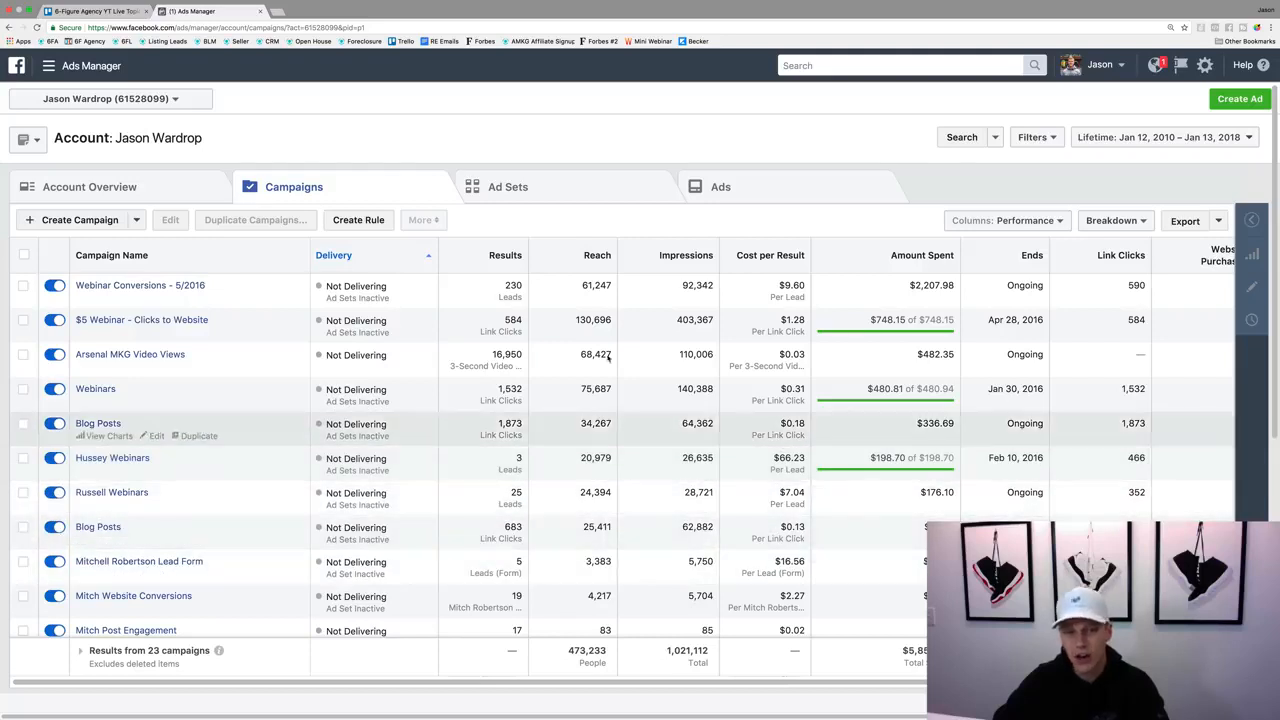
Step: Start a new campaign from scratch instead of continuing the saved draft, and choose the Traffic objective
mouse_move(211, 300)
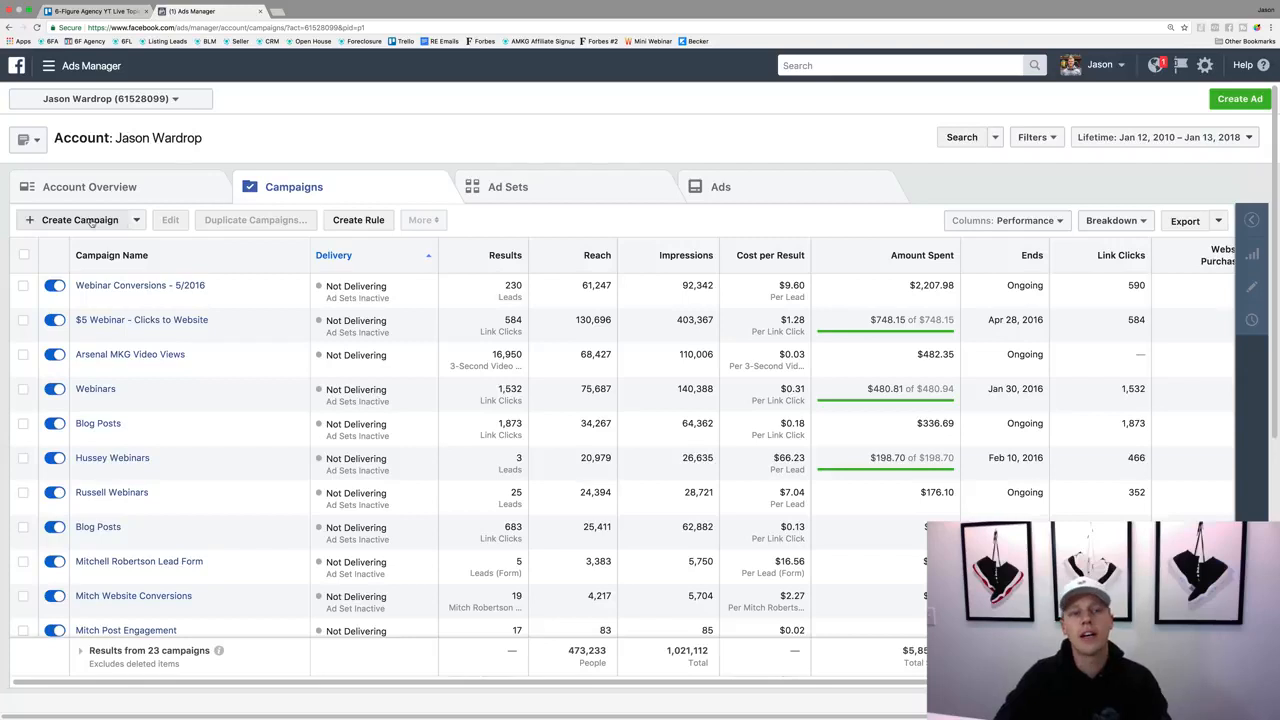
click(80, 220)
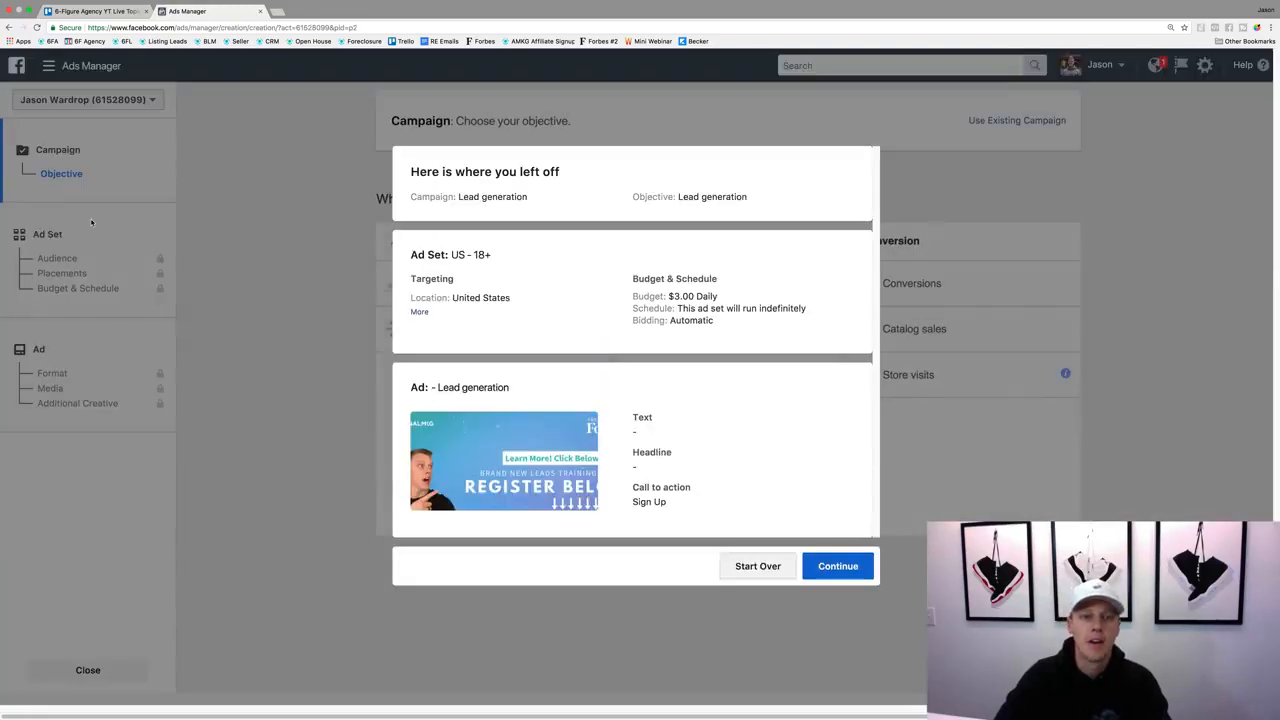
click(750, 566)
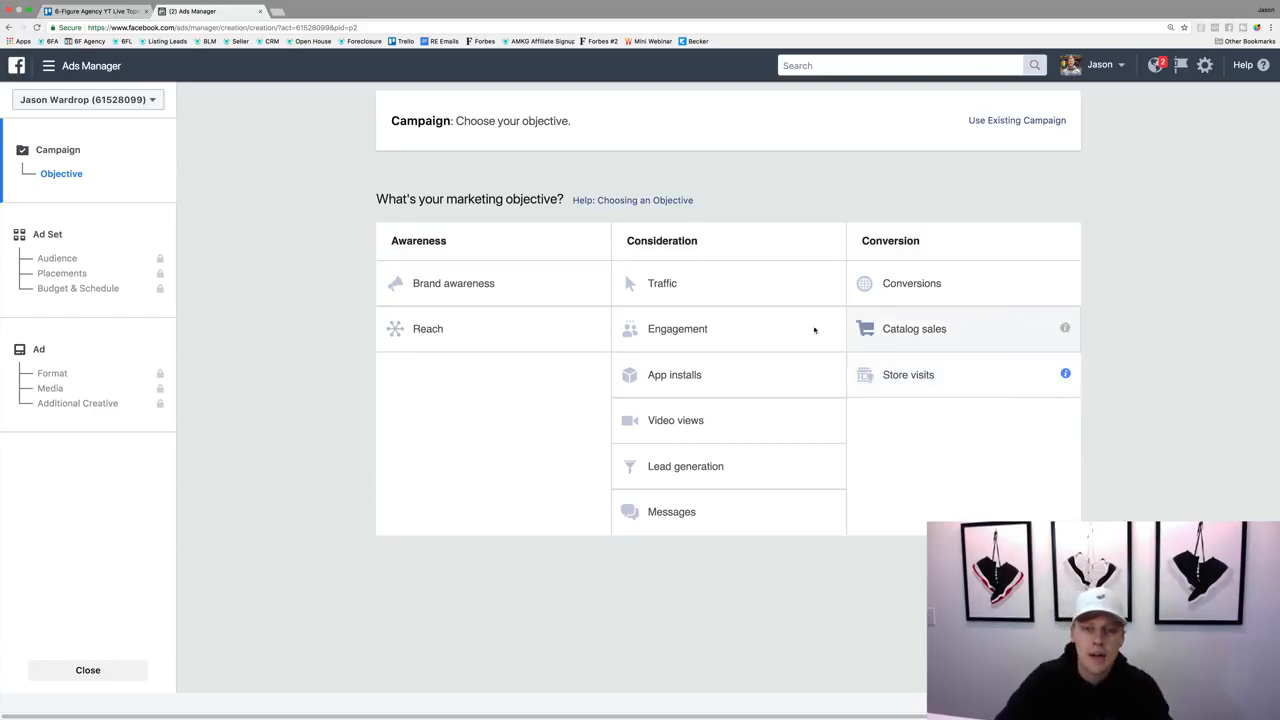
click(700, 284)
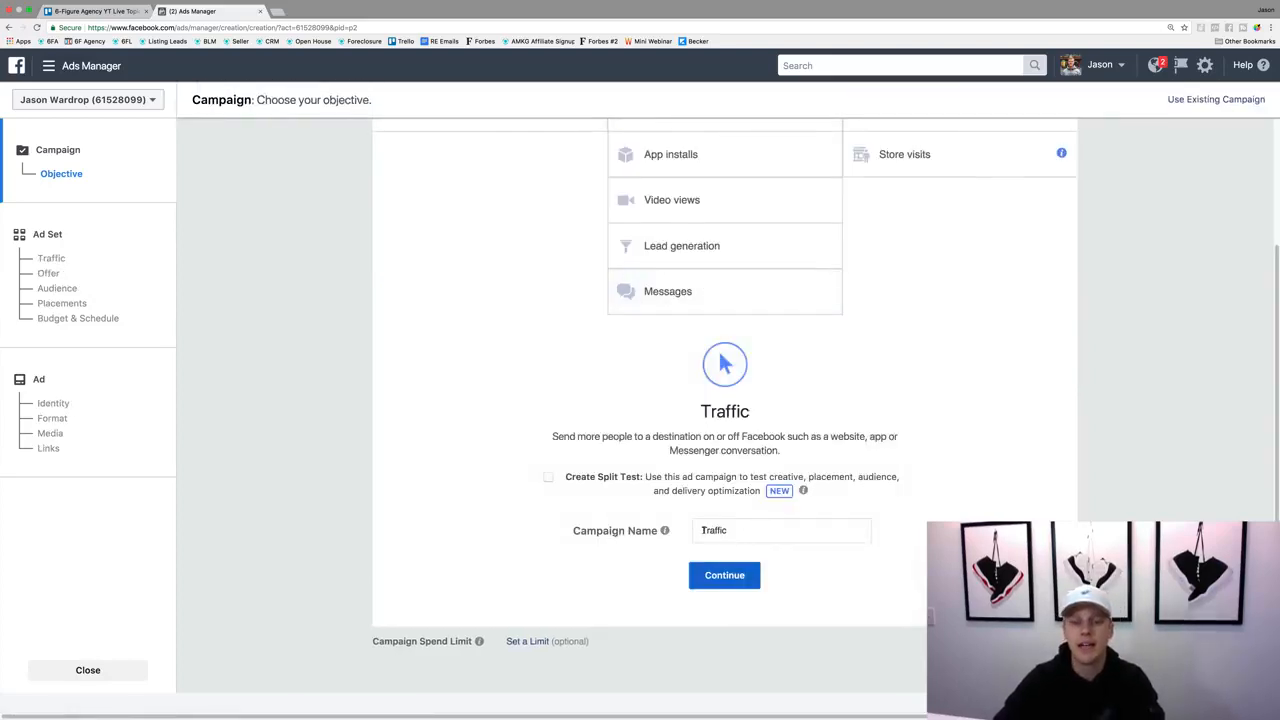
Step: Name the campaign Demo Traffic Campaign and continue to the ad set settings
drag(729, 531, 685, 533)
text(Demo )
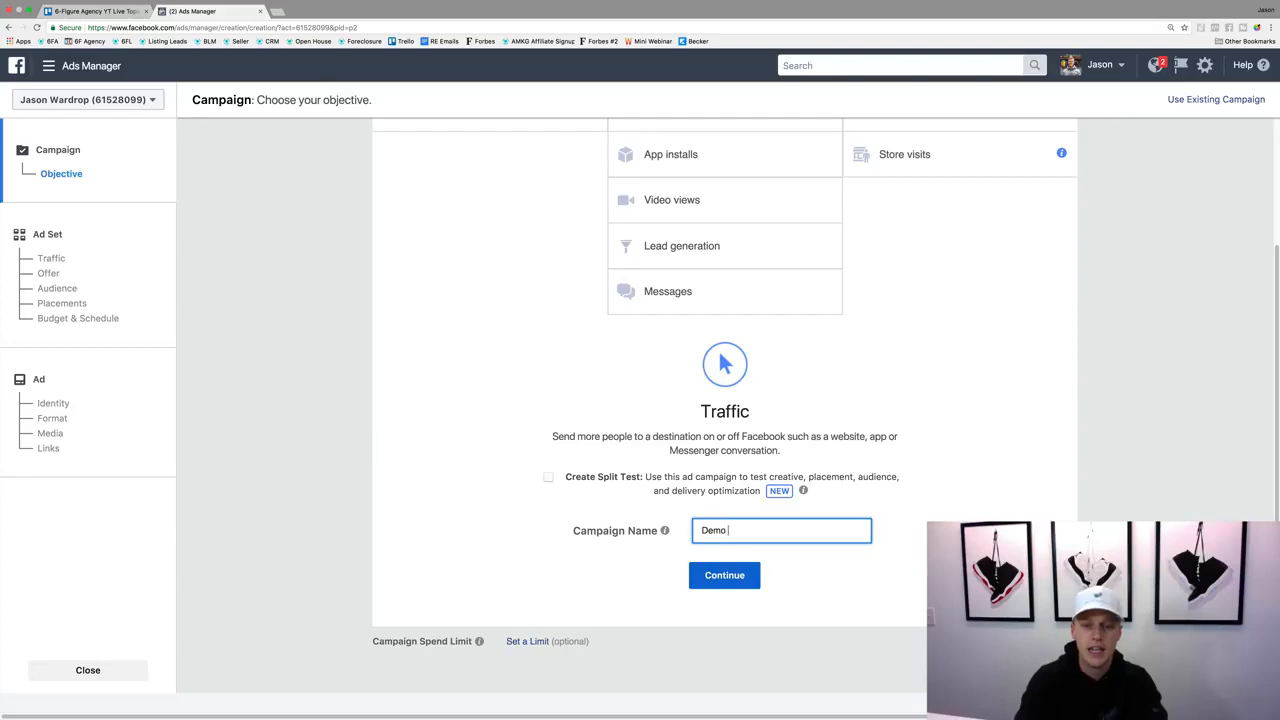
text(Traffic Campai)
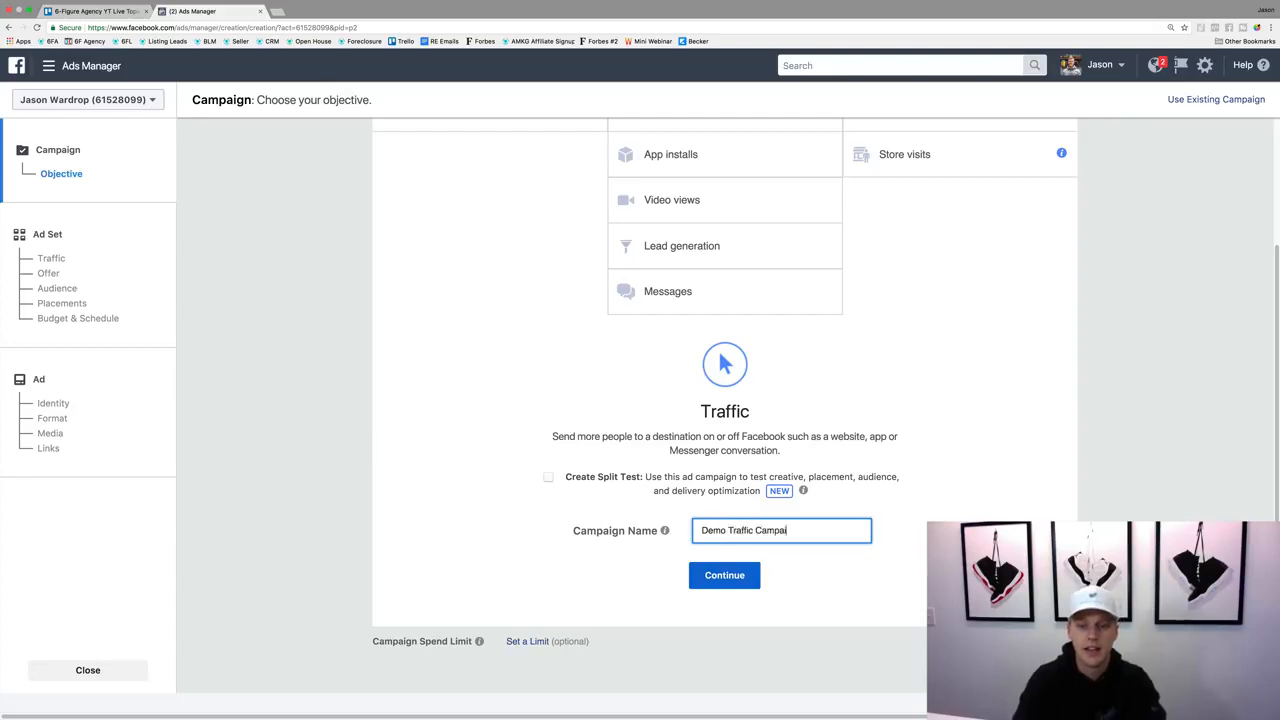
text(gn)
click(717, 576)
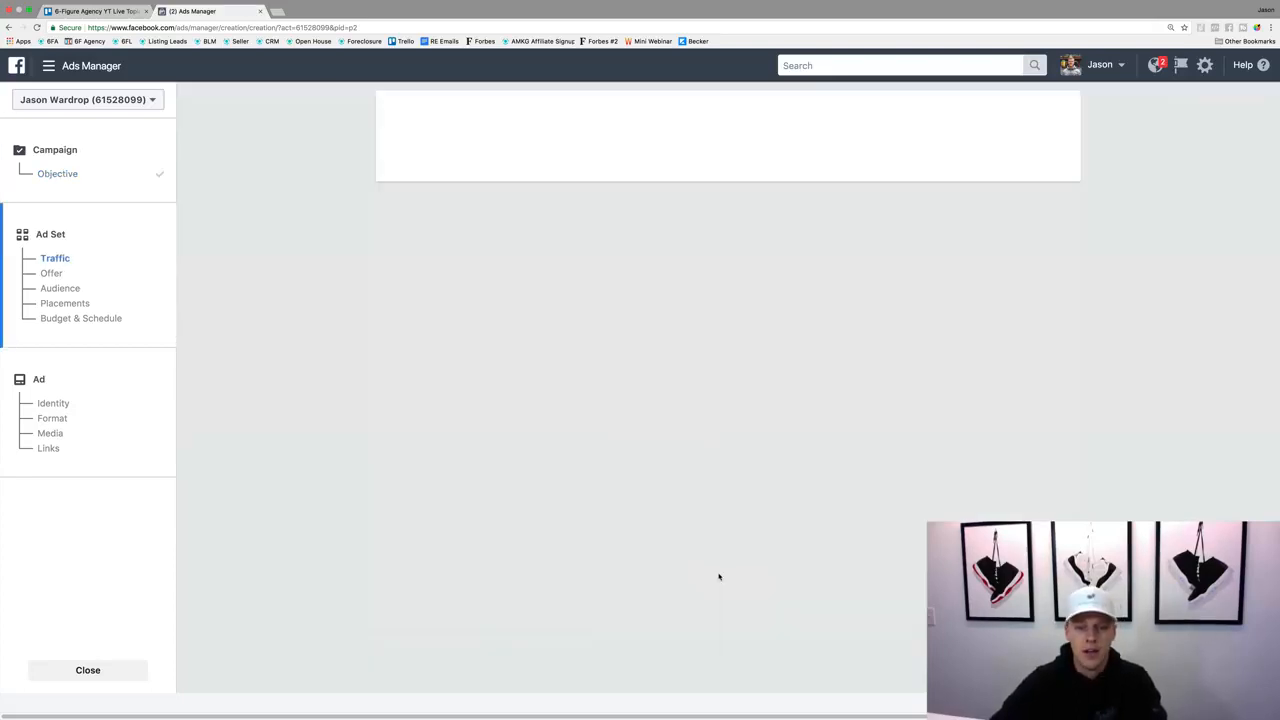
scroll(689, 578, down, 10)
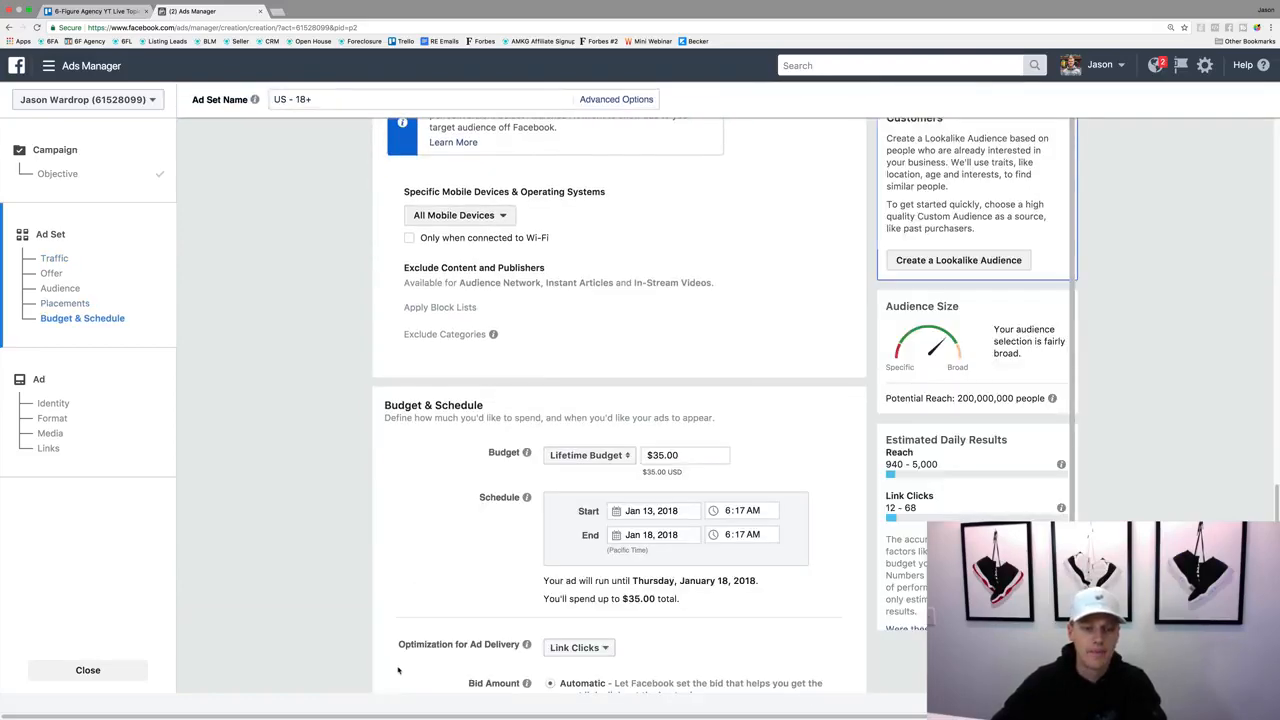
scroll(398, 670, down, 3)
click(398, 670)
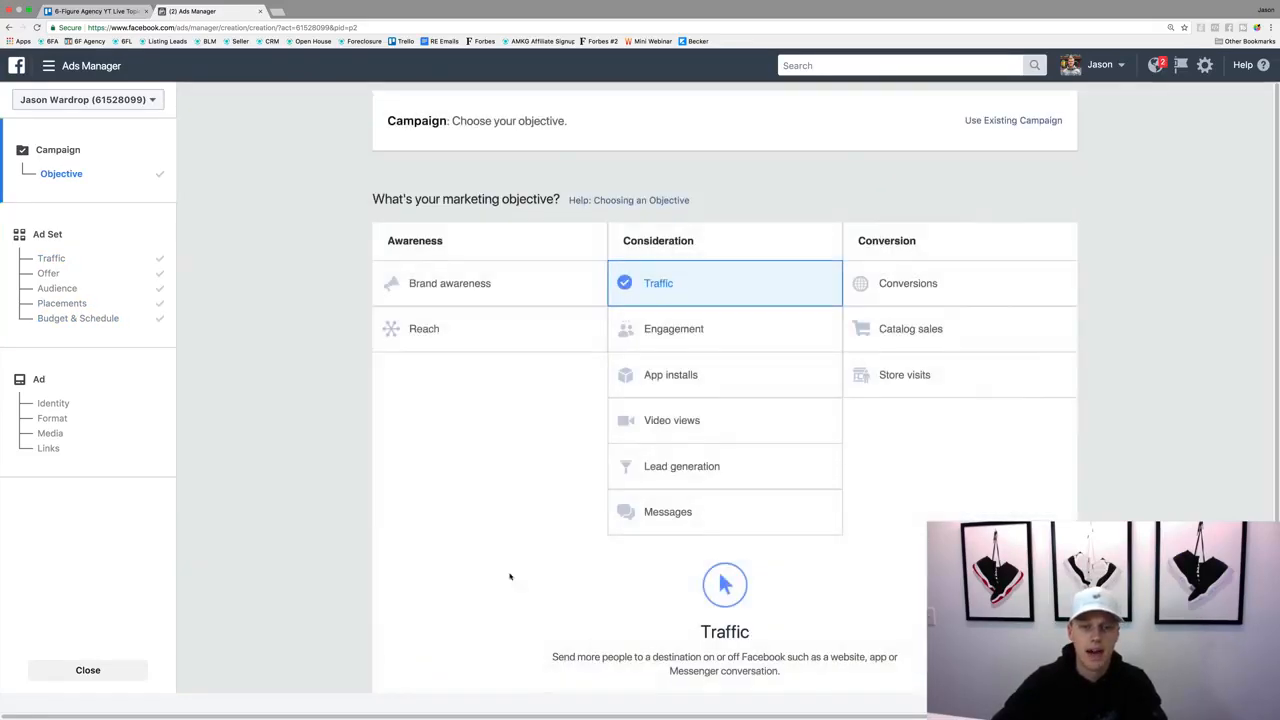
scroll(515, 572, down, 3)
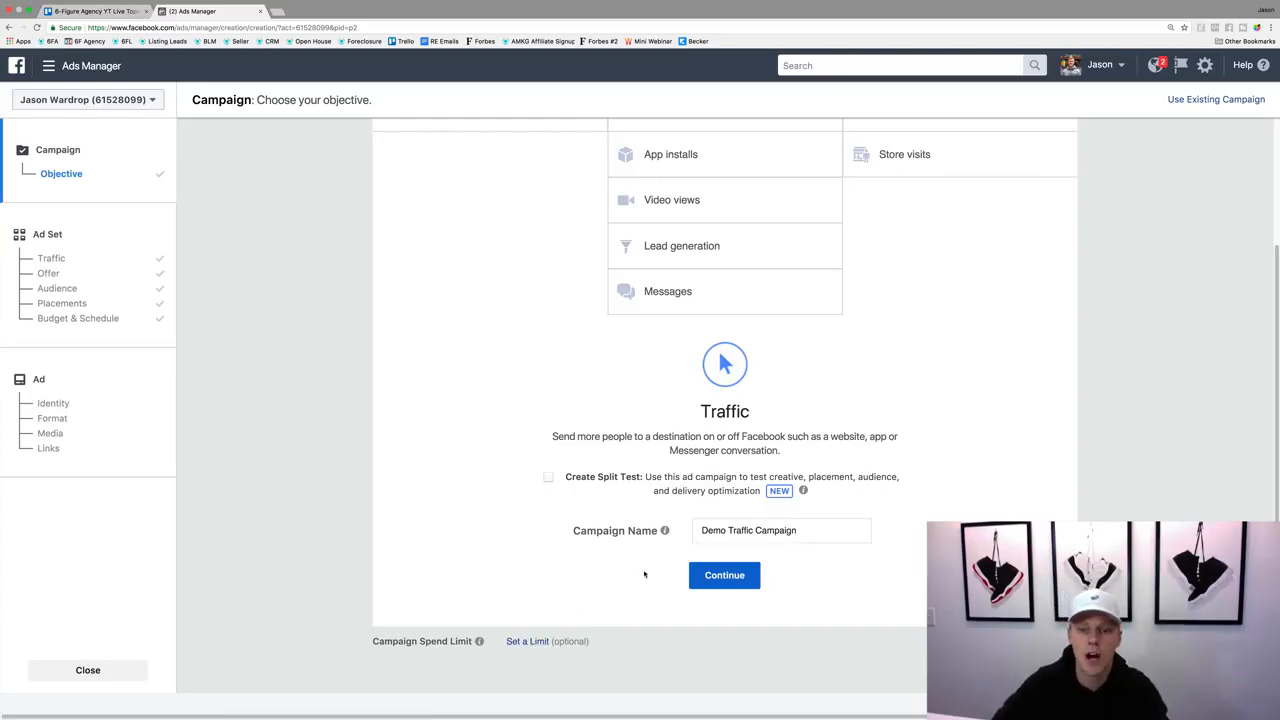
click(726, 577)
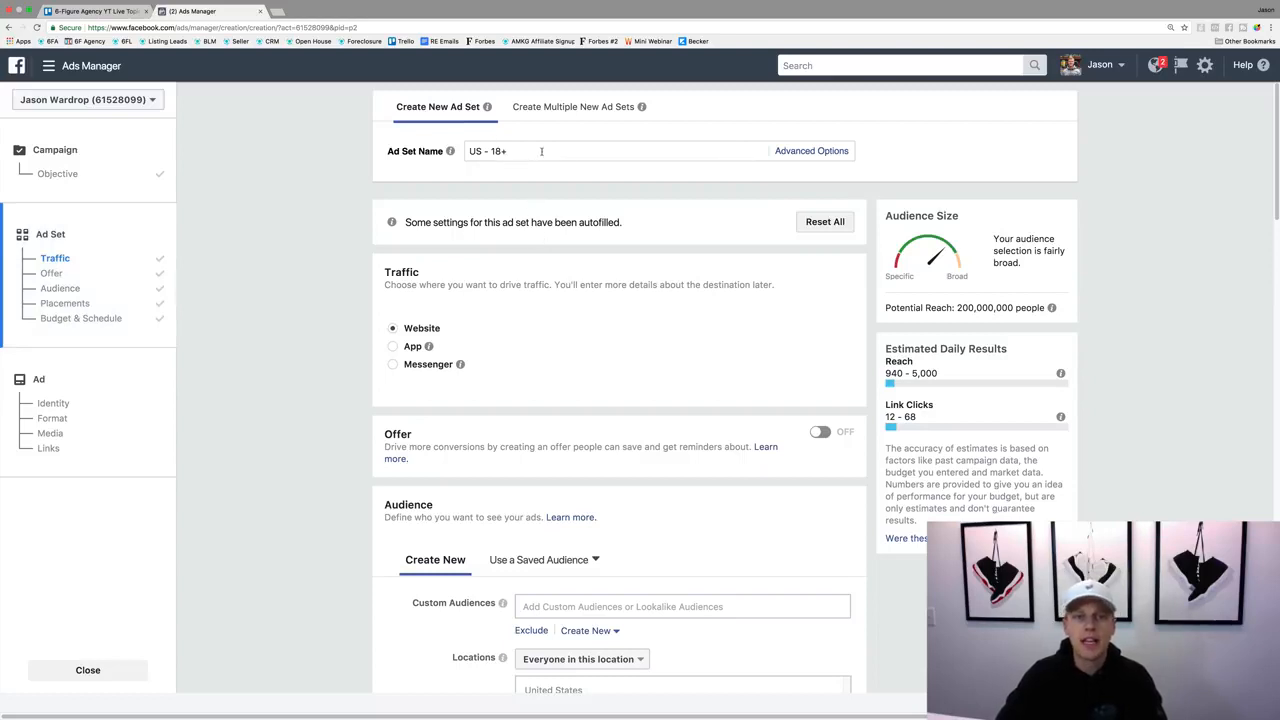
Step: Replace the ad set name with "Demo Traffic Ad Set -"
click(476, 142)
text(Demo T)
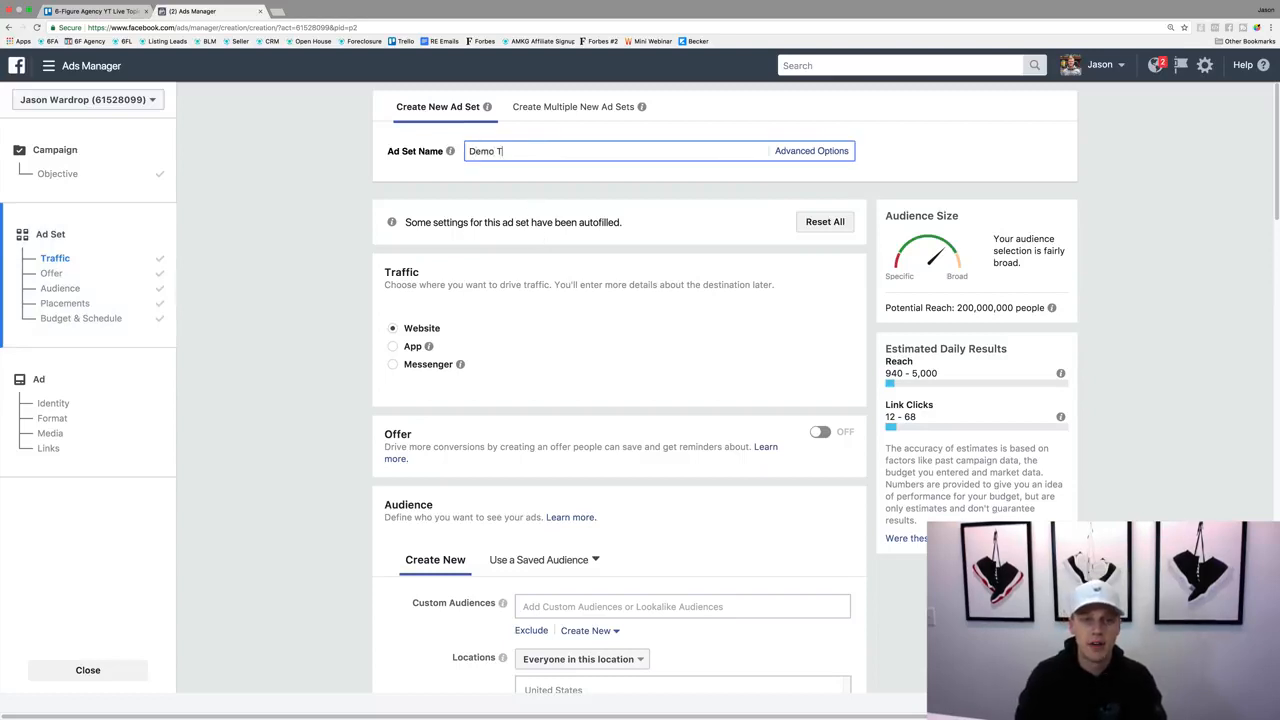
text(raffic A)
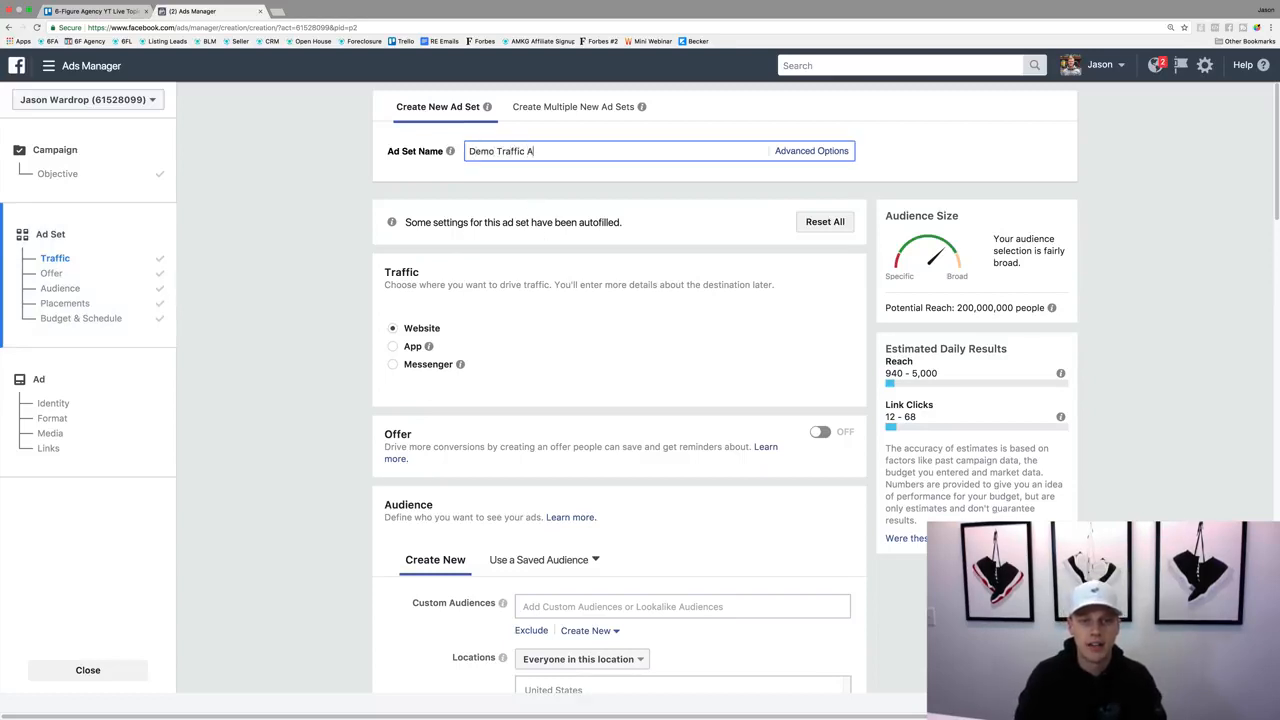
text(d Set -)
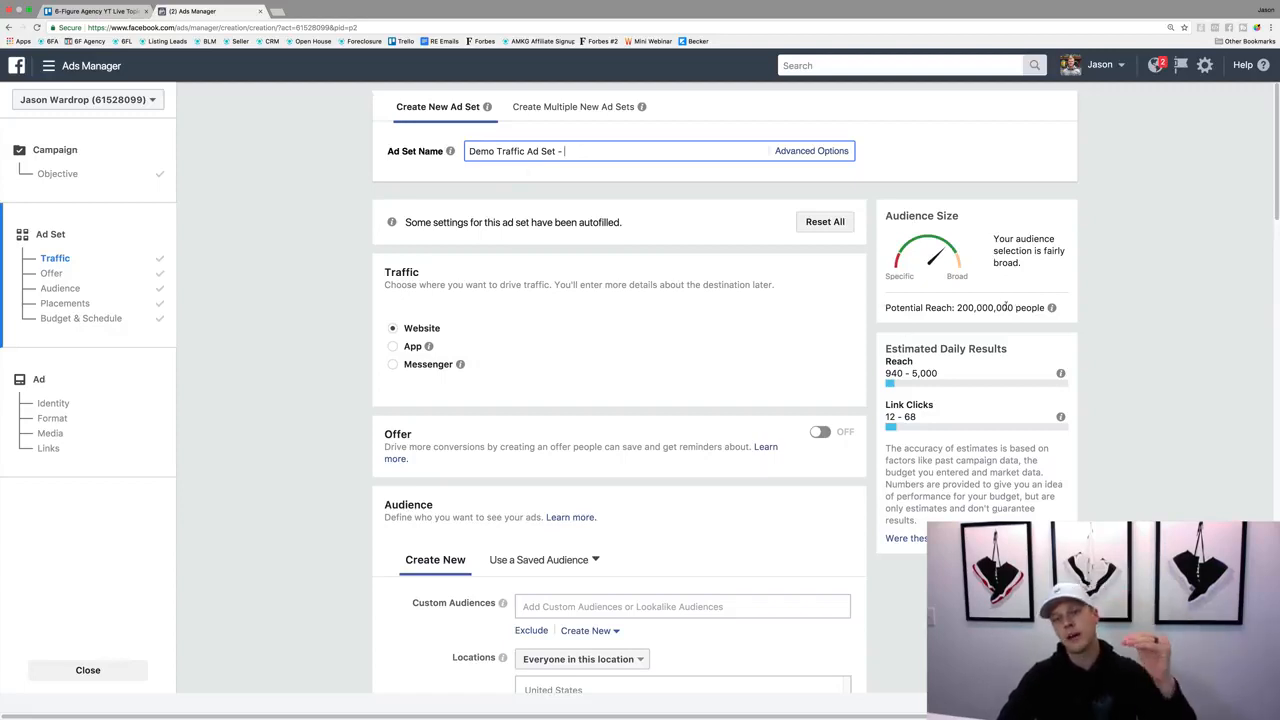
drag(958, 308, 1013, 303)
click(1012, 303)
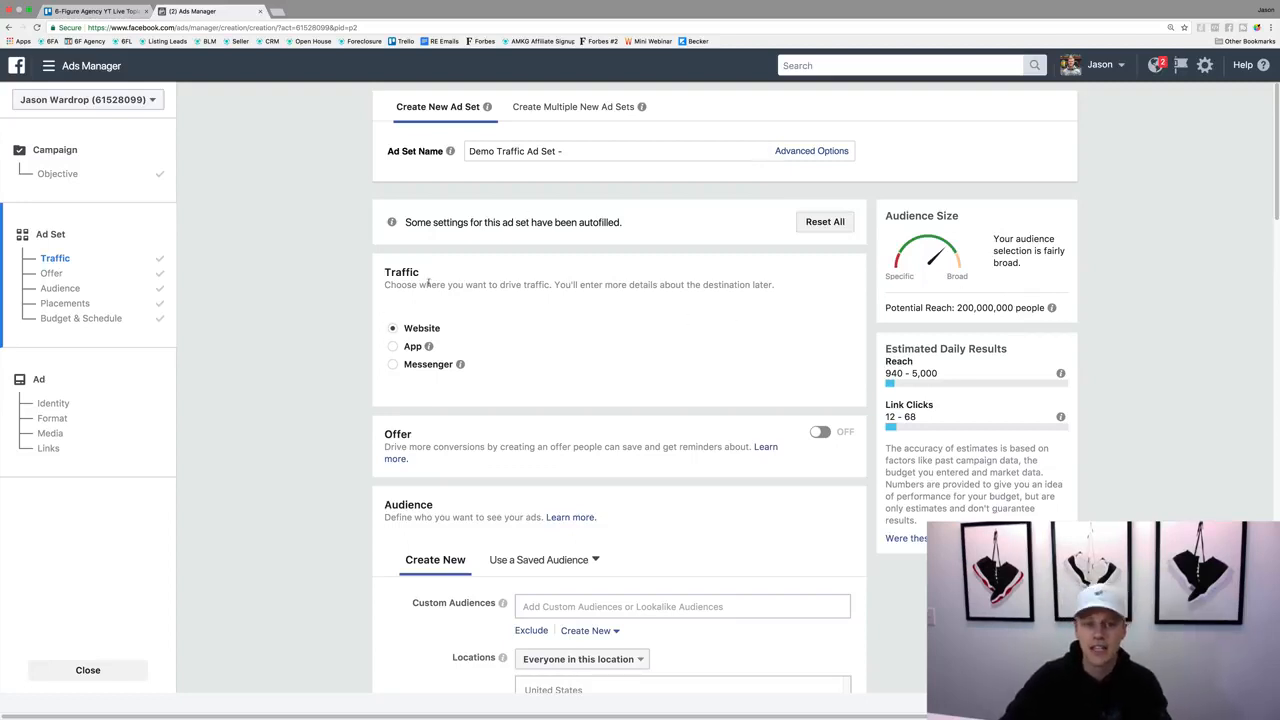
Step: Remove United States from the audience locations and add Orlando, Florida instead
scroll(417, 363, down, 2)
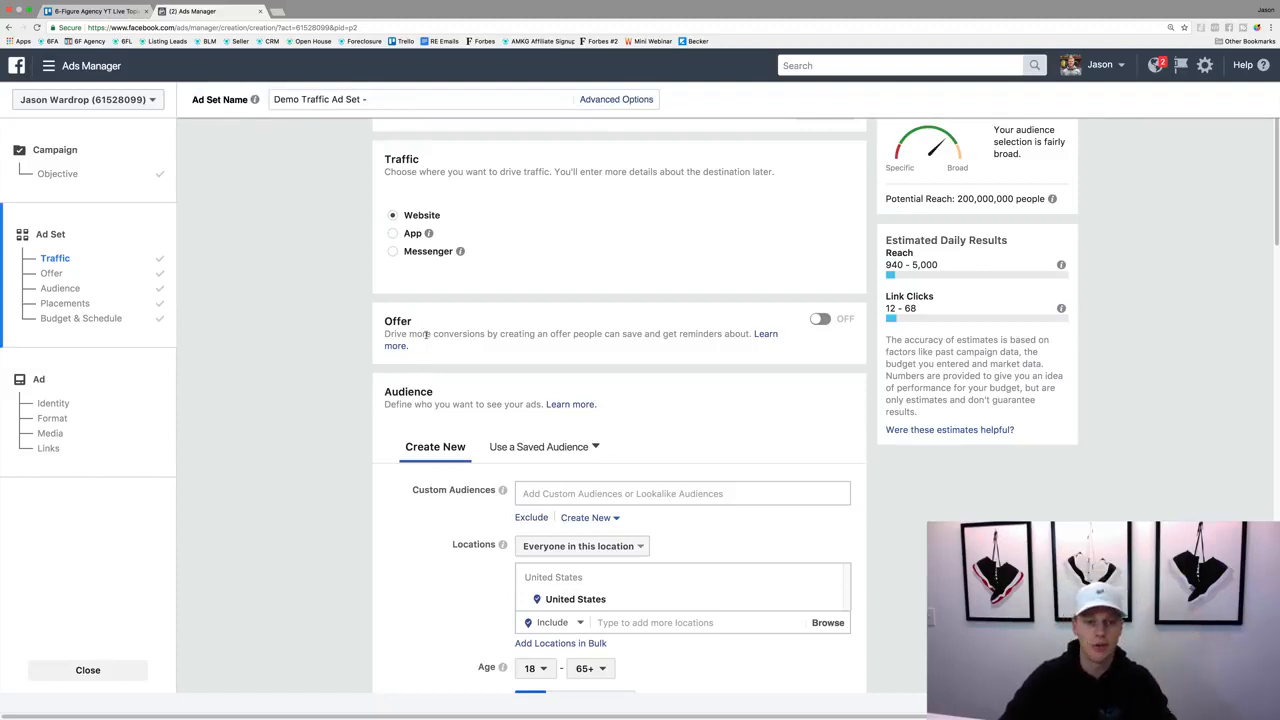
scroll(435, 432, down, 2)
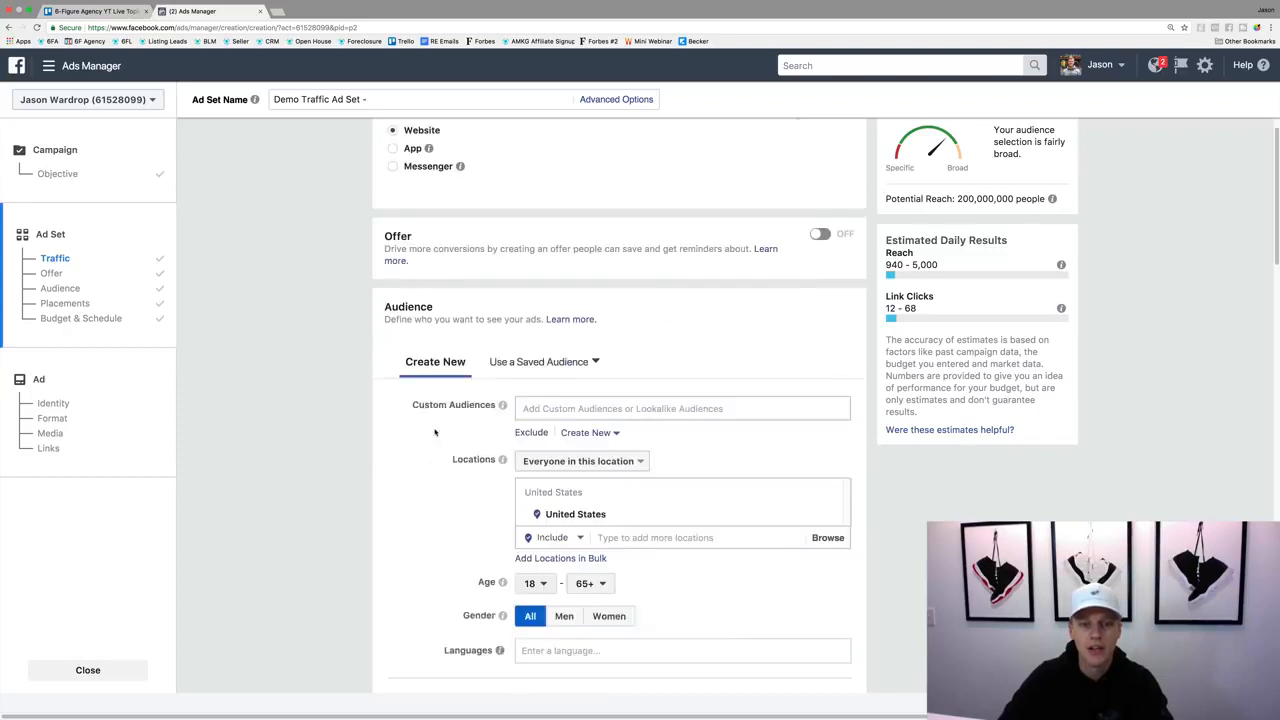
scroll(435, 432, down, 2)
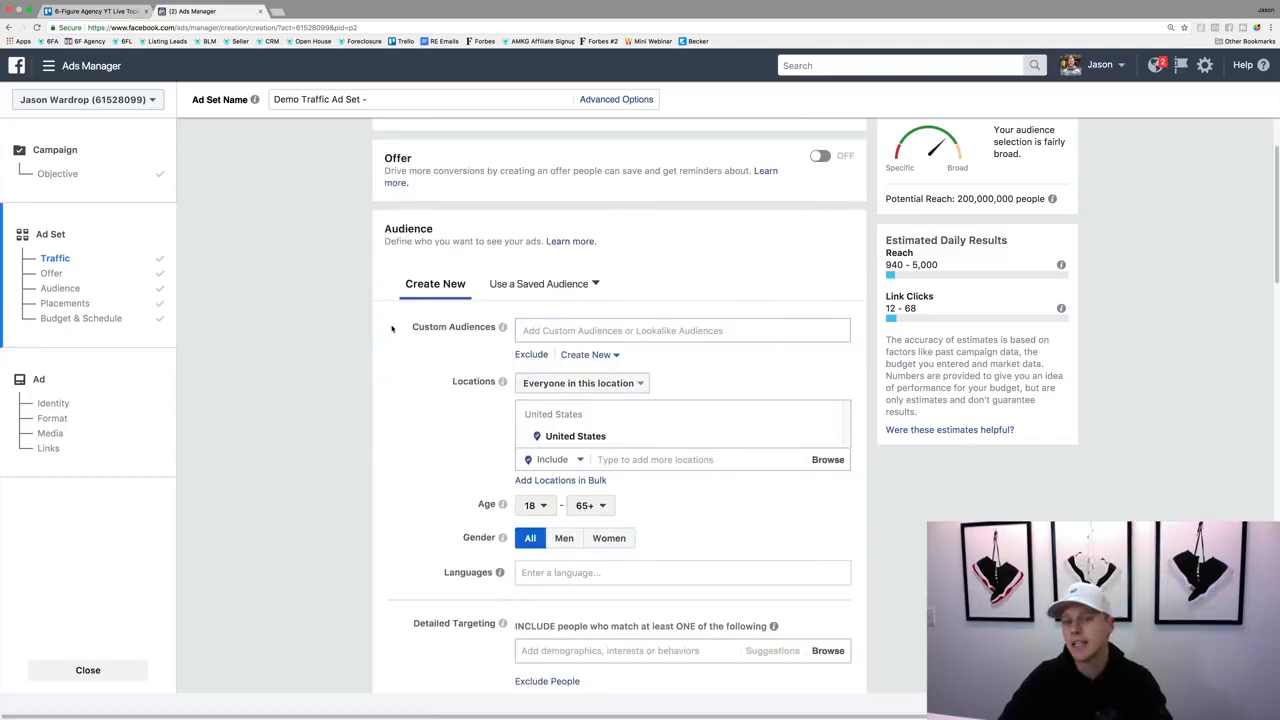
drag(405, 327, 498, 328)
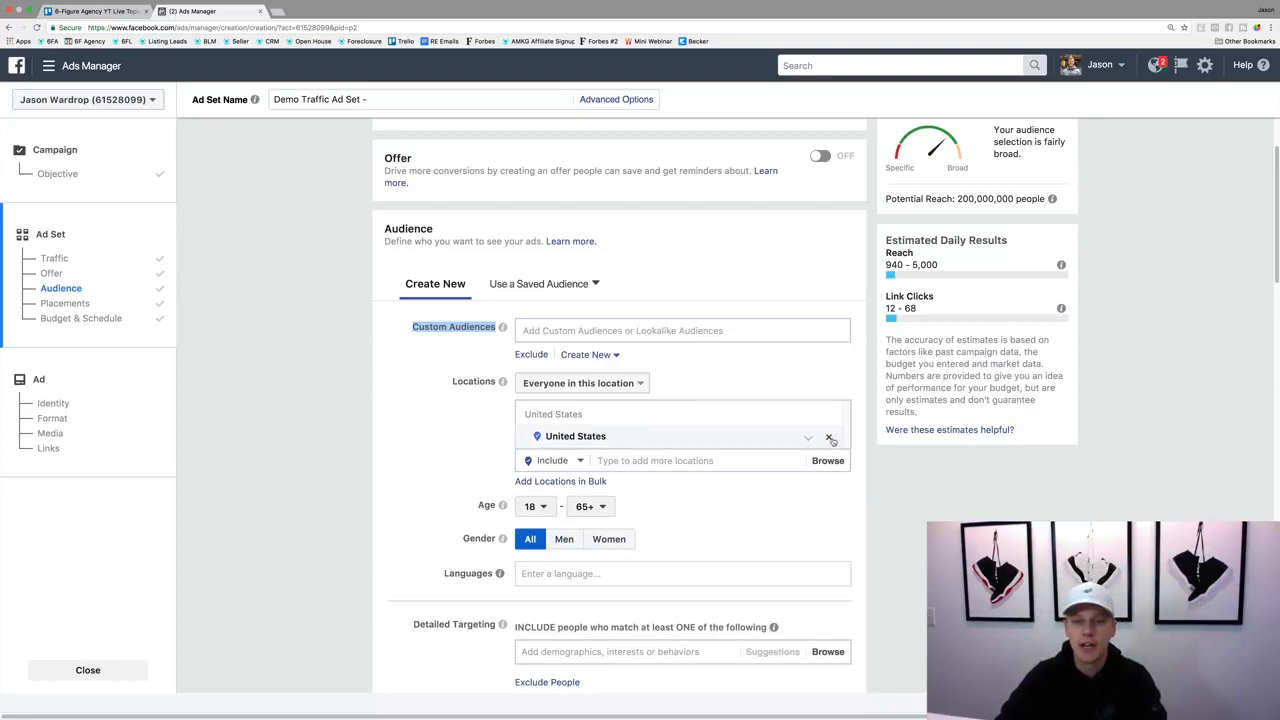
click(830, 439)
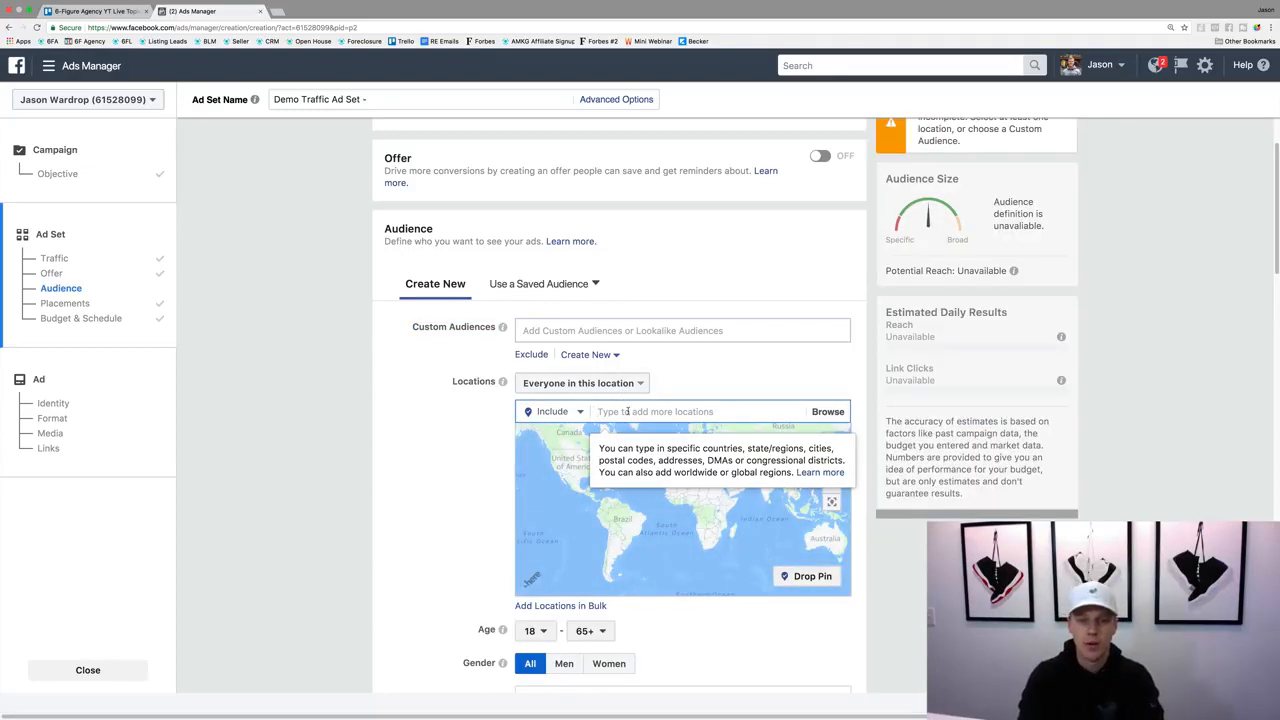
text(Orlando Fl)
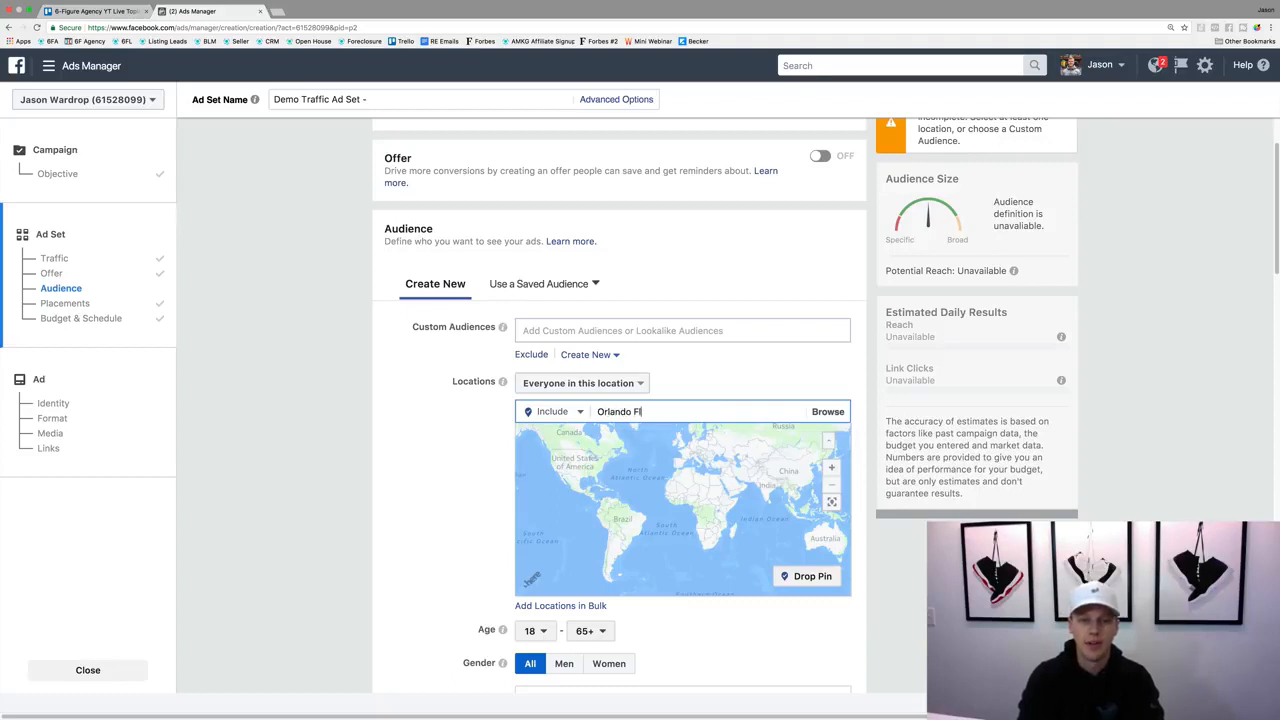
text(orida)
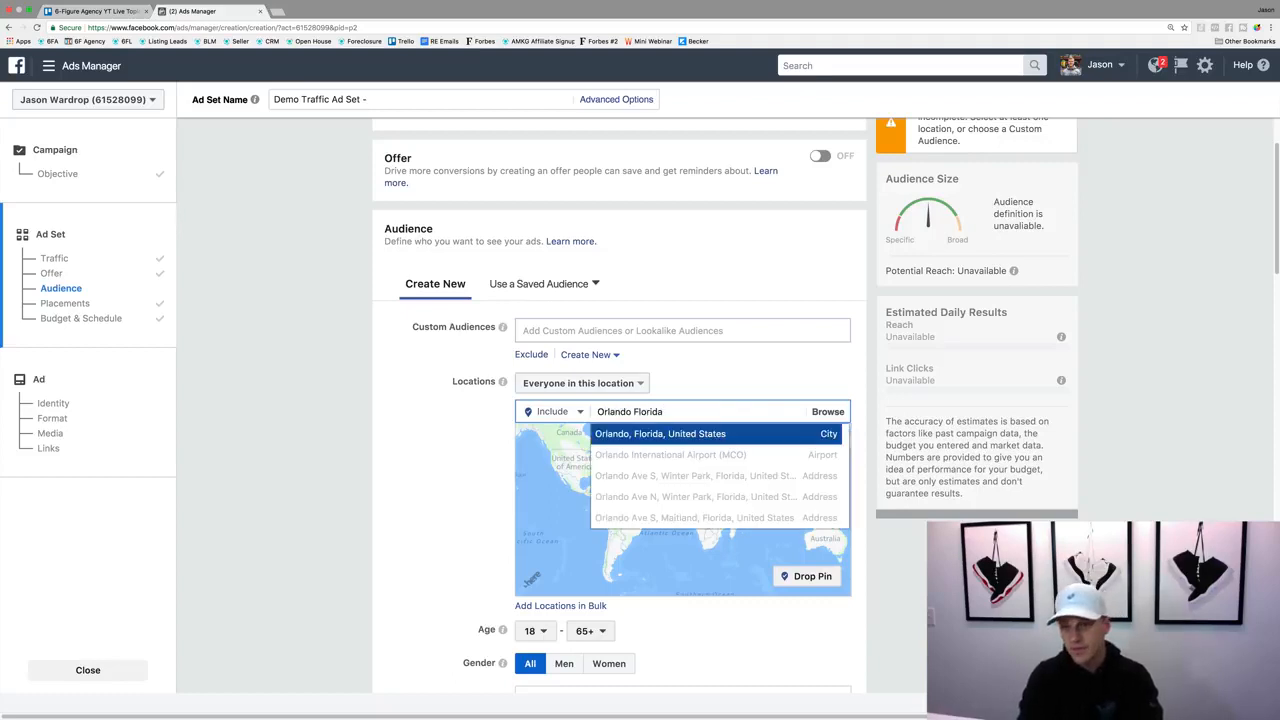
key(Return)
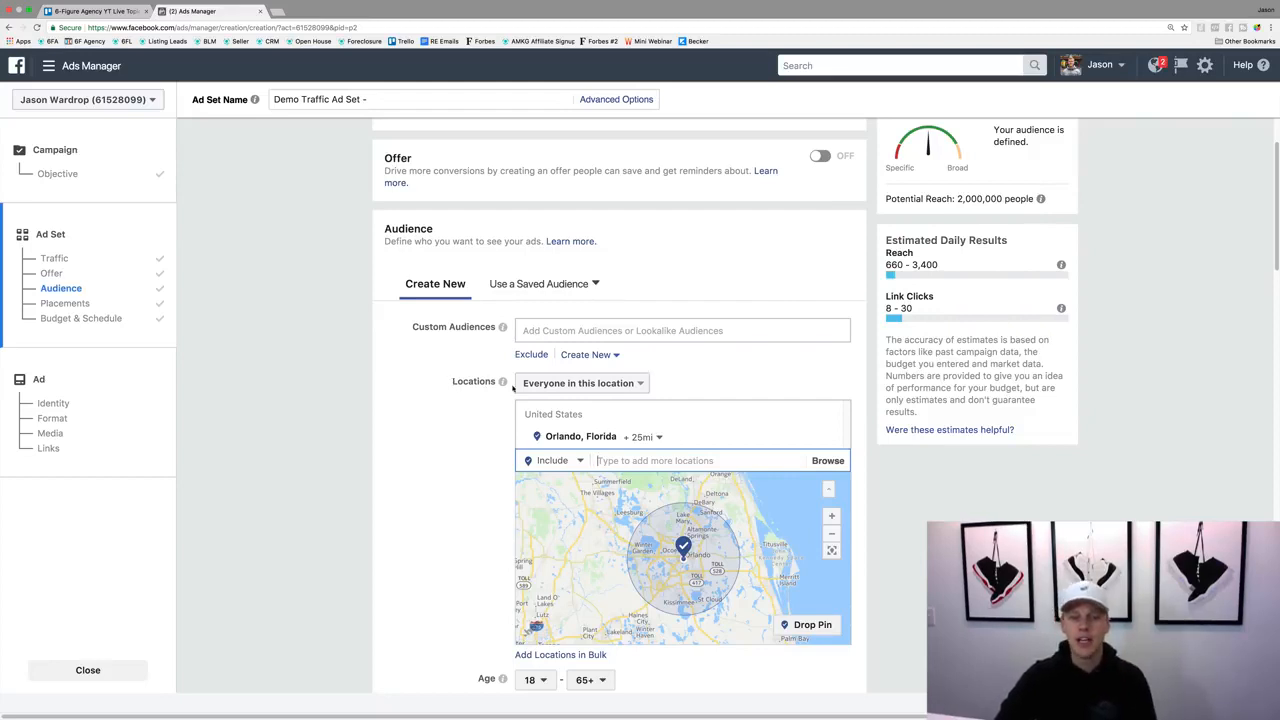
Step: Restrict the location targeting to people who live in this location
click(590, 386)
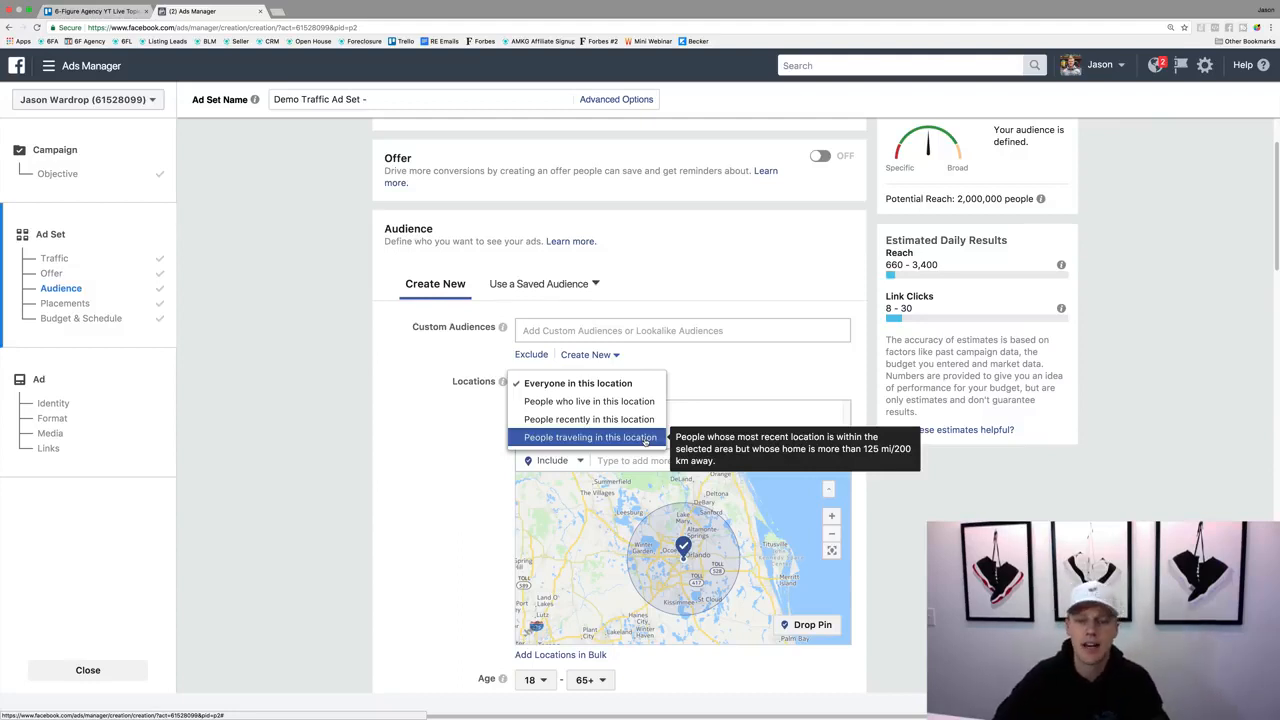
click(640, 403)
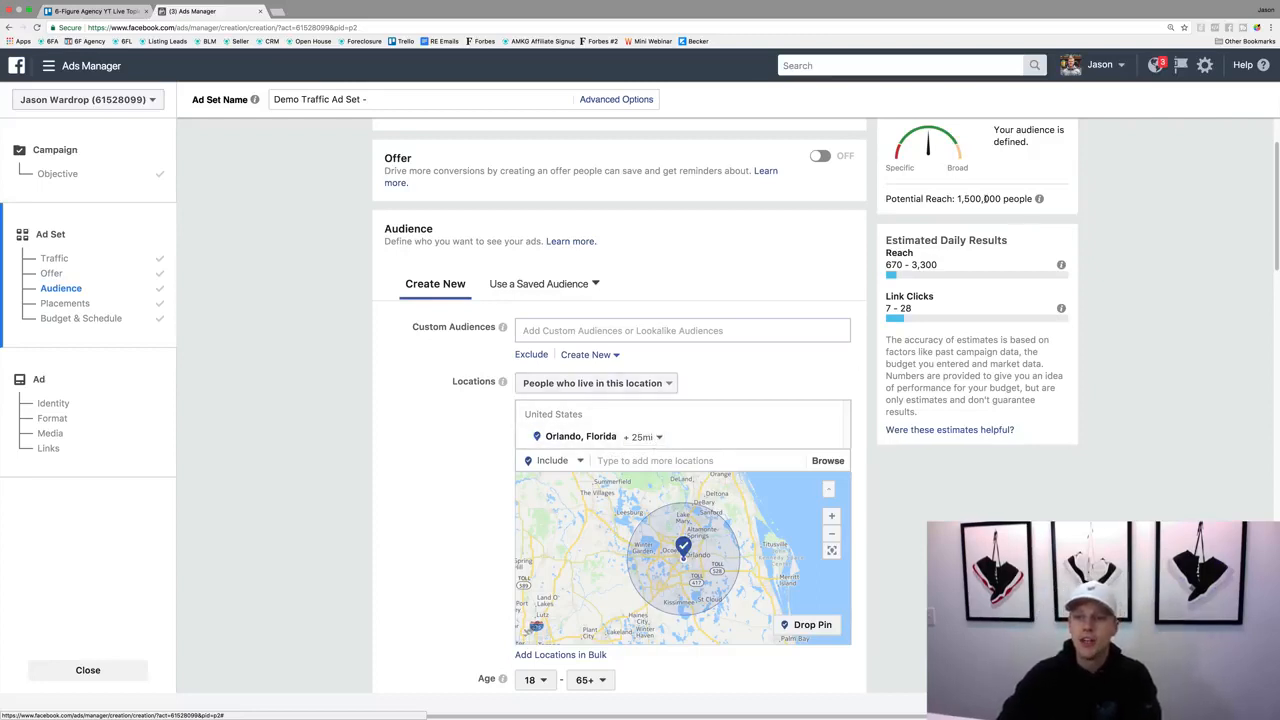
drag(959, 199, 1005, 199)
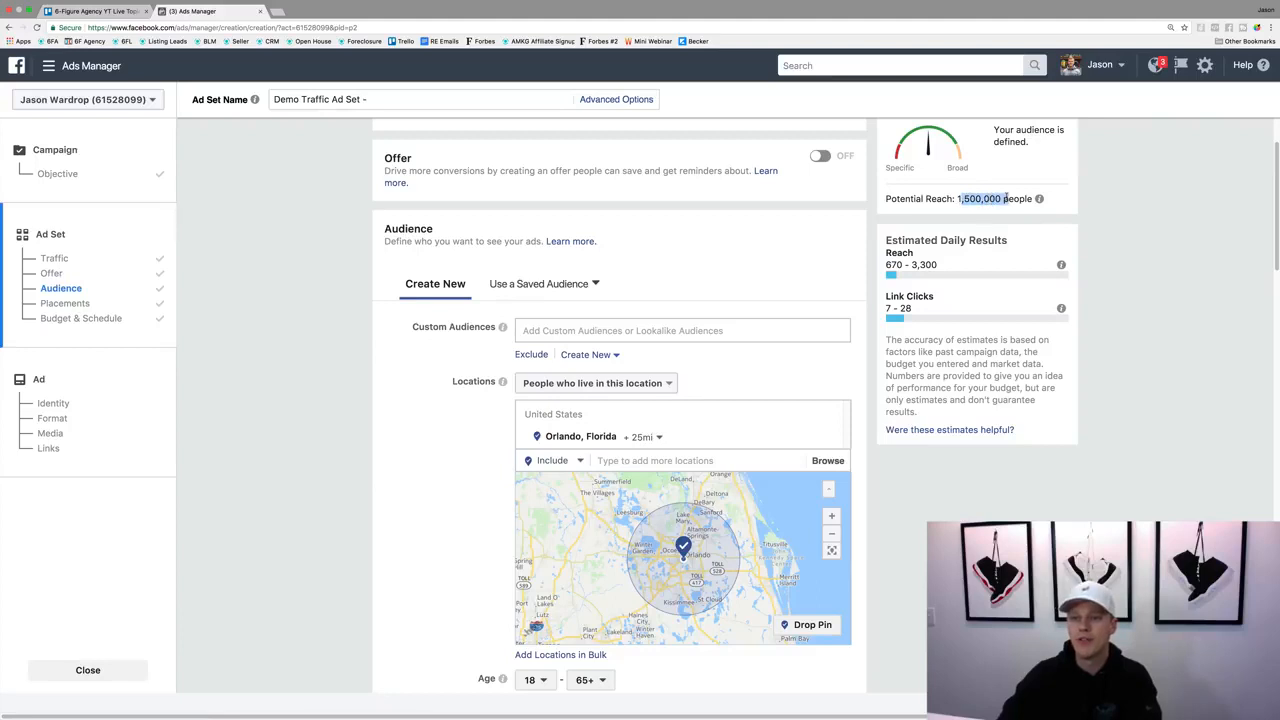
click(1005, 199)
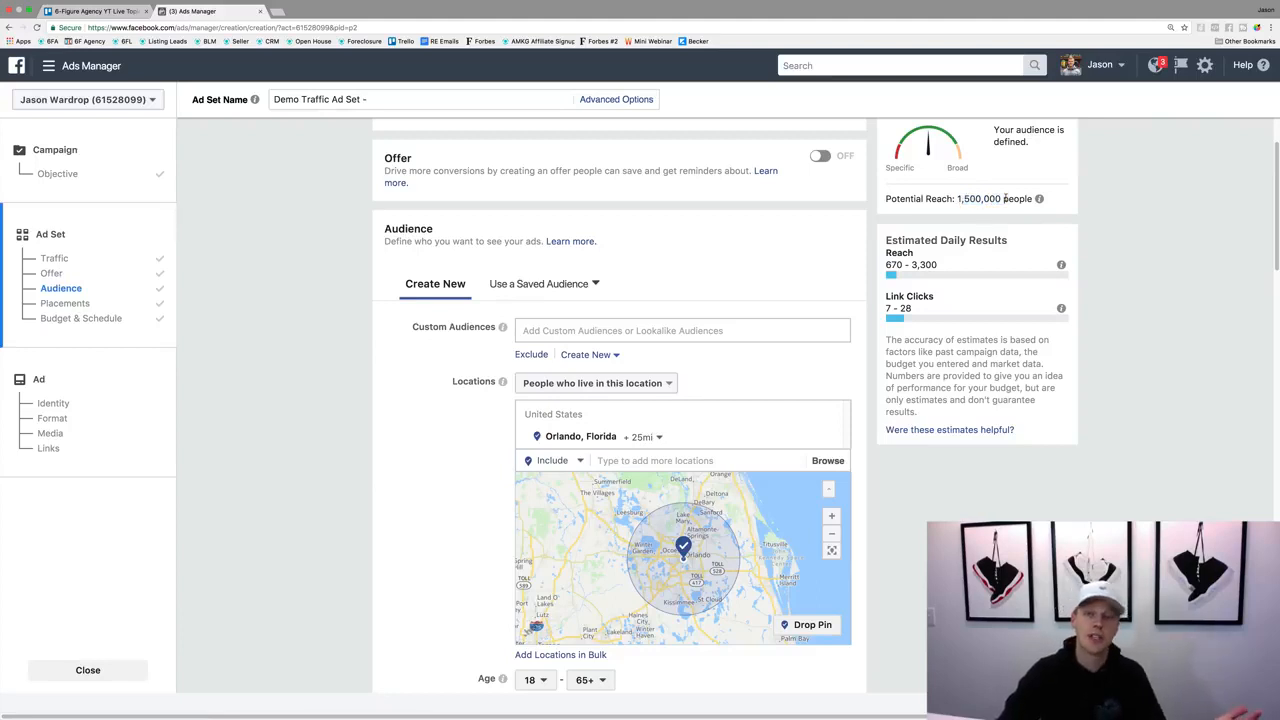
Step: Try targeting Orlando as the current city only, and set it to cities within a 10-mile radius
click(647, 437)
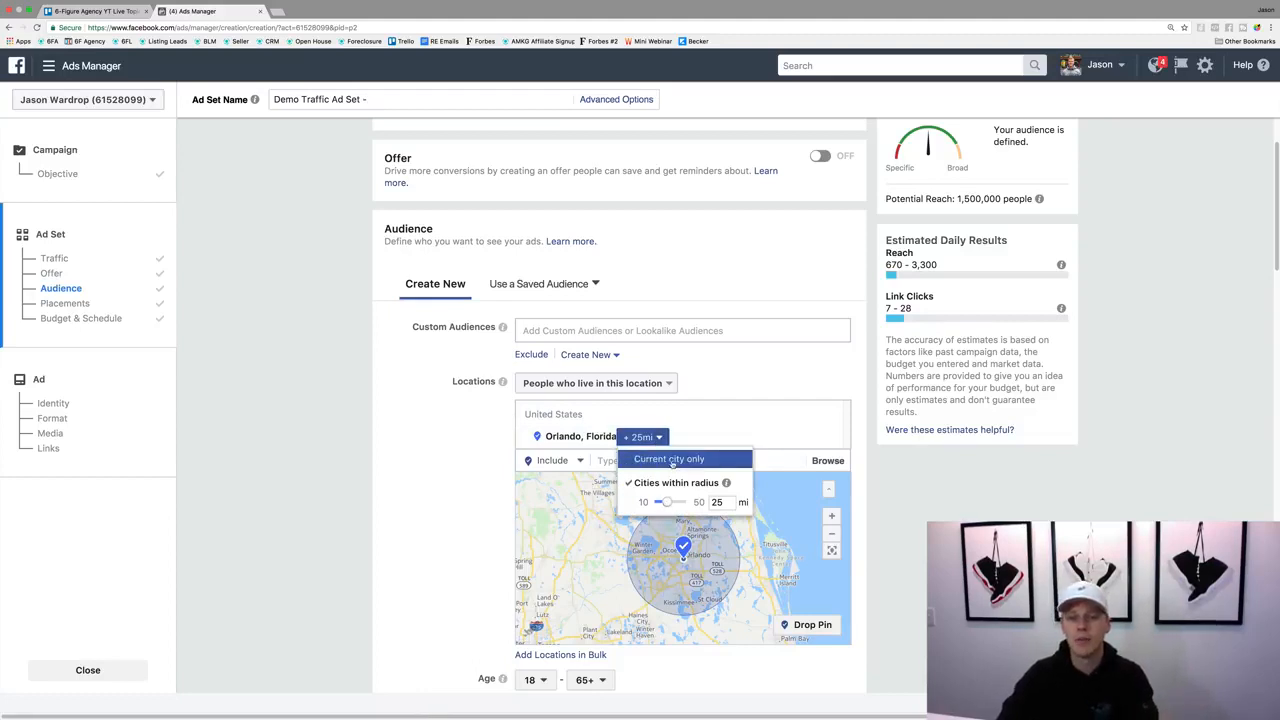
click(670, 460)
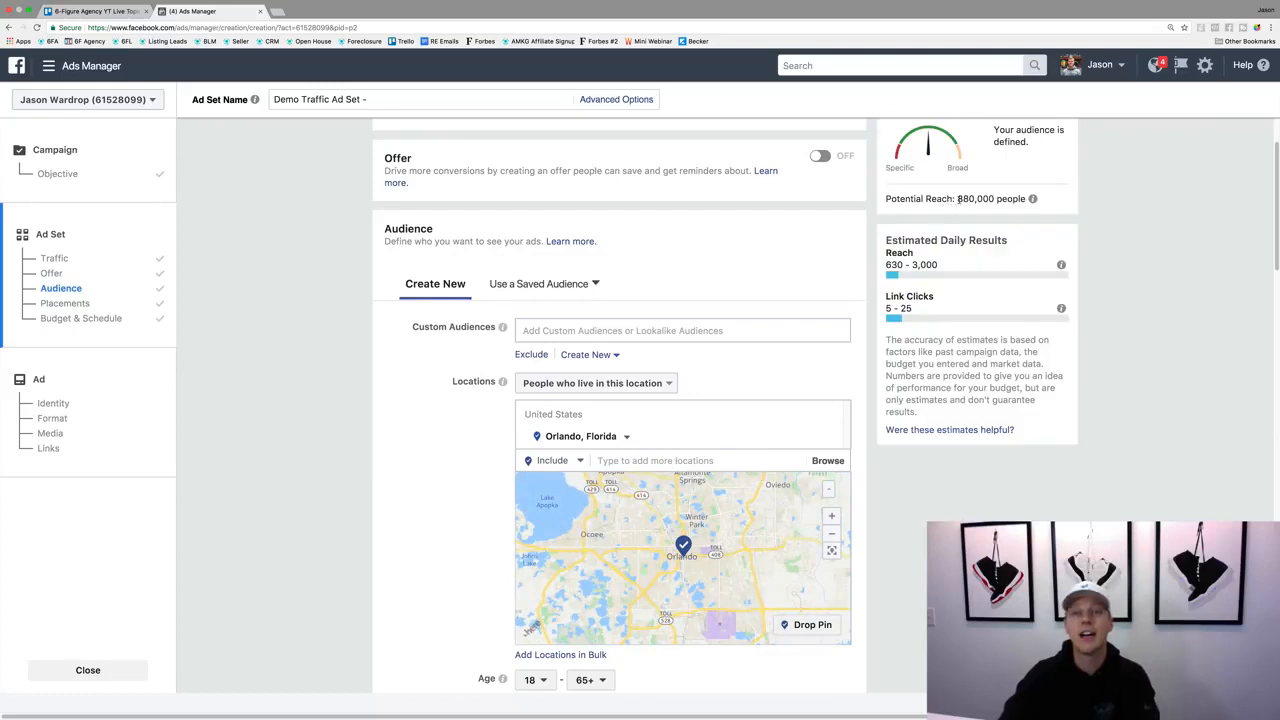
click(627, 440)
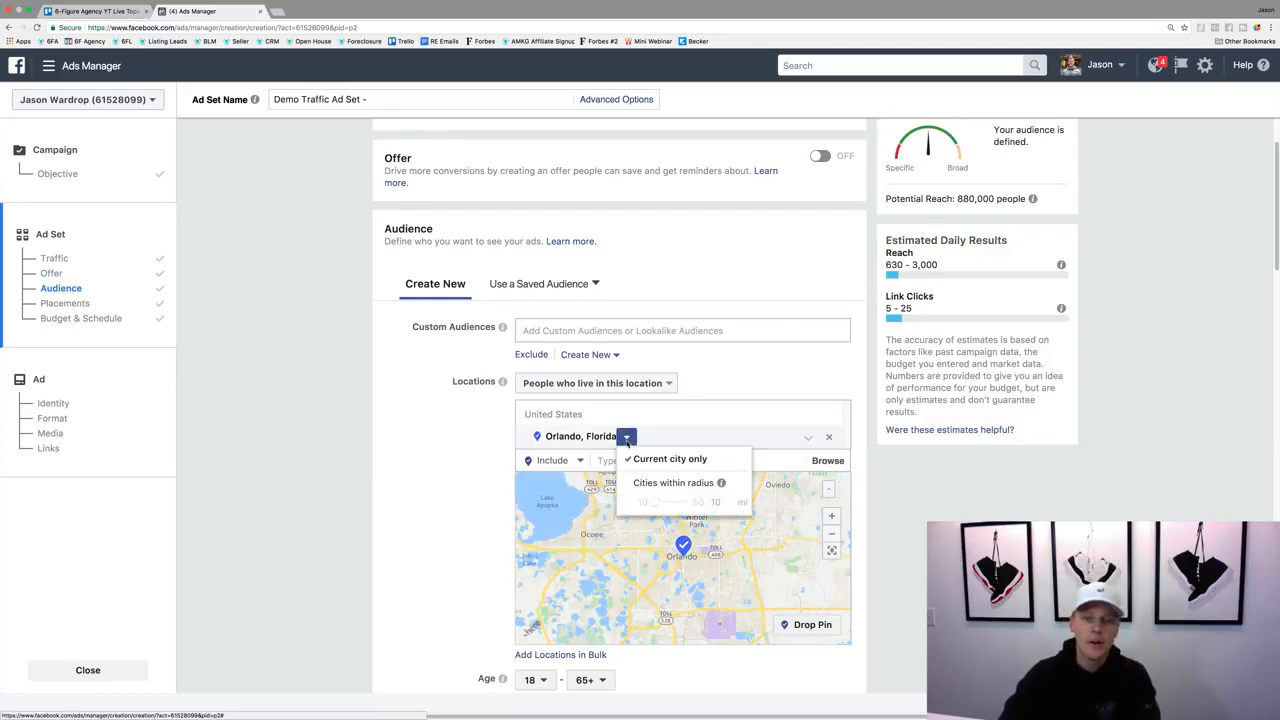
click(652, 480)
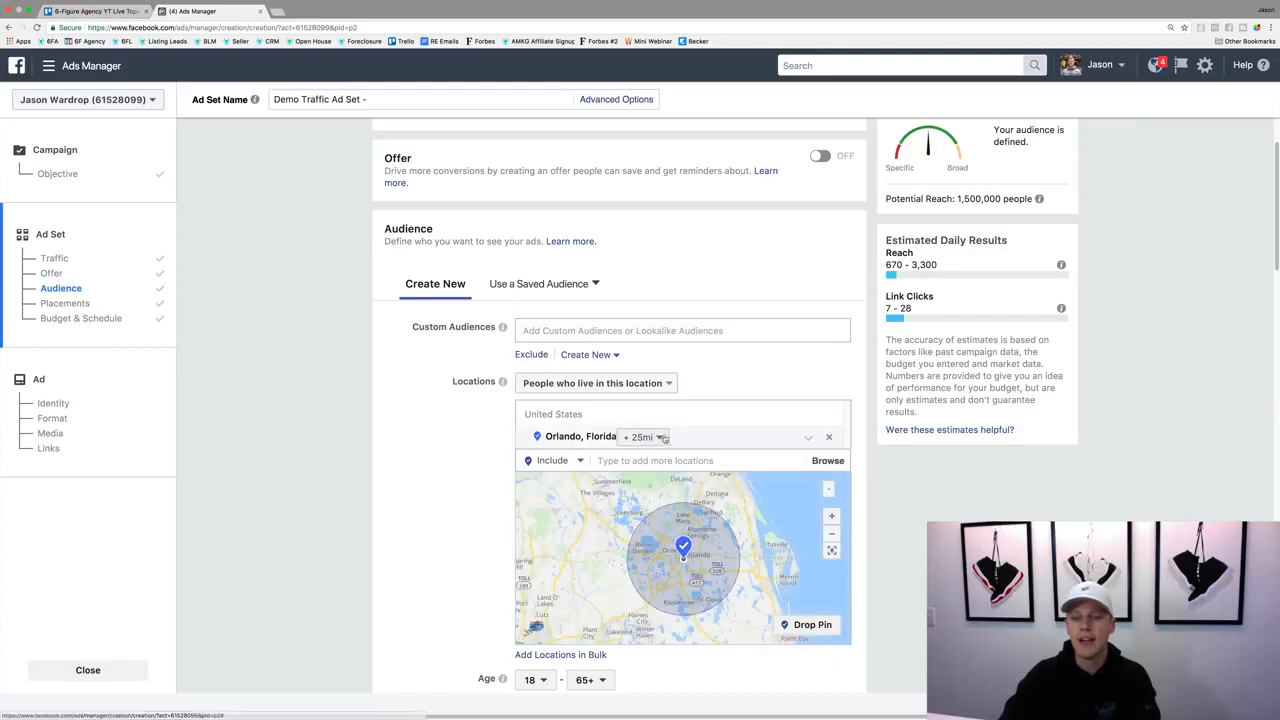
click(643, 437)
mouse_move(668, 502)
mouse_down()
mouse_move(688, 502)
mouse_move(646, 502)
mouse_up()
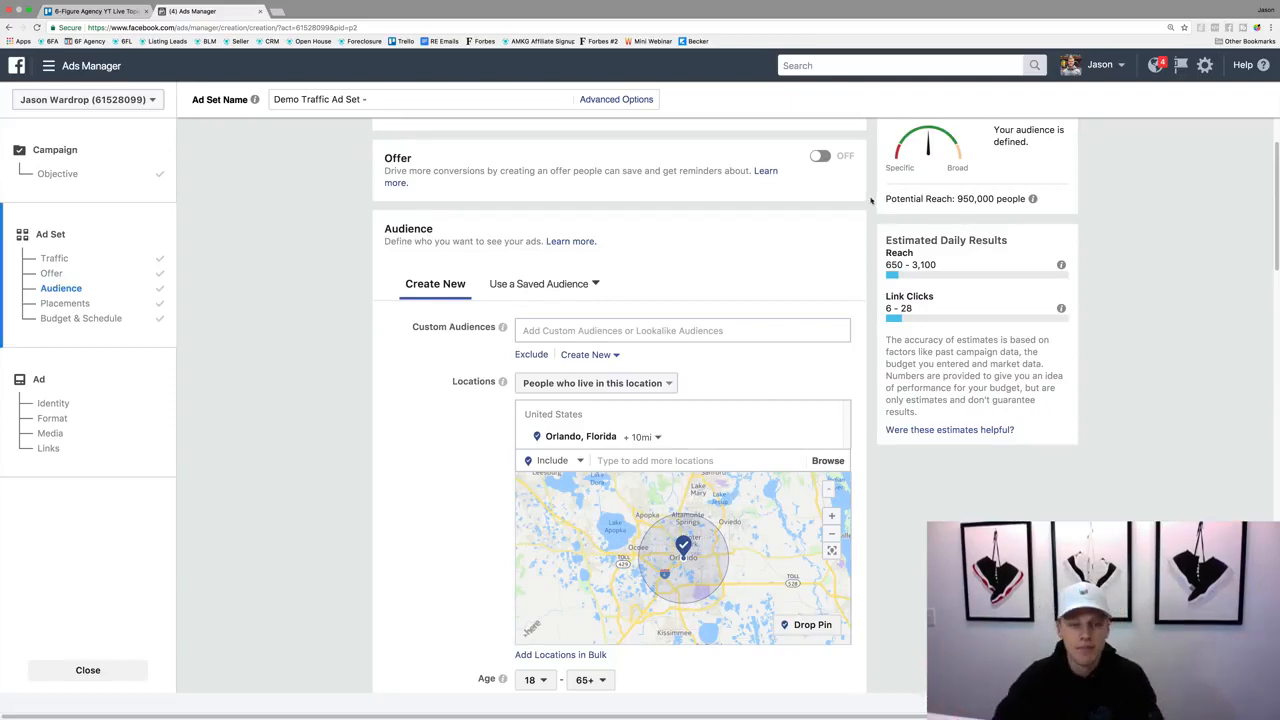
Step: Set the minimum age of the audience to 26 and check the potential reach
scroll(437, 390, down, 2)
scroll(437, 390, down, 5)
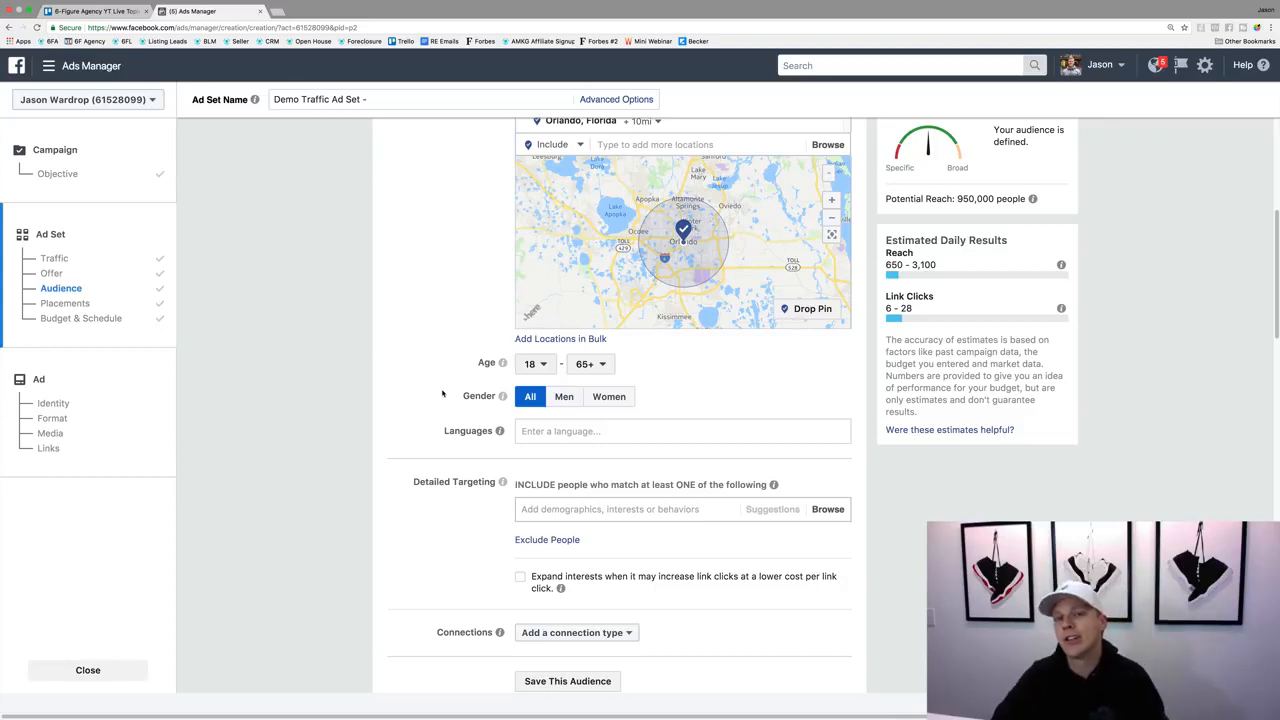
click(528, 368)
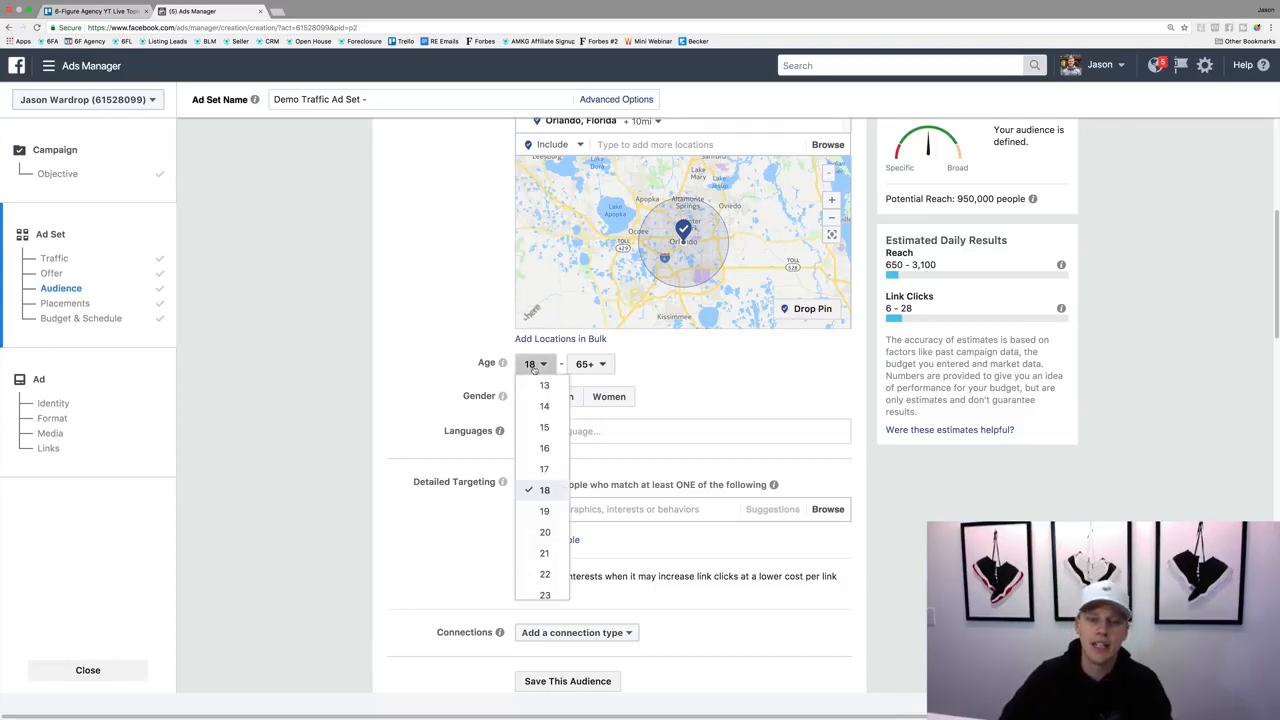
scroll(540, 500, down, 2)
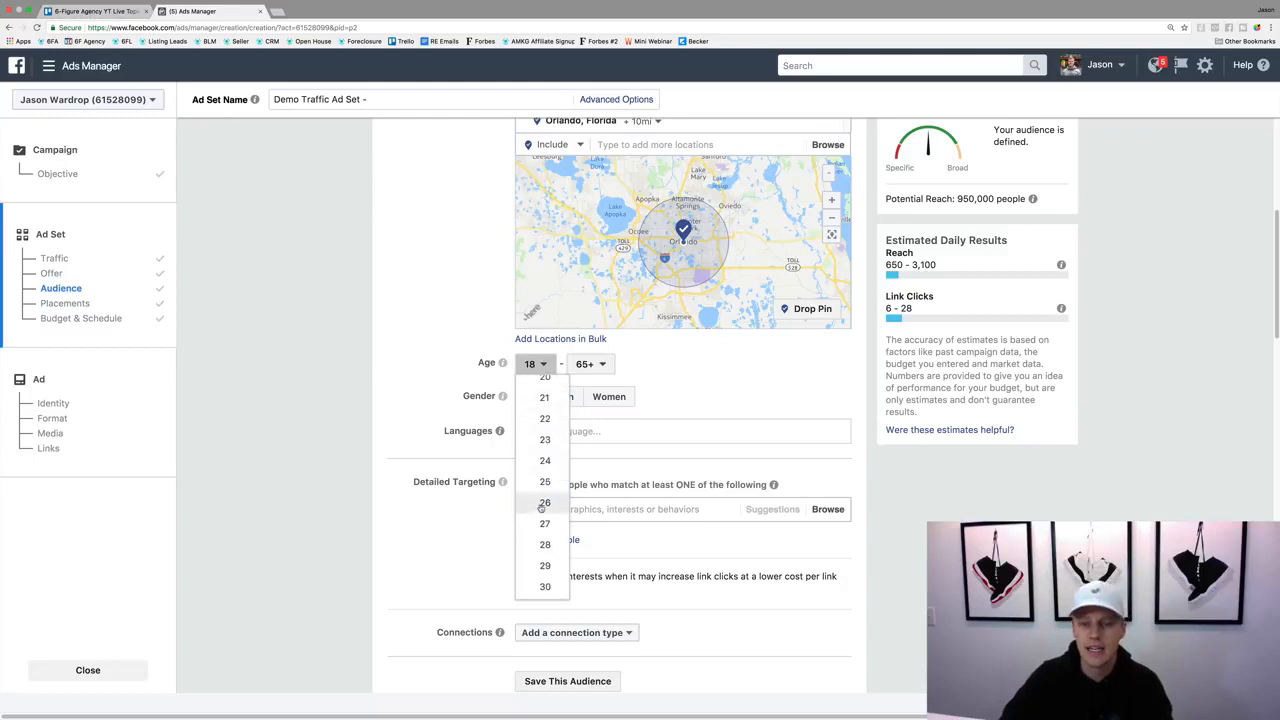
click(541, 503)
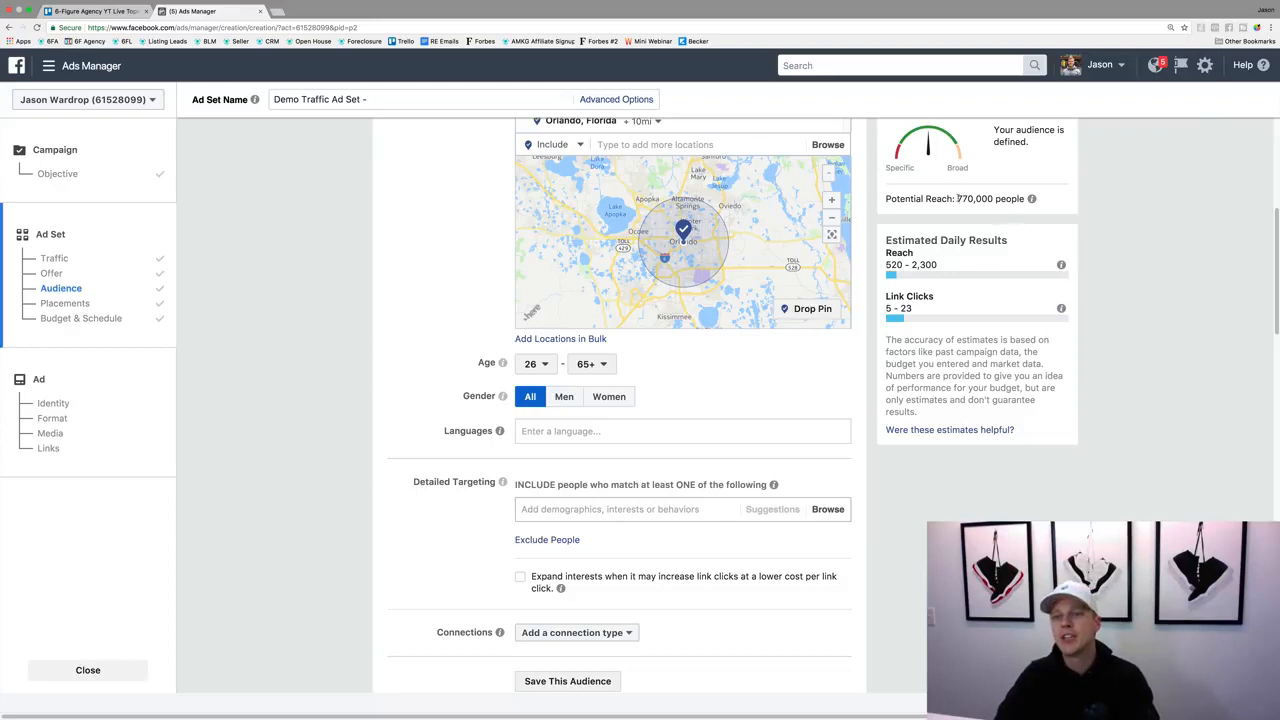
drag(957, 198, 976, 198)
click(976, 198)
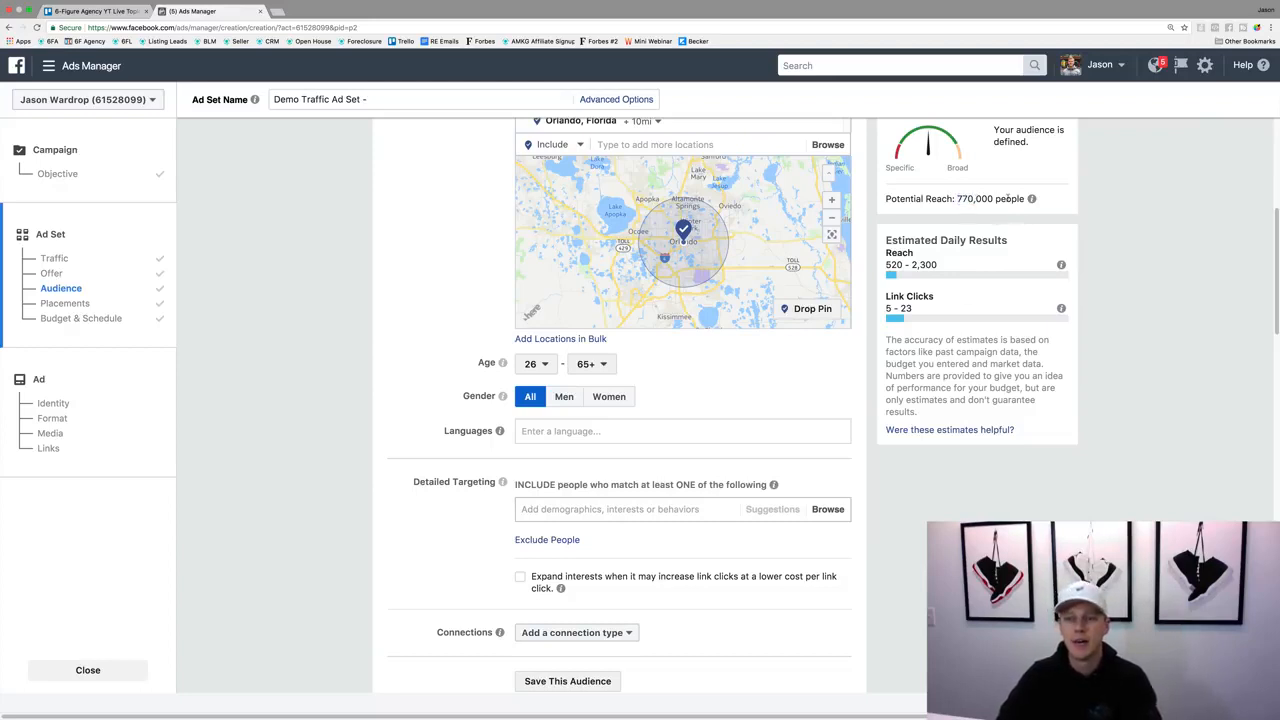
Step: Try limiting the audience languages to English (All), and remove that language again
click(565, 428)
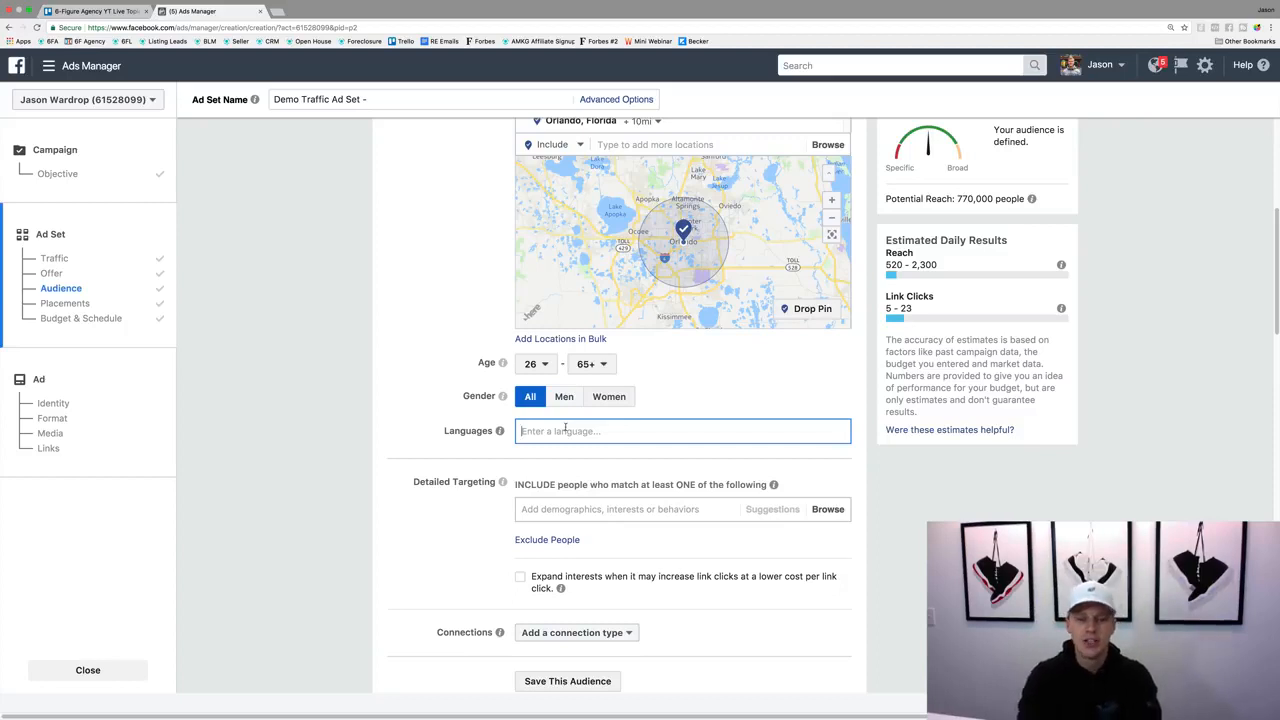
text(eng)
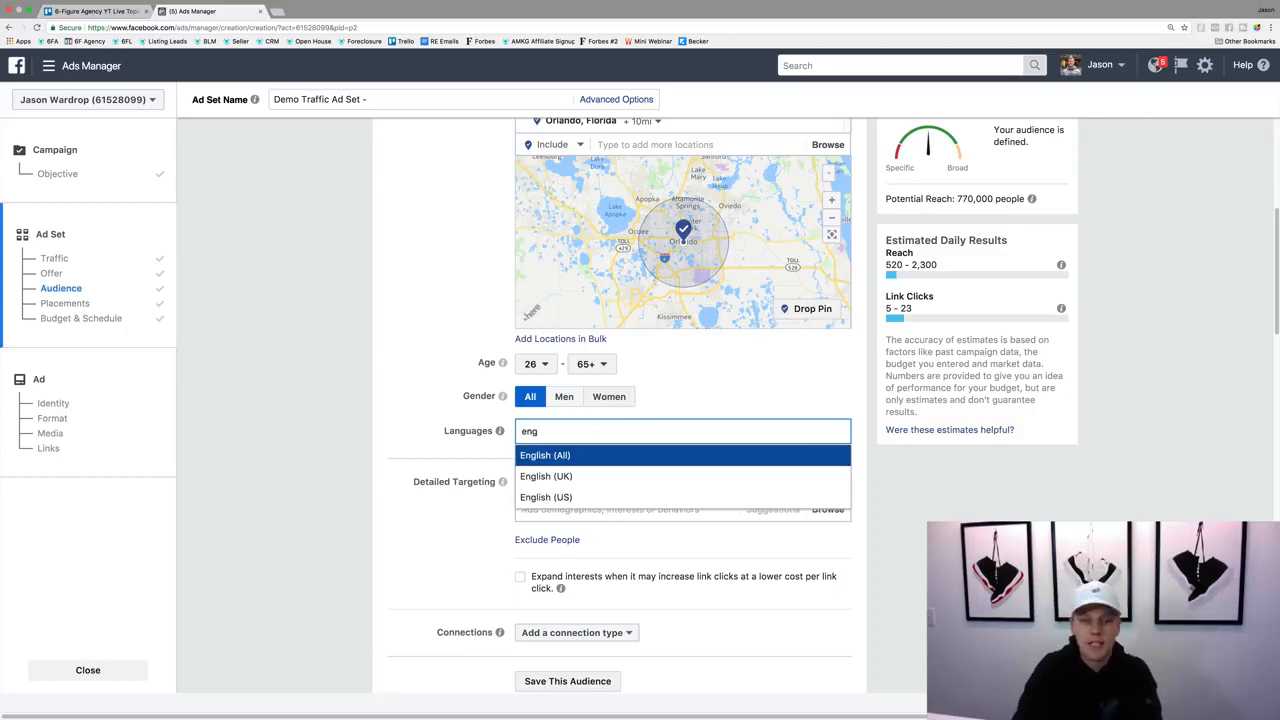
key(Return)
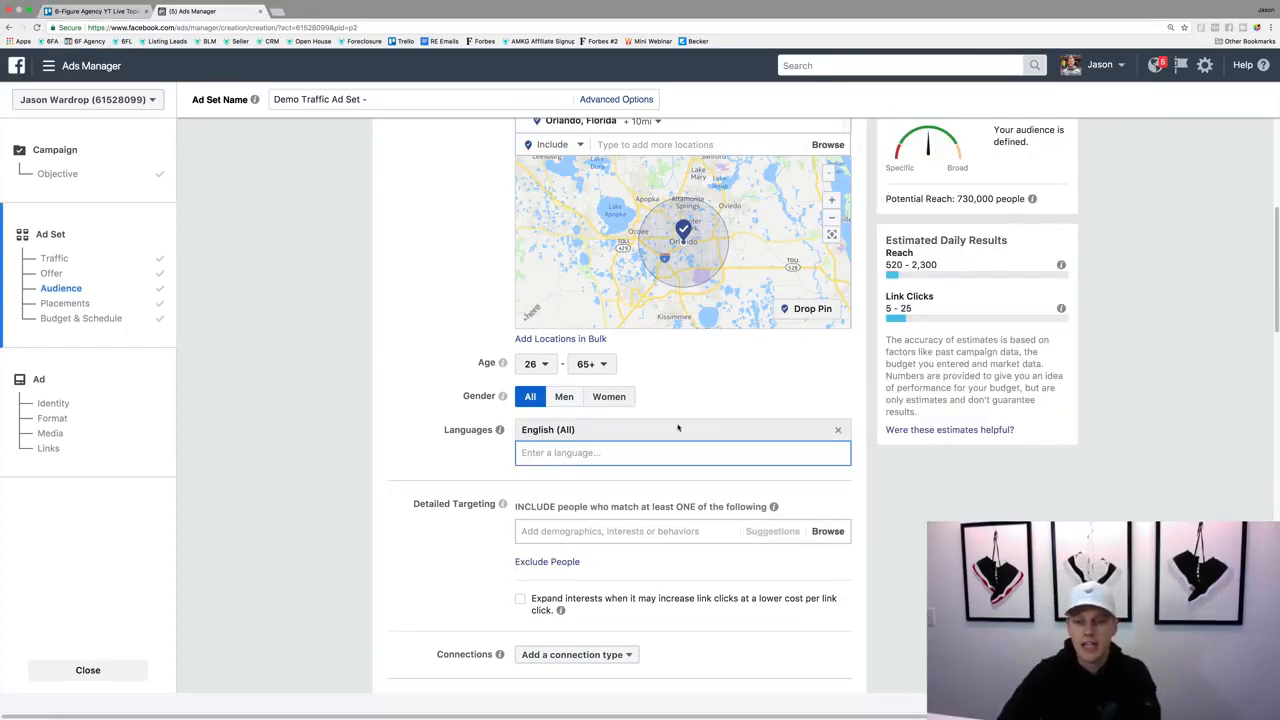
click(838, 429)
Step: Try targeting Spanish (All) as the audience language, check the potential reach, and remove the language
click(649, 431)
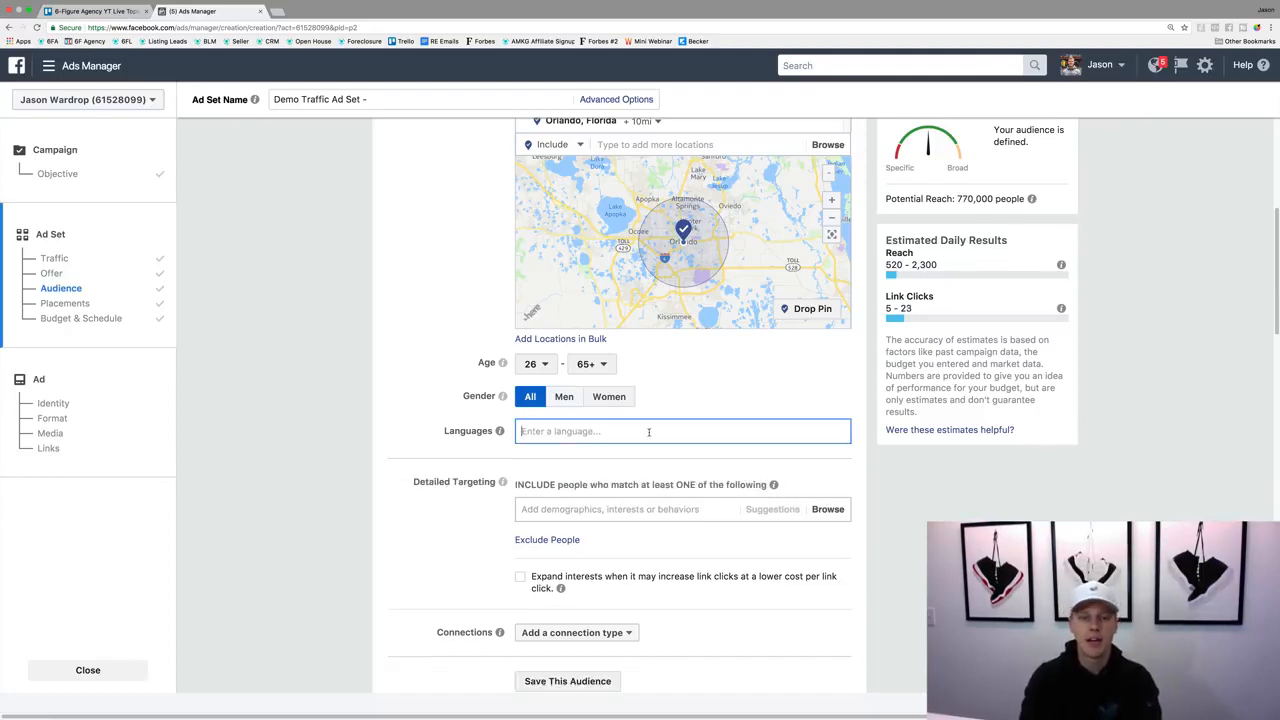
text(spani)
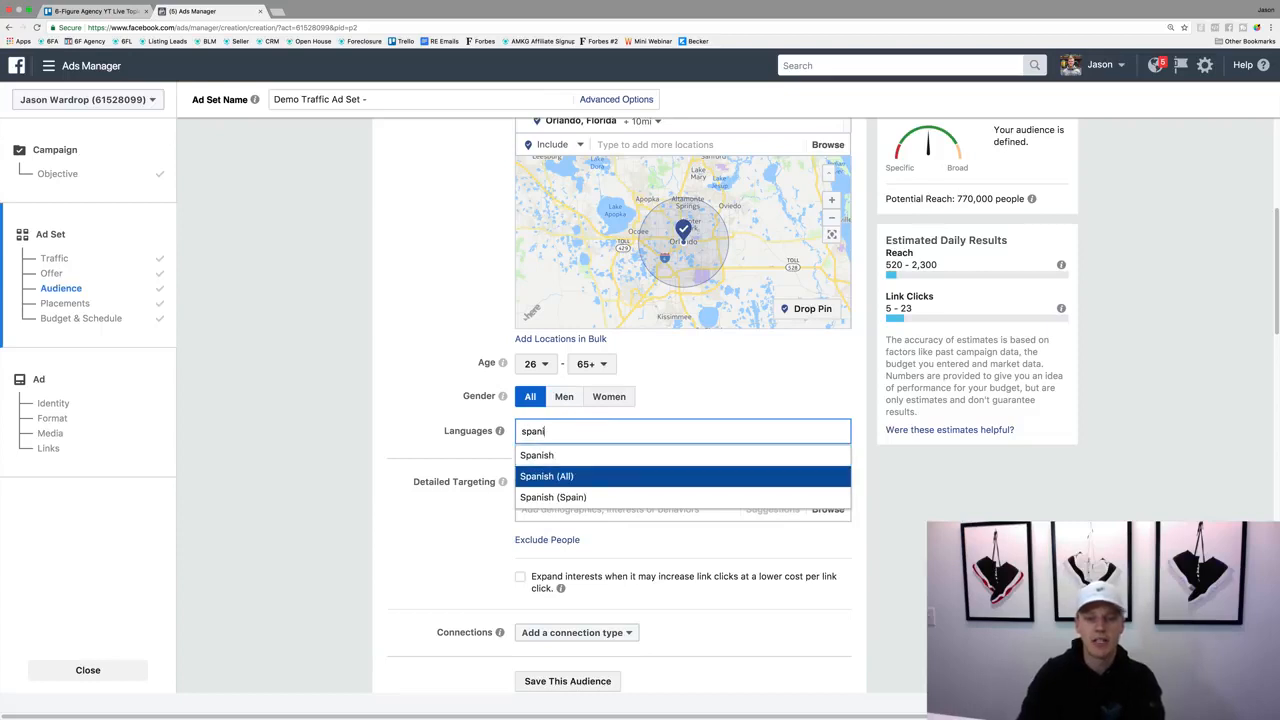
click(546, 476)
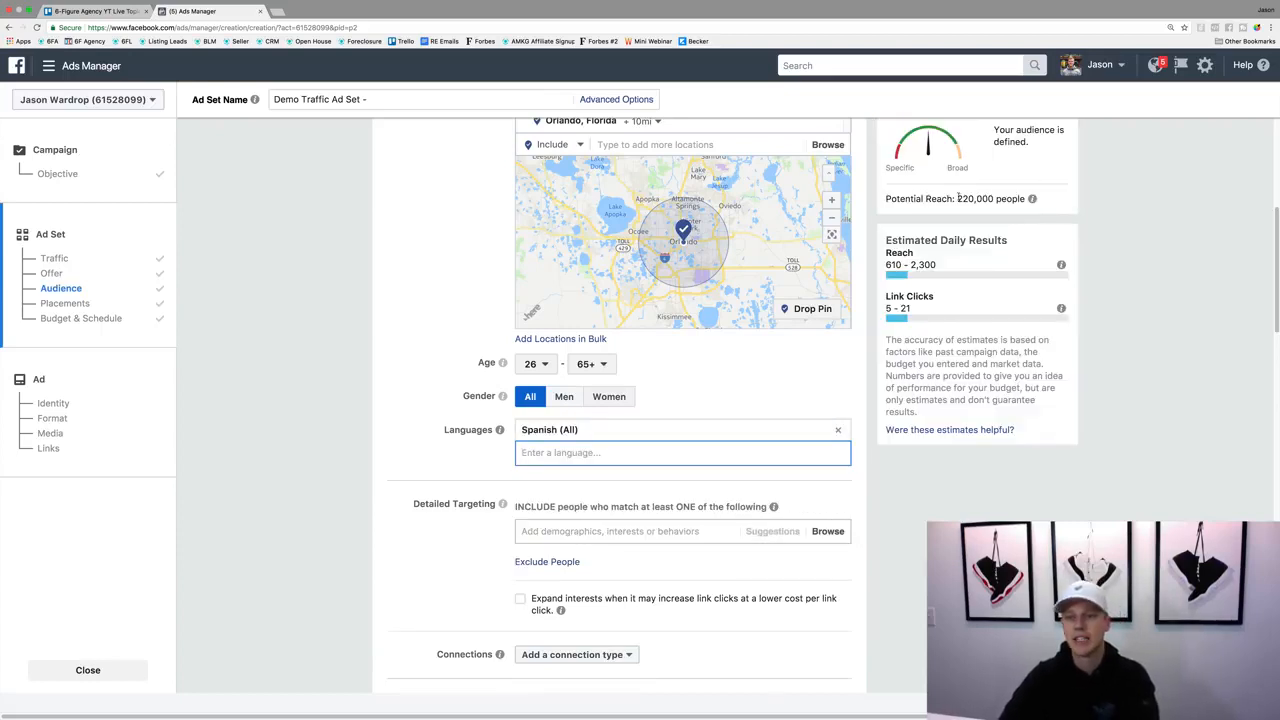
drag(957, 198, 975, 198)
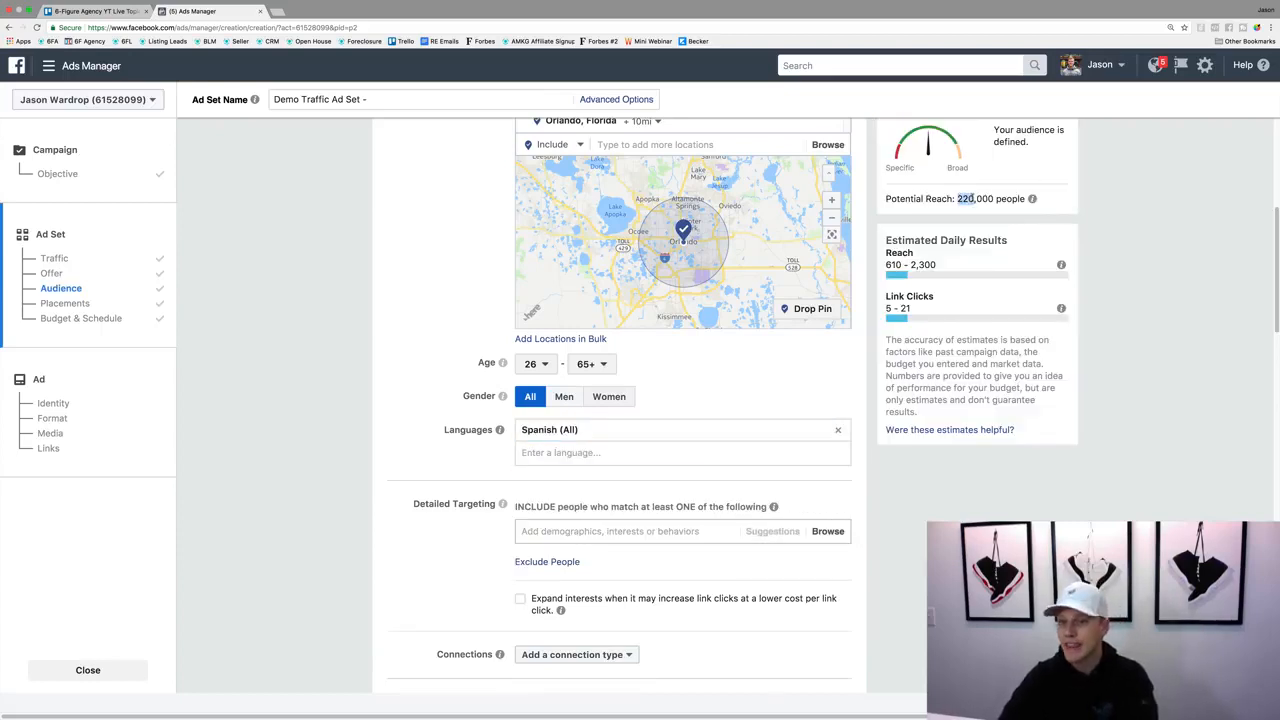
click(838, 429)
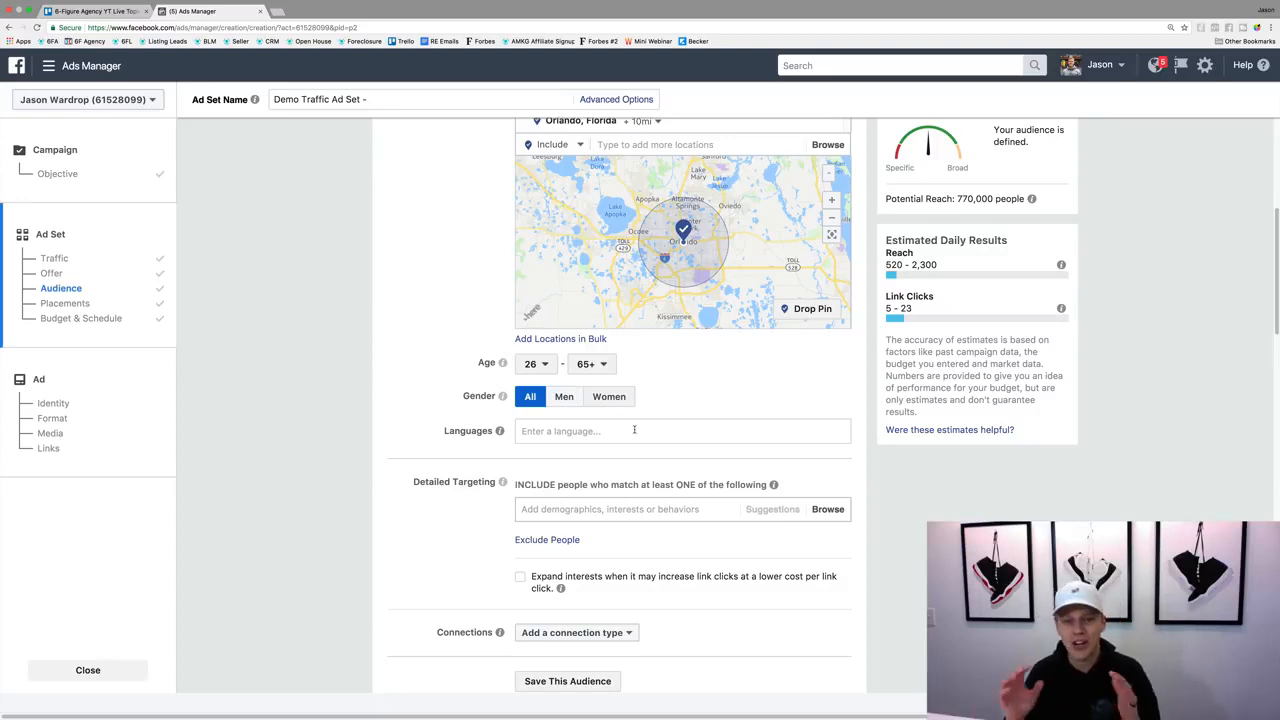
Step: Add English (All) as the audience language
click(634, 429)
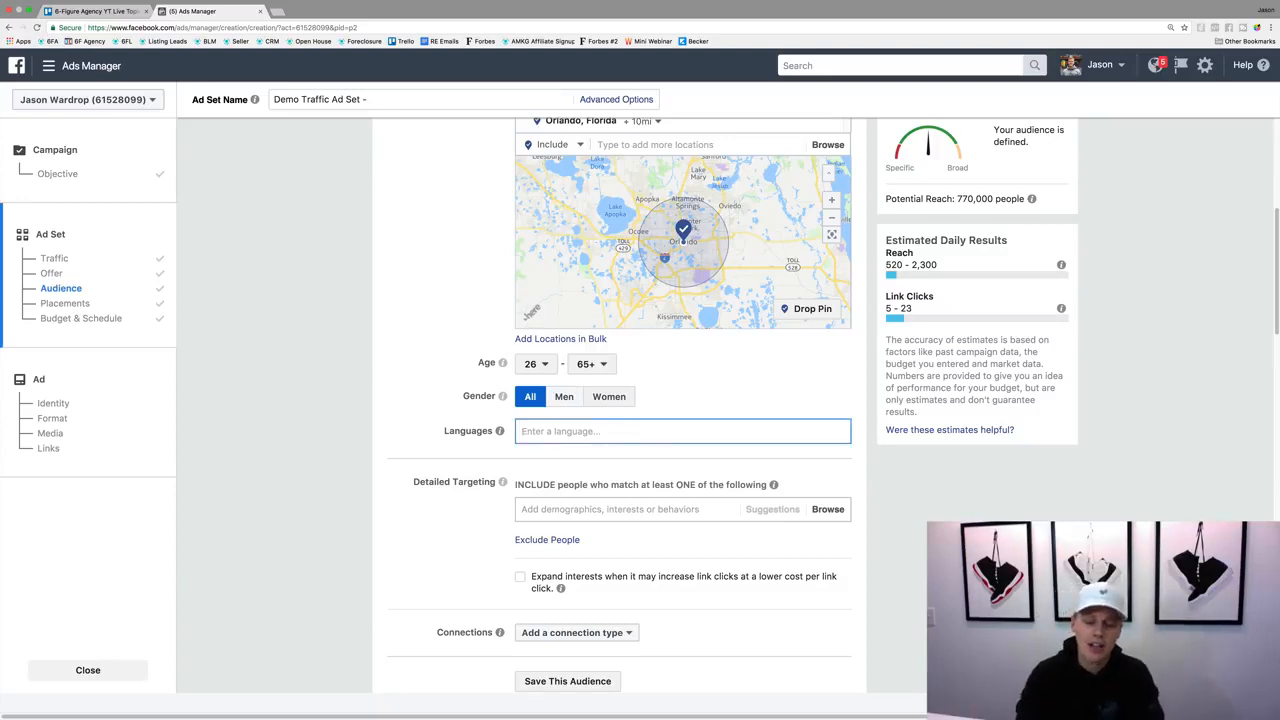
text(en)
key(Return)
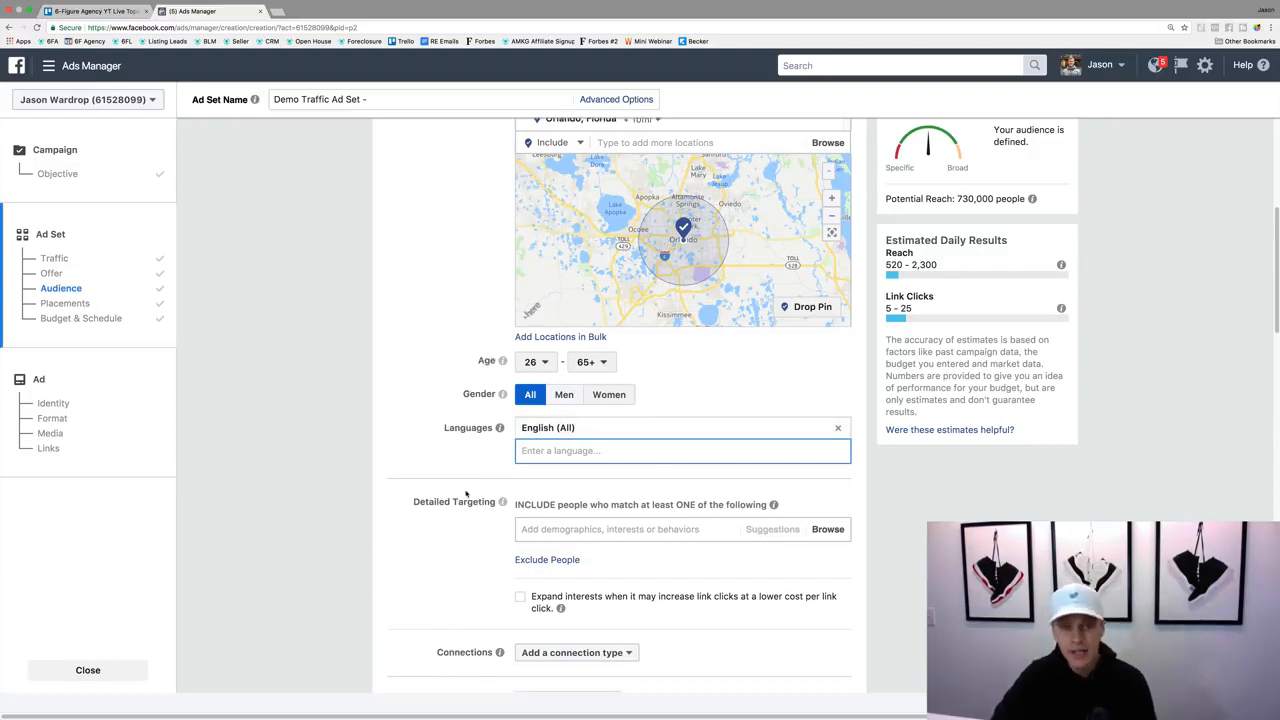
Step: Browse the detailed targeting demographics and examine the Education category with its Education Level options
scroll(520, 470, down, 3)
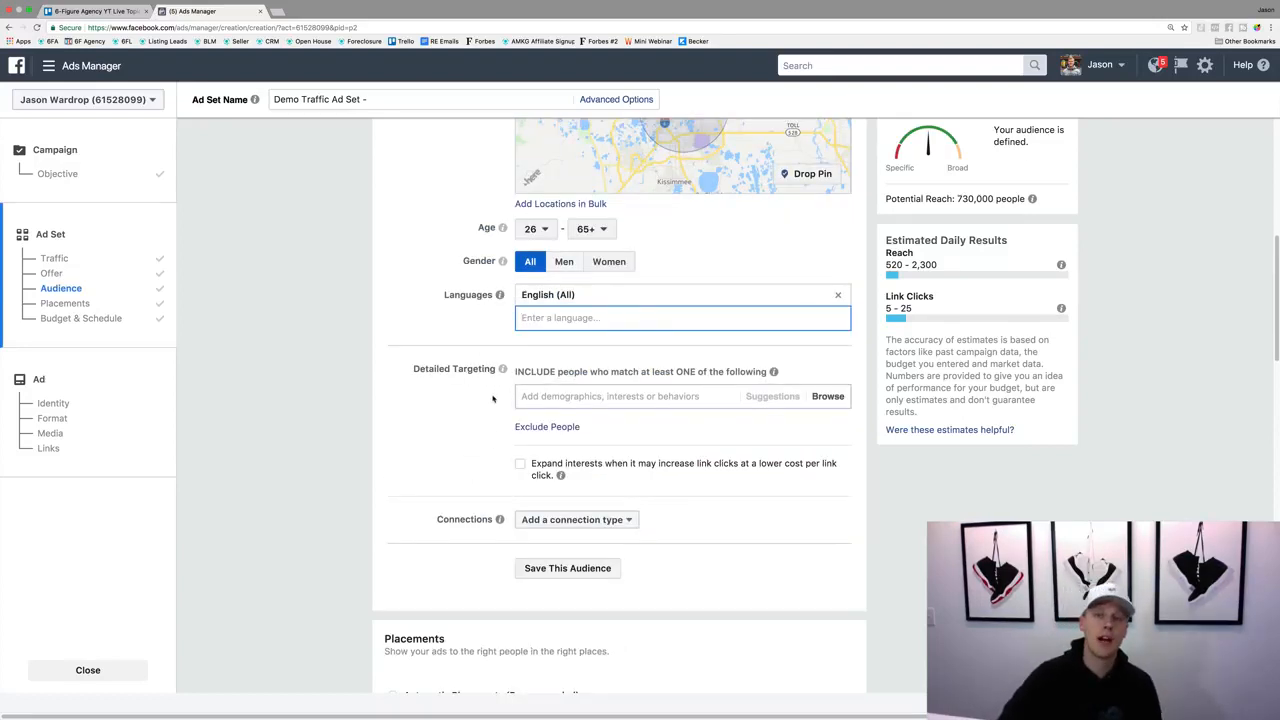
click(577, 396)
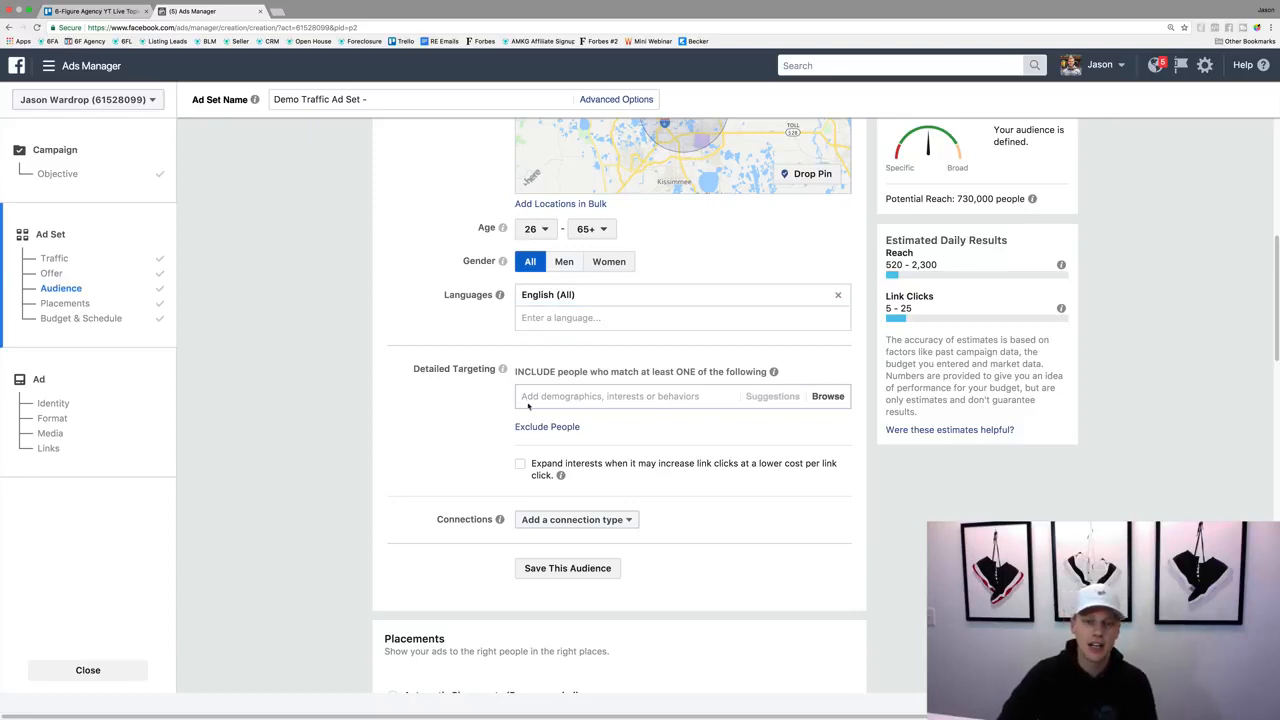
click(559, 396)
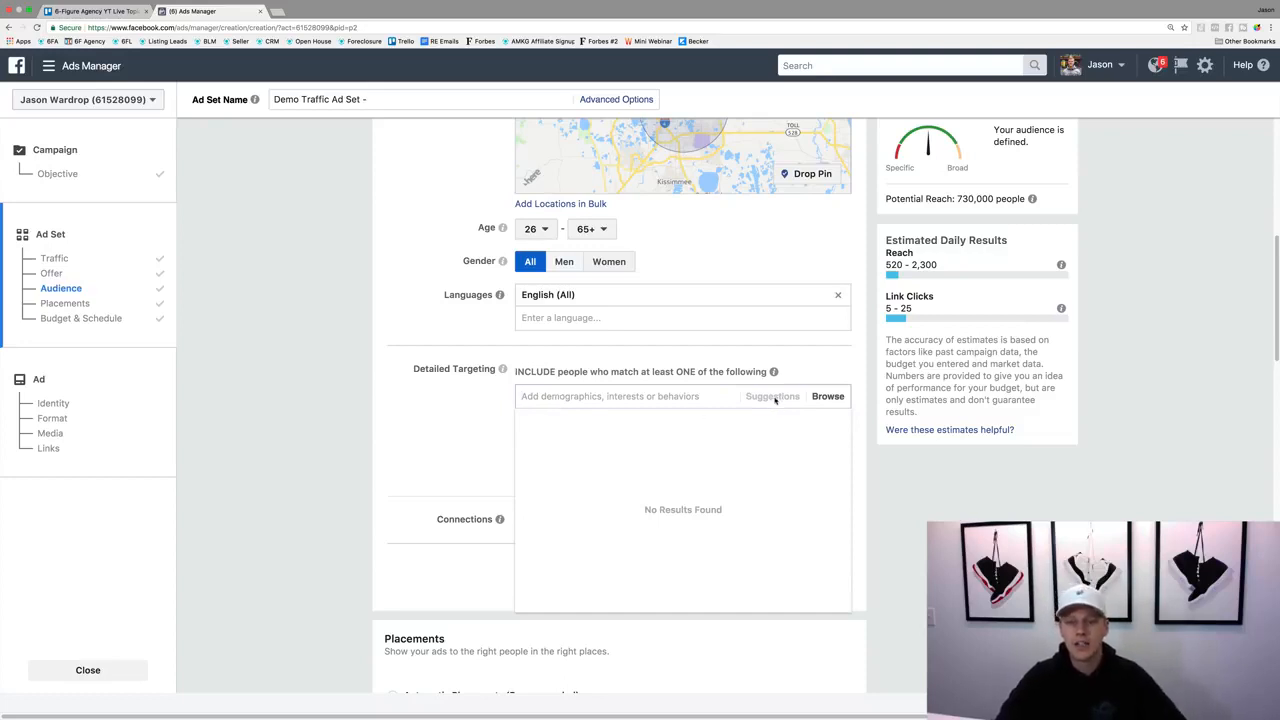
click(828, 396)
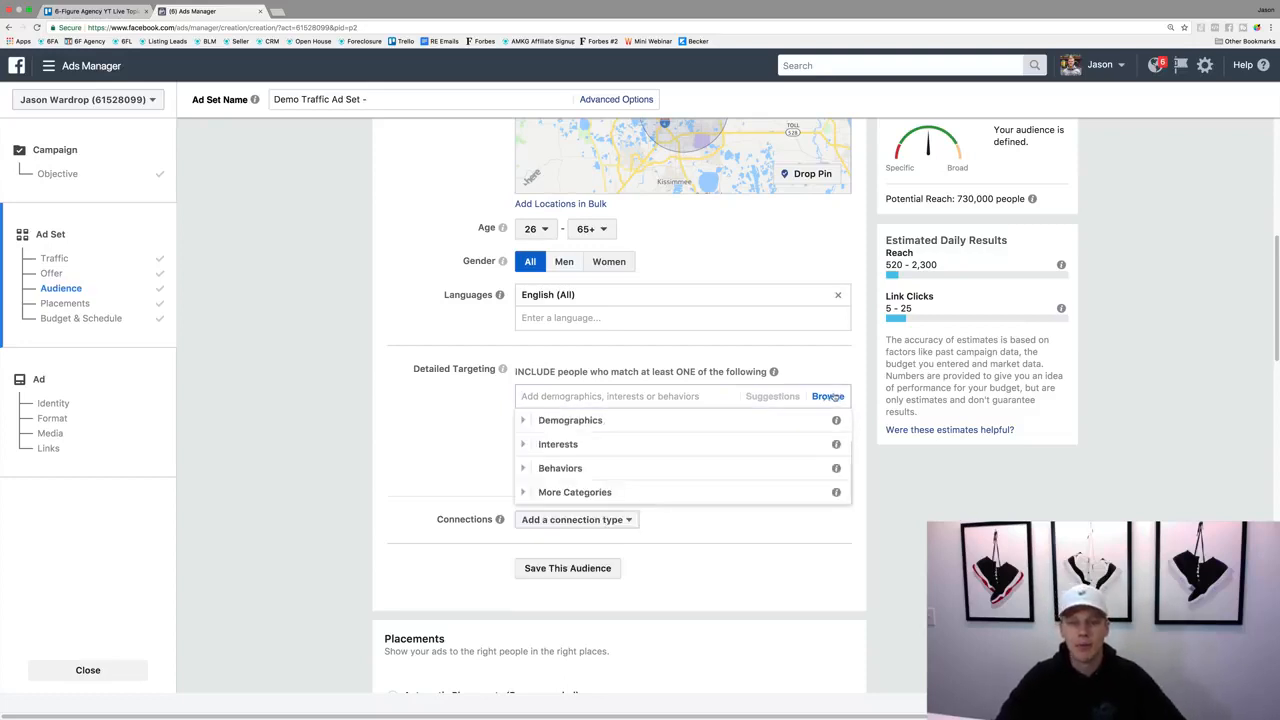
click(523, 421)
click(534, 444)
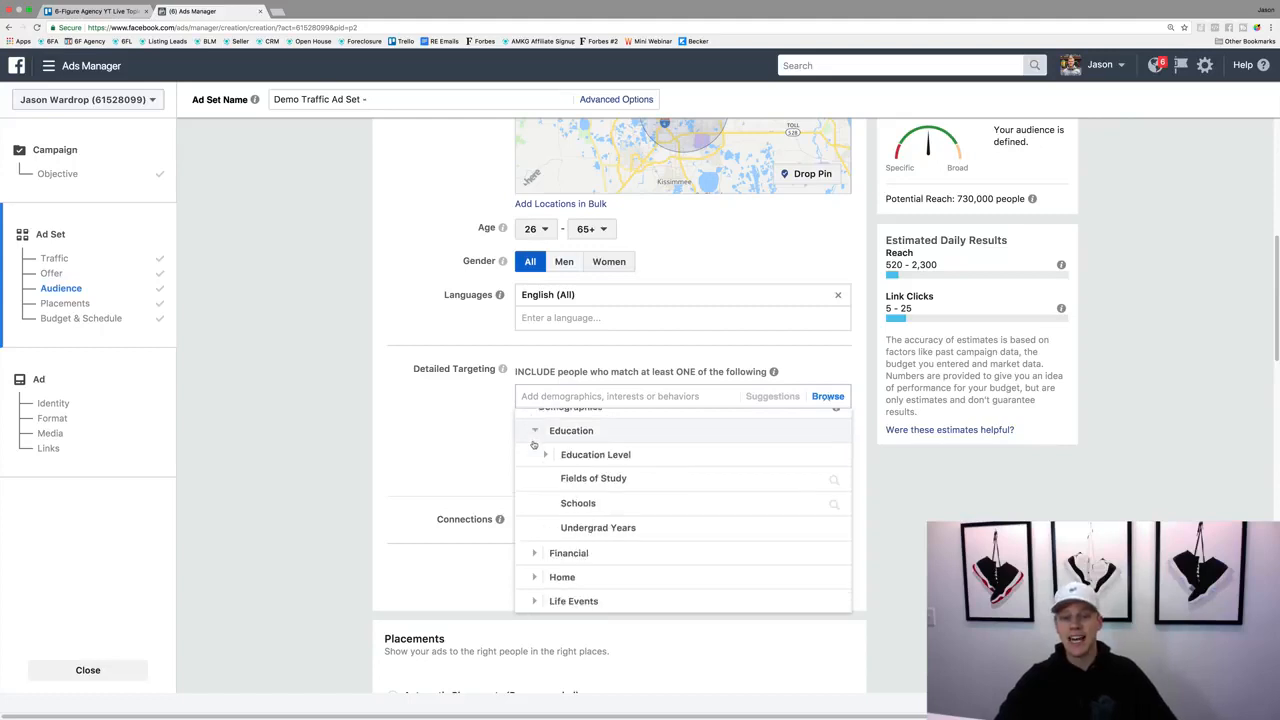
click(549, 441)
scroll(543, 437, down, 1)
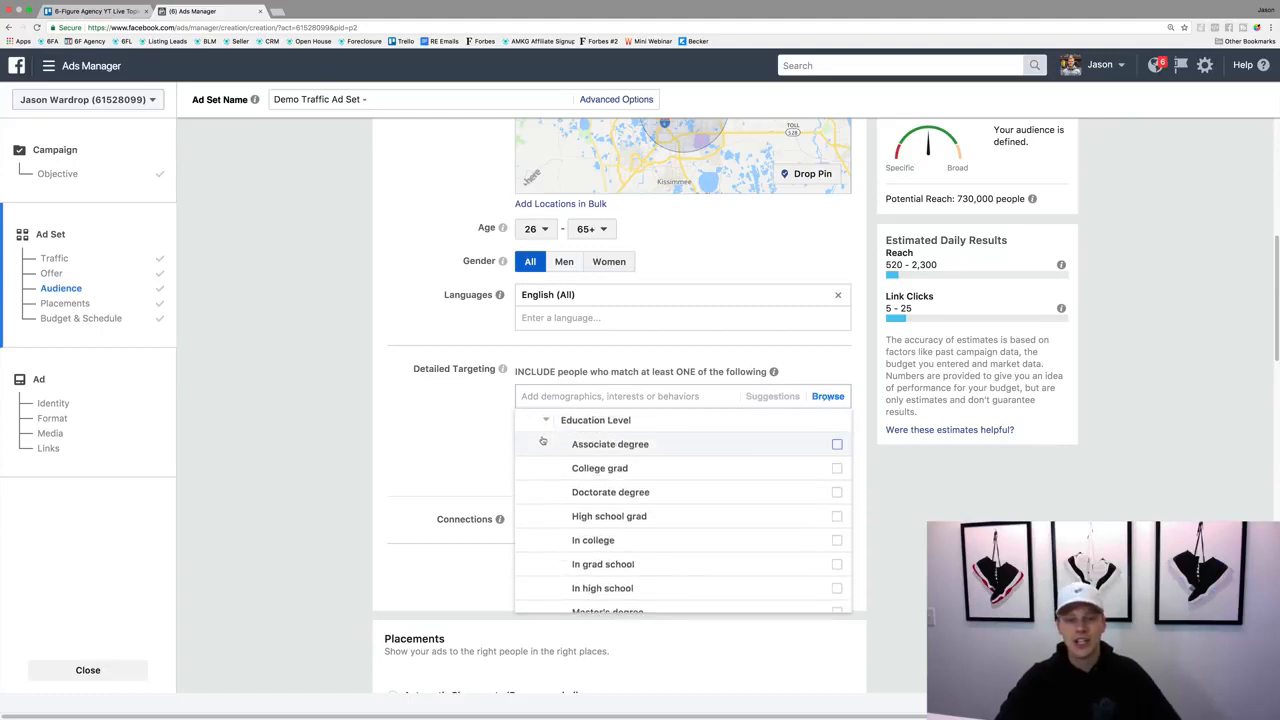
mouse_move(615, 467)
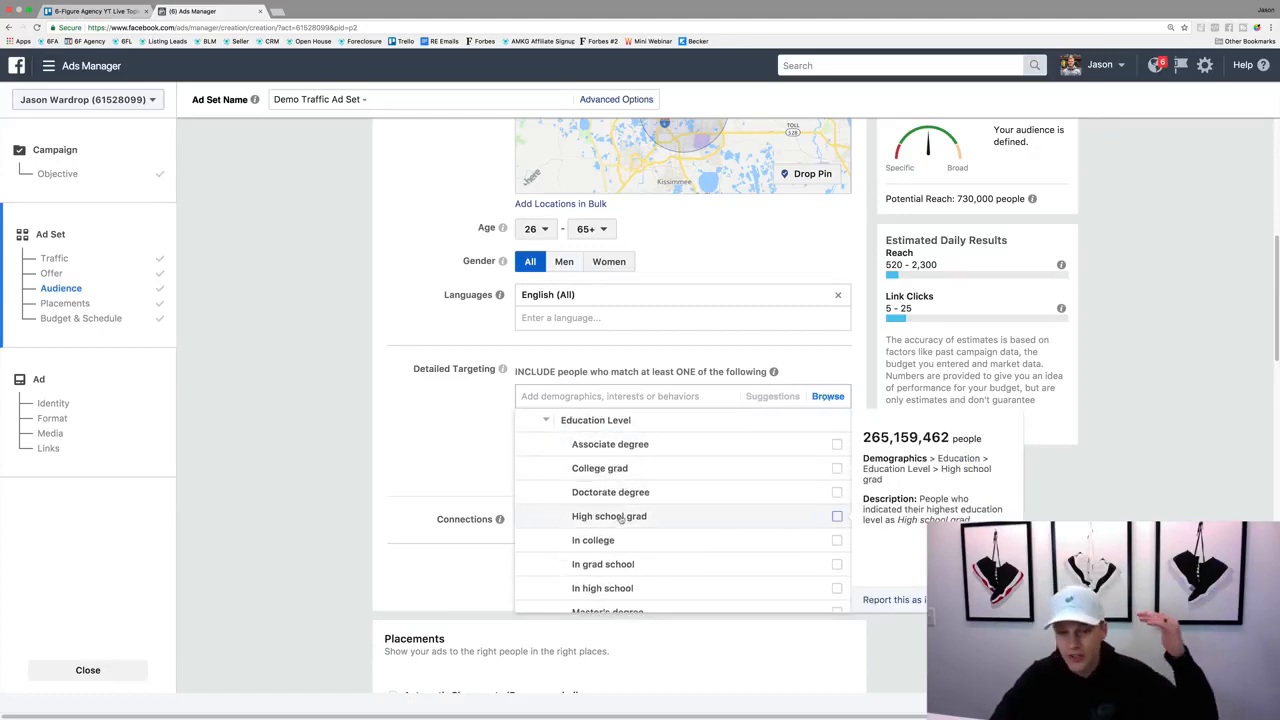
mouse_move(627, 538)
scroll(627, 538, down, 2)
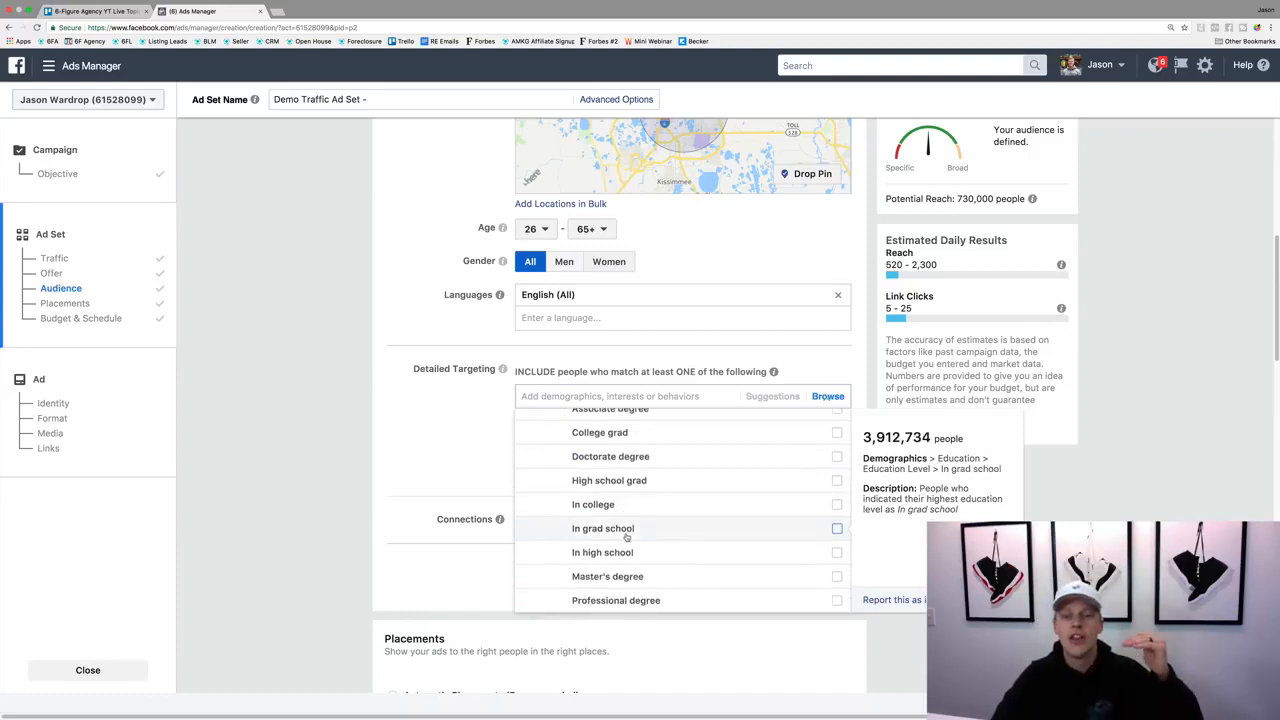
scroll(627, 538, down, 5)
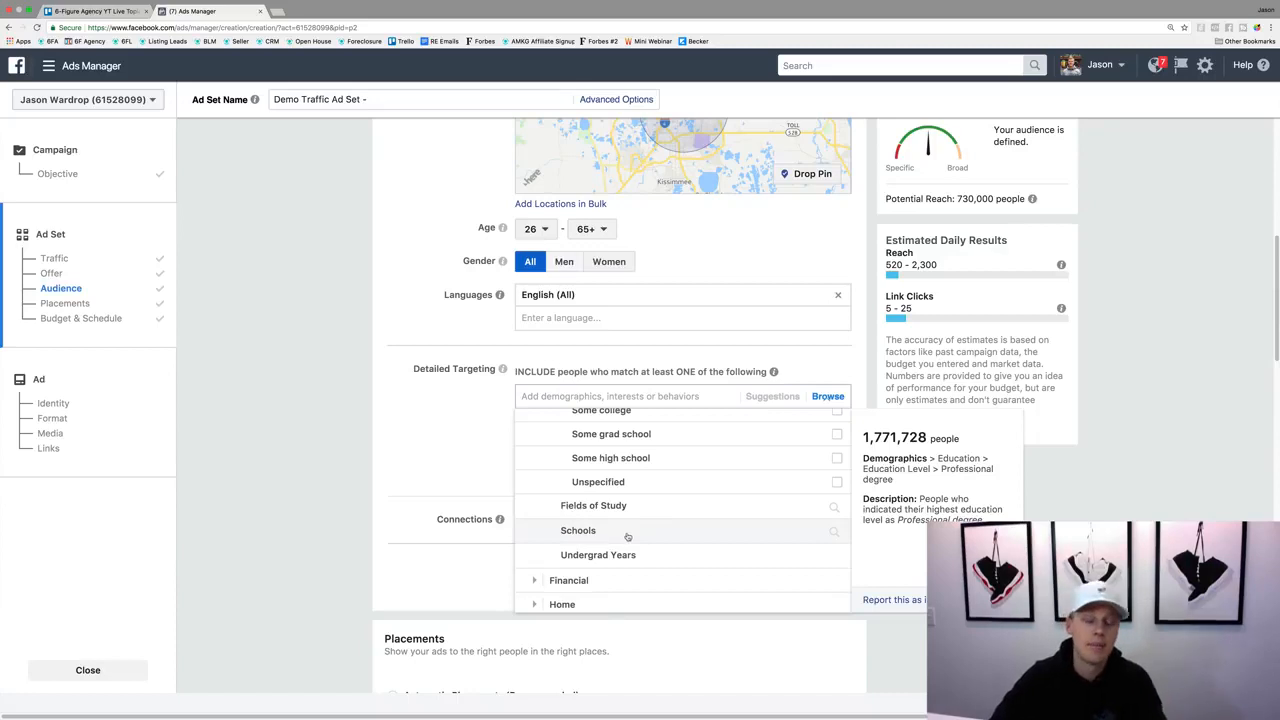
scroll(610, 535, down, 2)
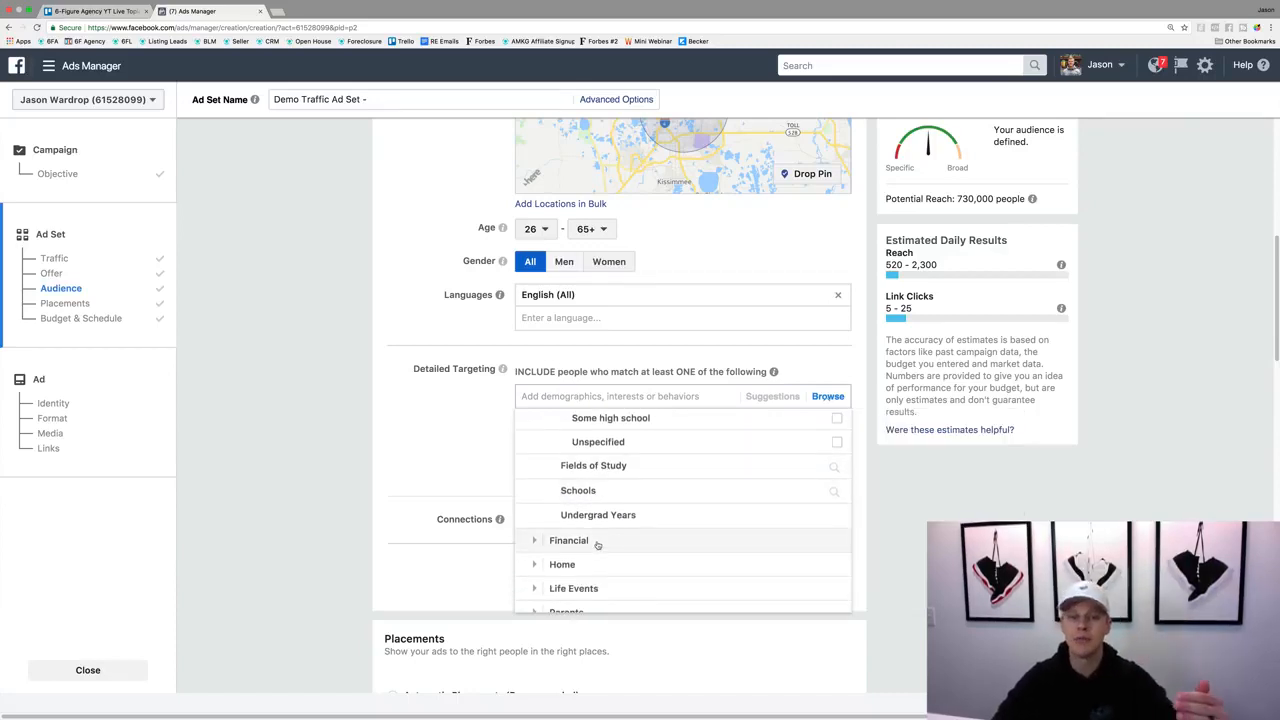
Step: Examine the Income and Net Worth brackets in the Financial demographics of the detailed targeting
click(532, 542)
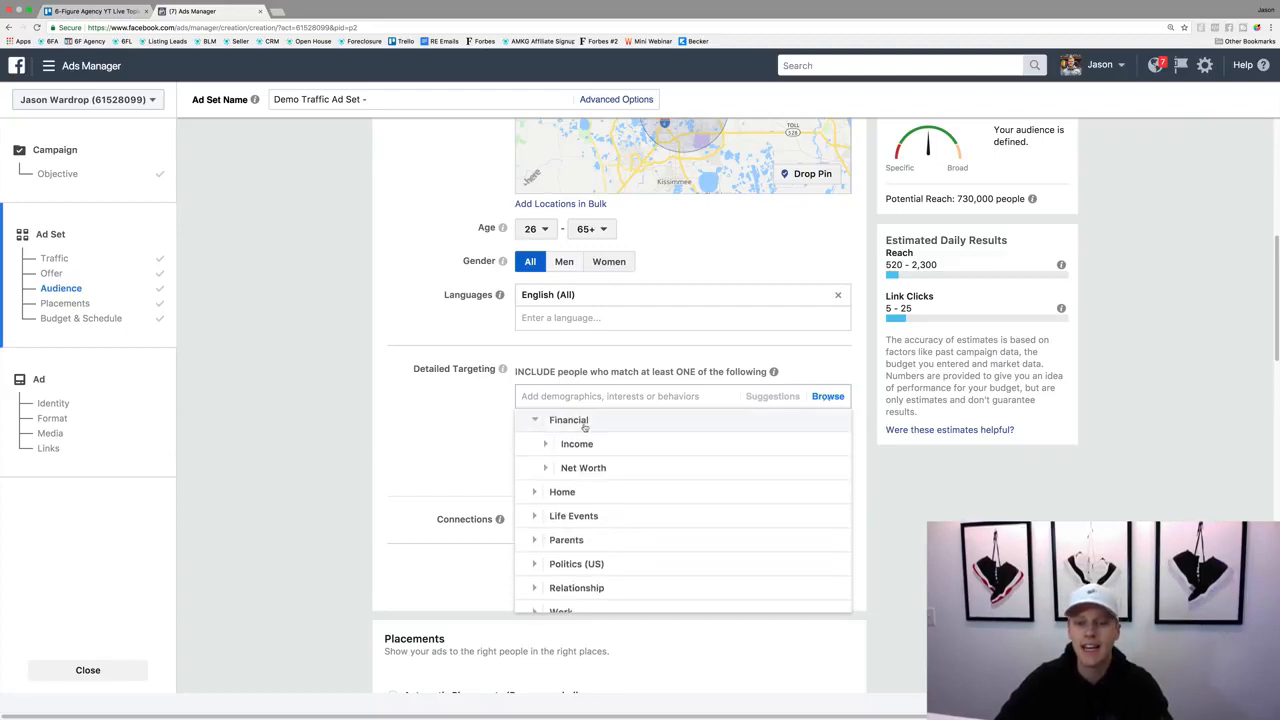
click(545, 446)
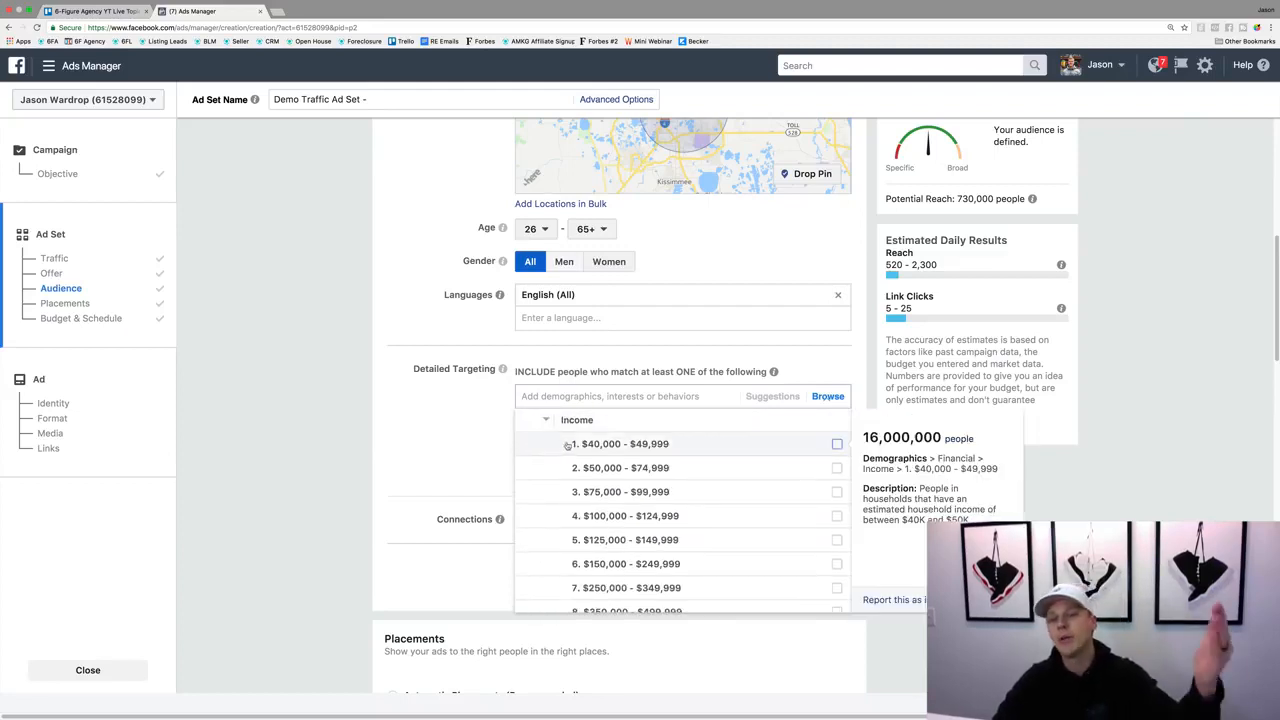
scroll(590, 475, down, 2)
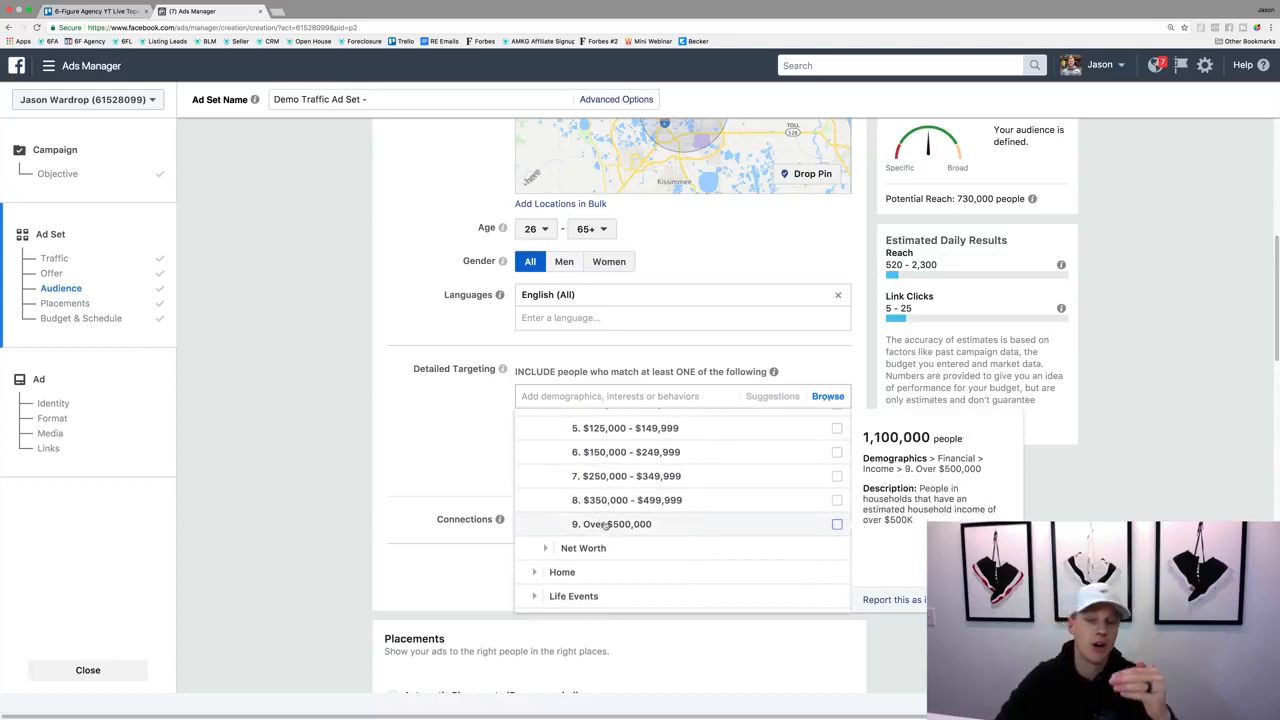
scroll(630, 520, up, 2)
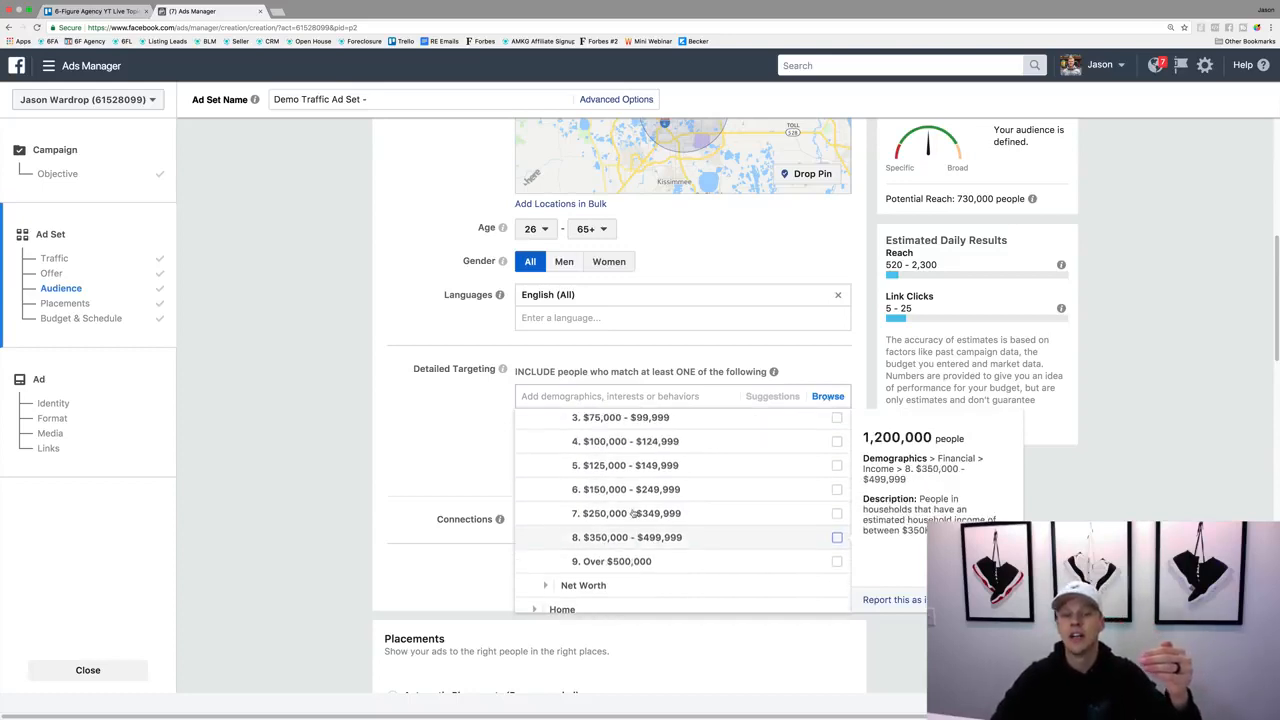
scroll(632, 513, up, 3)
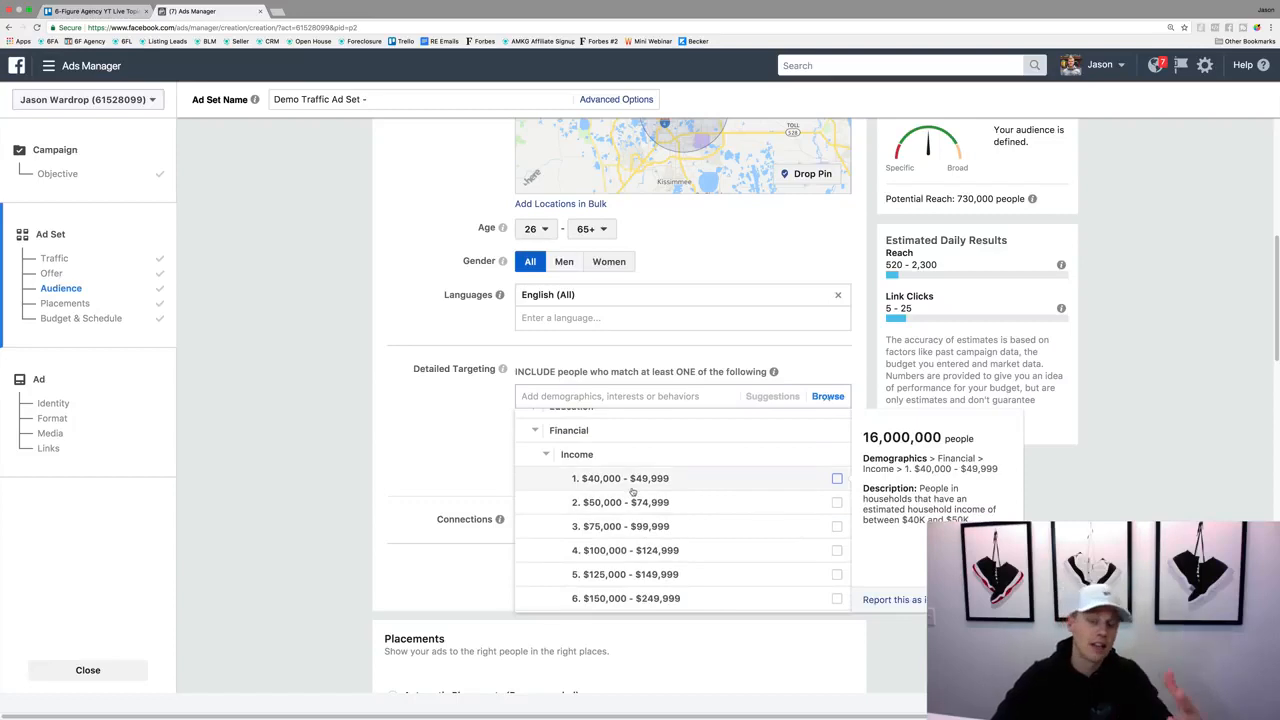
scroll(631, 500, down, 4)
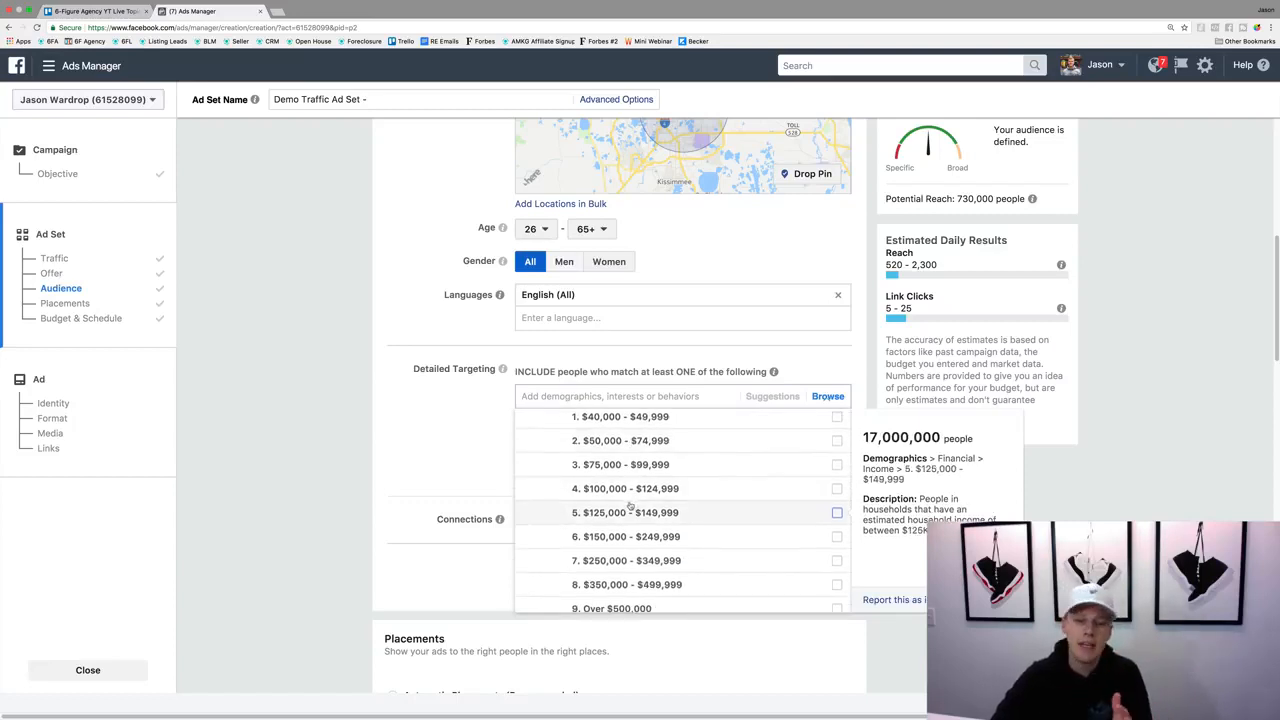
click(548, 566)
scroll(575, 523, down, 4)
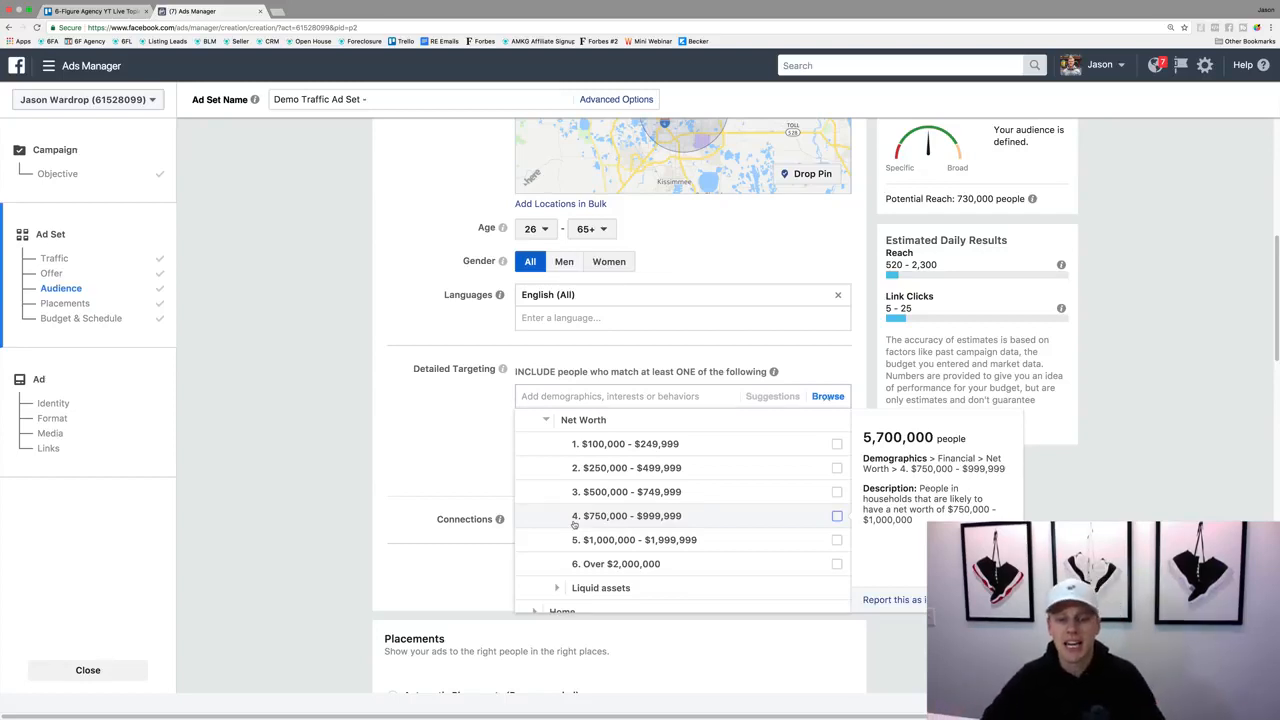
Step: Examine the Home Ownership options in the Home demographics of the detailed targeting
scroll(575, 522, down, 2)
click(536, 509)
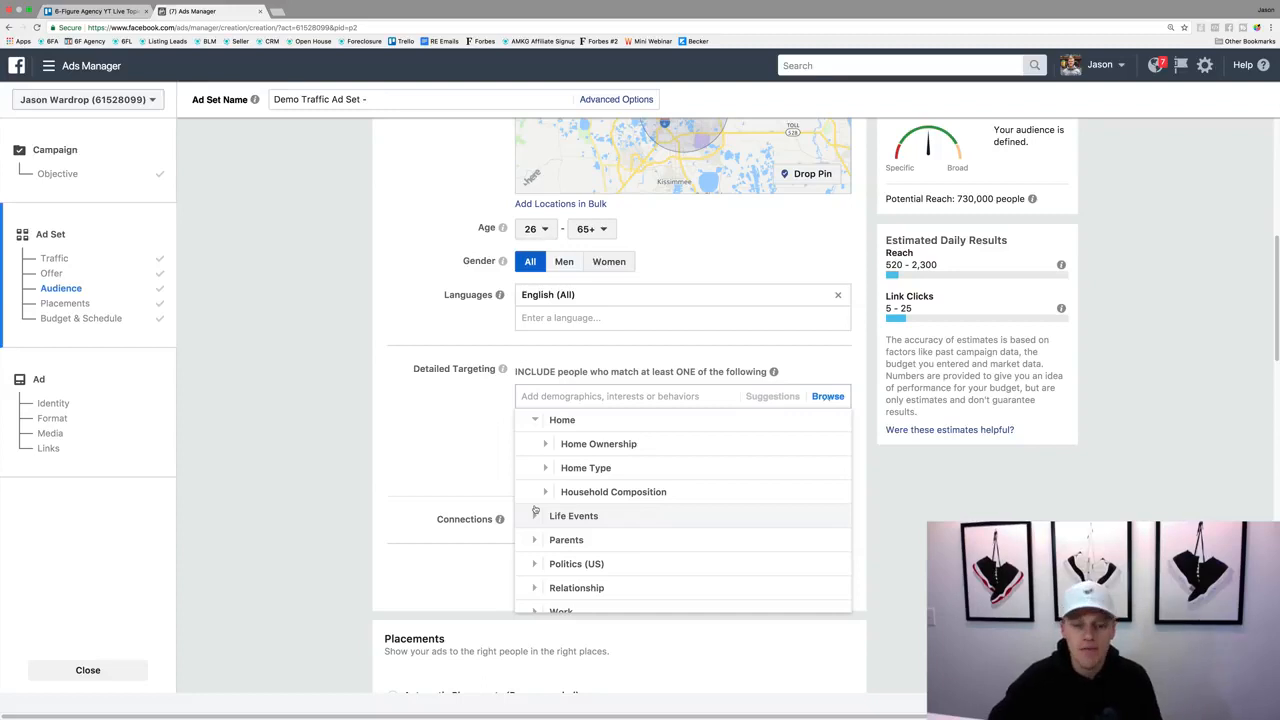
click(550, 449)
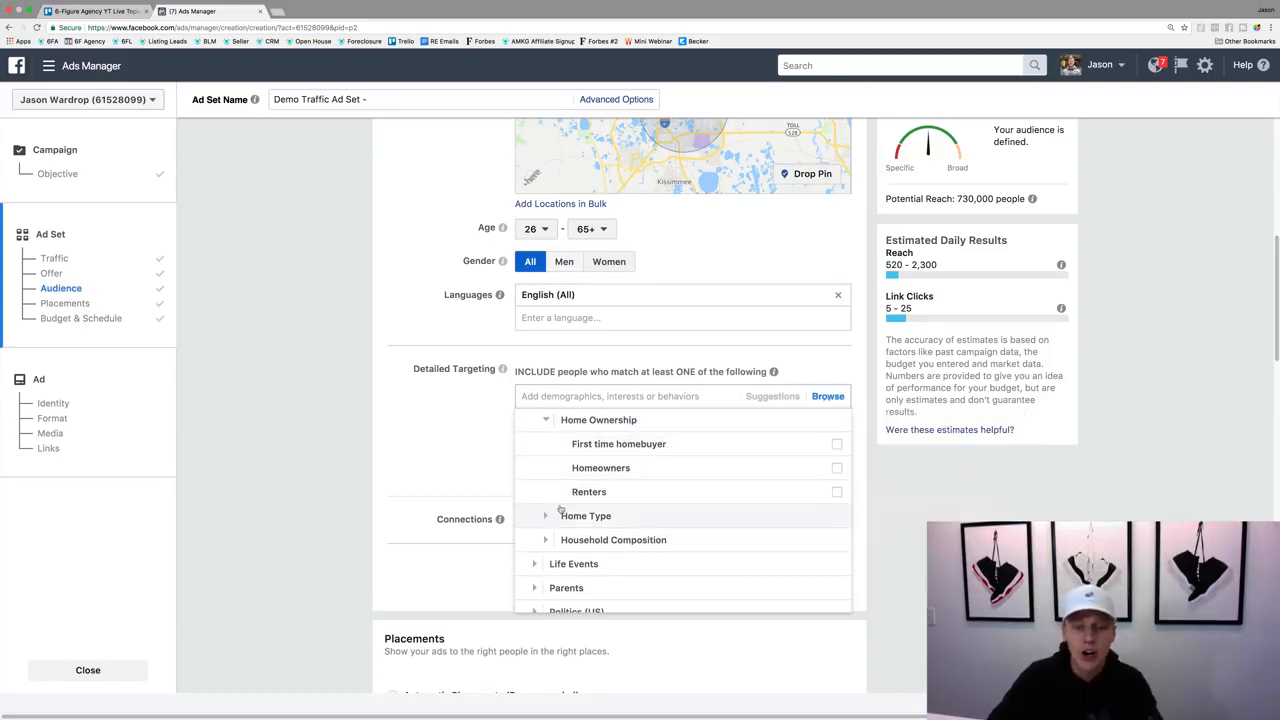
scroll(540, 518, down, 2)
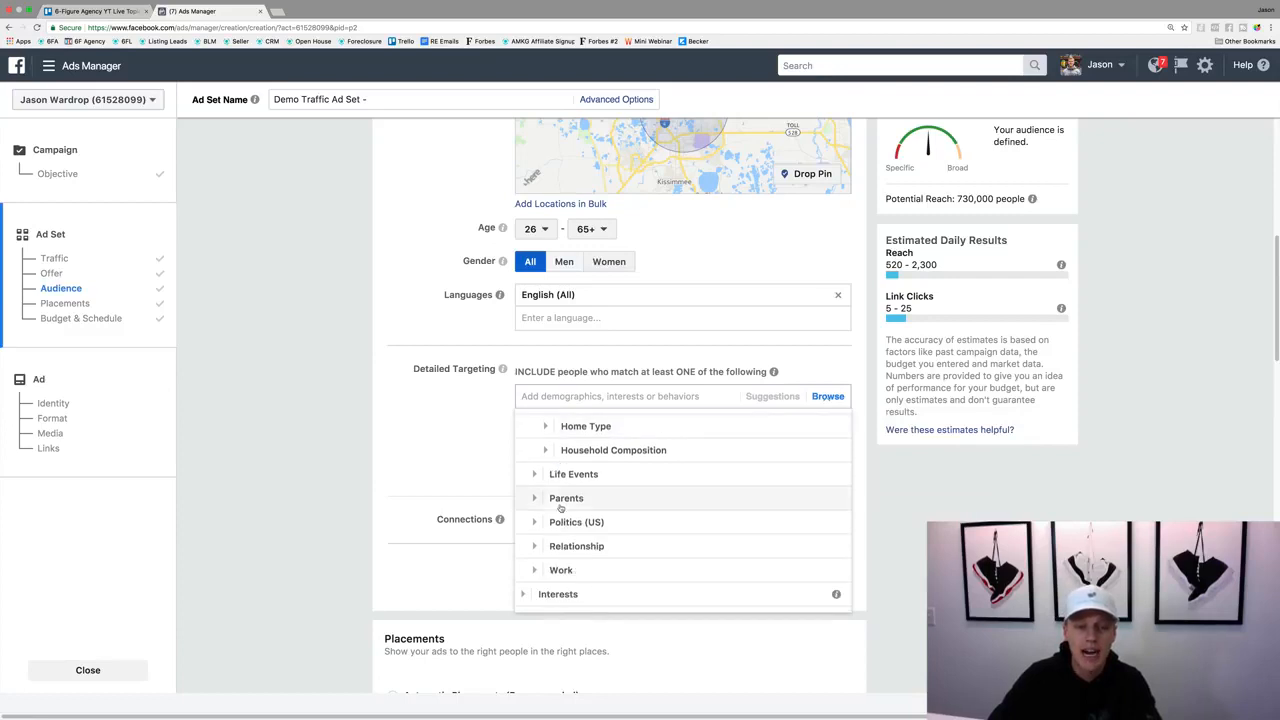
Step: Browse the detailed targeting interests and examine the Shopping and fashion subcategories
click(531, 594)
scroll(605, 500, down, 3)
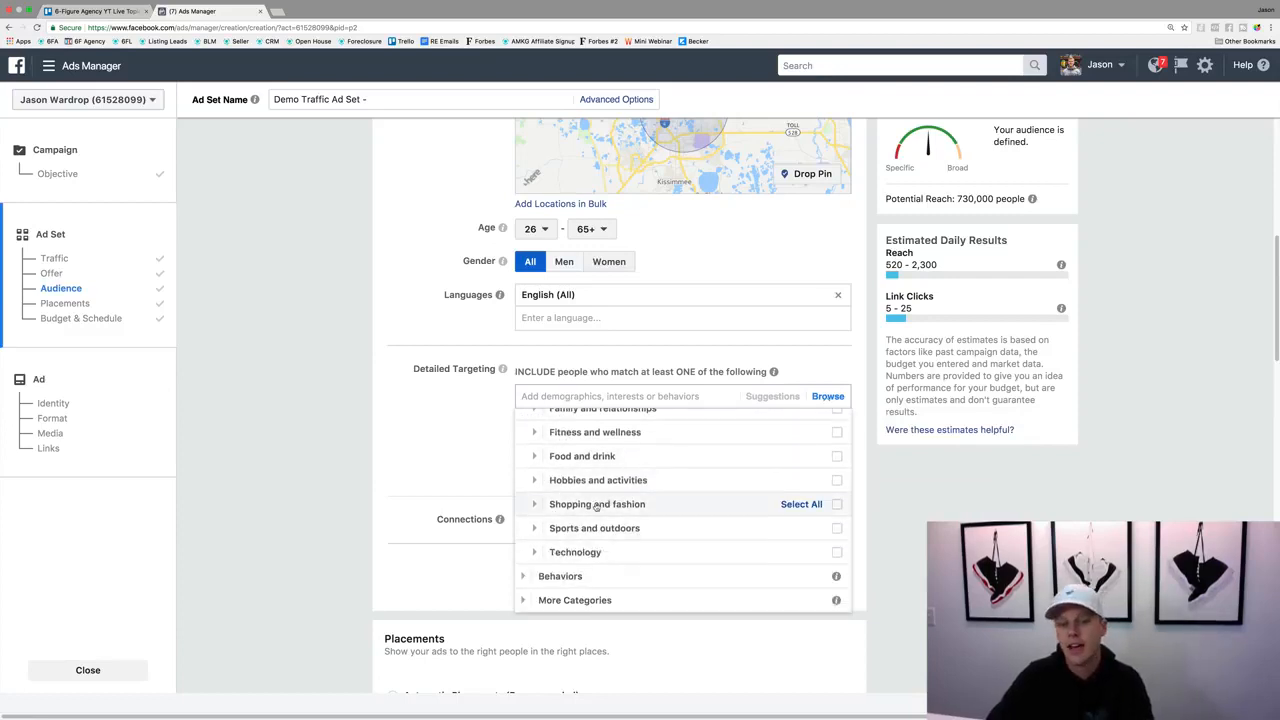
click(535, 506)
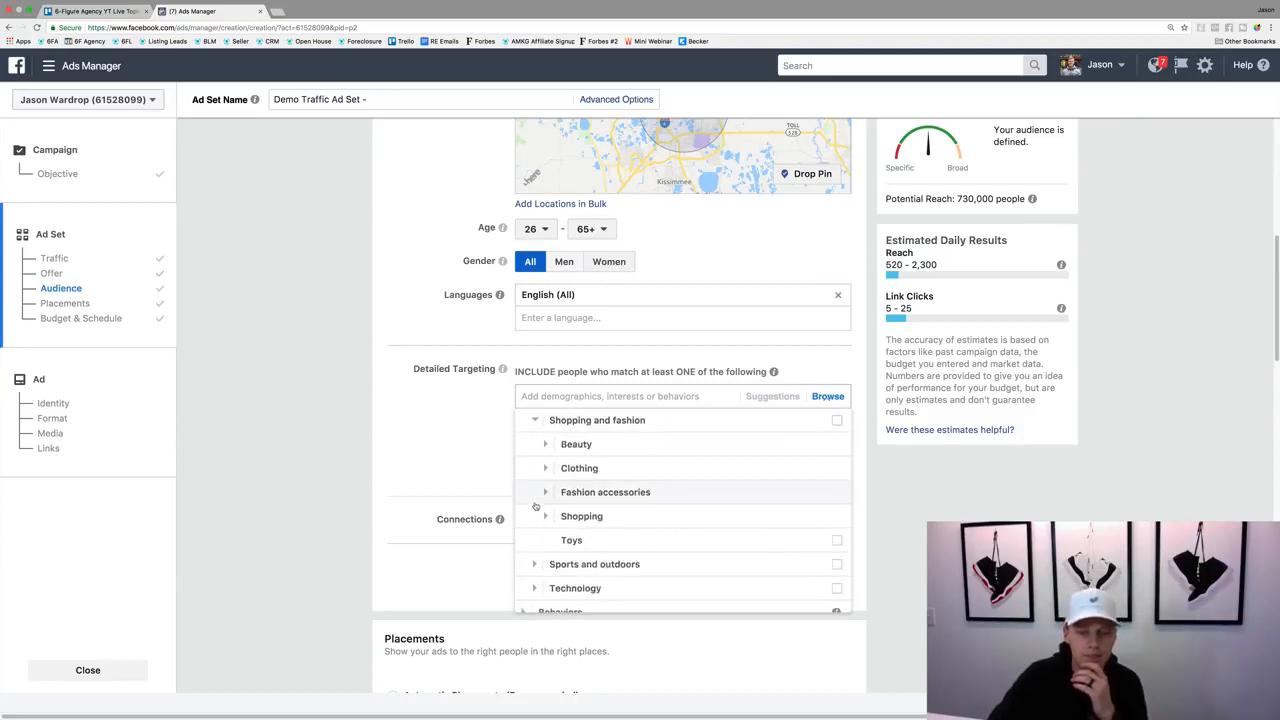
scroll(535, 507, down, 3)
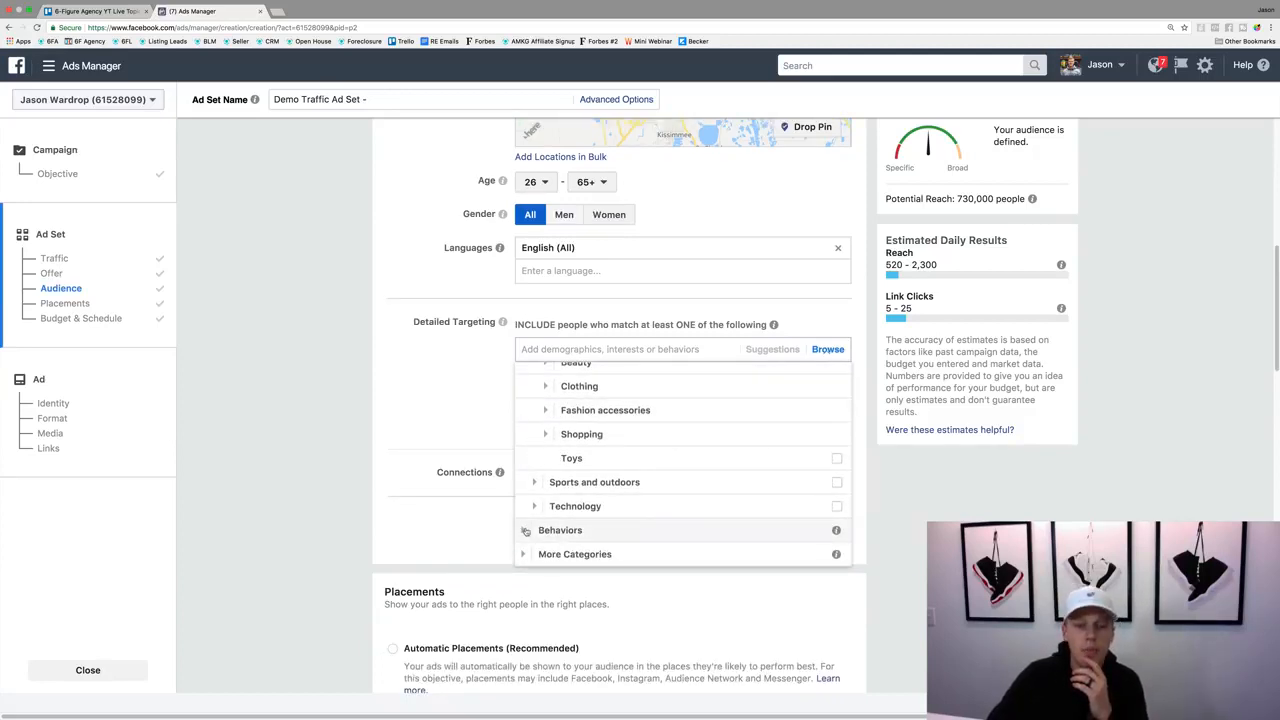
Step: Browse the Behaviors categories of the detailed targeting and examine the Buyer profiles and other Purchase behavior options
click(525, 530)
scroll(561, 422, down, 1)
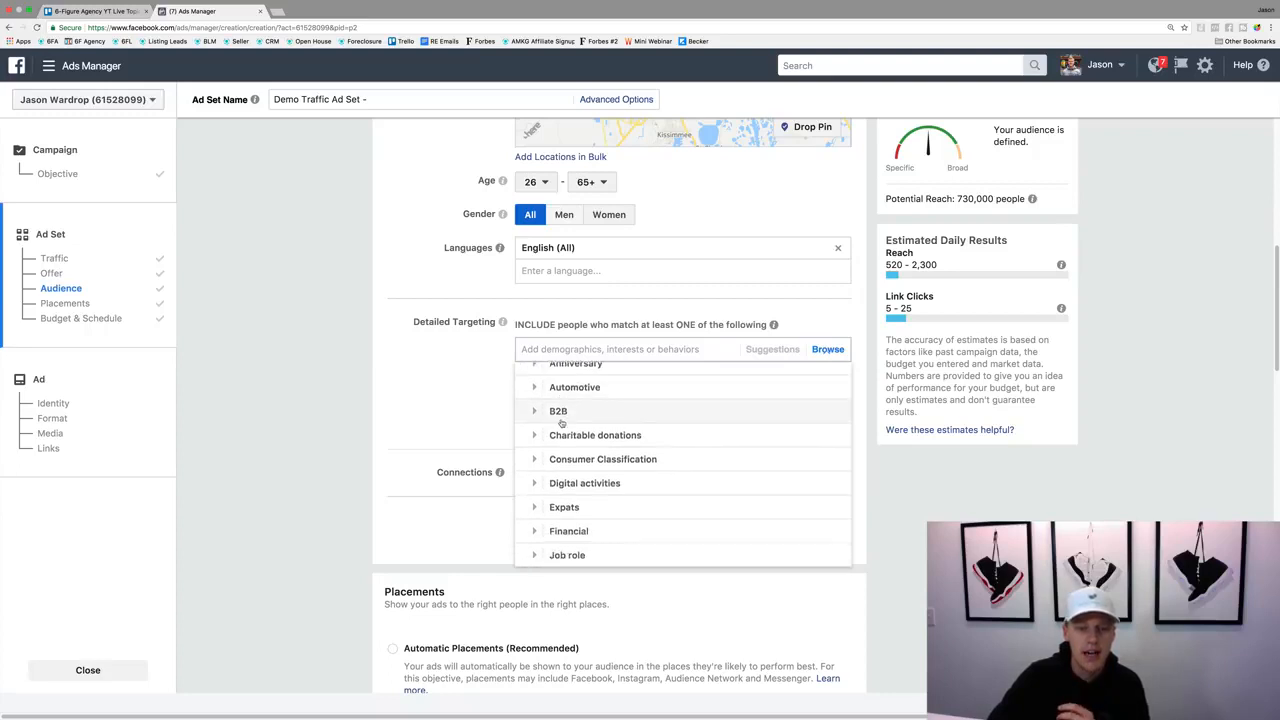
scroll(561, 422, down, 5)
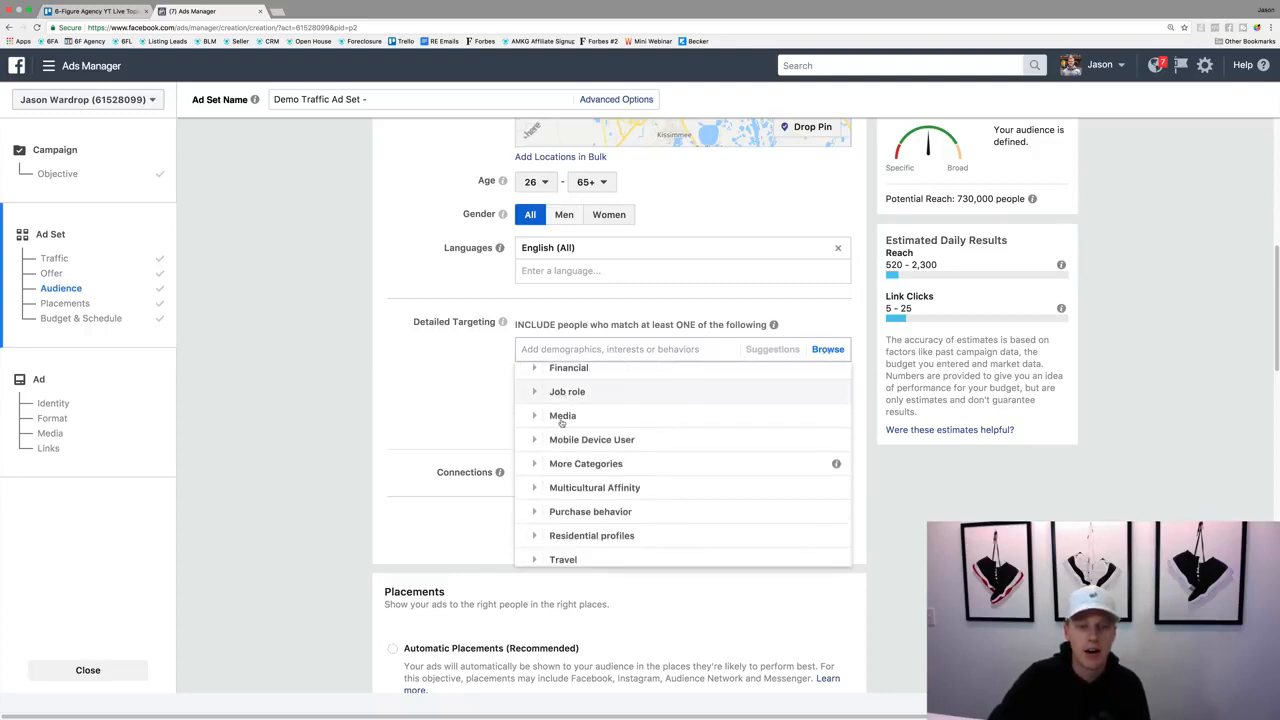
scroll(561, 422, down, 1)
click(530, 489)
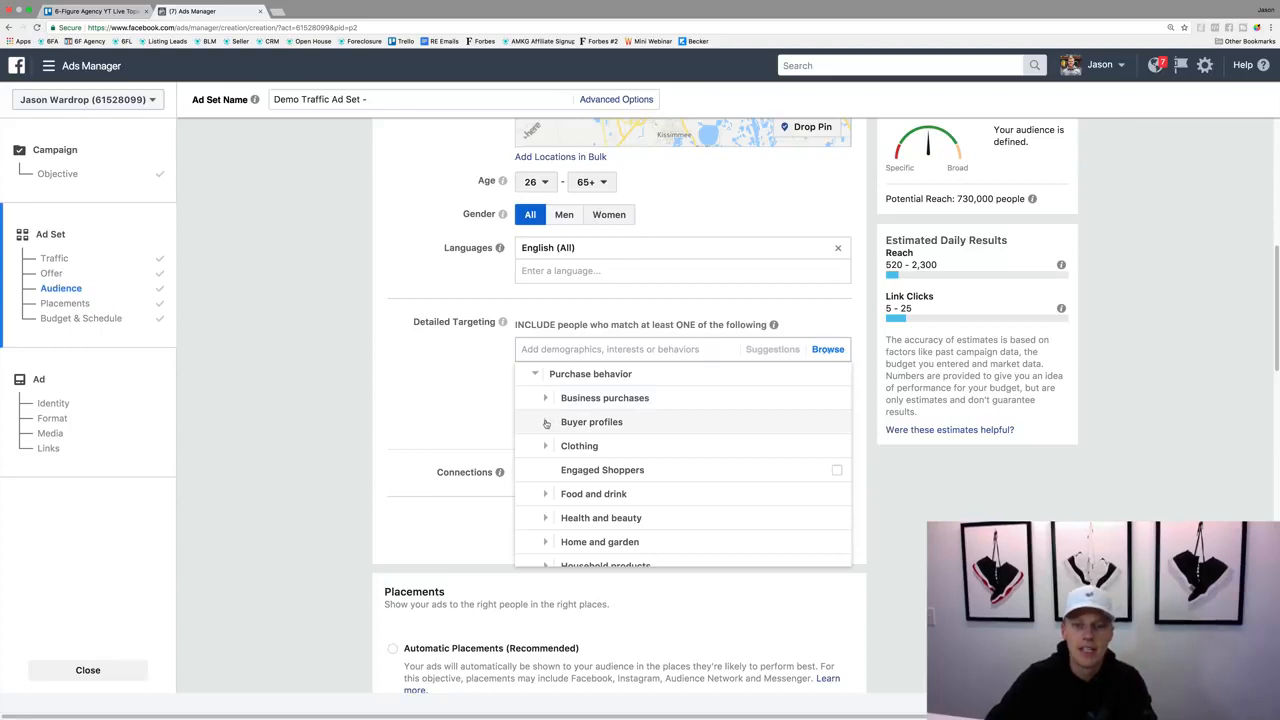
click(546, 422)
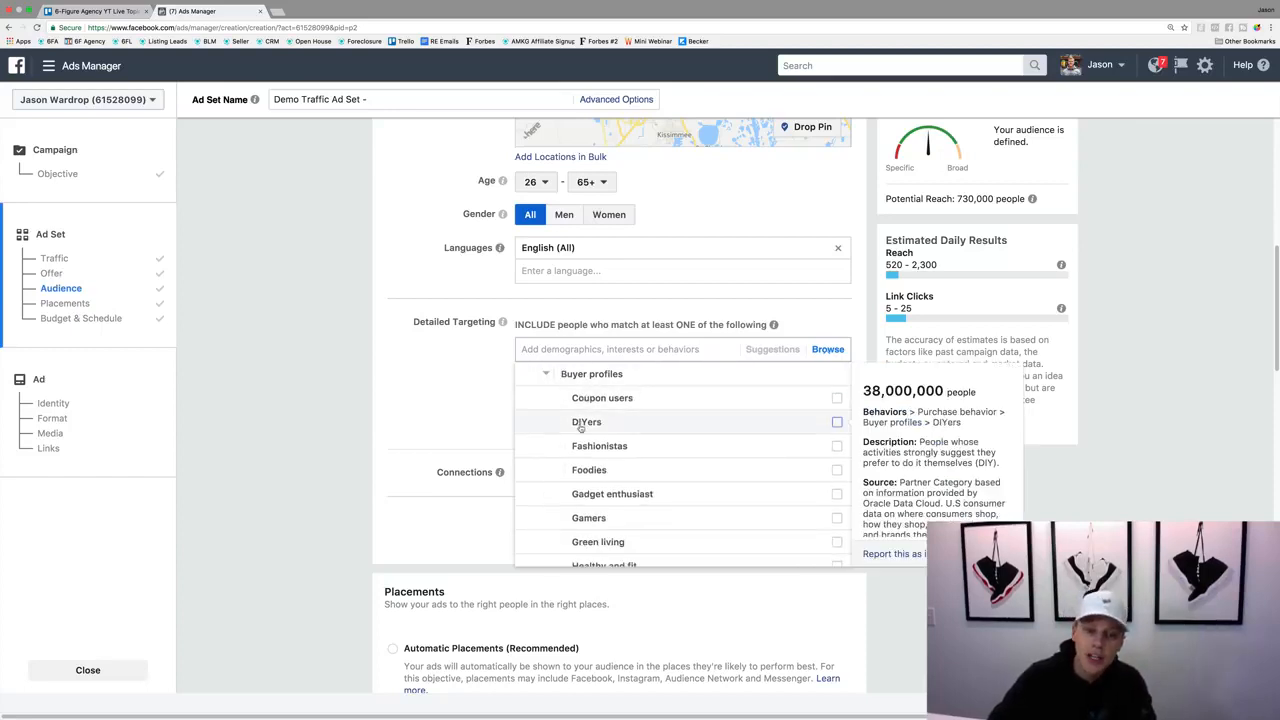
scroll(580, 425, down, 5)
scroll(580, 427, down, 5)
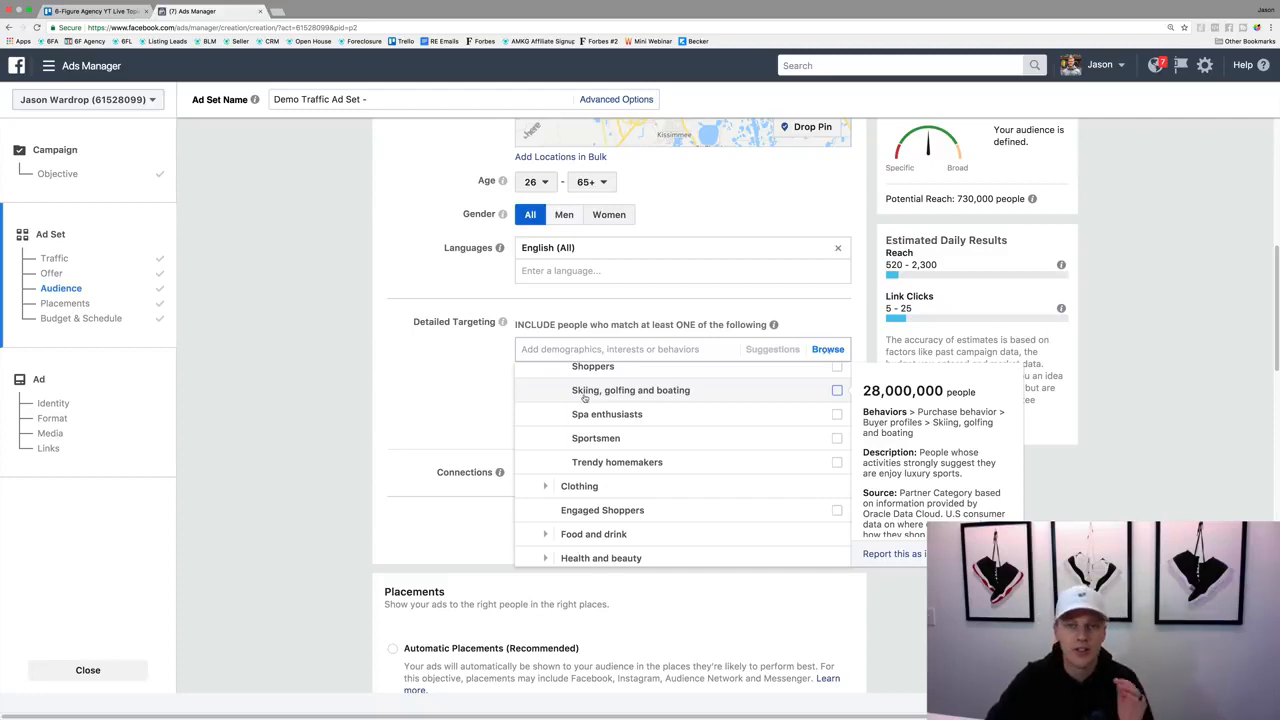
scroll(585, 398, down, 5)
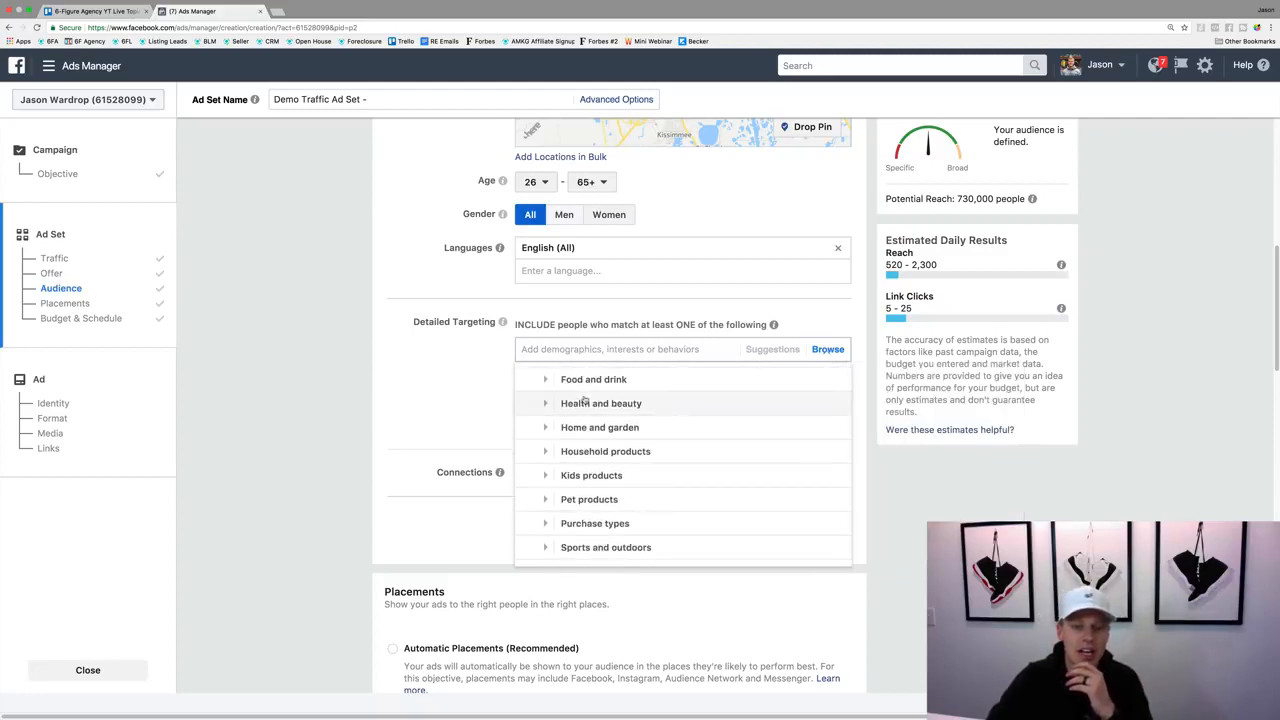
scroll(585, 398, down, 3)
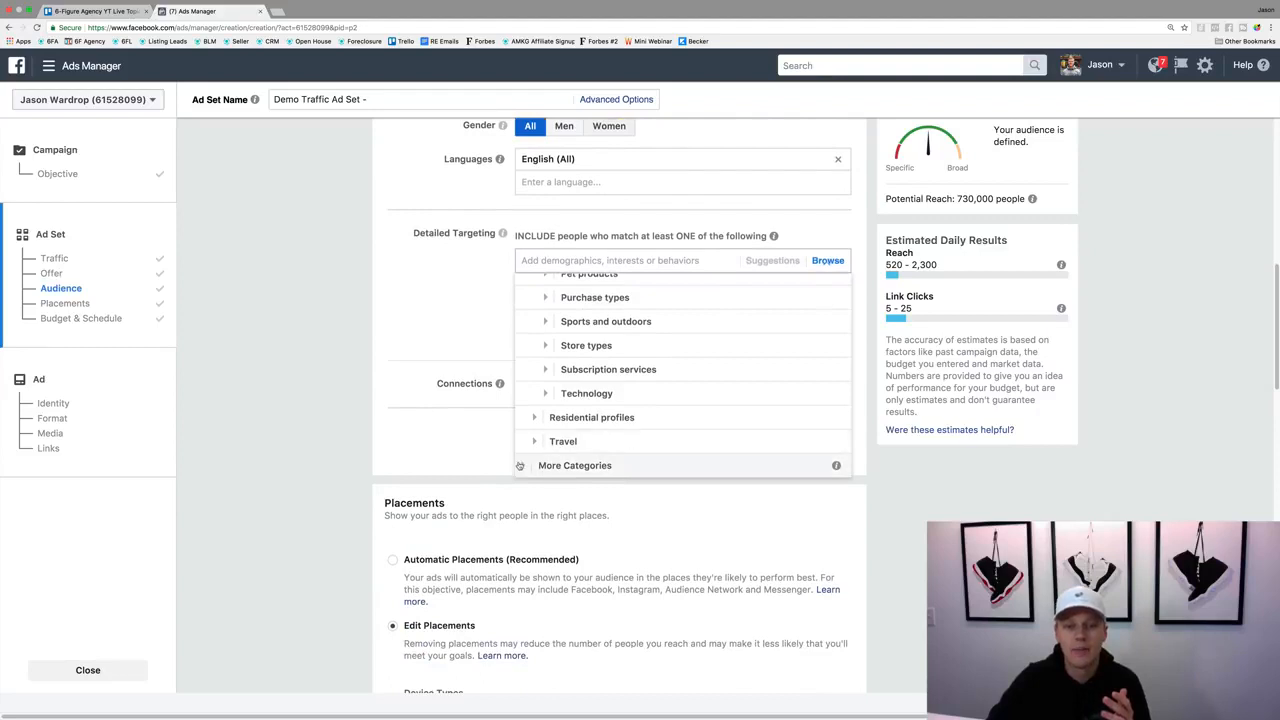
click(521, 466)
click(405, 328)
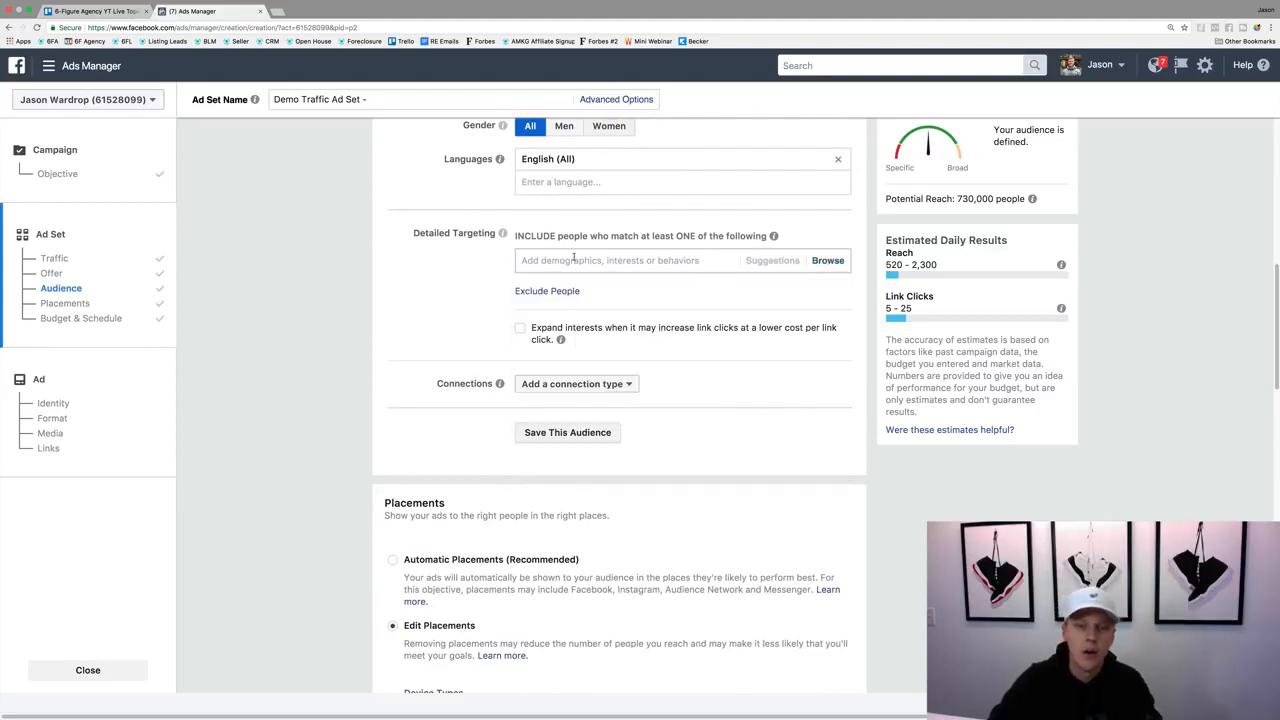
Step: Search the detailed targeting for "real estate" and examine the suggestions without adding any
text(real estate)
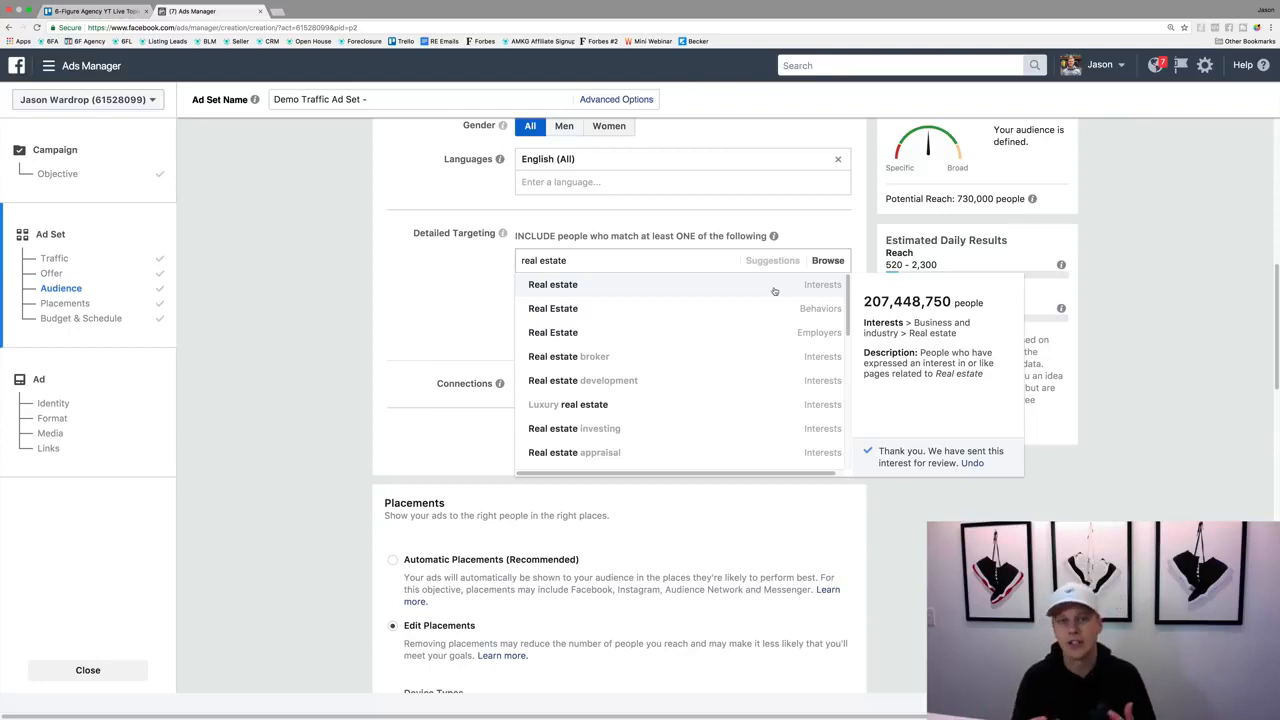
click(414, 330)
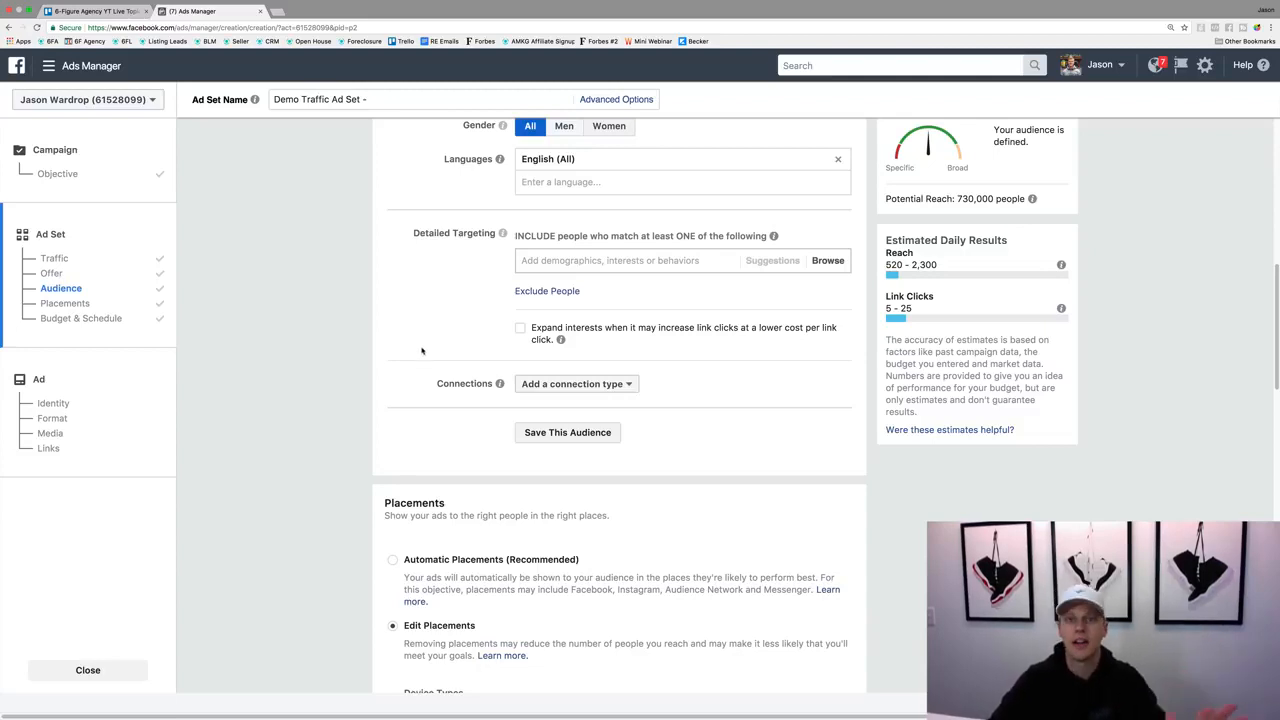
Step: Examine the Facebook Pages options among the audience's connection types
click(559, 385)
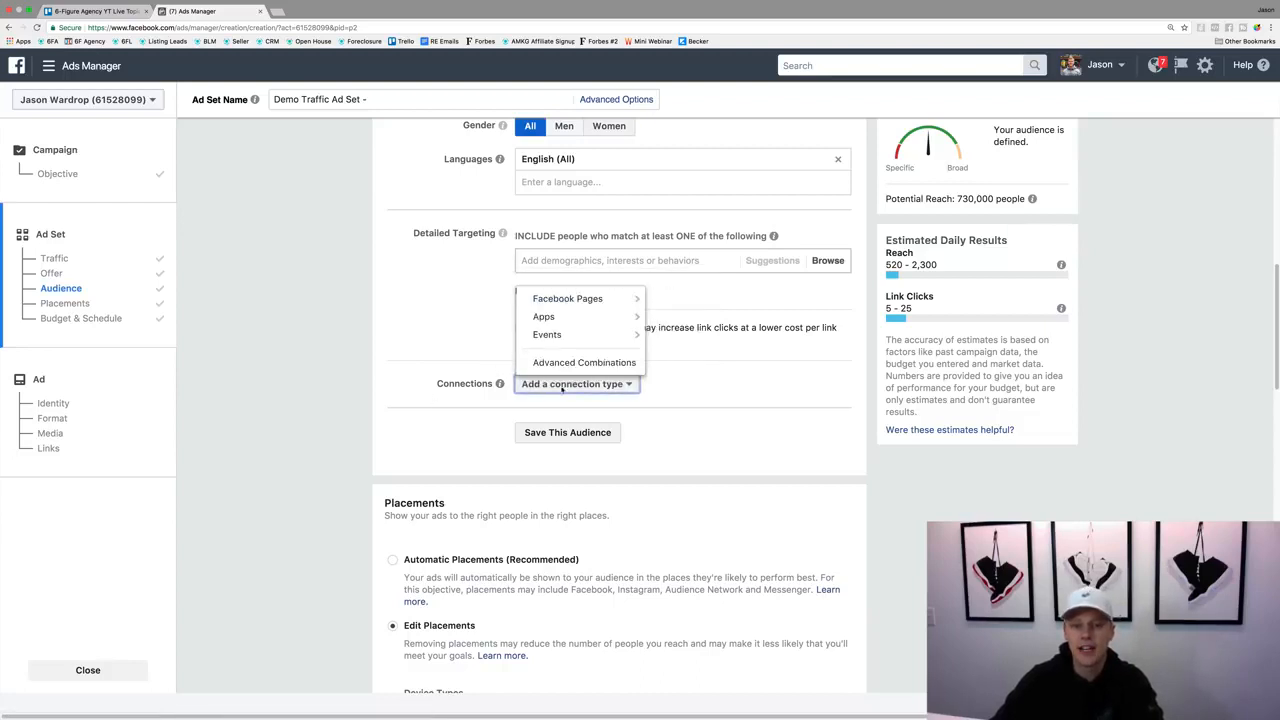
mouse_move(625, 320)
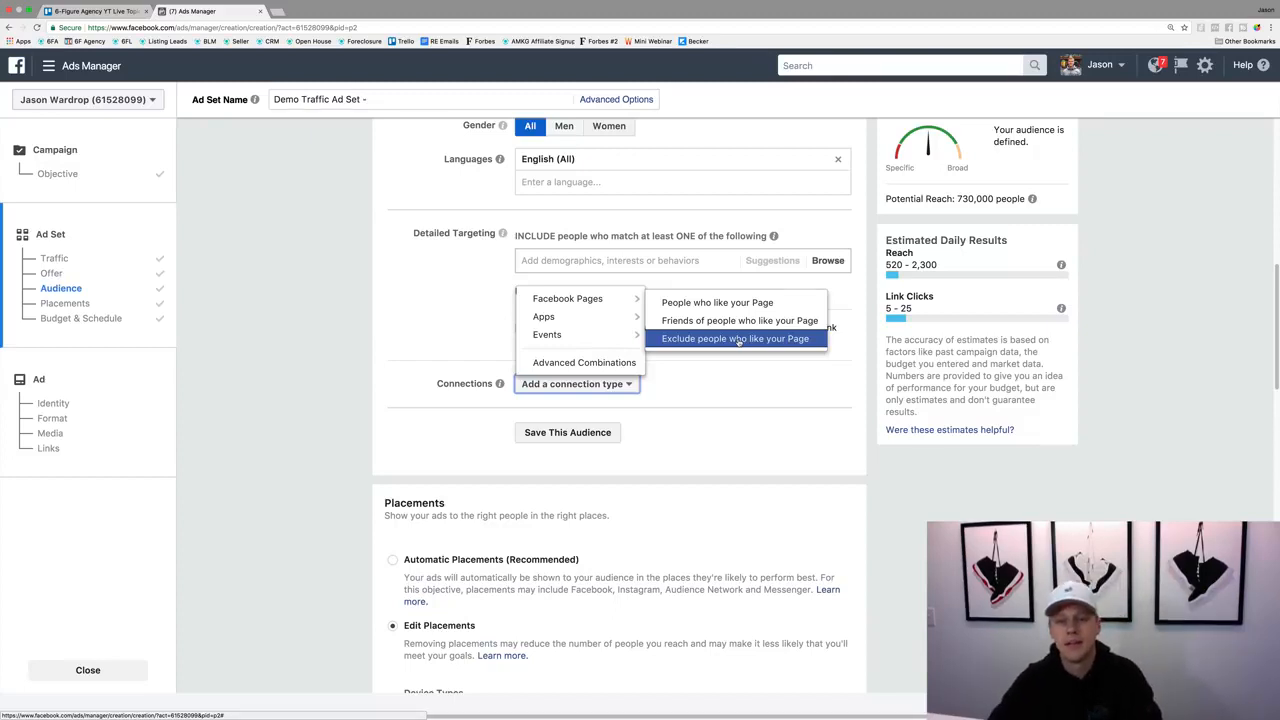
click(383, 432)
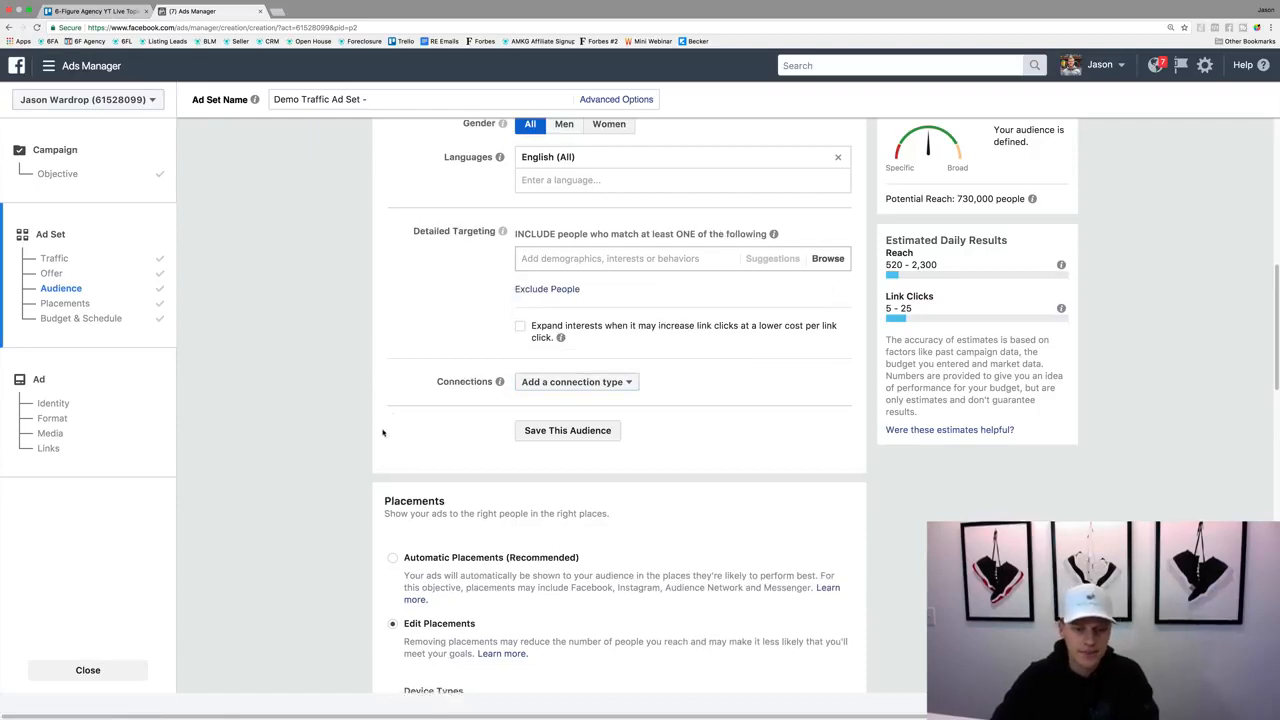
Step: Switch the ad set to Automatic Placements and back to Edit Placements
scroll(381, 430, down, 5)
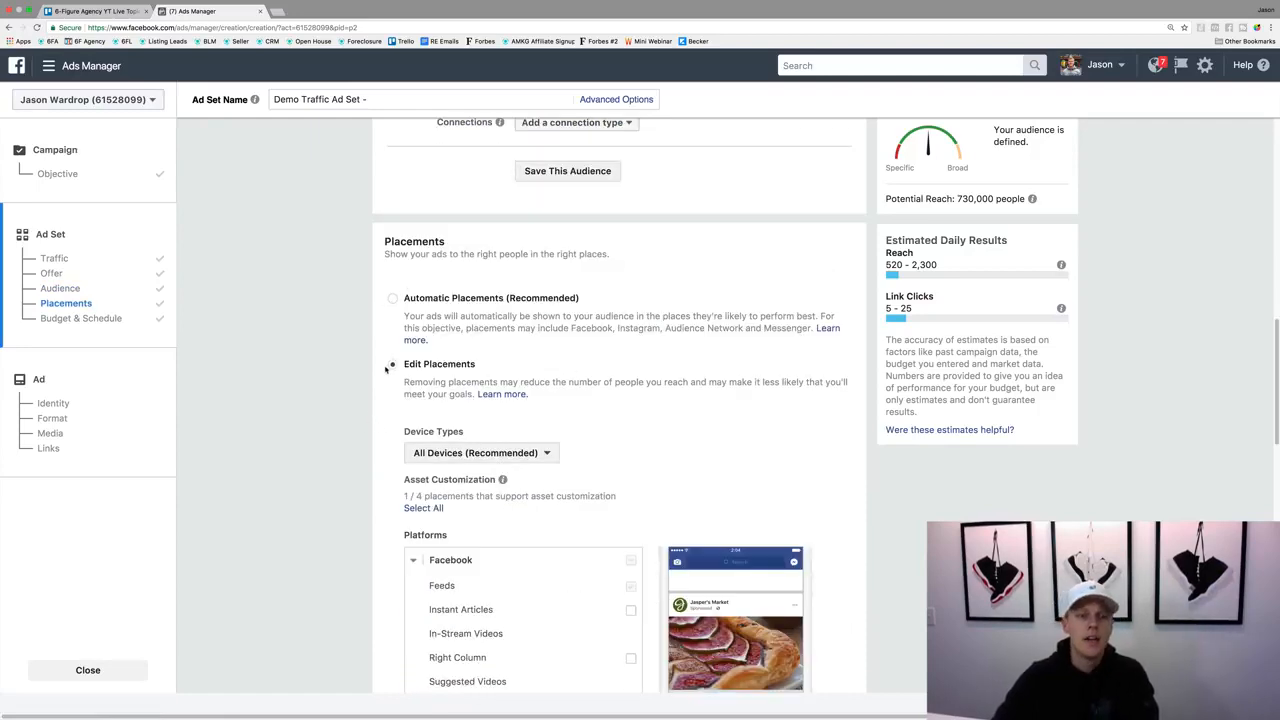
click(392, 298)
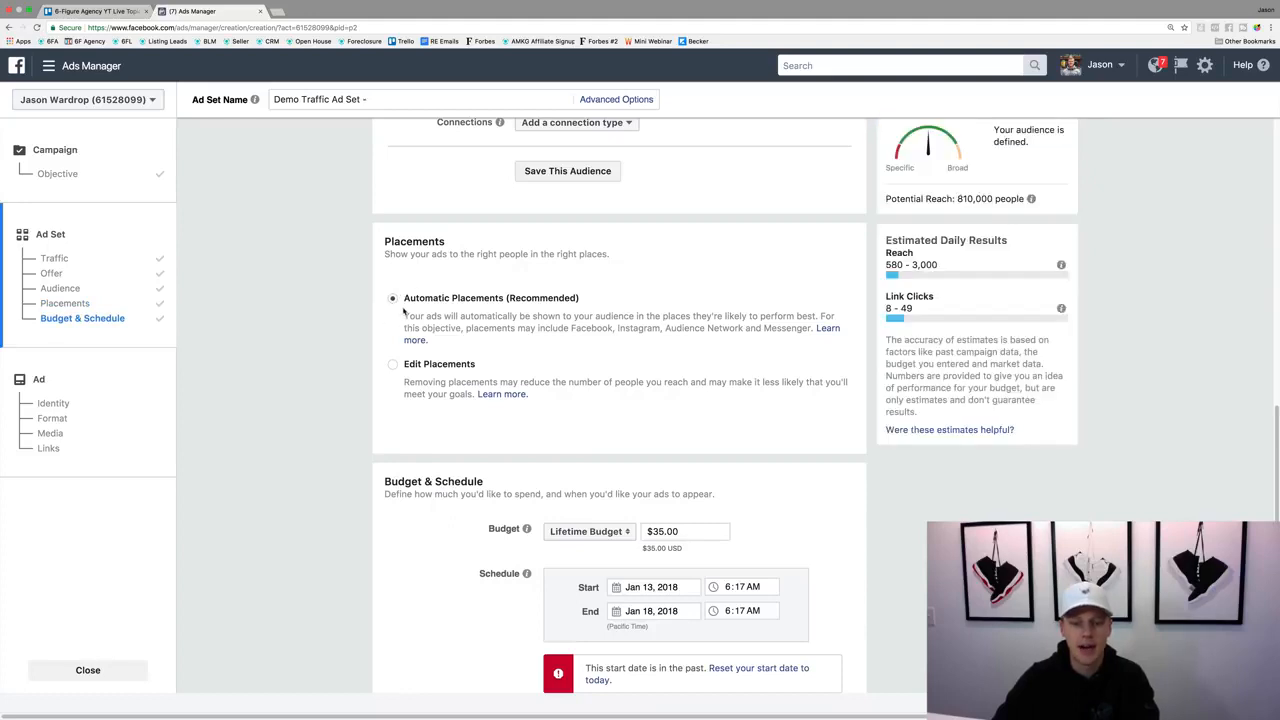
click(396, 366)
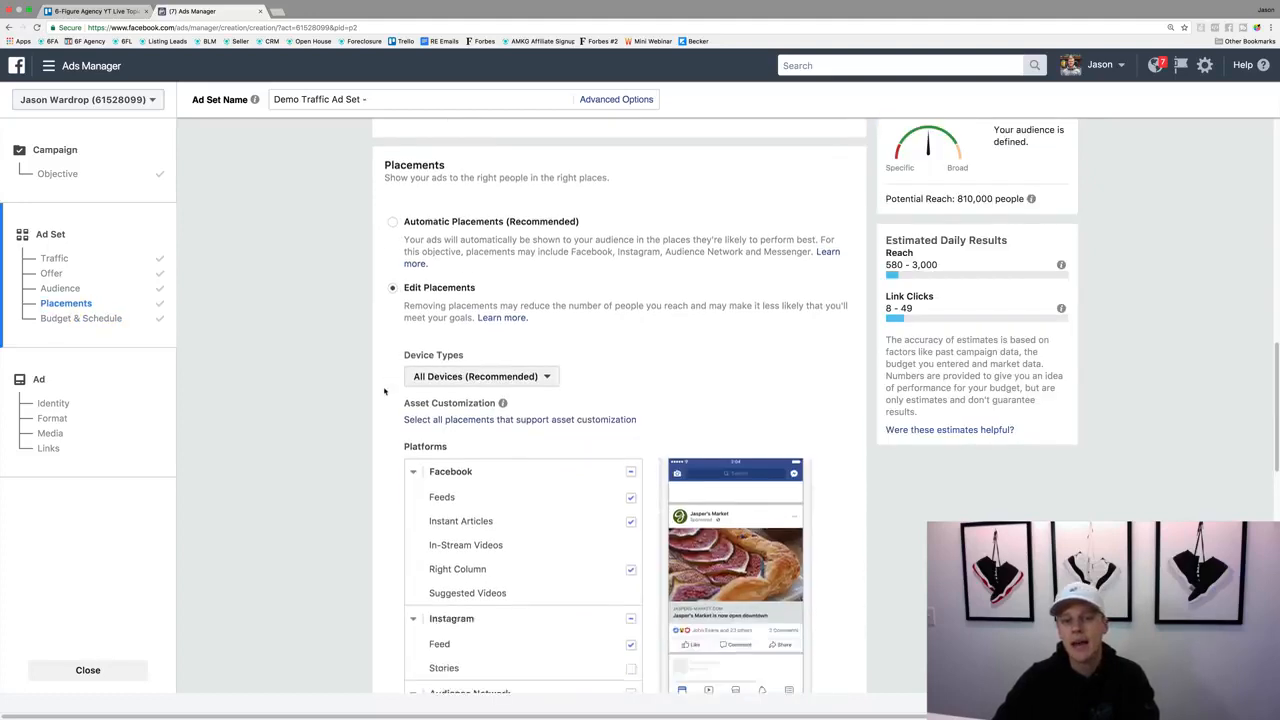
Step: Examine the placement platforms and the available device types, keeping All Devices (Recommended)
scroll(384, 391, down, 3)
scroll(381, 376, down, 1)
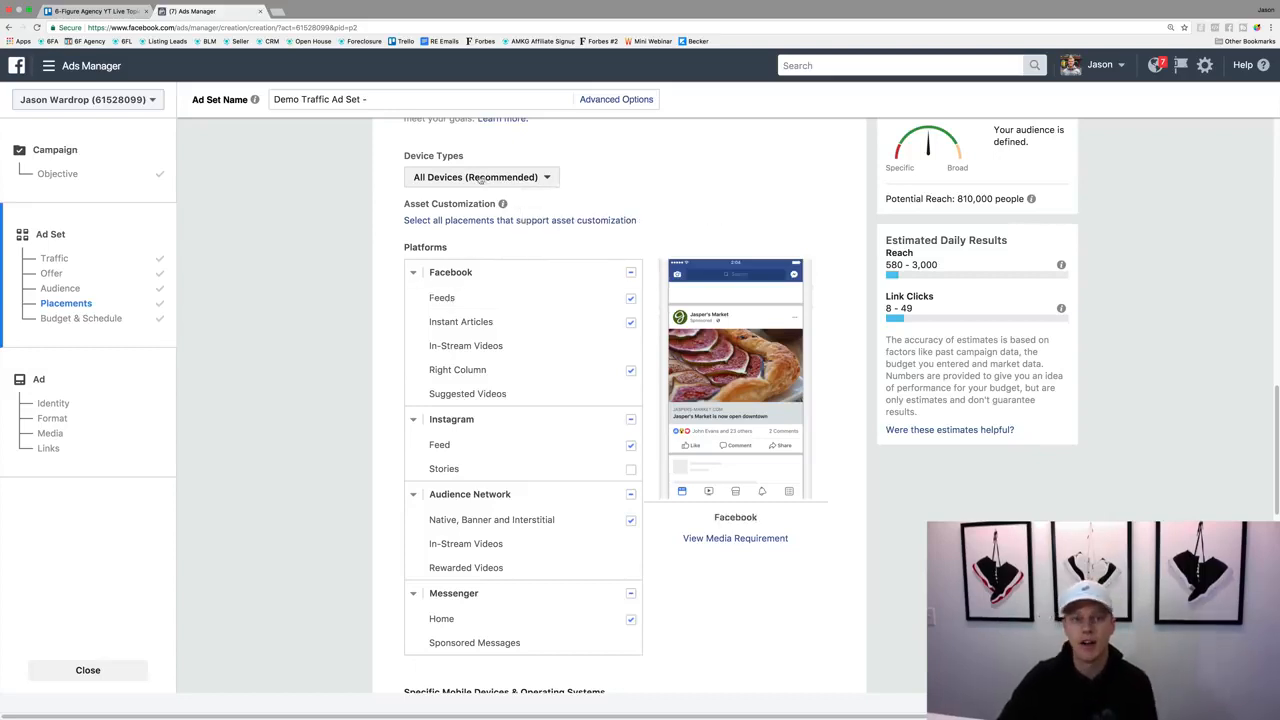
click(436, 179)
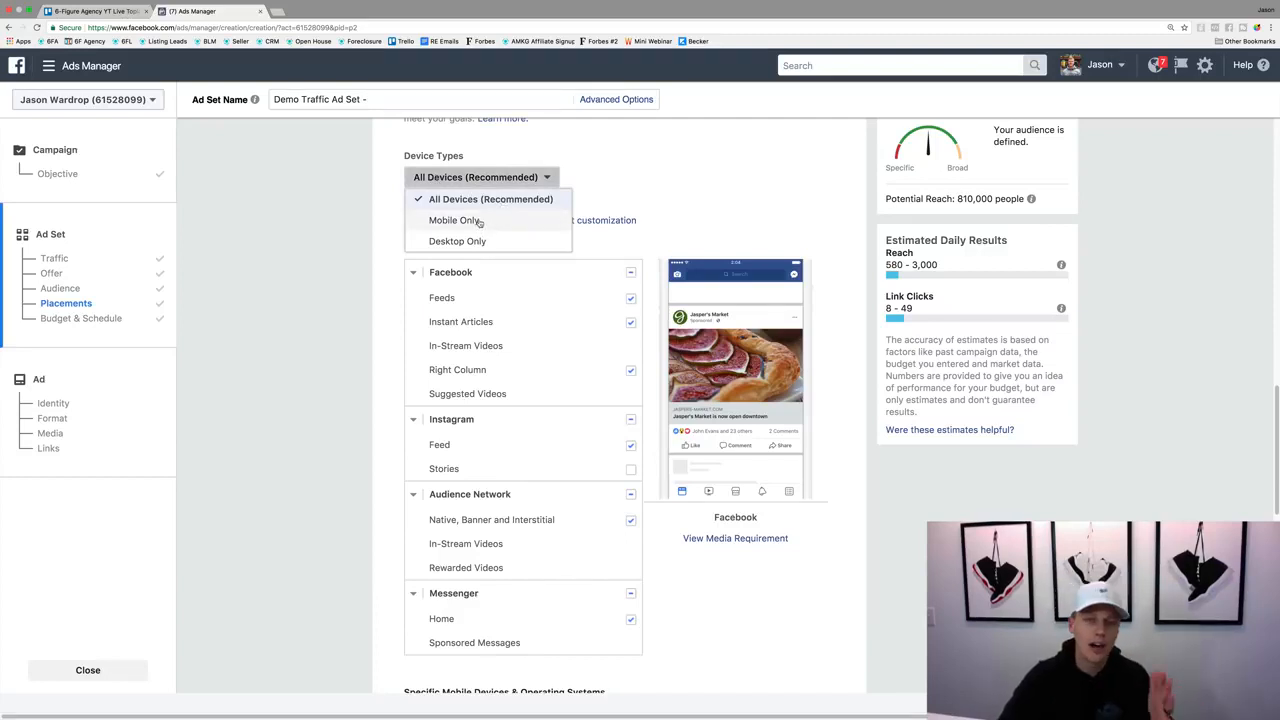
click(640, 180)
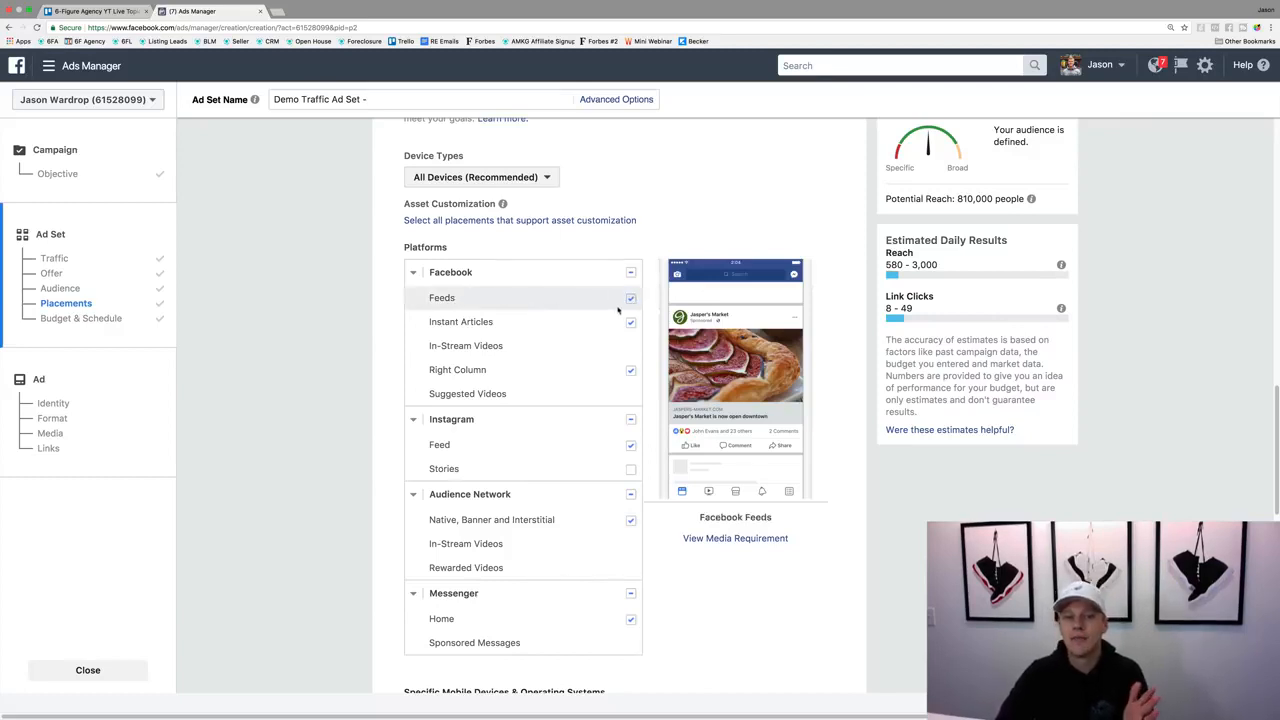
Step: Limit the placements to Facebook Feeds by deselecting Instant Articles, Right Column, Instagram, Audience Network and Messenger
click(630, 370)
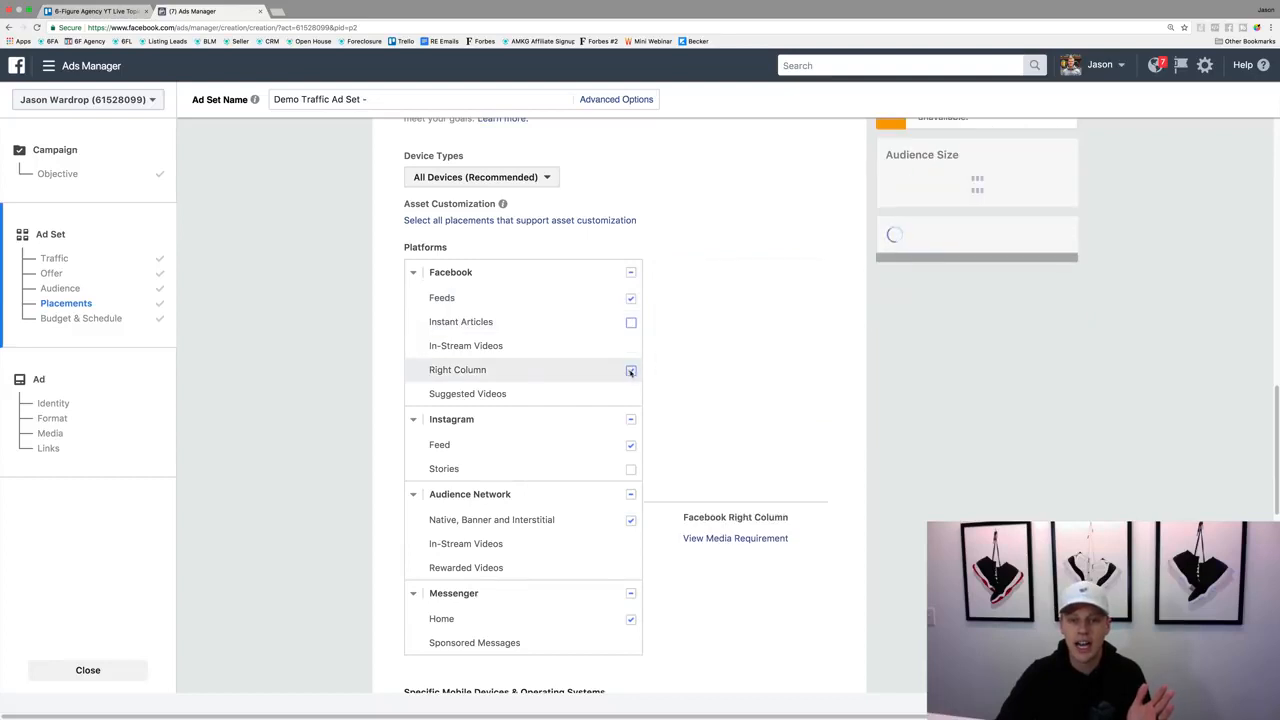
click(631, 420)
click(631, 494)
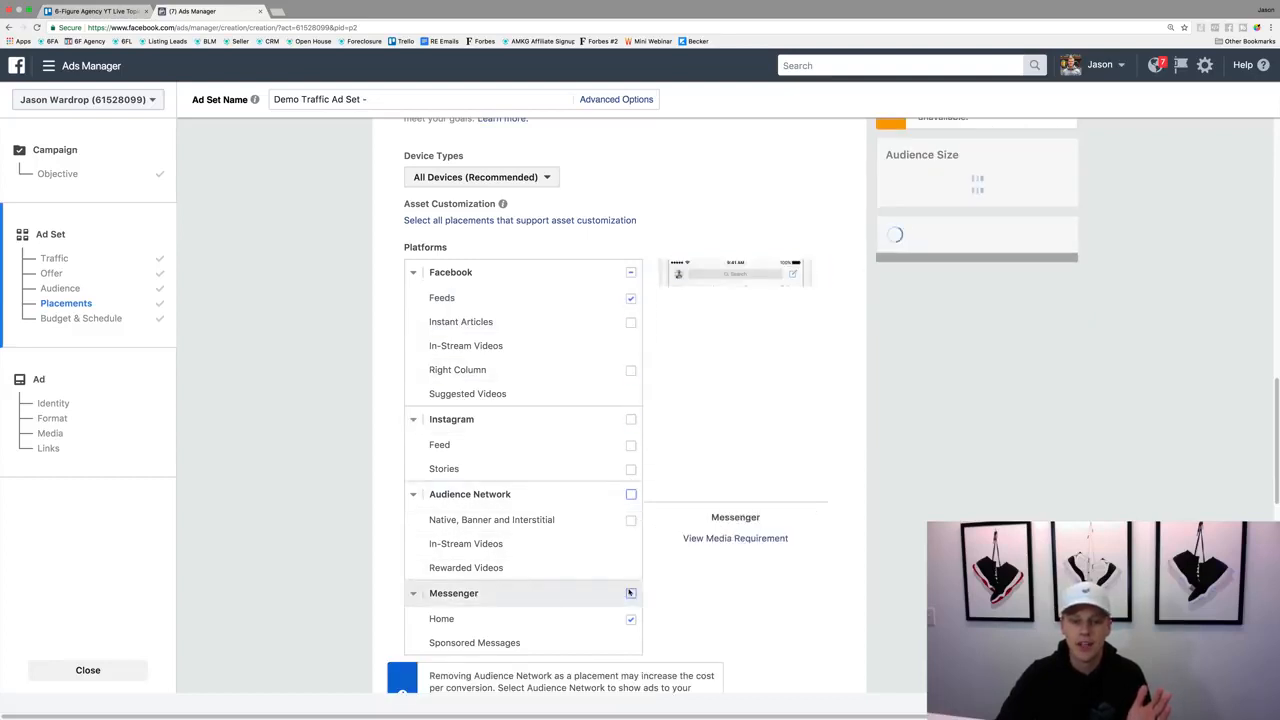
click(630, 593)
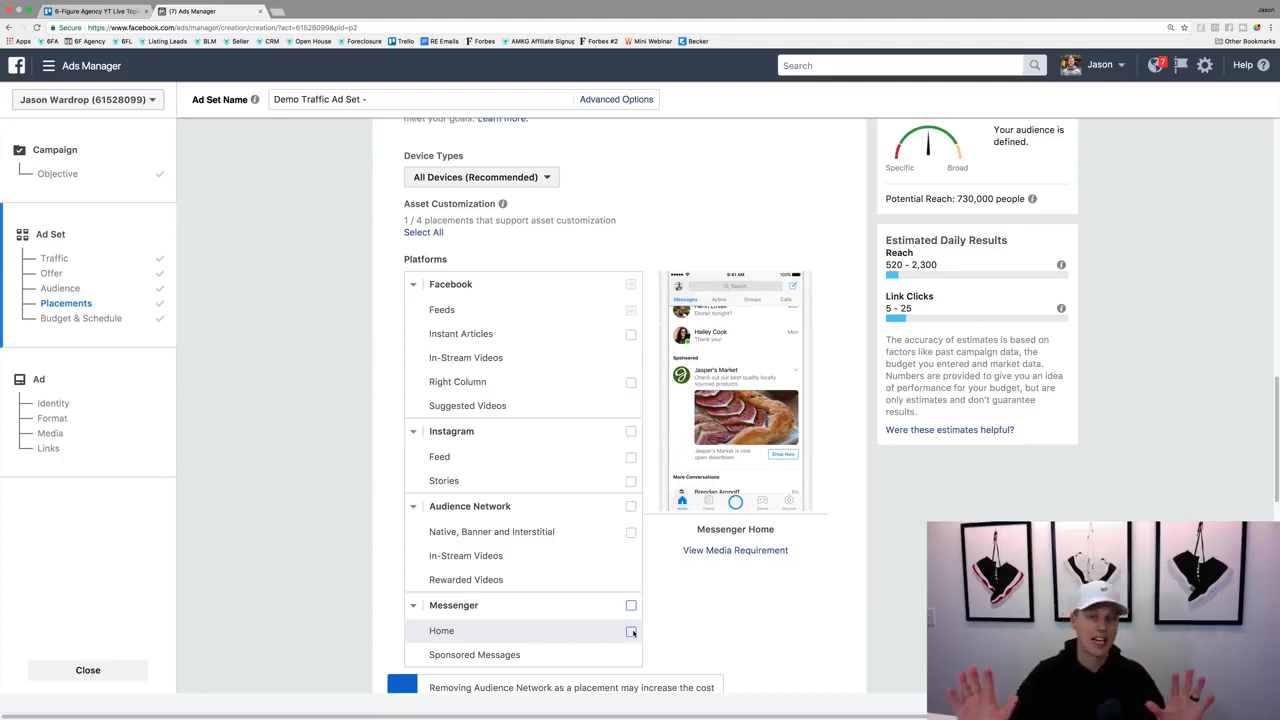
Step: Change the ad set's budget type to Daily Budget in the Budget & Schedule section
scroll(671, 554, down, 3)
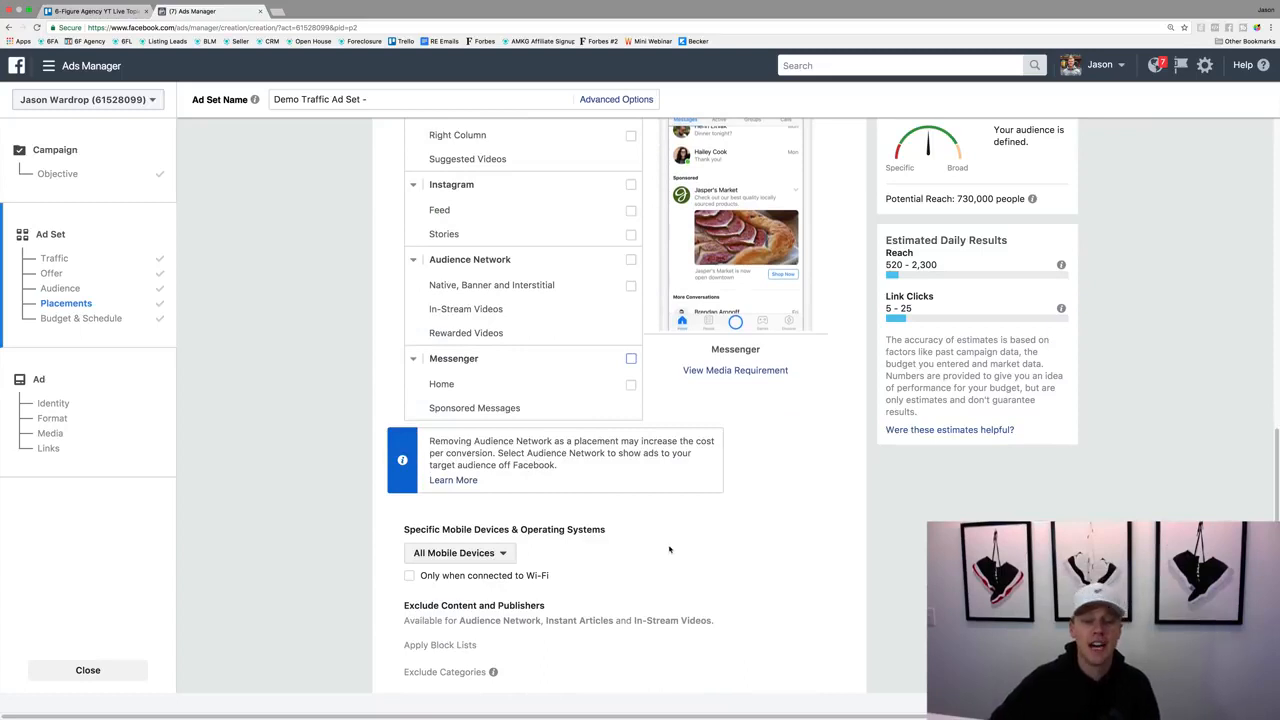
scroll(670, 550, down, 2)
scroll(628, 417, down, 1)
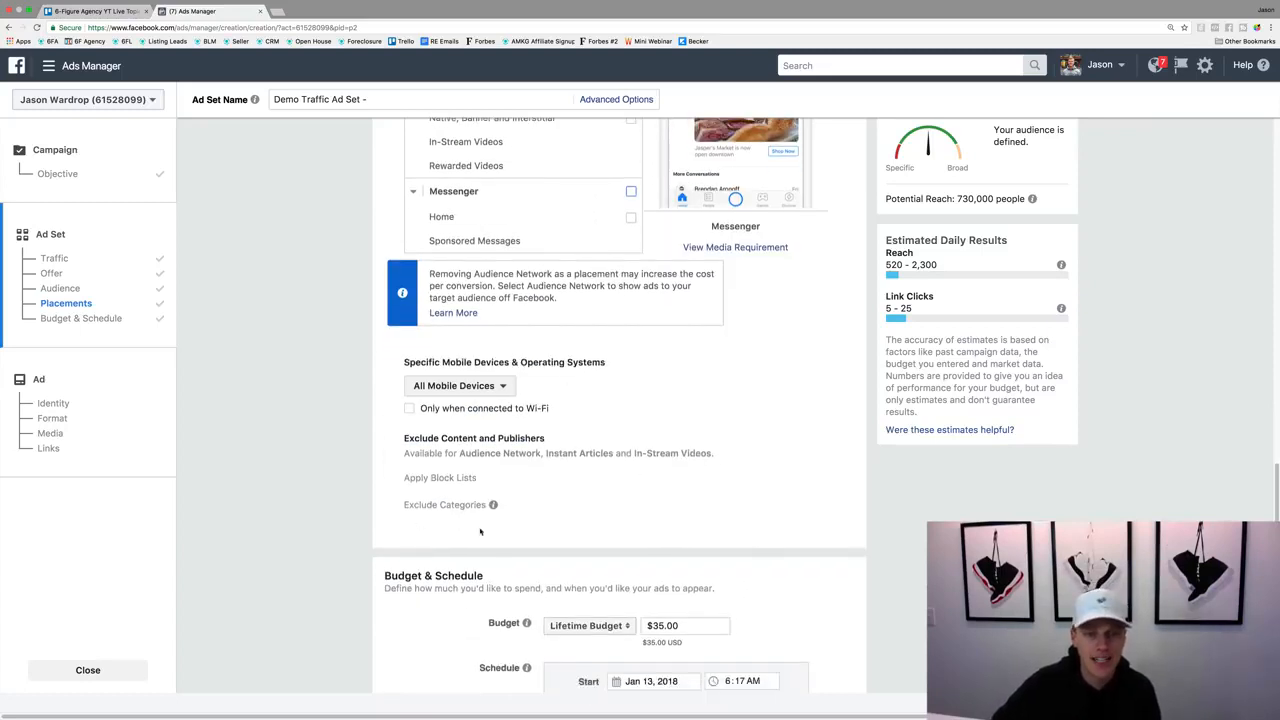
scroll(420, 521, down, 2)
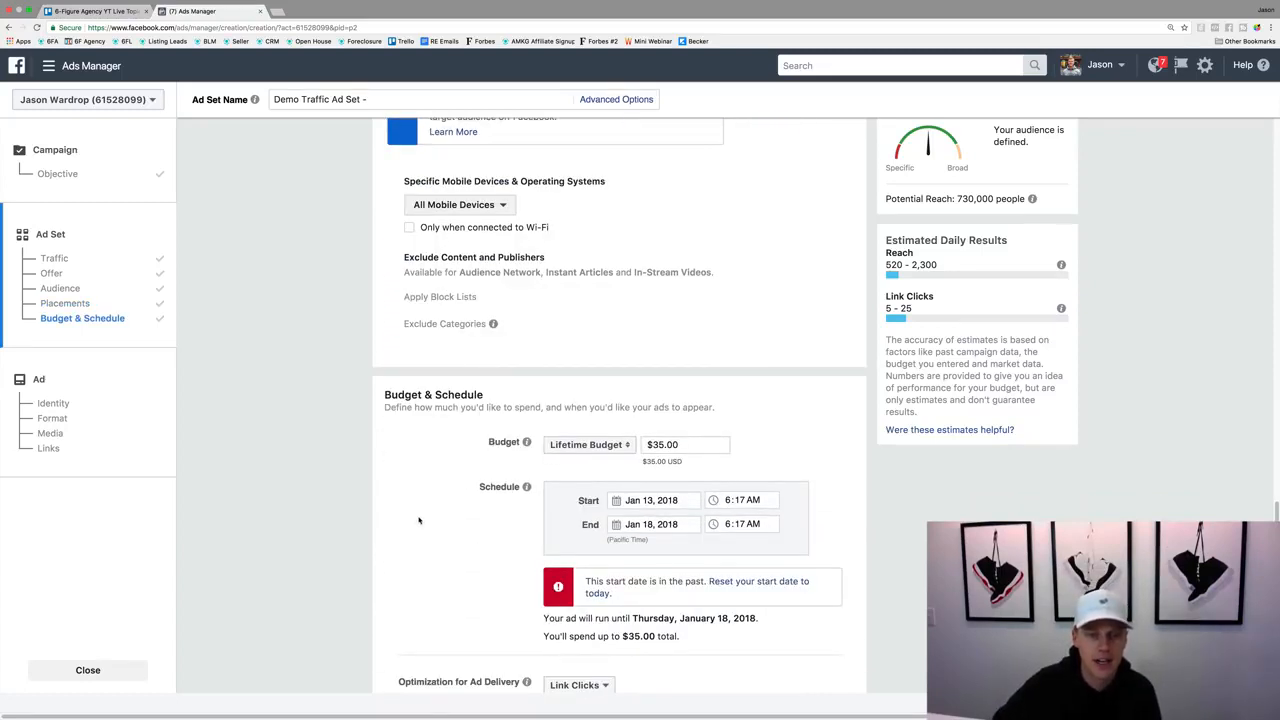
click(579, 446)
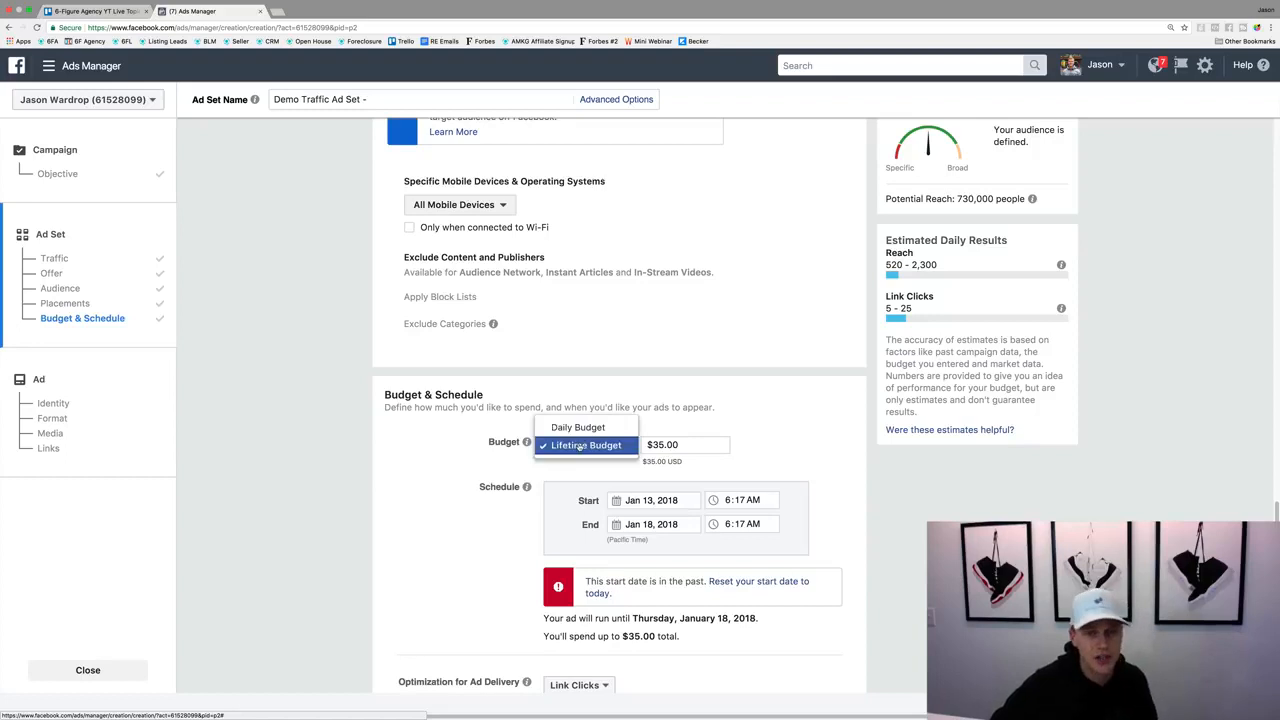
click(579, 428)
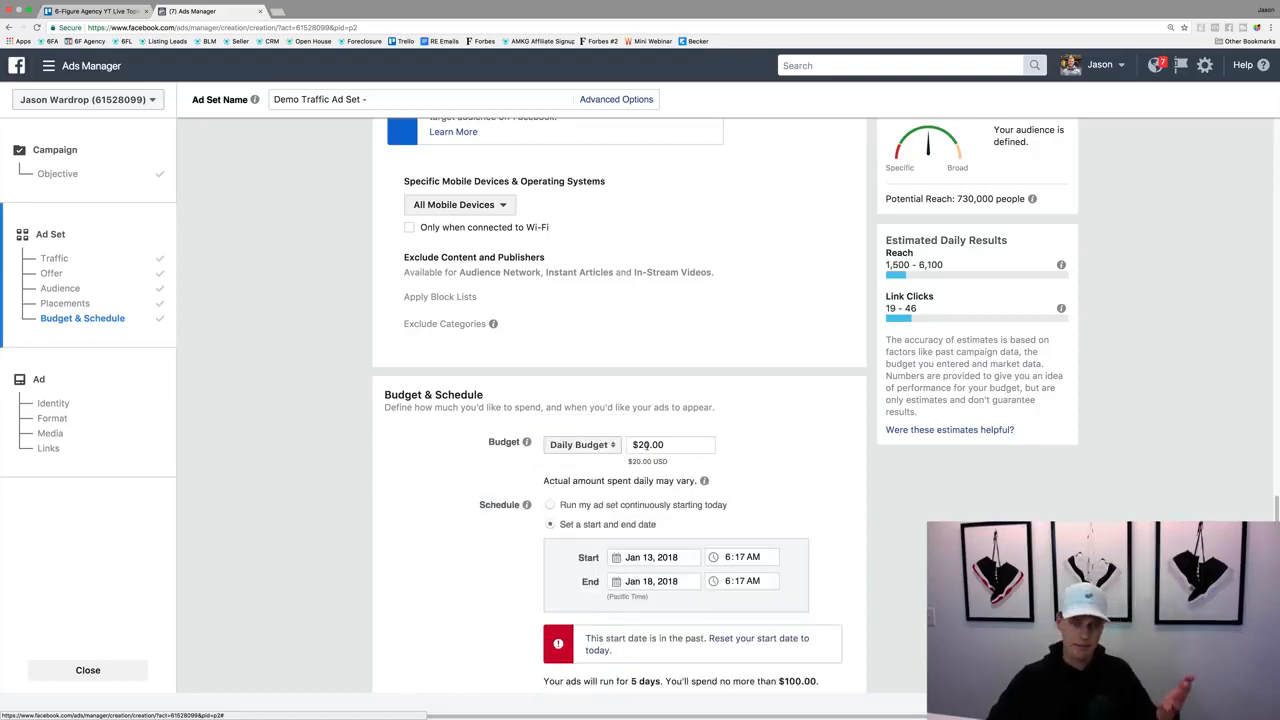
Step: Check the audience's potential reach and set the daily budget to $10.00
click(643, 444)
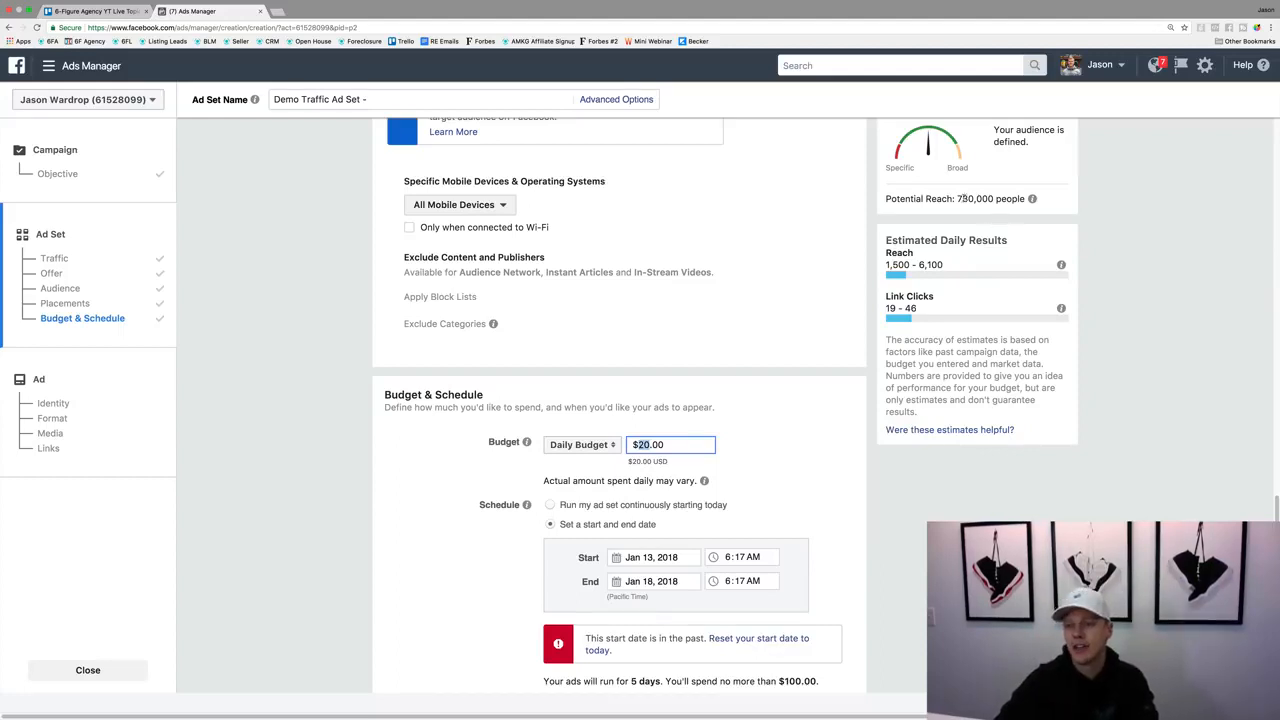
drag(957, 198, 975, 198)
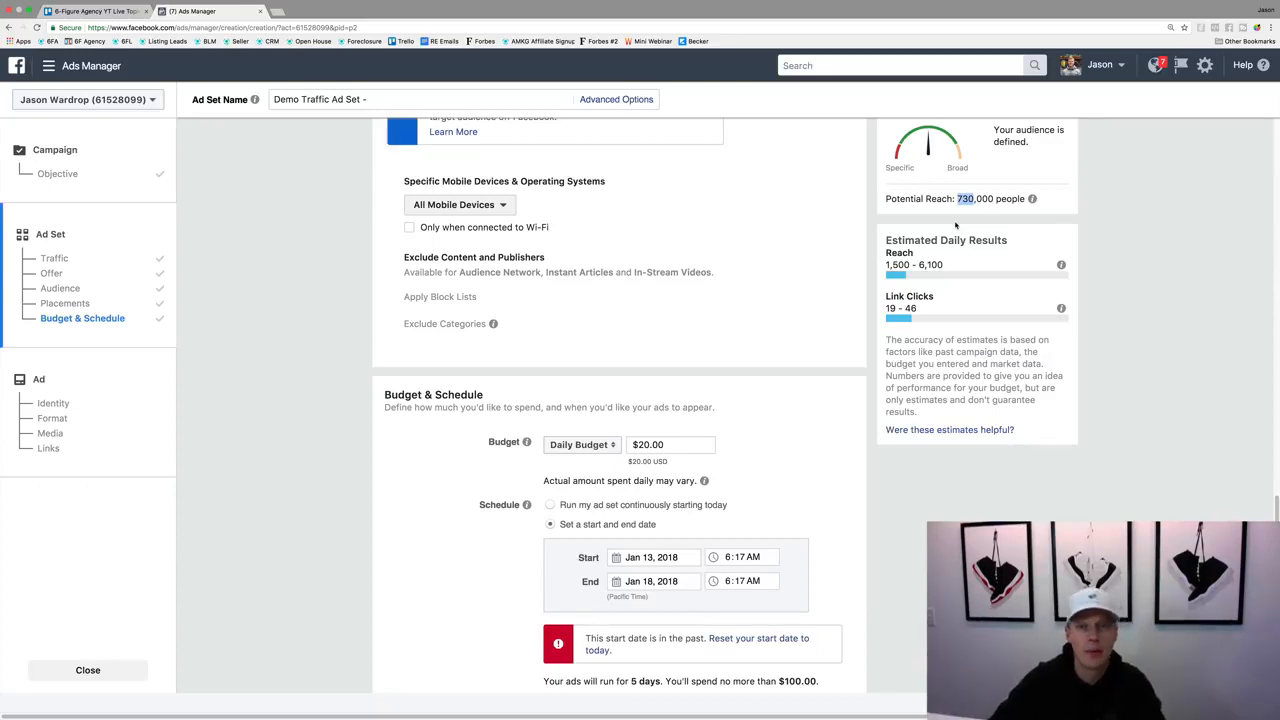
click(652, 443)
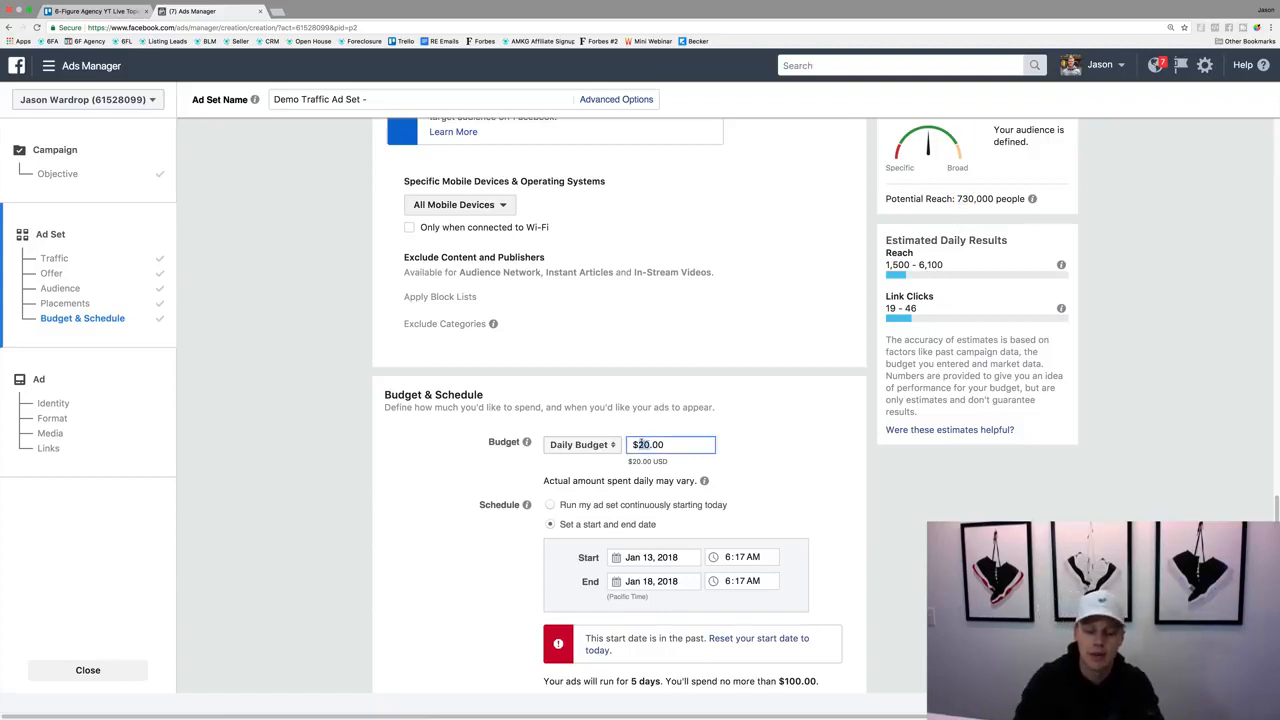
key(BackSpace)
text(1)
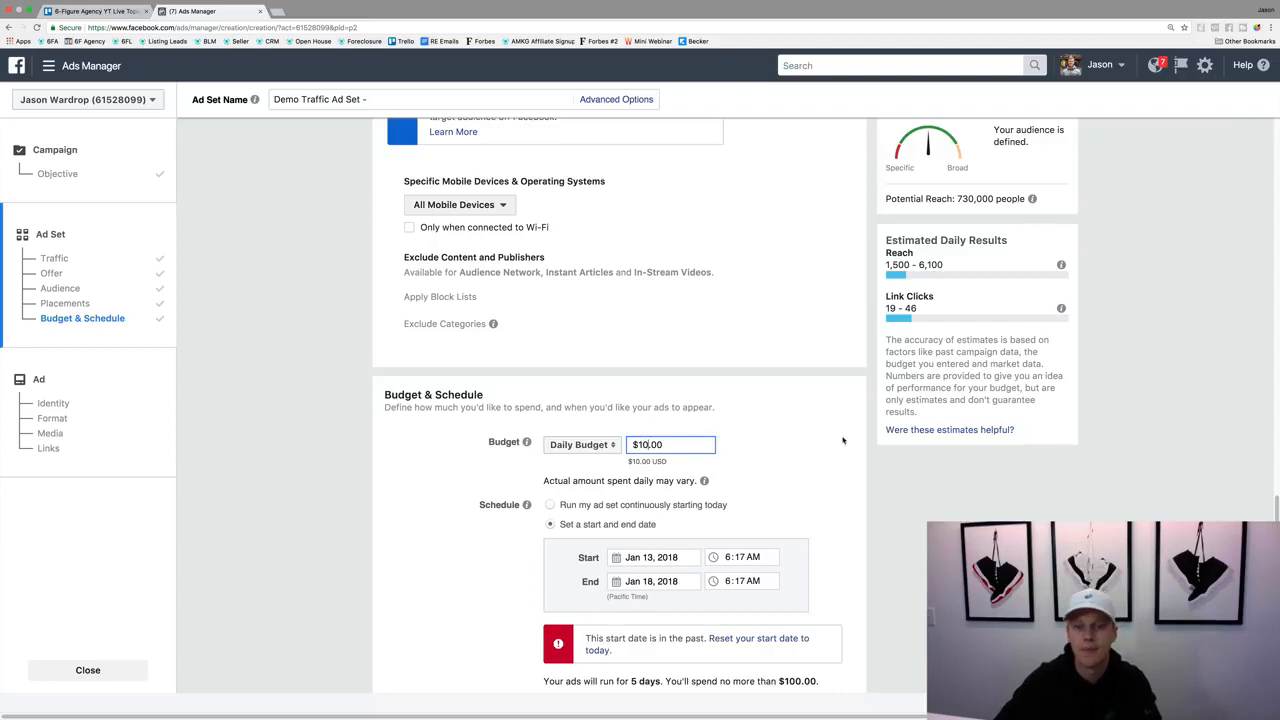
click(843, 440)
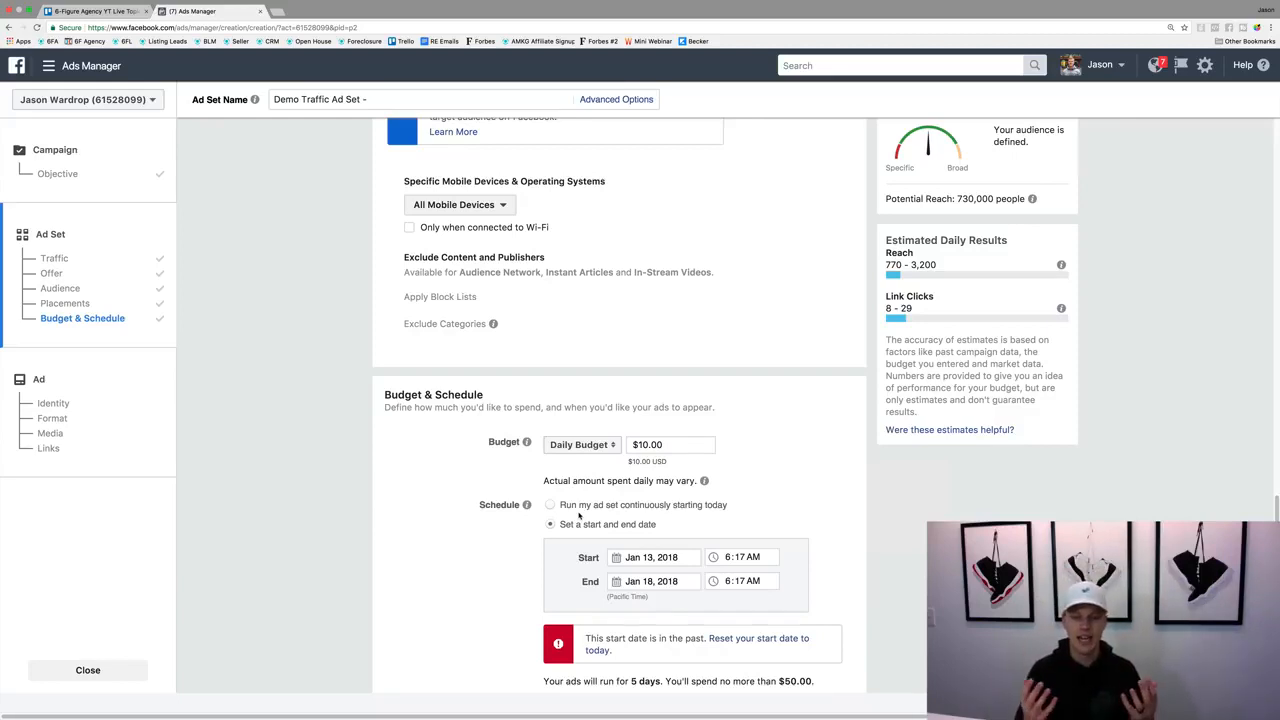
Step: Set the ad set's start date to Jan 15, 2018 and its start time to 8:00 AM
click(642, 557)
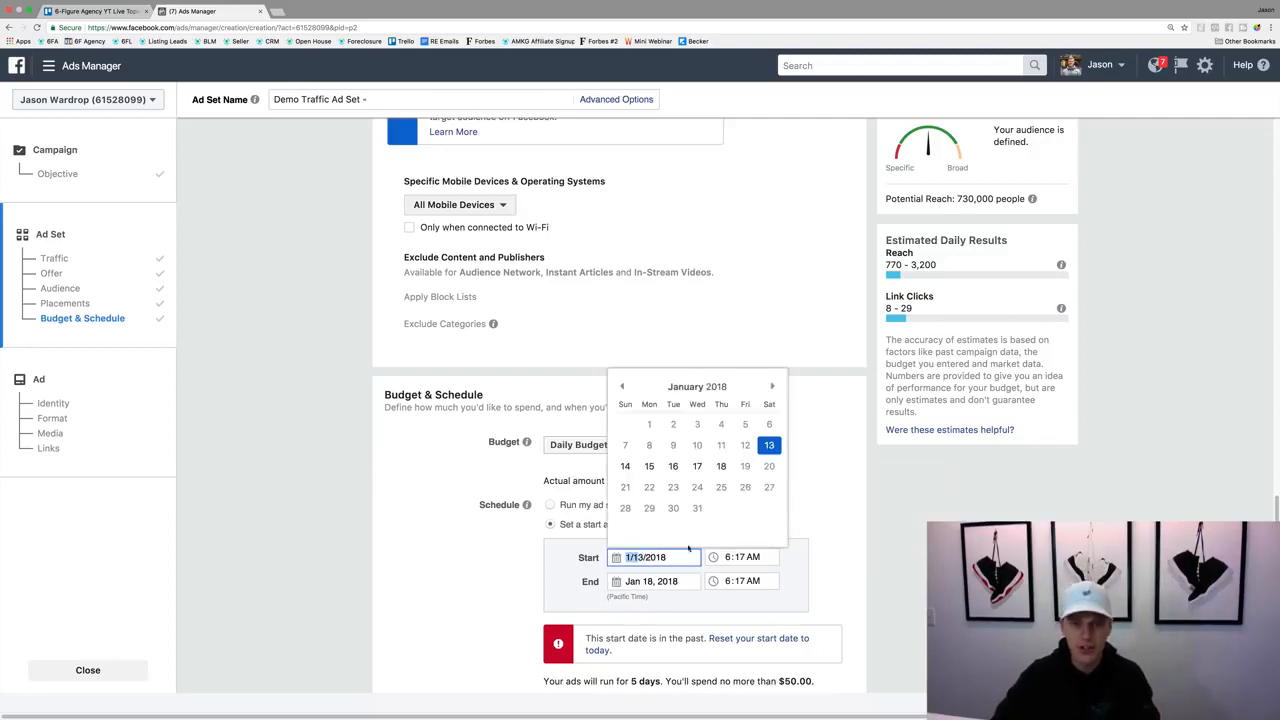
click(649, 466)
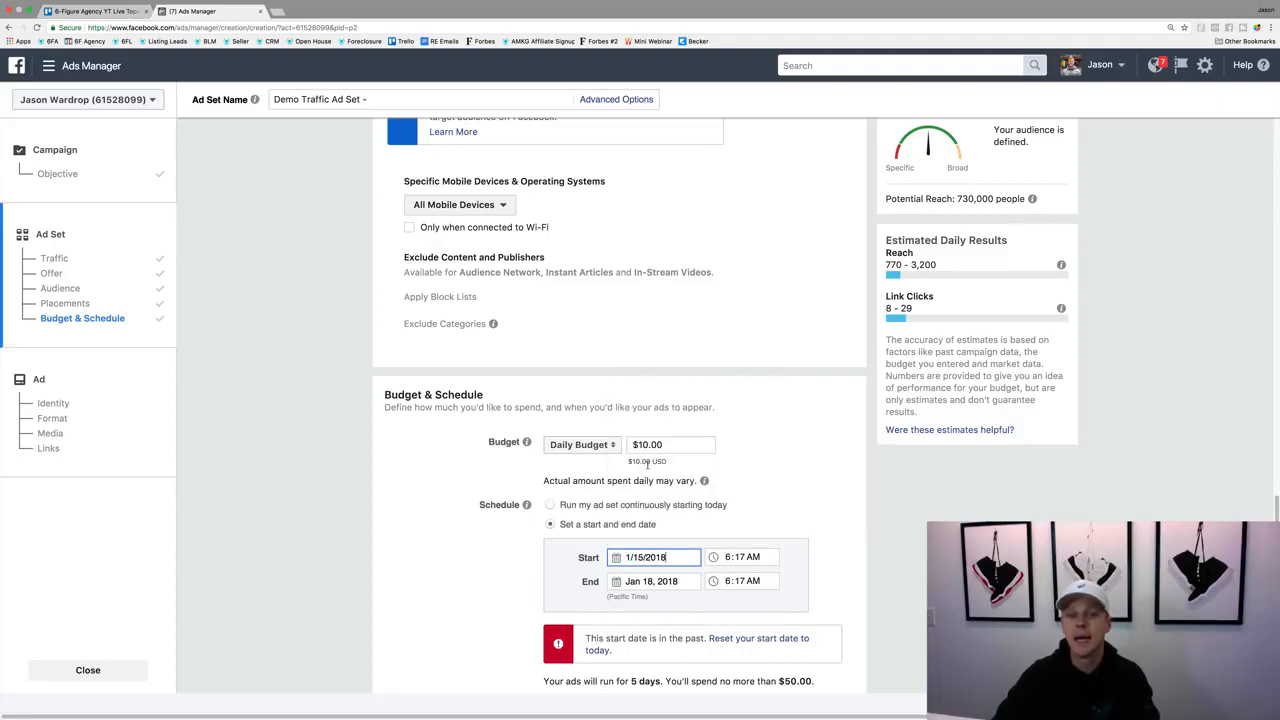
click(729, 557)
key(Tab)
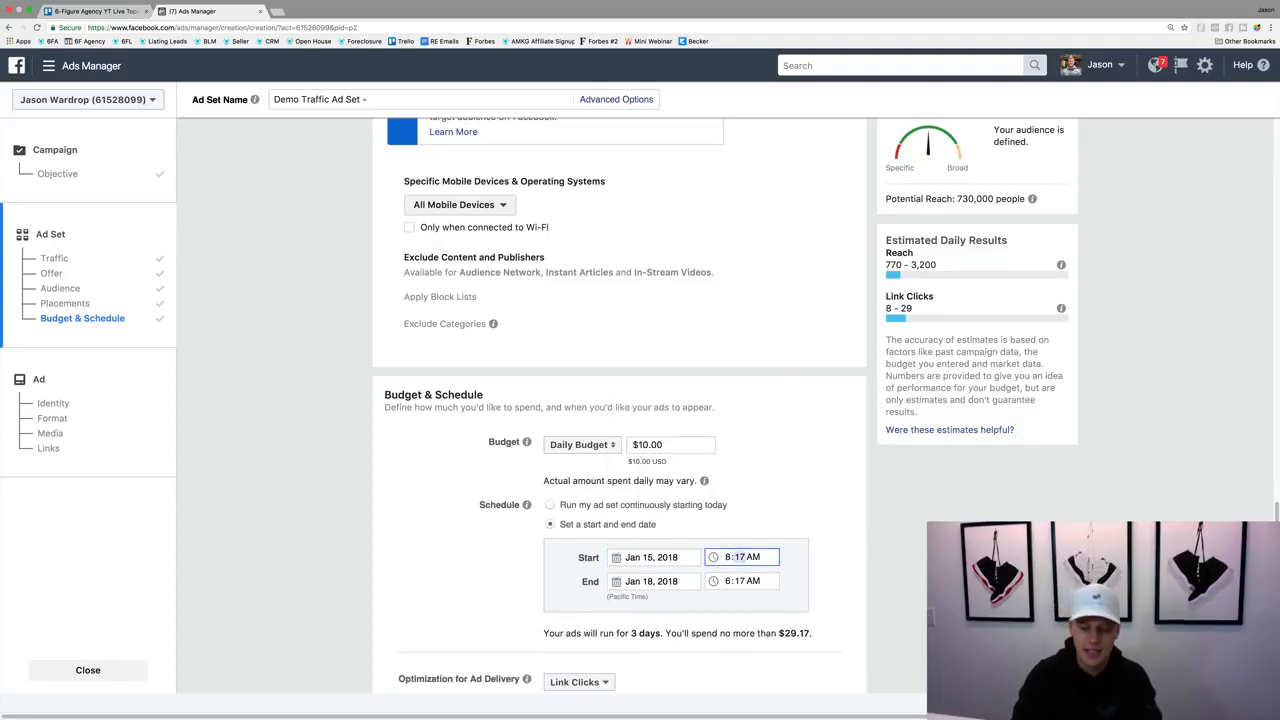
text(00)
click(843, 543)
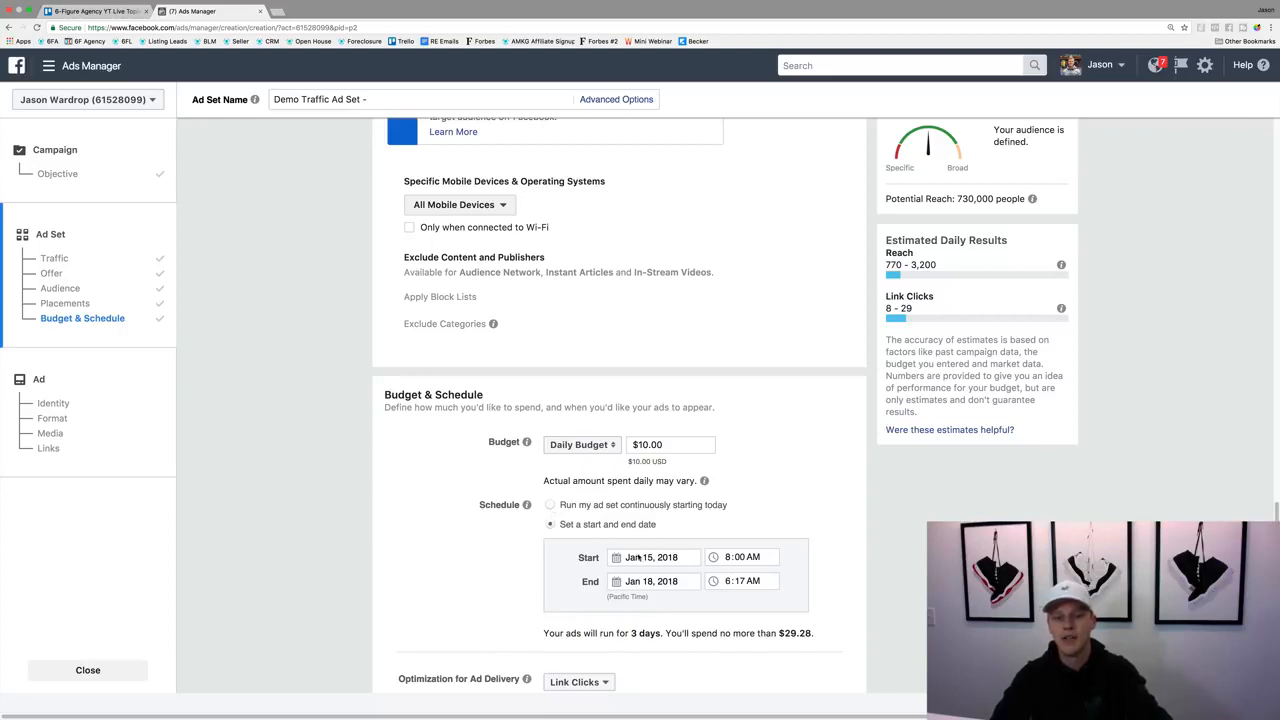
Step: Switch the schedule to continuous and back to start and end dates, with the start at Jan 15, 2018, 8:00 AM
click(549, 506)
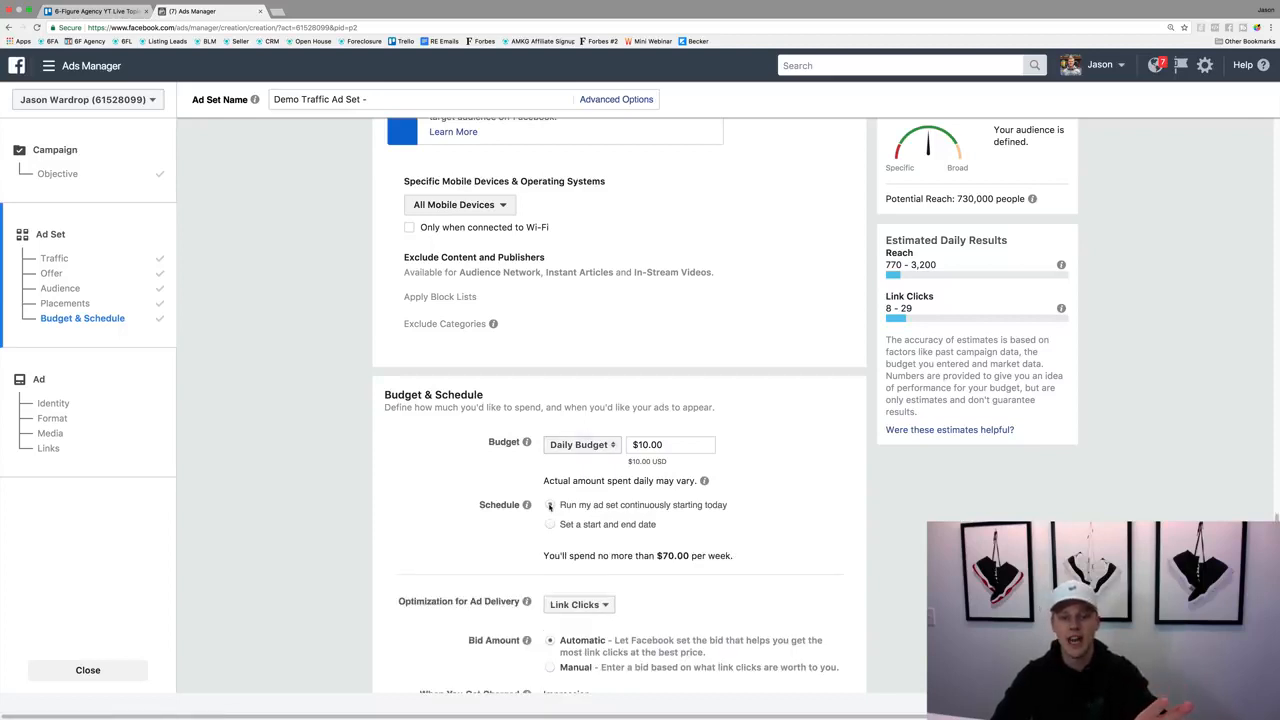
click(550, 525)
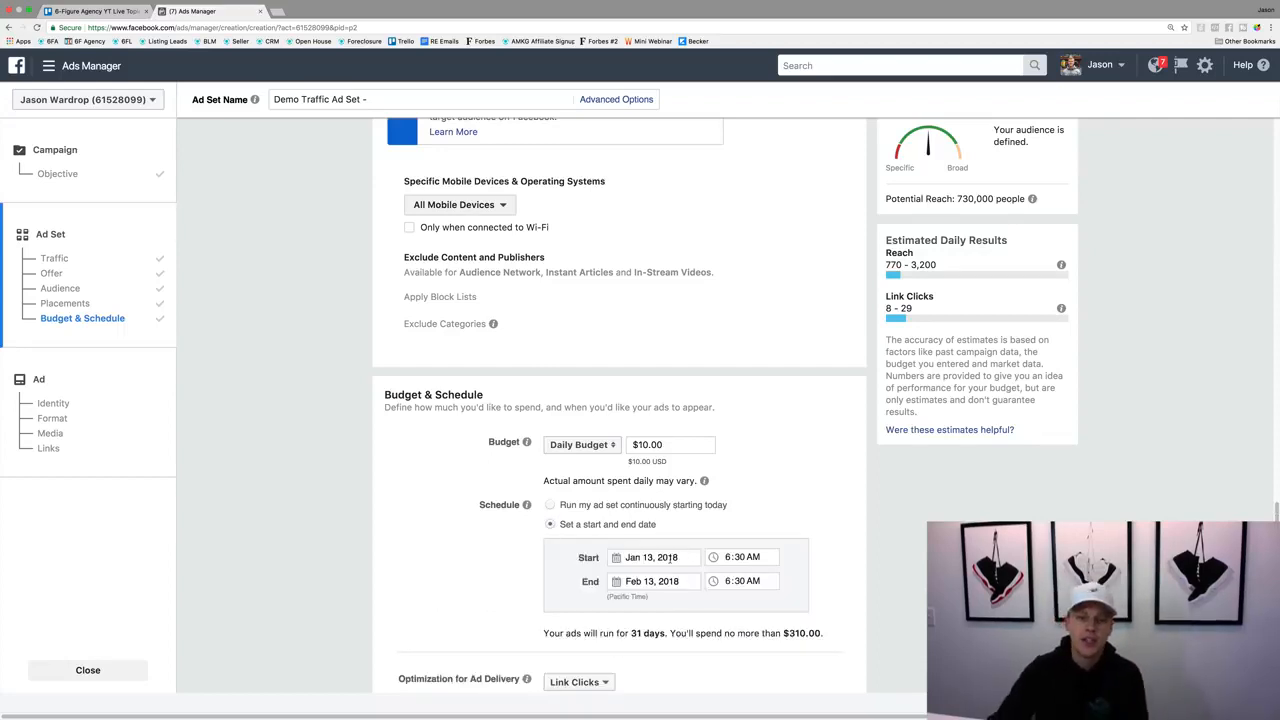
click(655, 557)
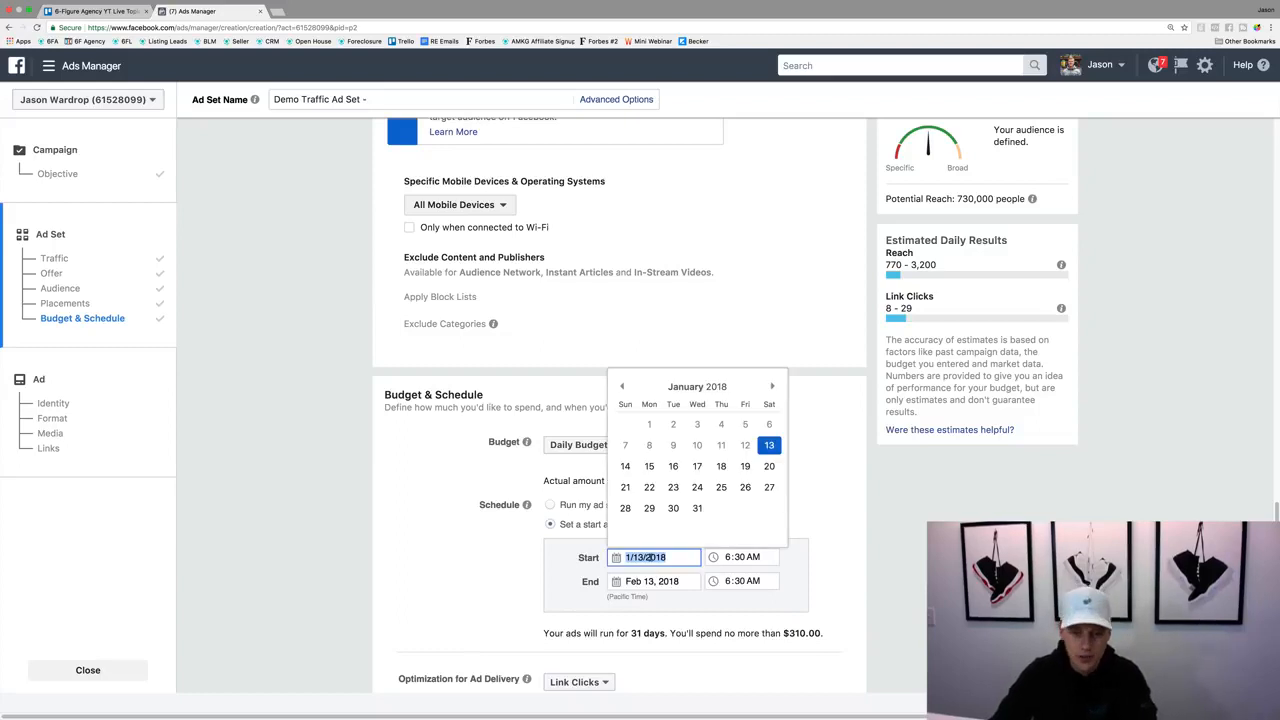
click(650, 467)
click(728, 560)
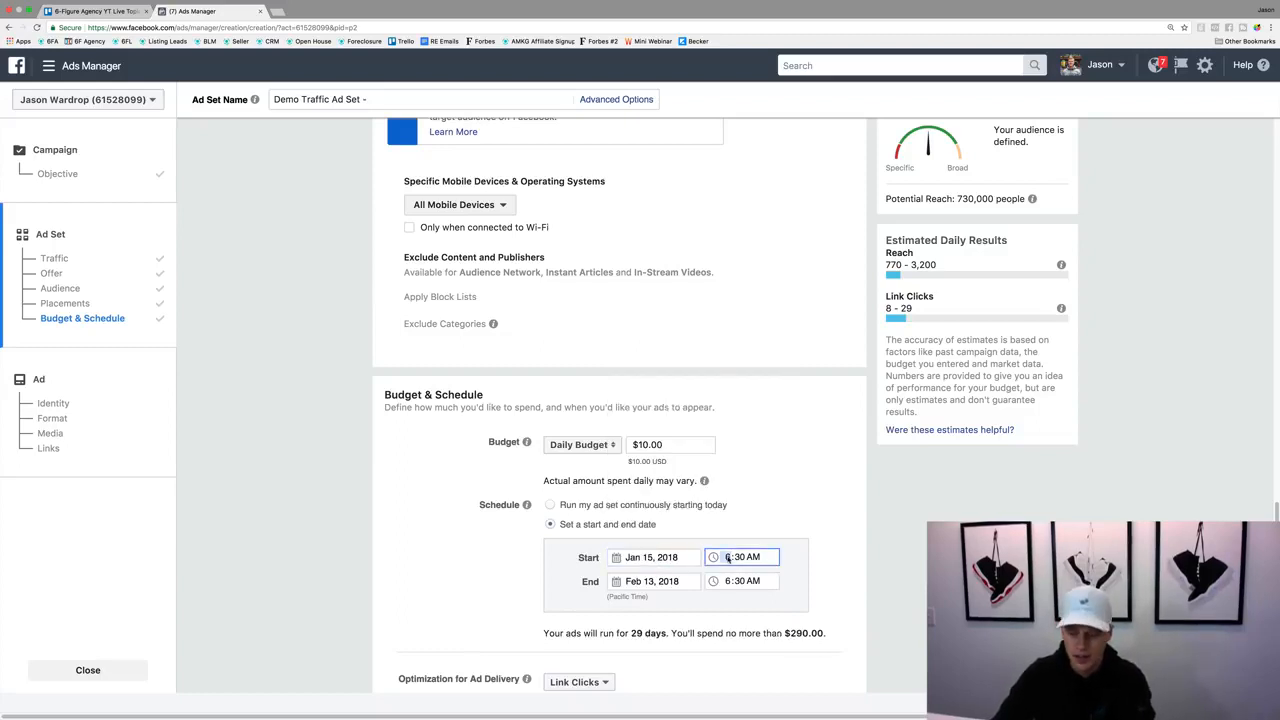
text(800)
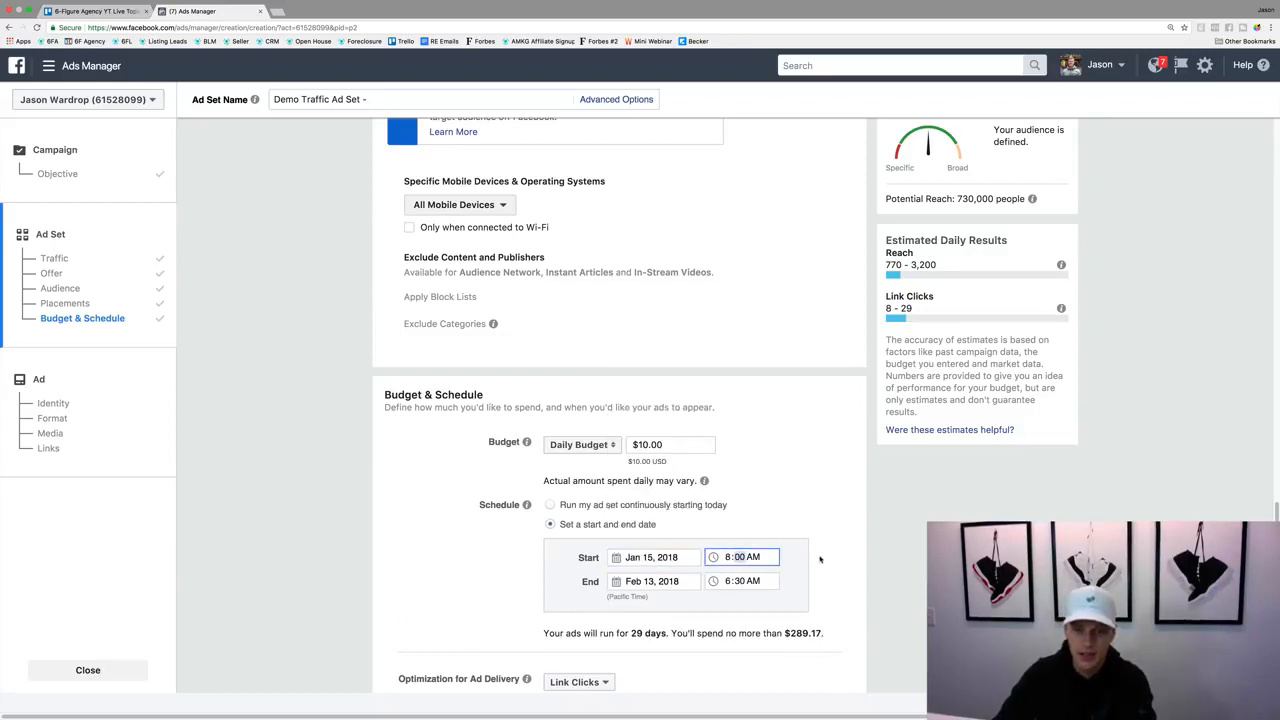
click(820, 559)
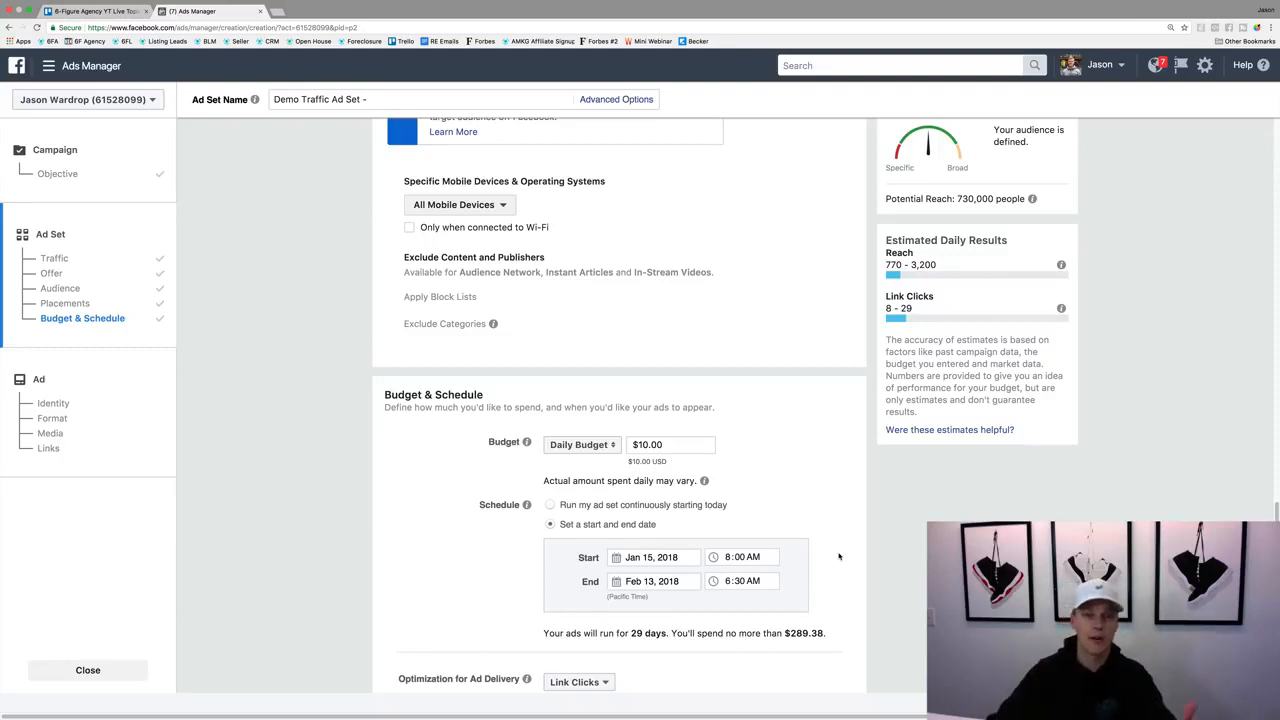
Step: Keep Link Clicks optimization with the Automatic bid amount and continue to the ad creation stage
scroll(763, 462, down, 2)
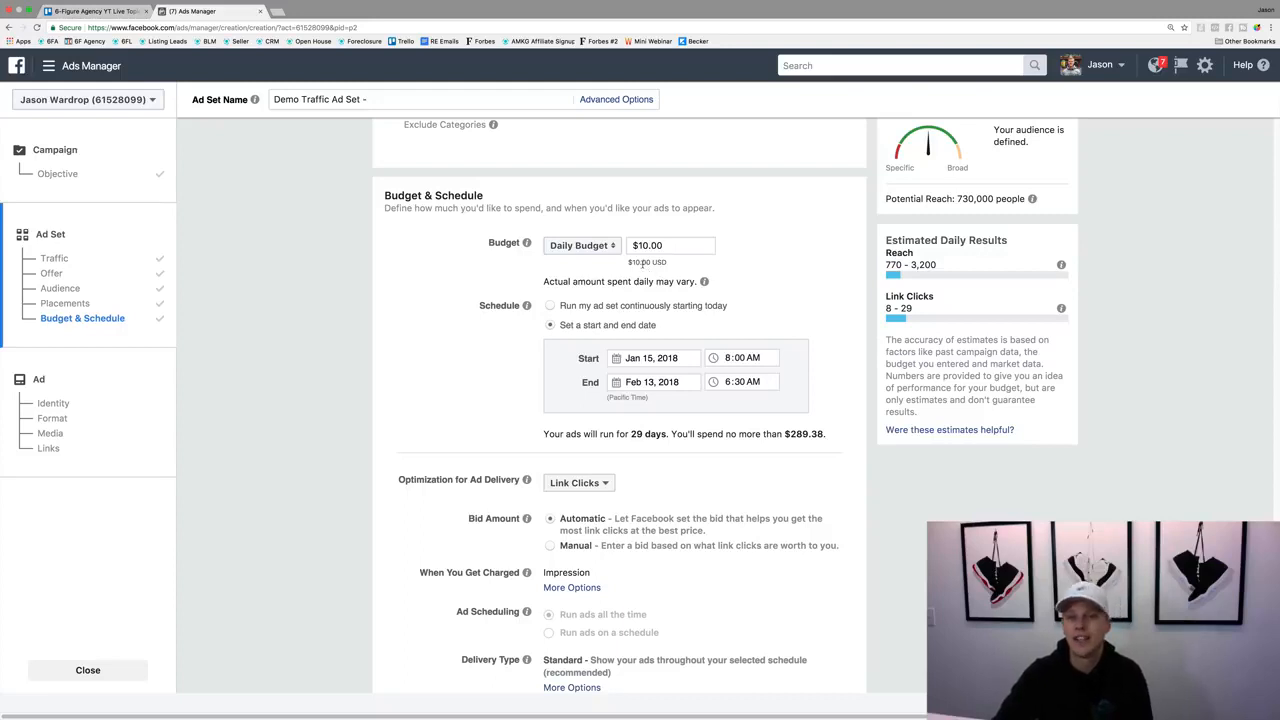
scroll(547, 306, down, 2)
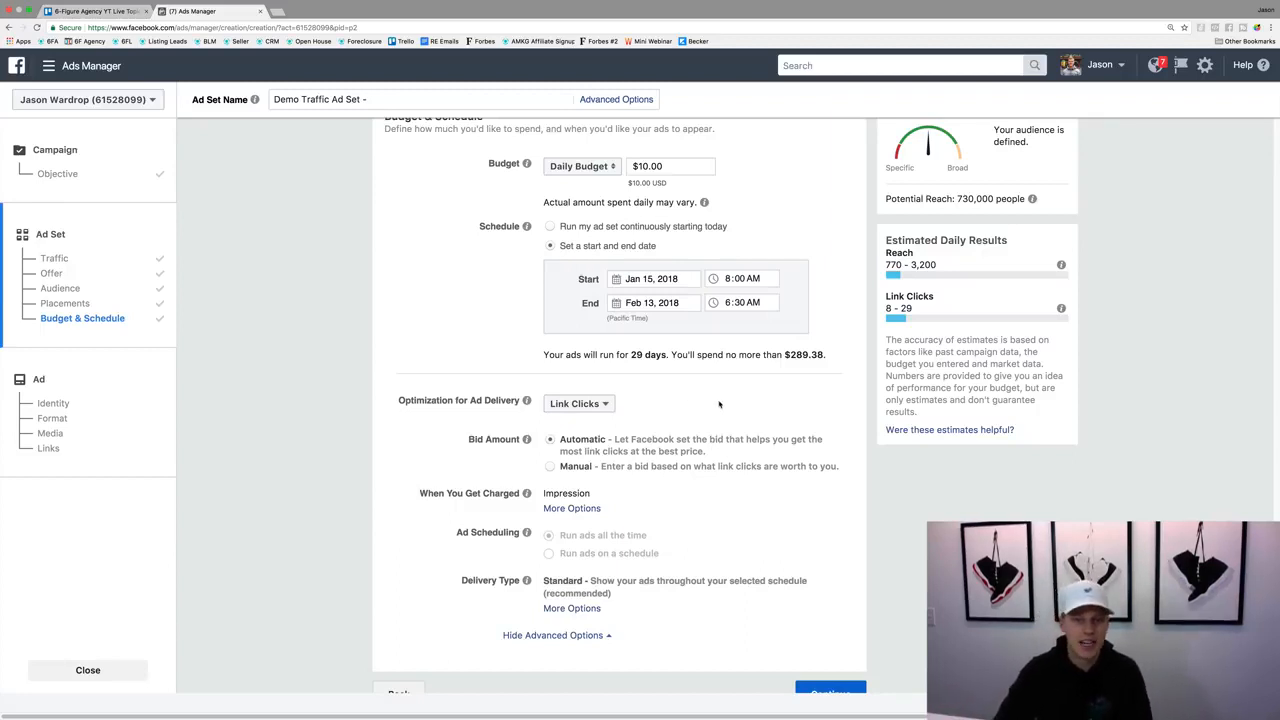
scroll(724, 410, down, 1)
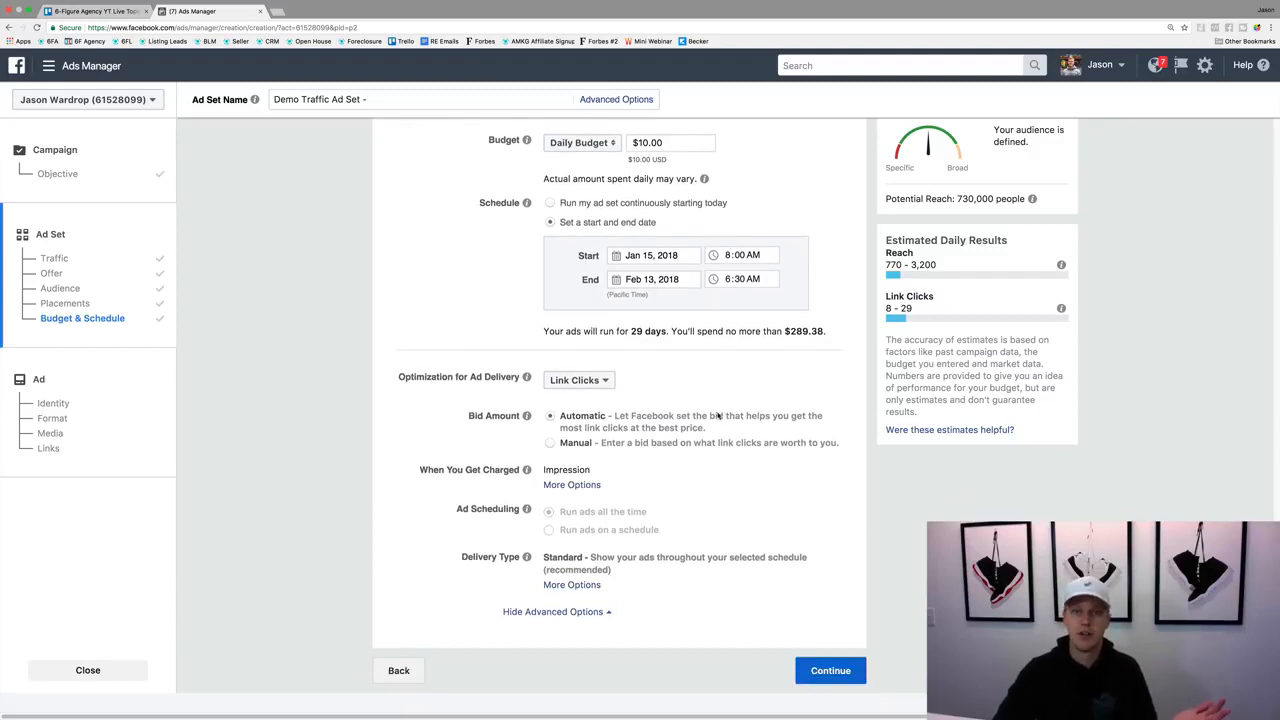
click(829, 673)
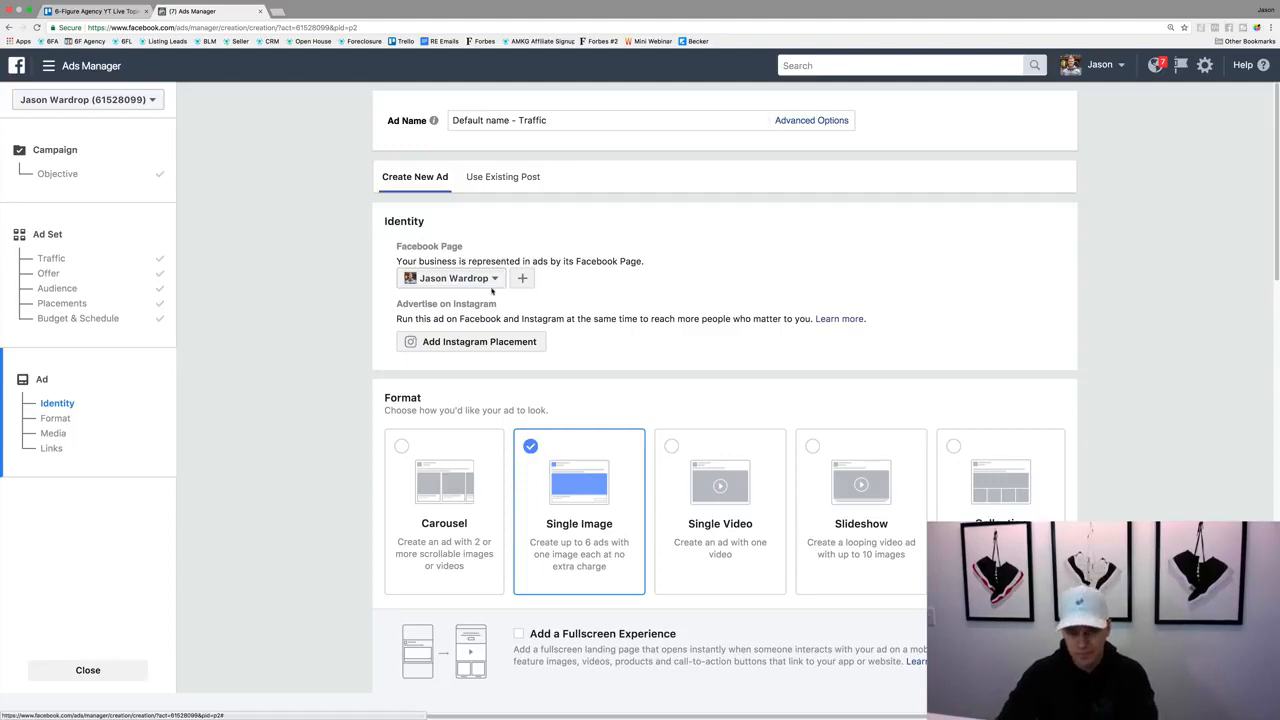
Step: Look through the existing Page posts available for the ad and return to creating a new ad
drag(390, 309, 500, 311)
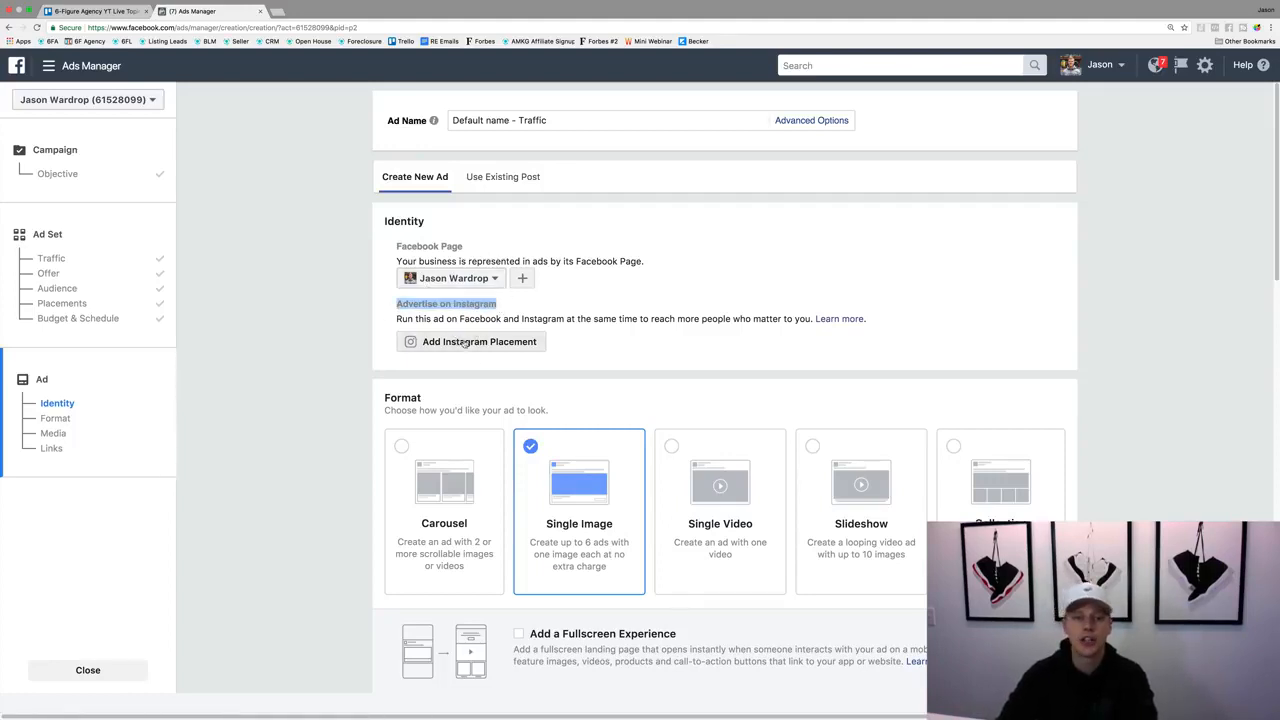
click(512, 179)
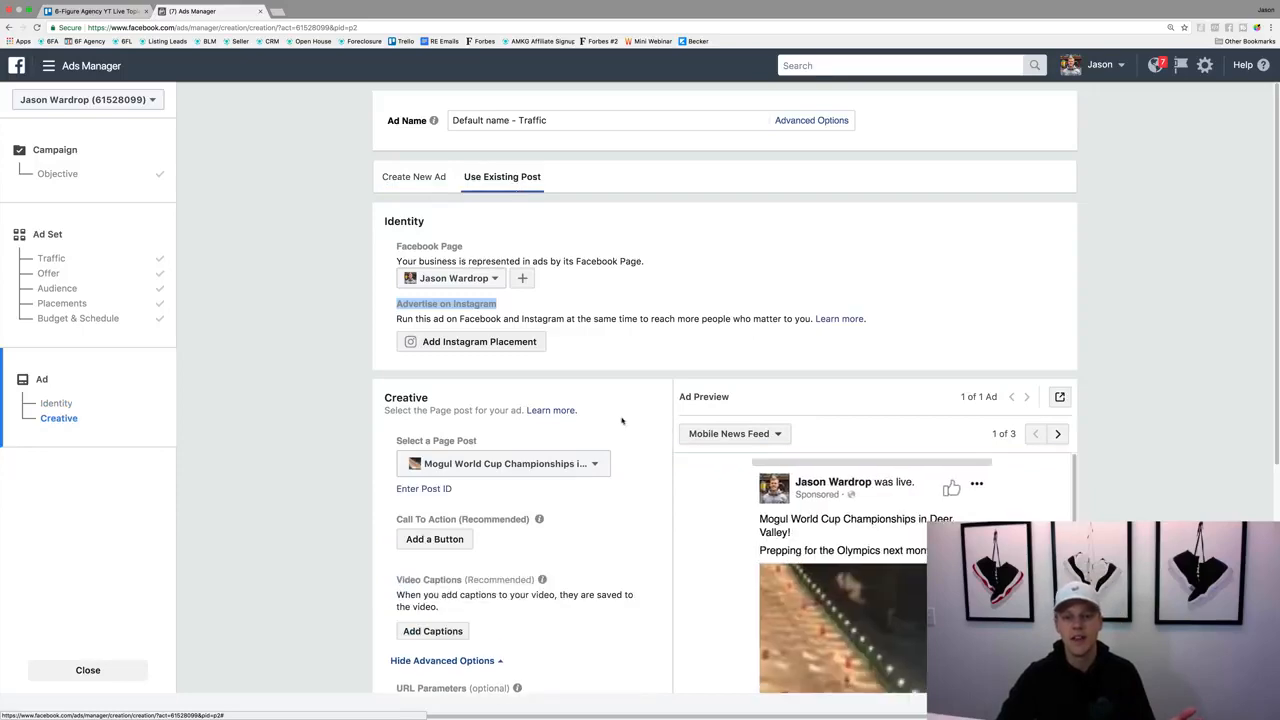
click(594, 464)
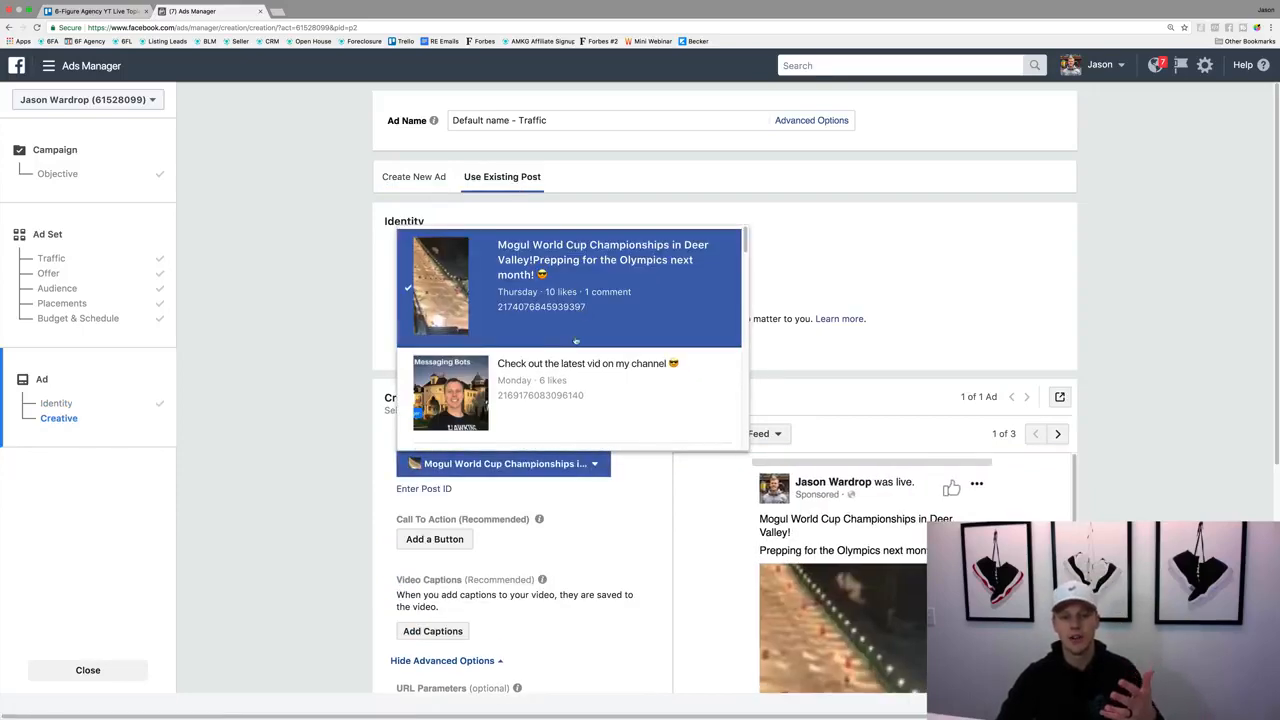
scroll(583, 367, down, 10)
click(320, 373)
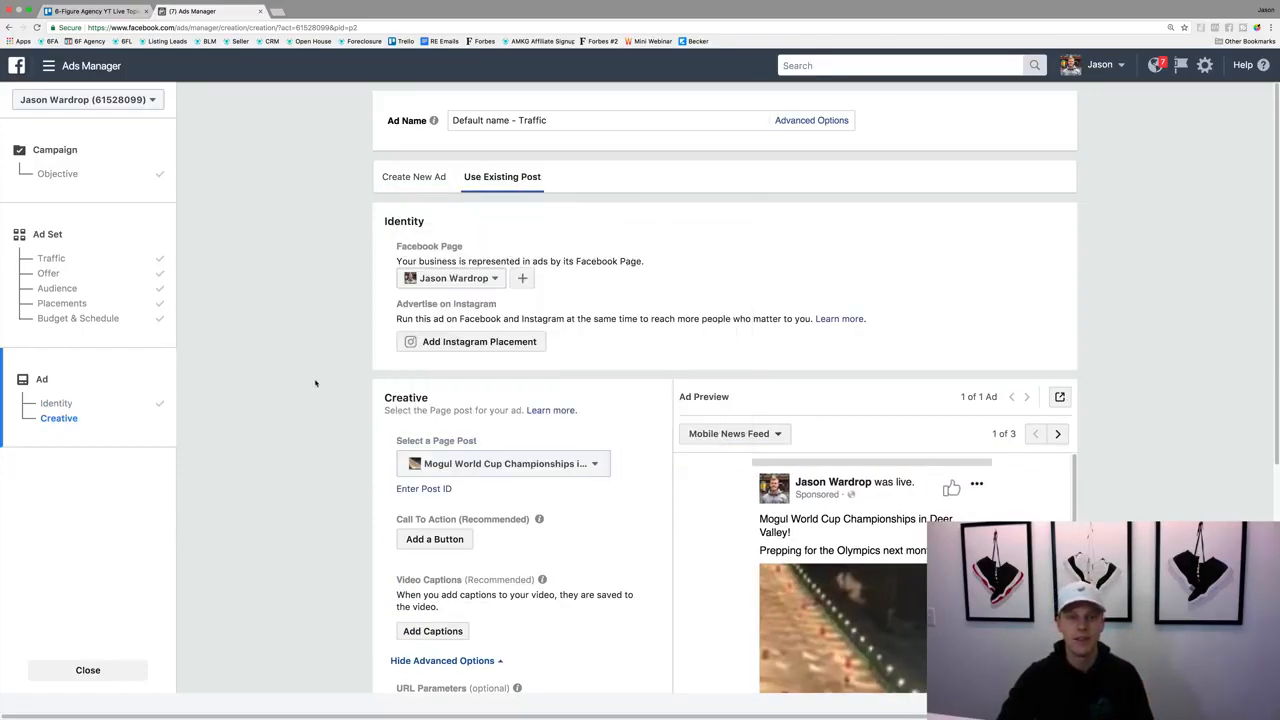
click(414, 178)
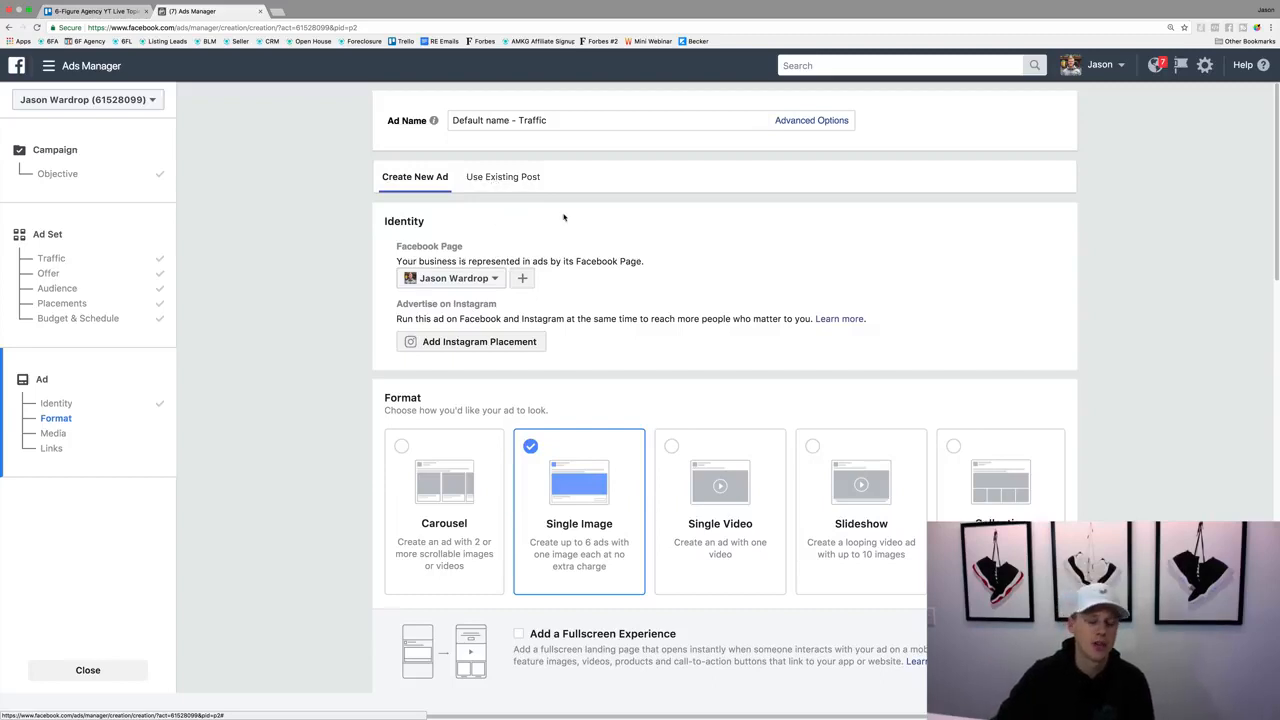
Step: Choose the Carousel ad format and examine its link settings, cards 1 to 3 and ad preview
scroll(606, 228, down, 3)
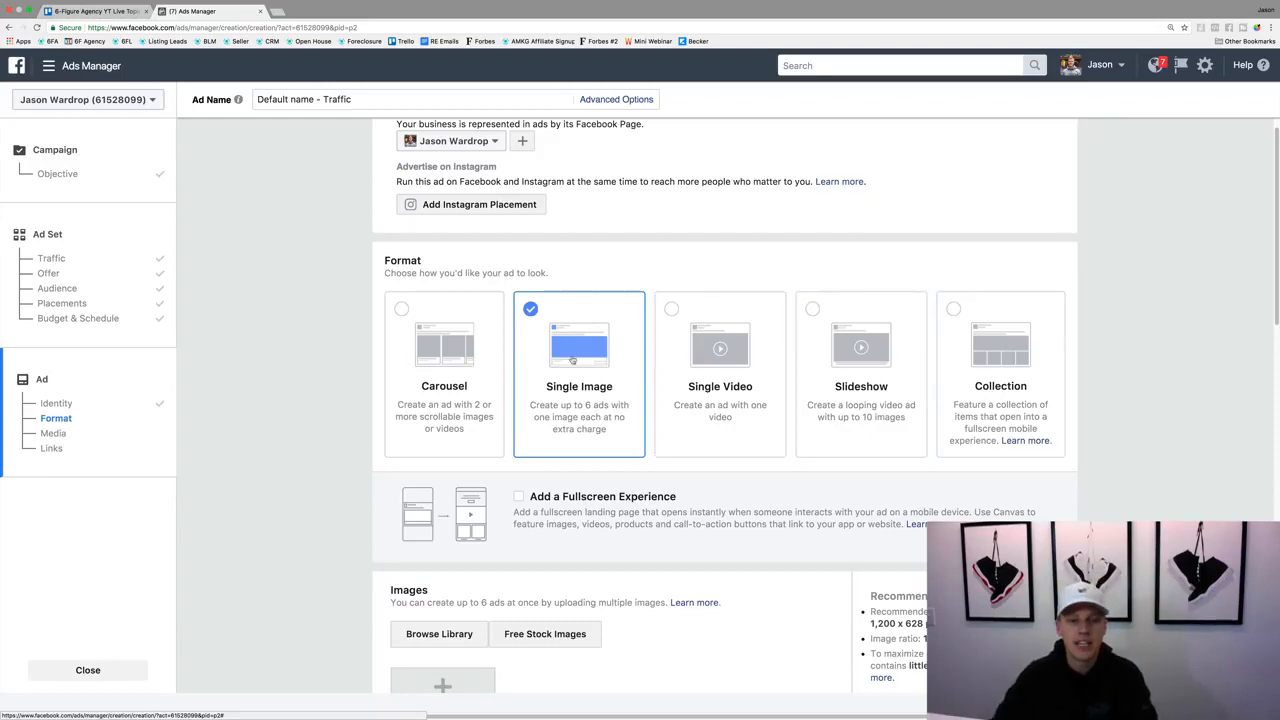
click(430, 405)
scroll(373, 412, down, 3)
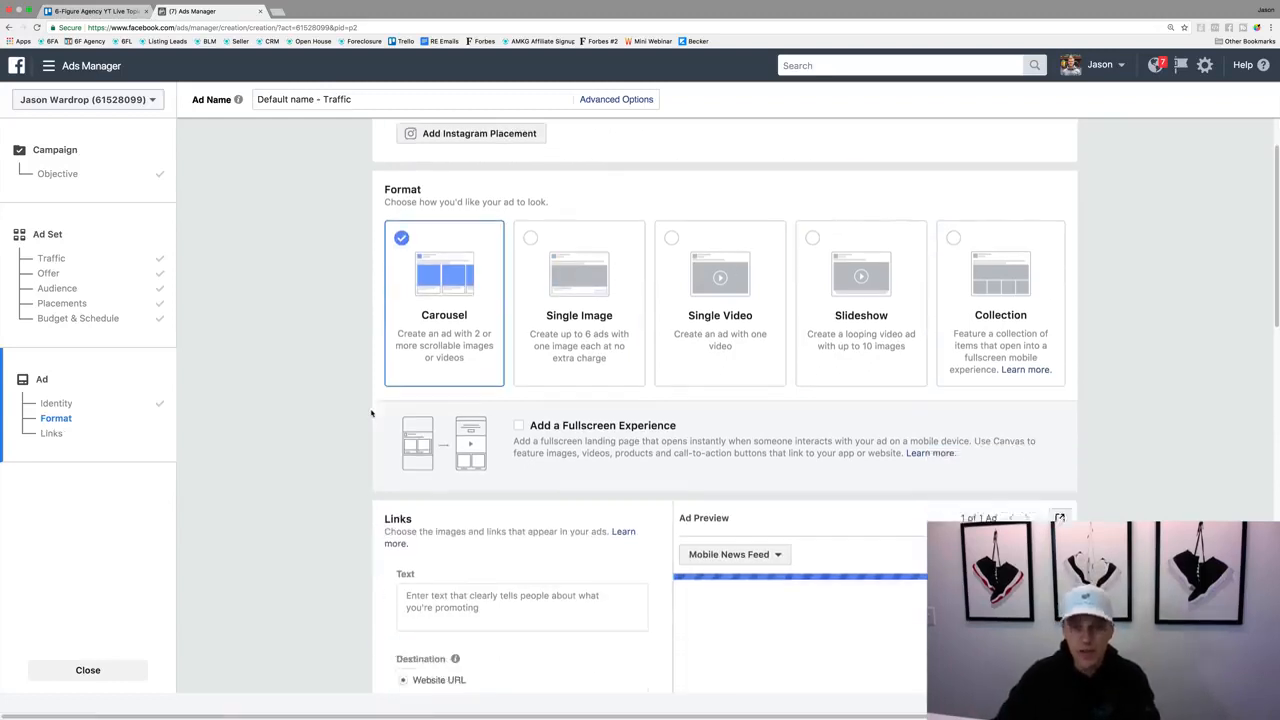
scroll(371, 413, down, 1)
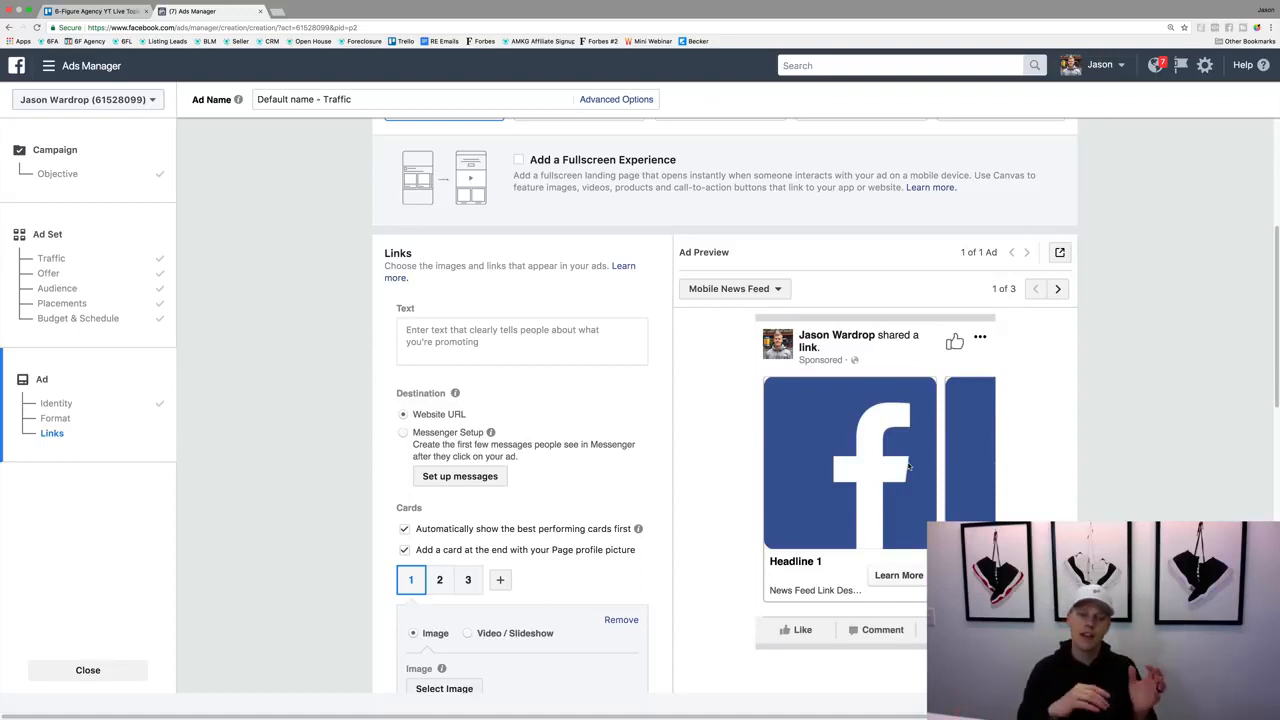
scroll(909, 466, down, 2)
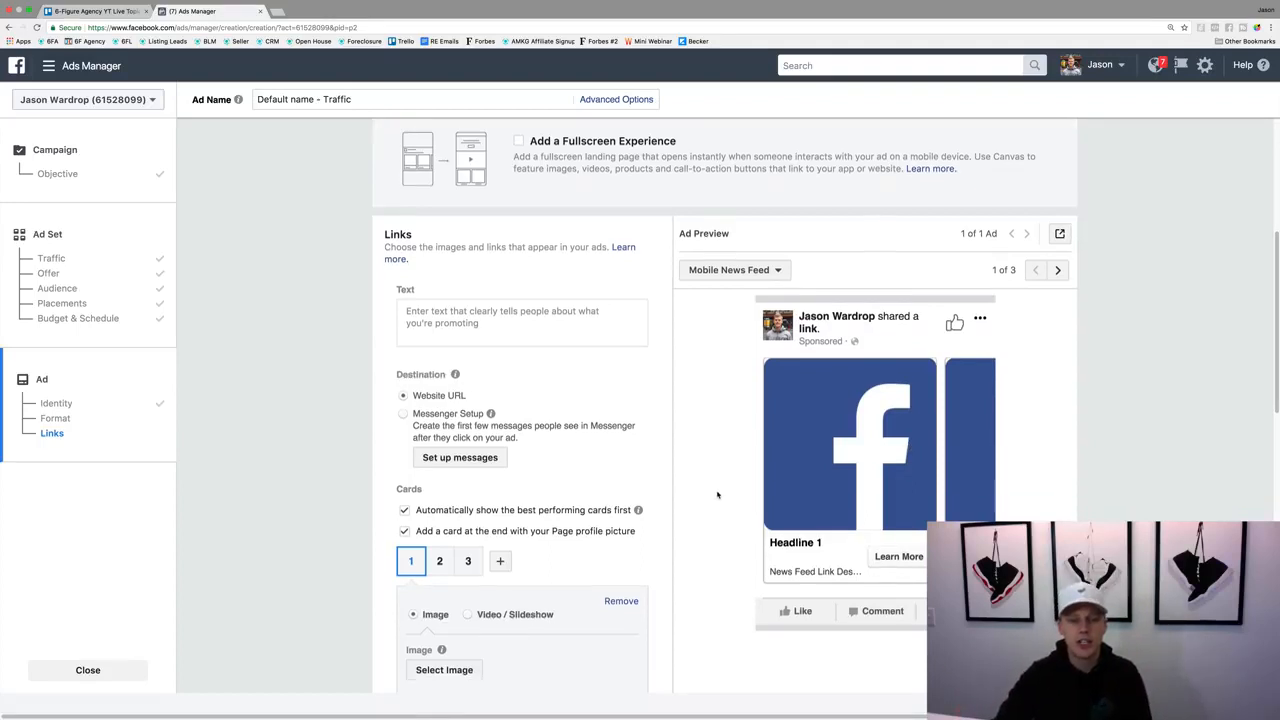
click(439, 515)
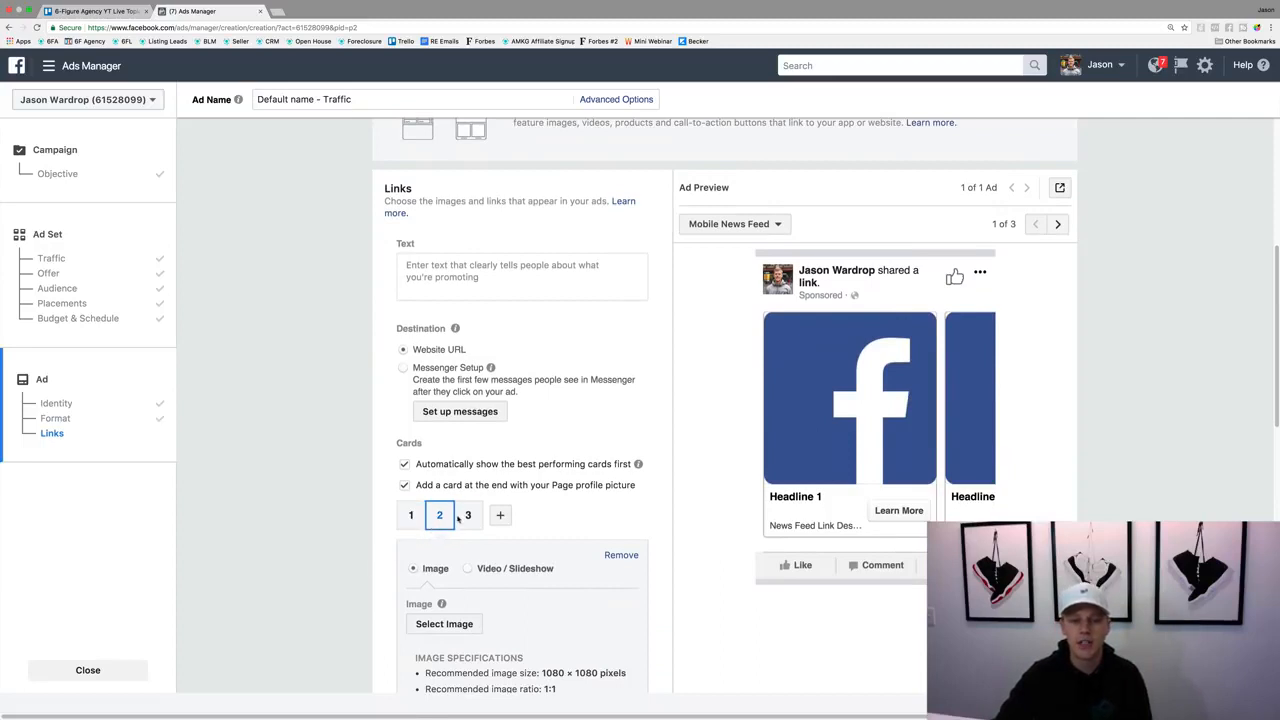
click(465, 519)
click(411, 519)
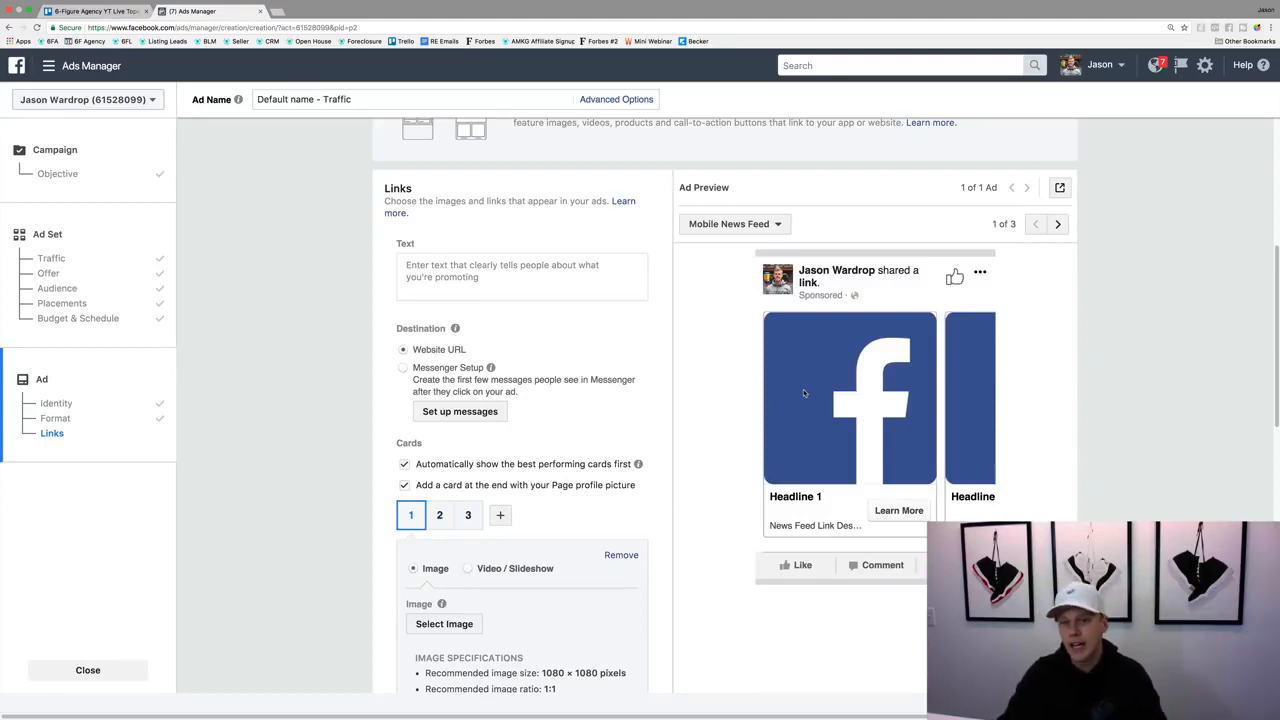
scroll(846, 360, up, 1)
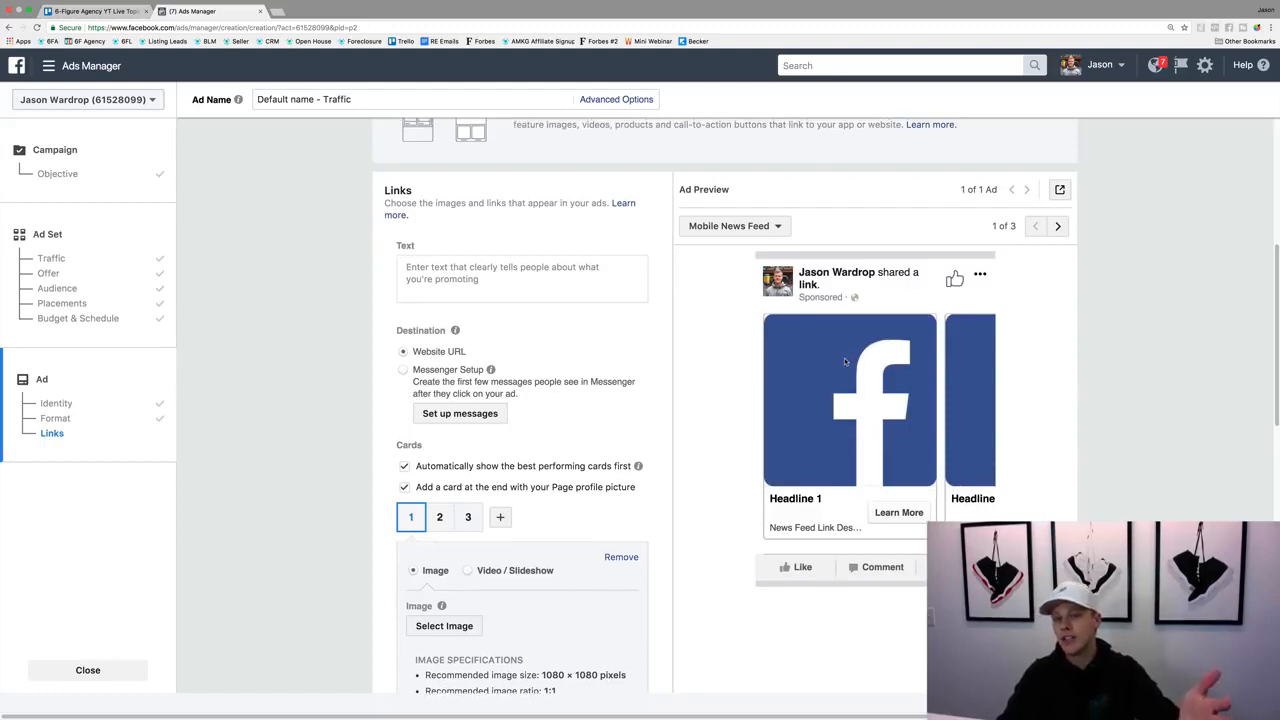
scroll(844, 357, up, 1)
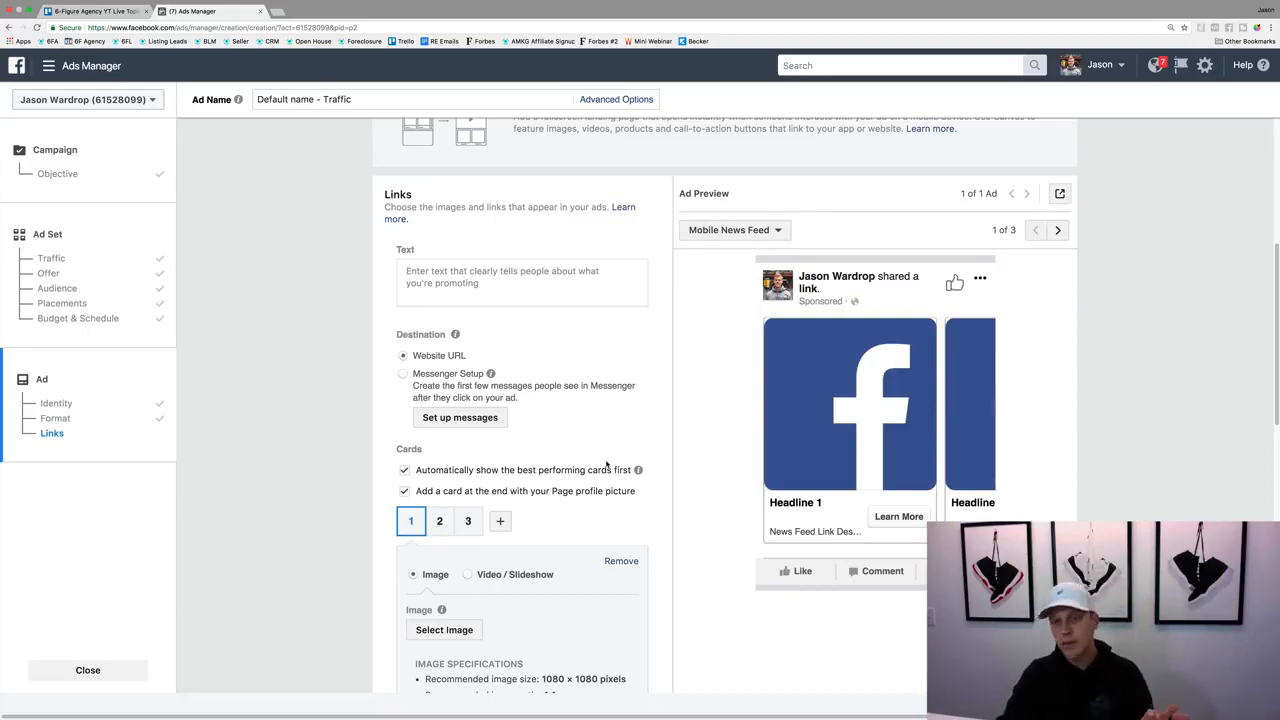
Step: Try the Single Image and Single Video ad formats, examining the media and link options of each
scroll(656, 438, up, 5)
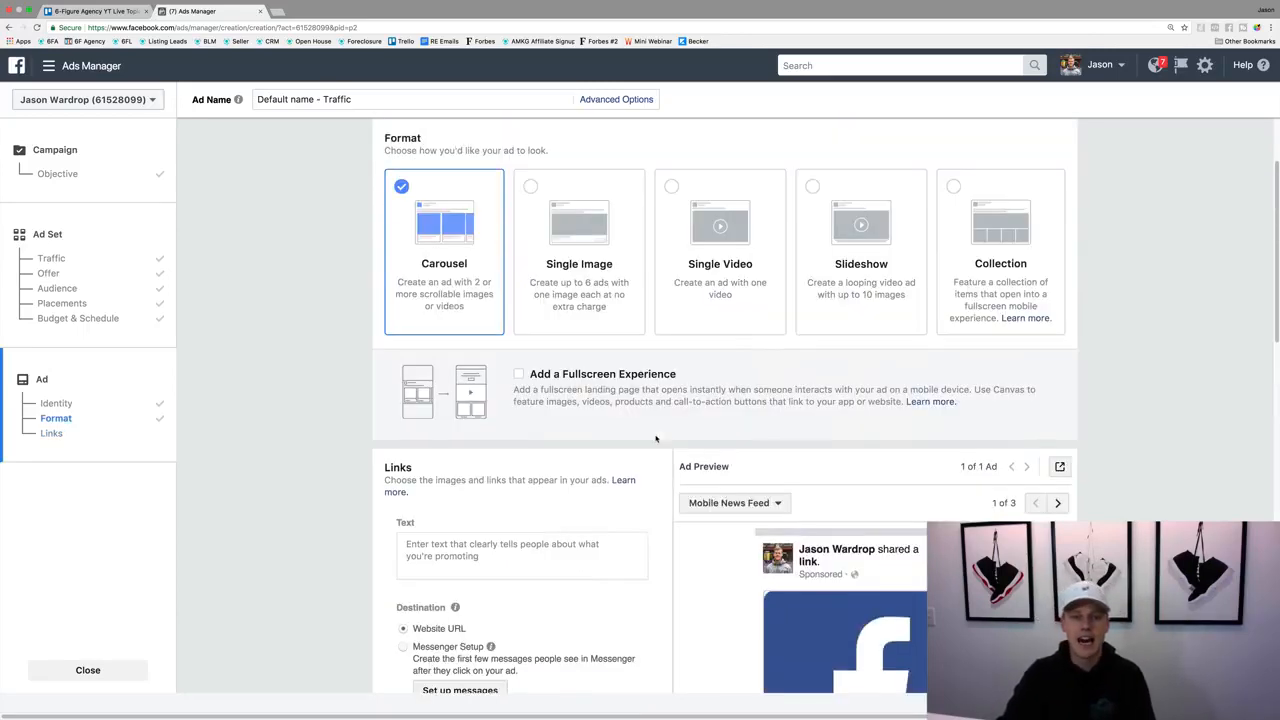
click(595, 240)
scroll(626, 403, down, 5)
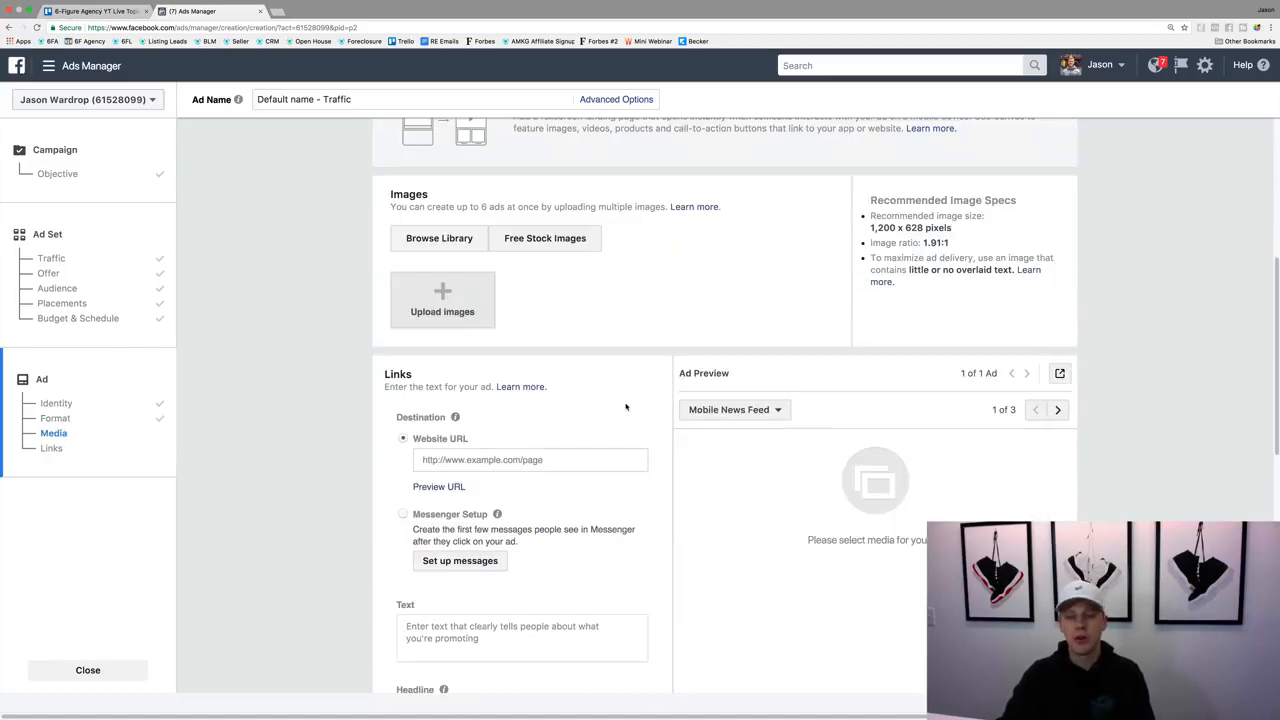
scroll(626, 409, up, 3)
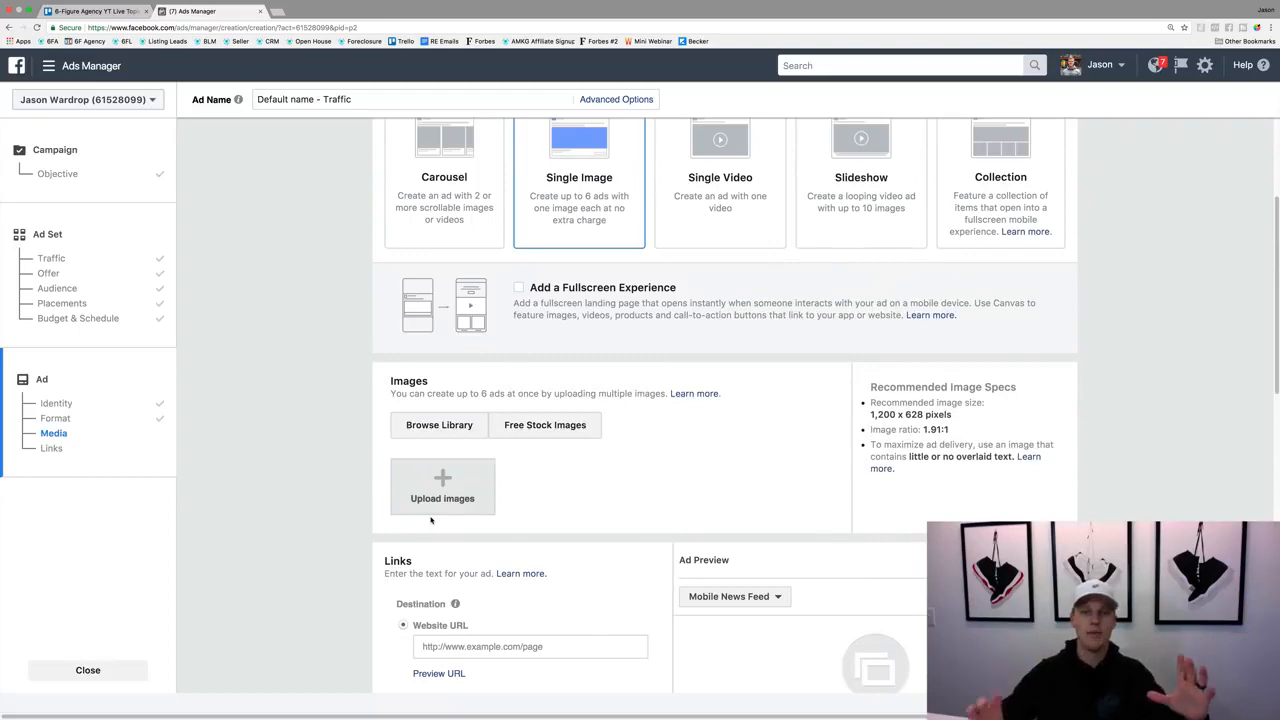
click(706, 190)
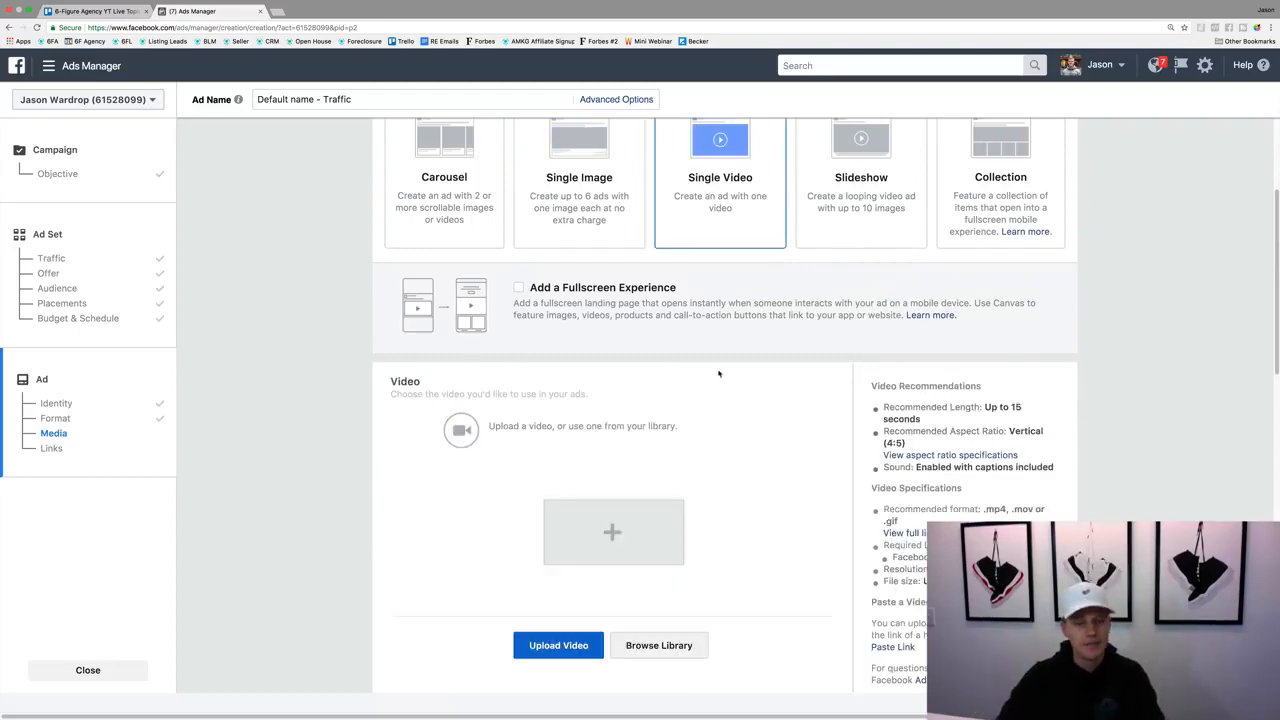
scroll(763, 386, down, 3)
scroll(763, 386, up, 4)
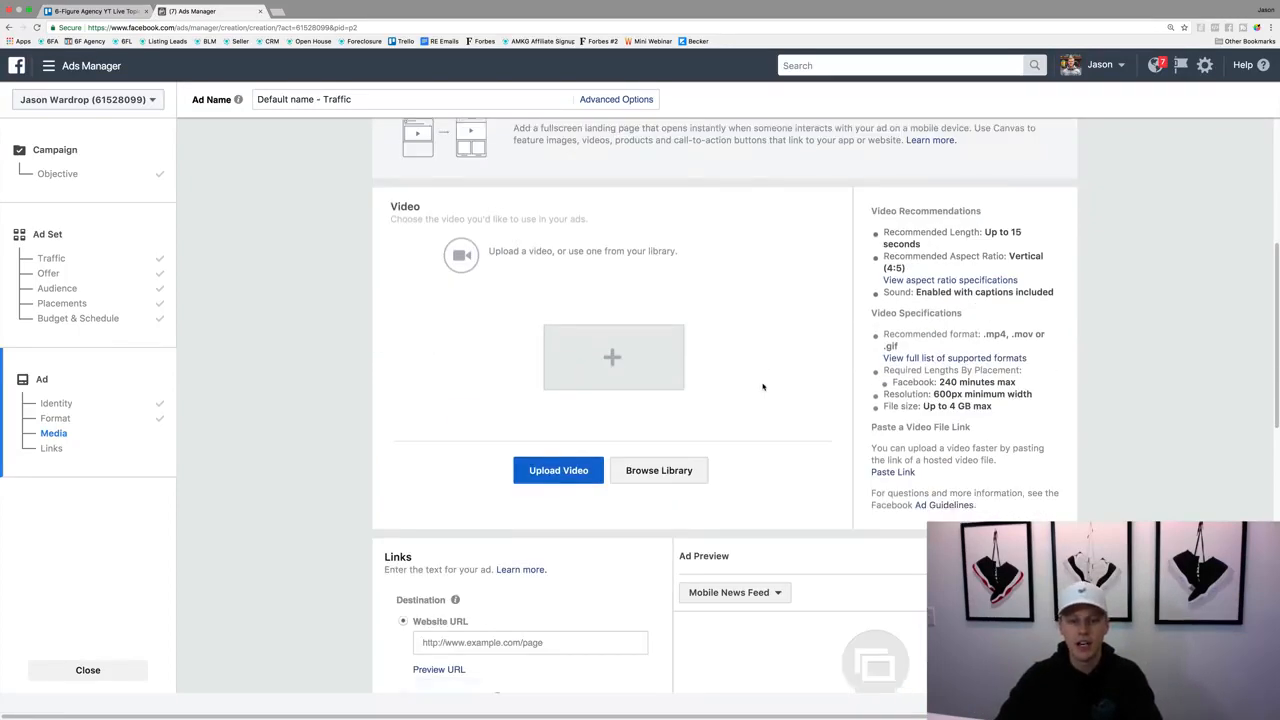
Step: Switch the ad format to Slideshow and examine its media and link options
click(878, 222)
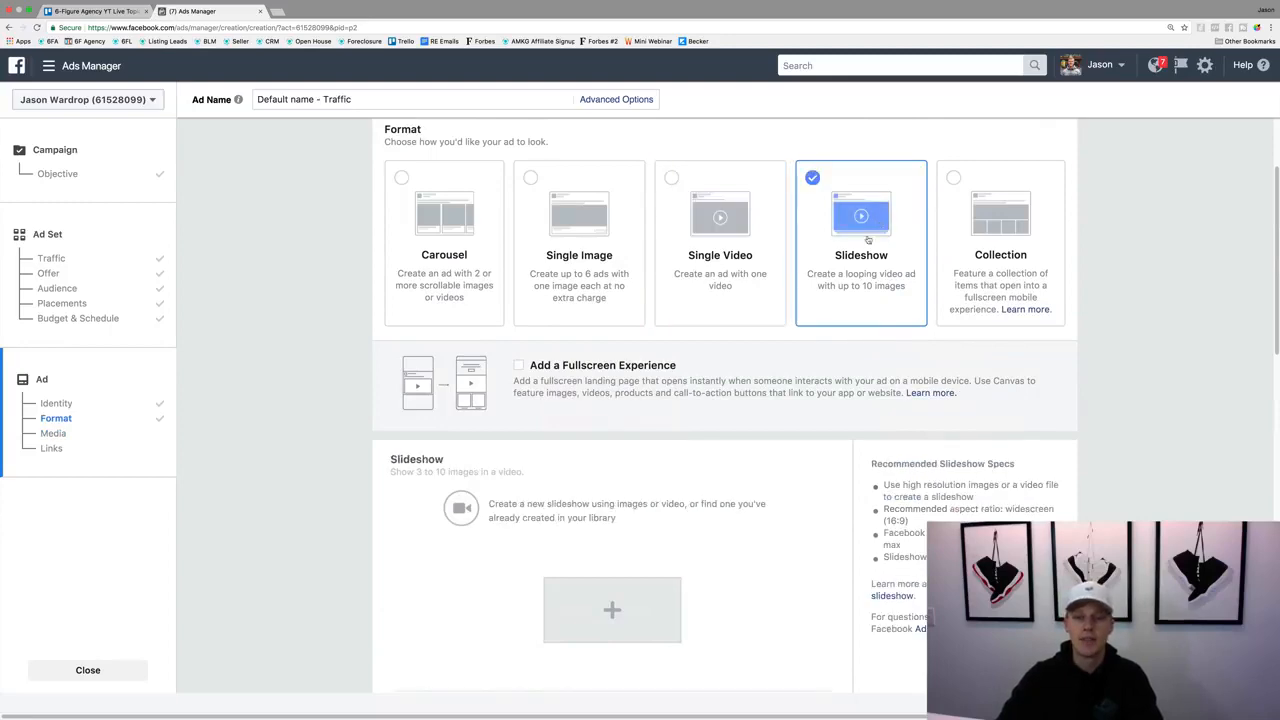
scroll(783, 343, down, 5)
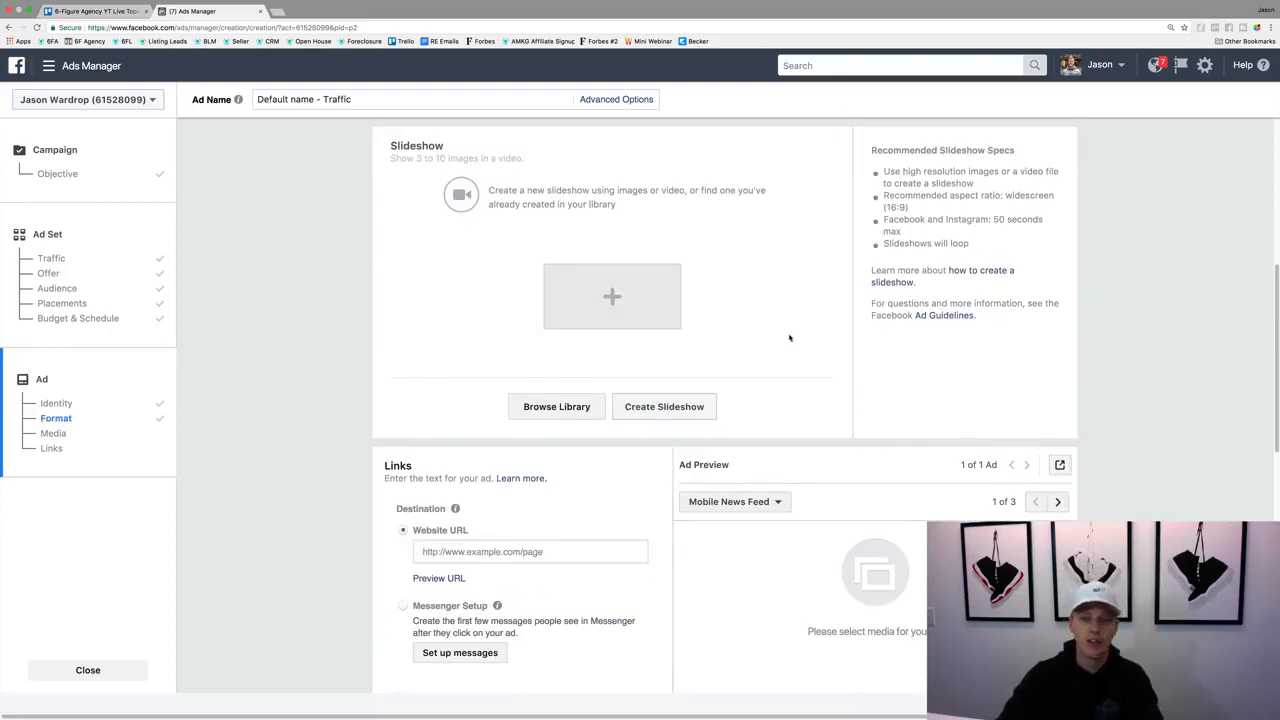
scroll(788, 340, up, 5)
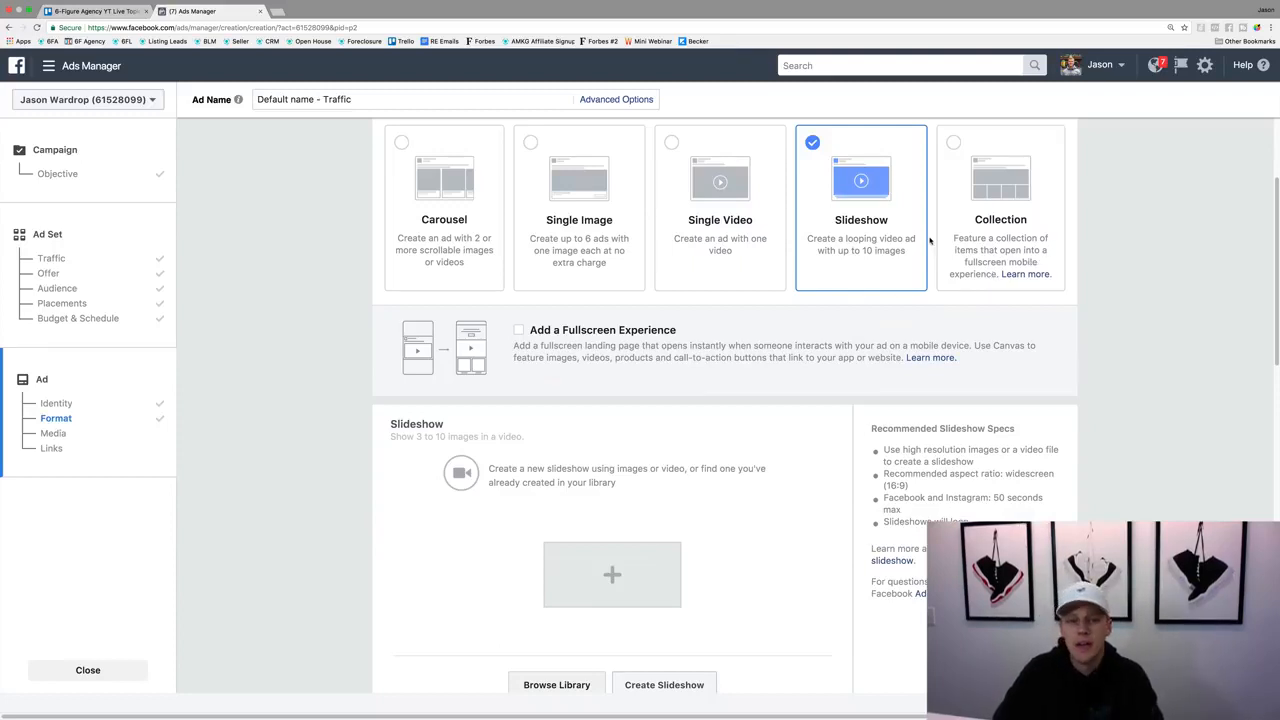
Step: Compare the Single Image and Single Video ad formats again and settle on Single Image
click(604, 191)
click(706, 206)
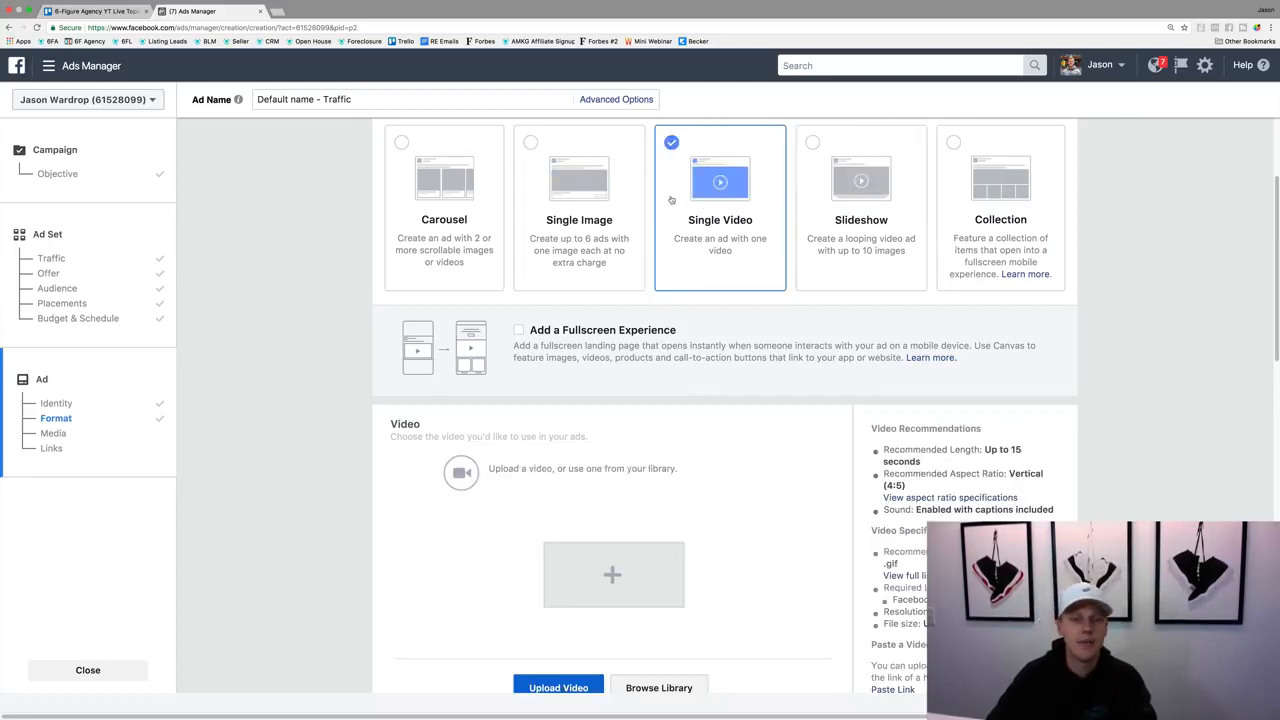
click(620, 196)
click(670, 204)
click(612, 204)
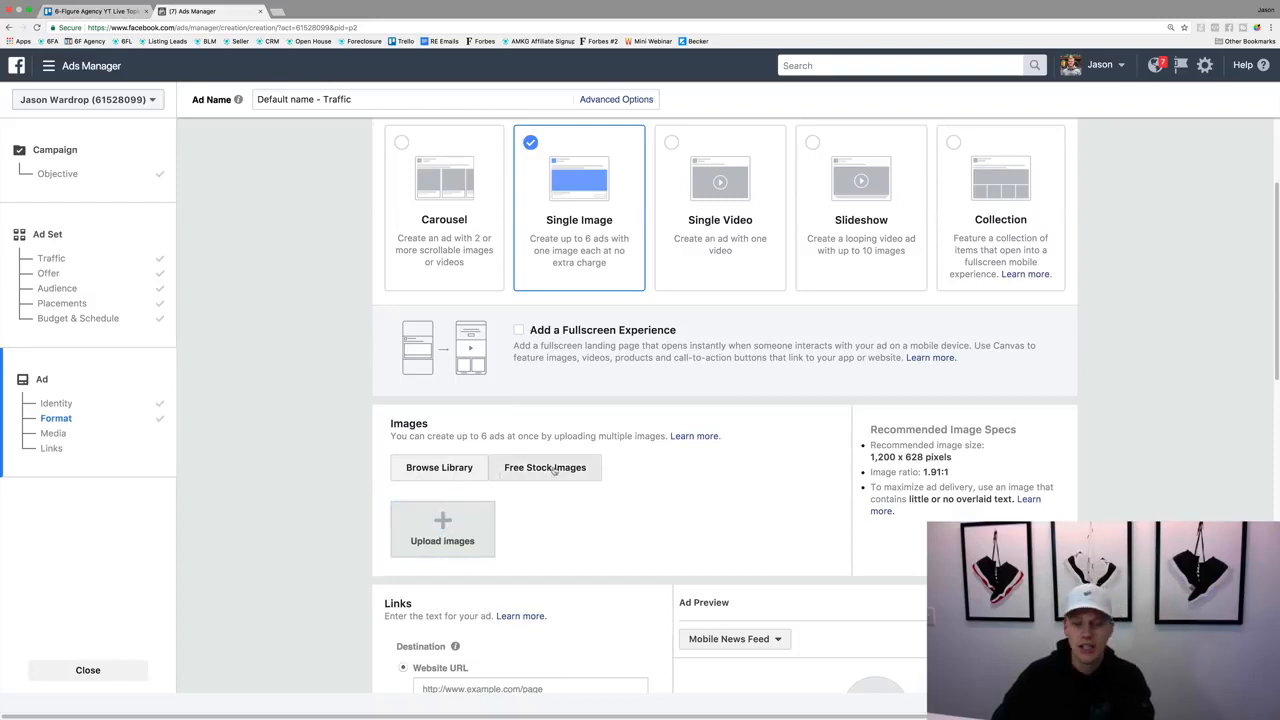
Step: Upload the JPEG portrait of the man in the grey hoodie from the Desktop as the ad's image
click(443, 524)
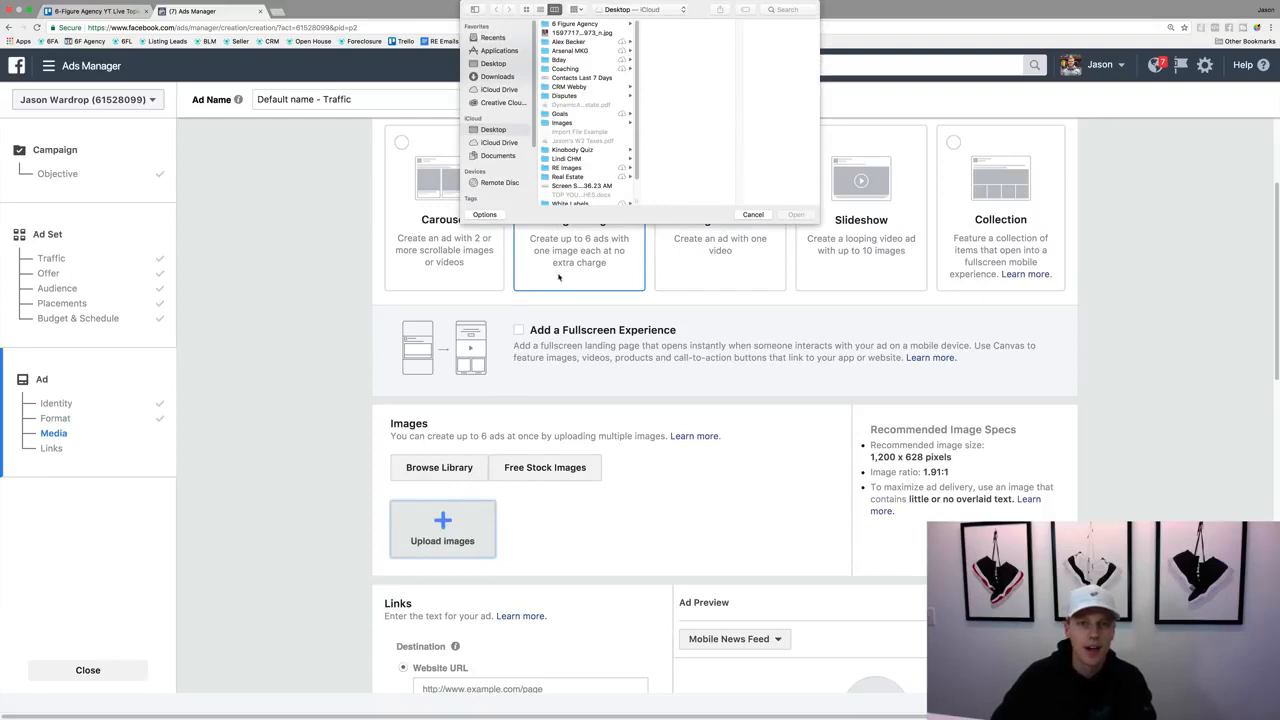
click(584, 32)
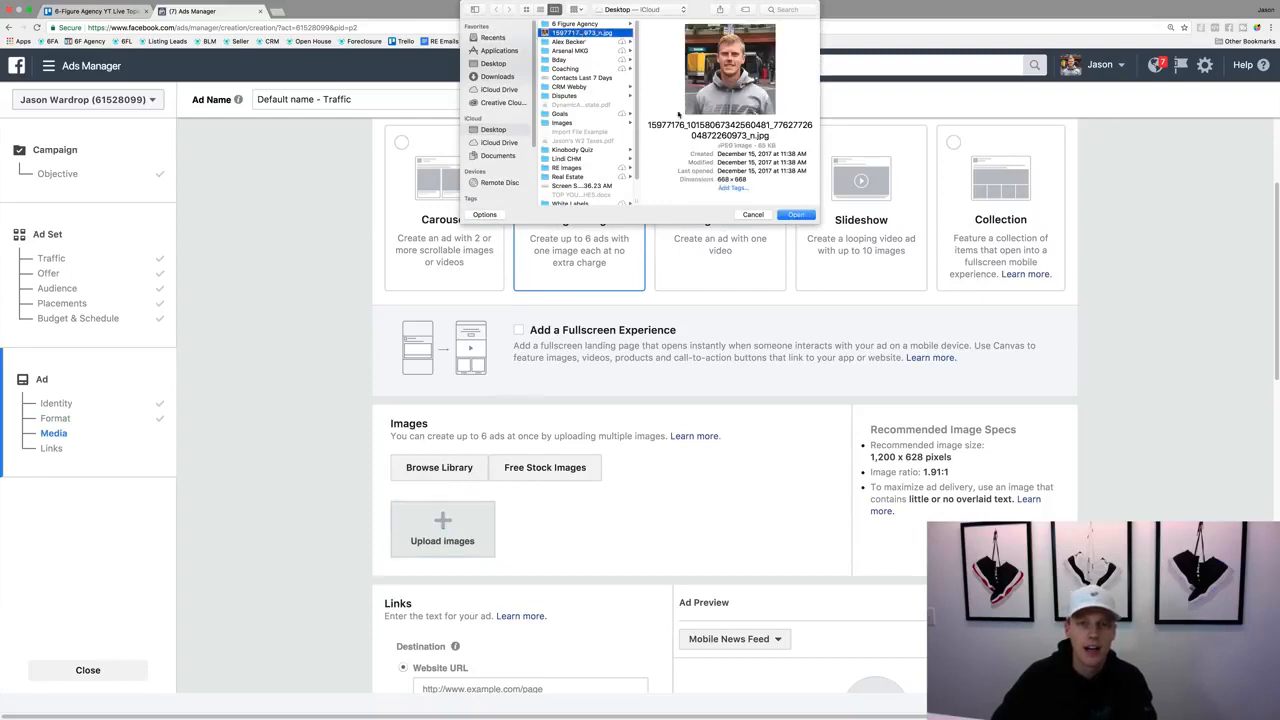
click(795, 214)
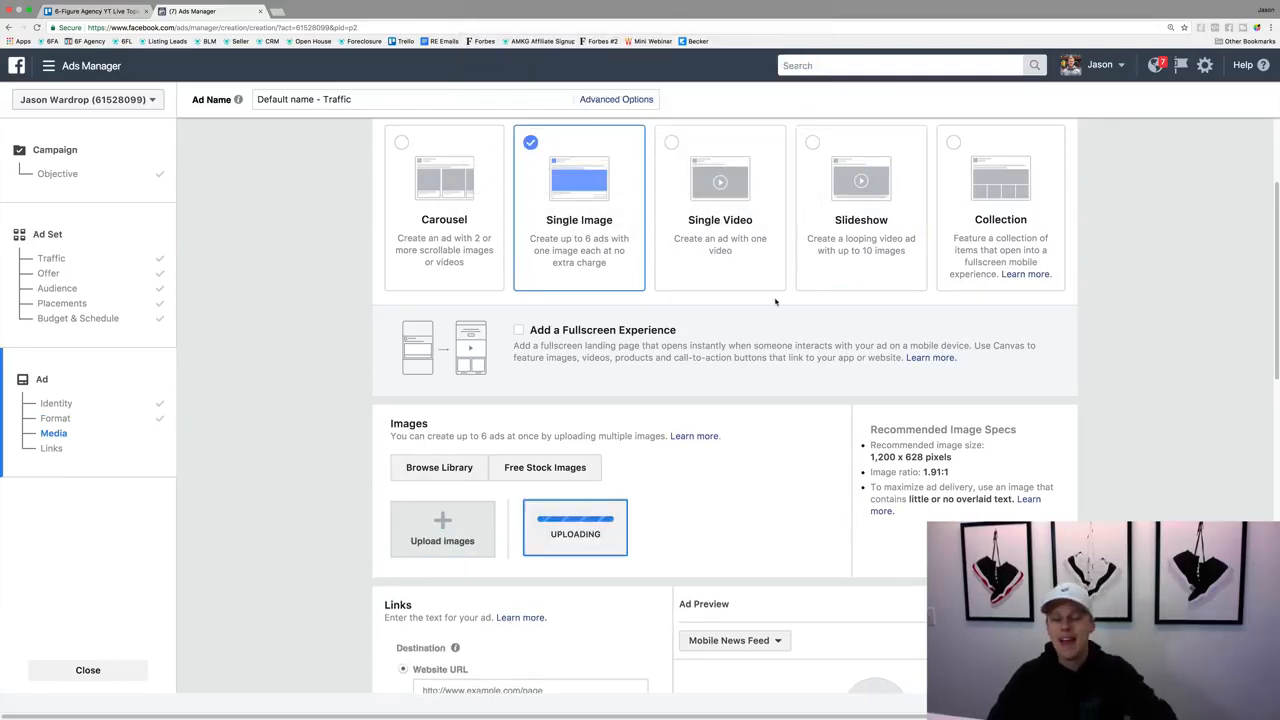
scroll(621, 455, down, 2)
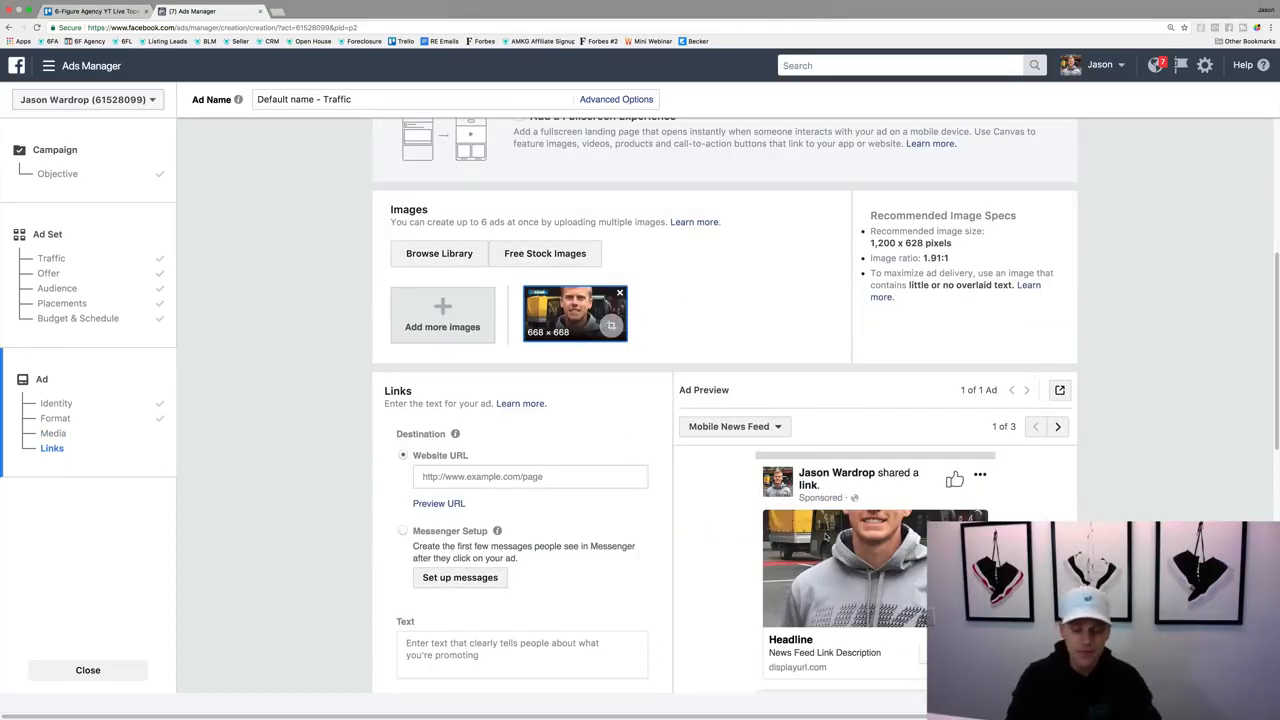
Step: Open canva.com in a new browser tab, view the existing Facebook Ad design with the dark-haired woman, and return to Ads Manager
key(ctrl+t)
text(canva.com)
key(Return)
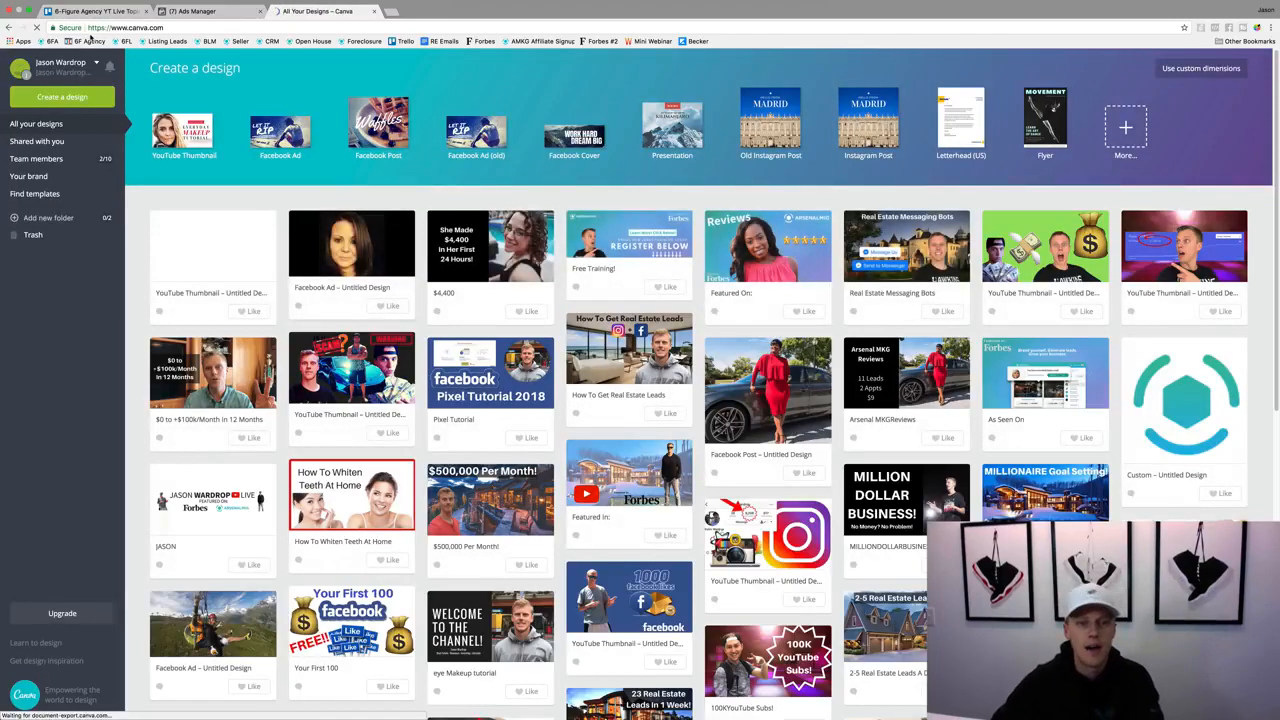
click(335, 257)
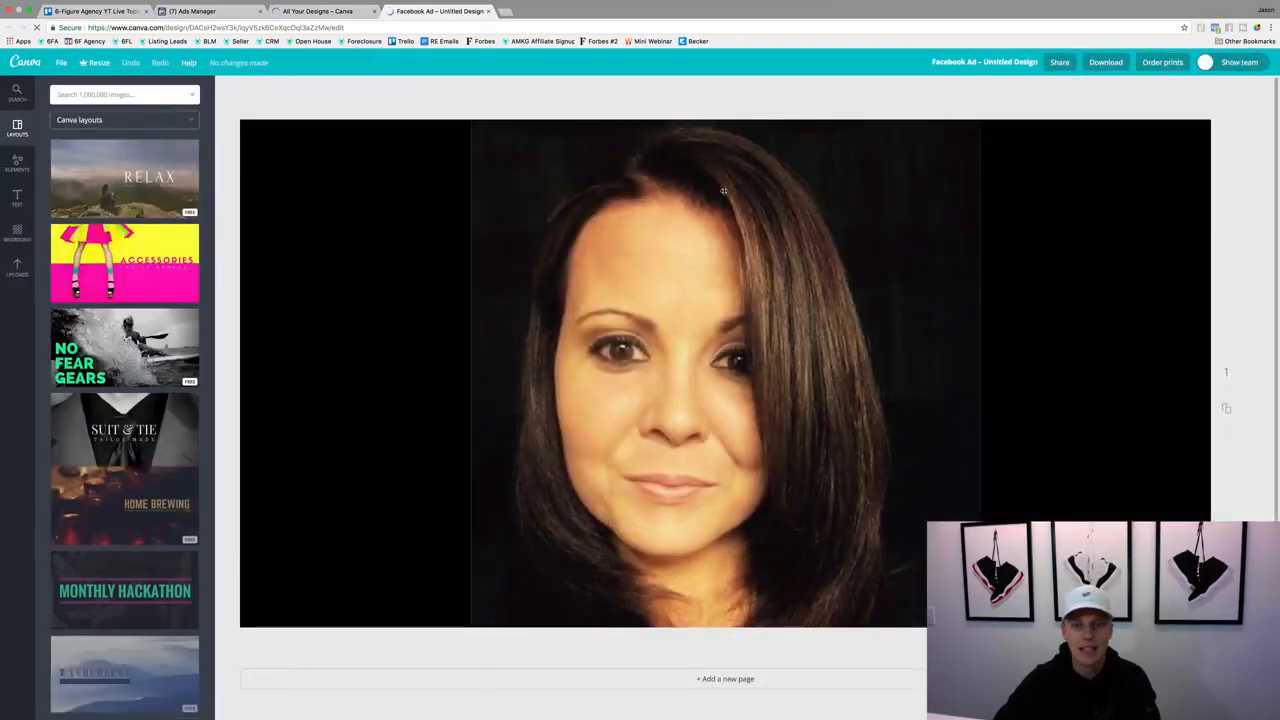
click(206, 12)
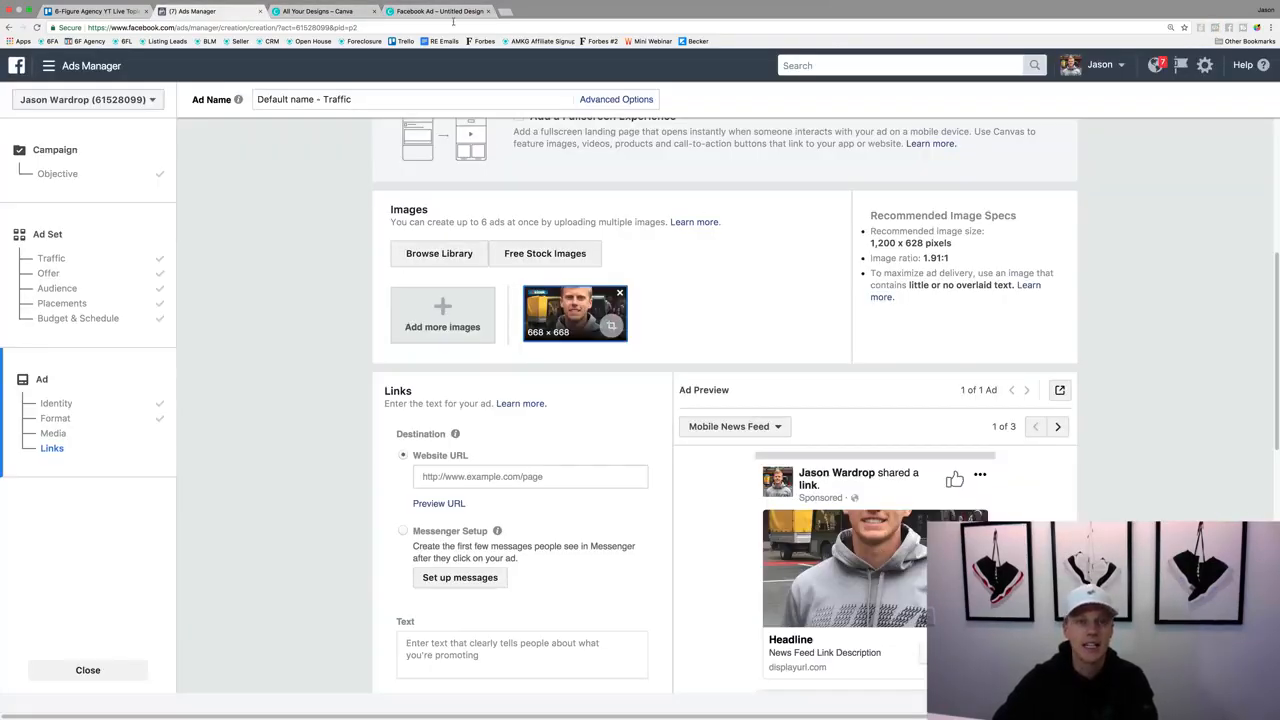
Step: Switch to Canva, start a blank Facebook Ad design and add the uploaded cut-out portrait of the man in the grey hoodie
click(320, 11)
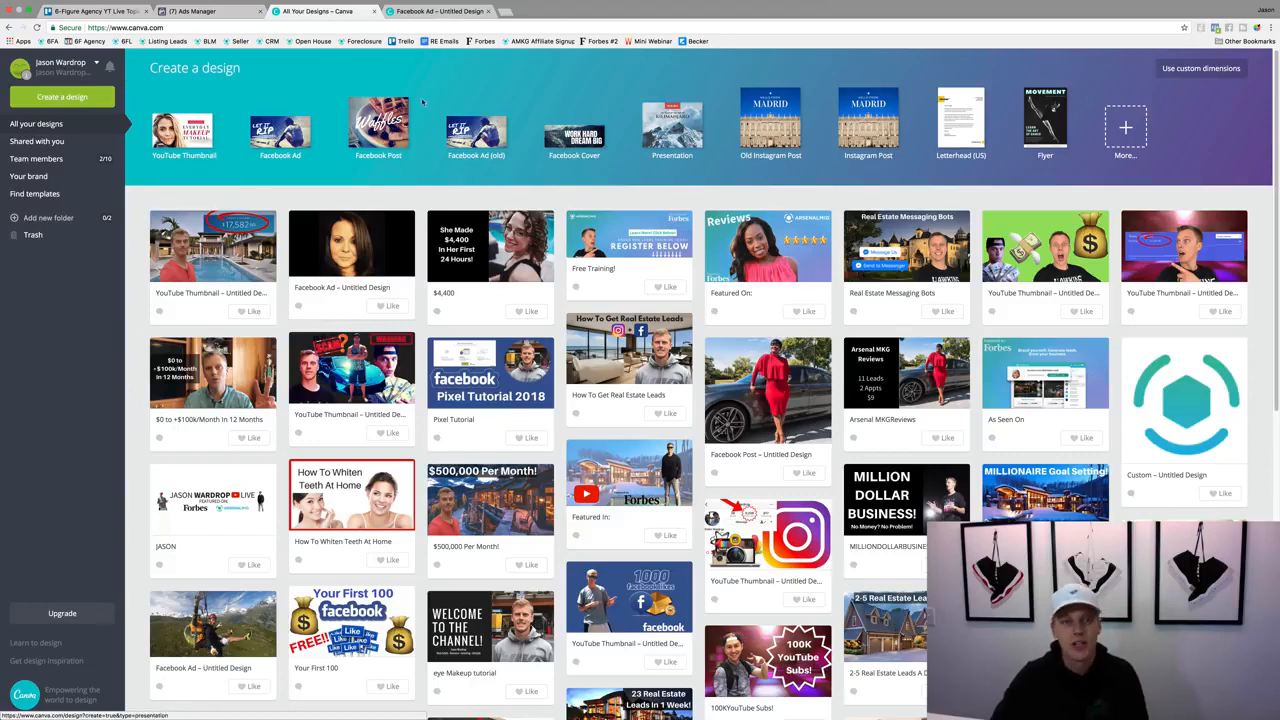
click(278, 130)
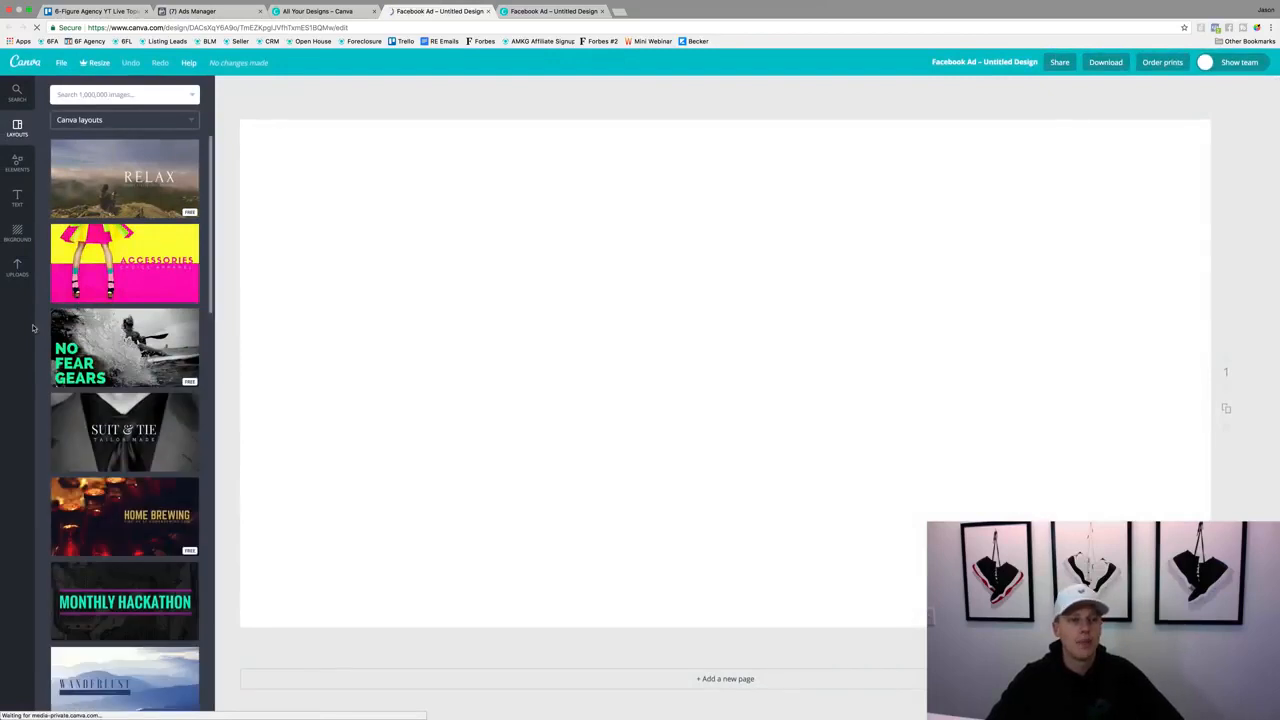
click(18, 265)
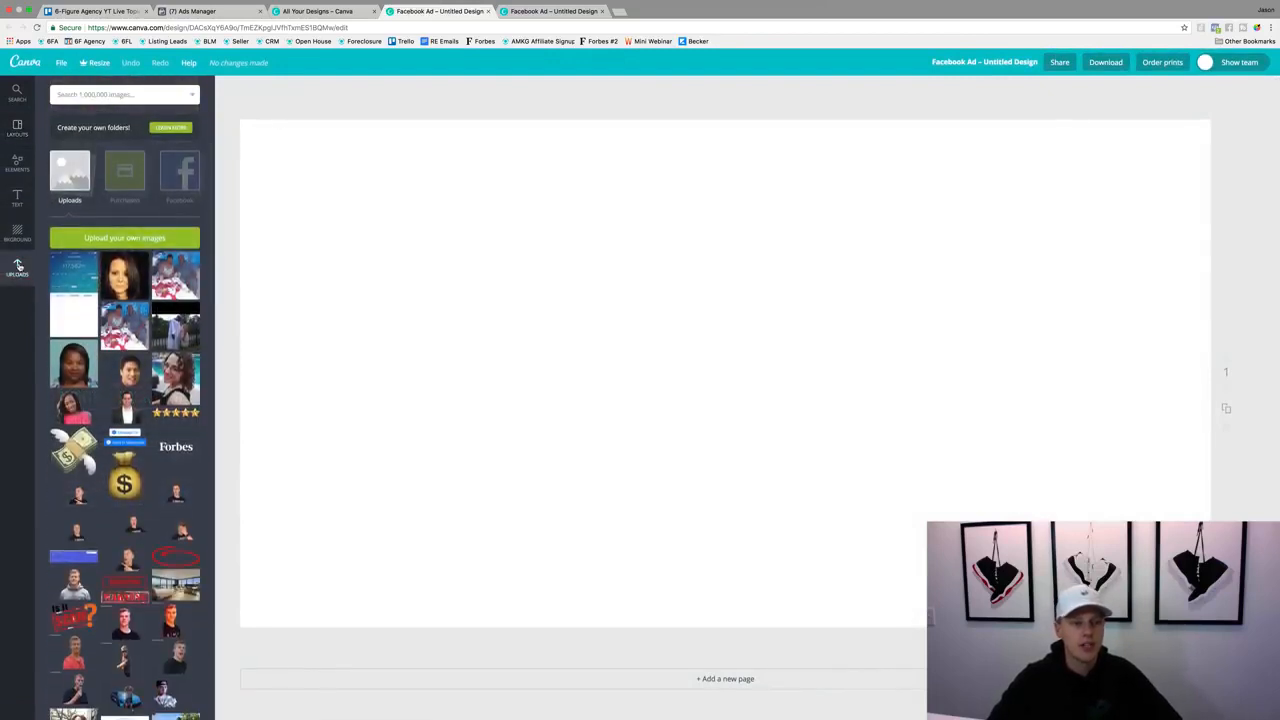
scroll(125, 400, down, 5)
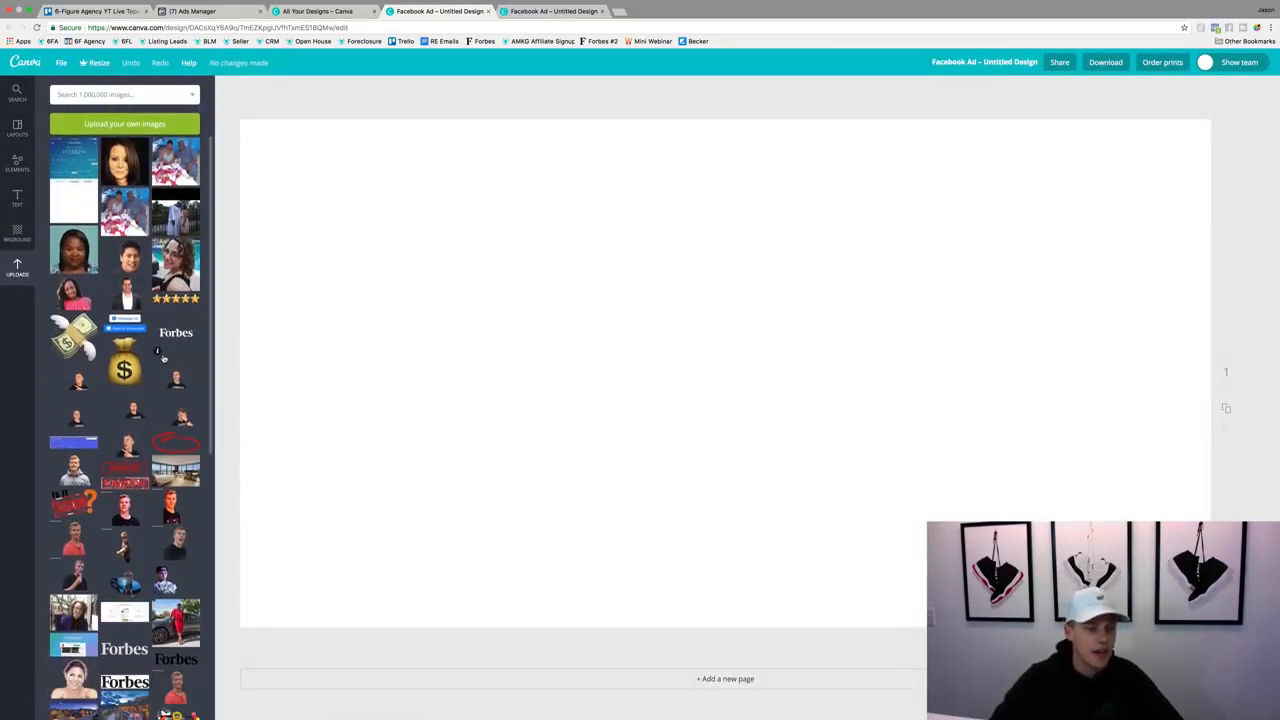
click(76, 348)
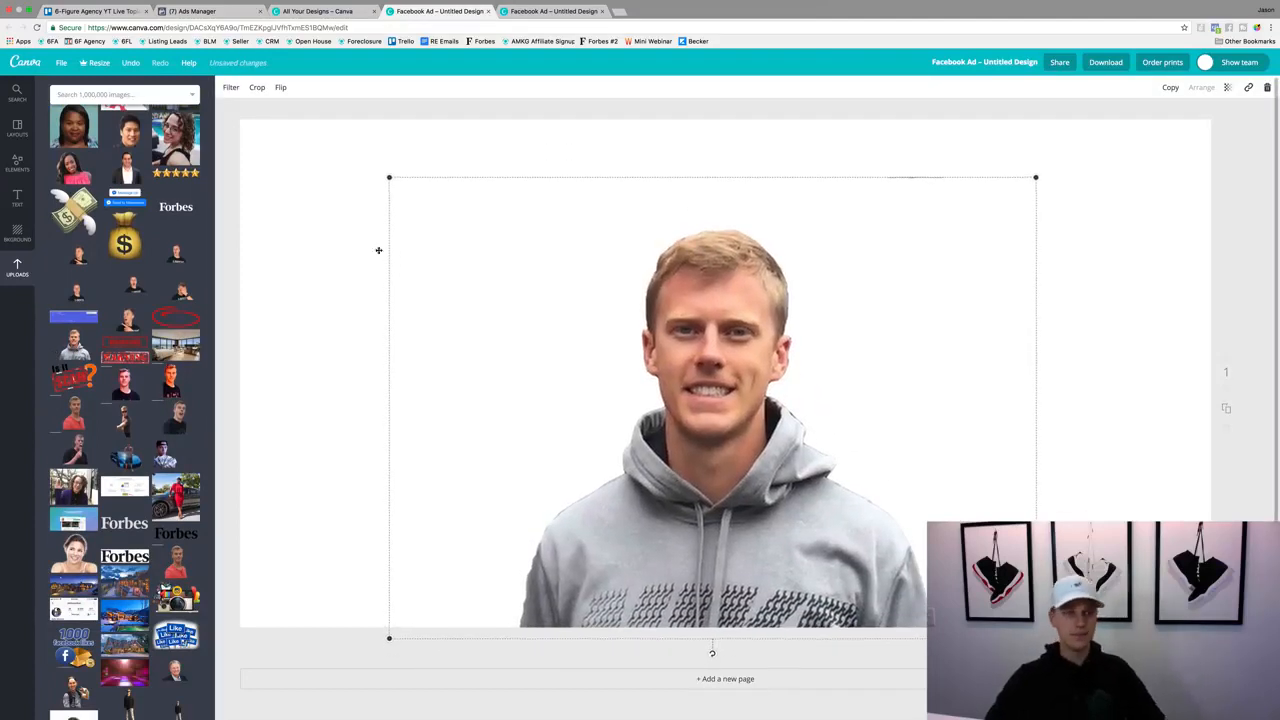
Step: Try two uploaded house photos on the design, including the wide dusk mansion with the moon, and remove each one
scroll(96, 265, up, 5)
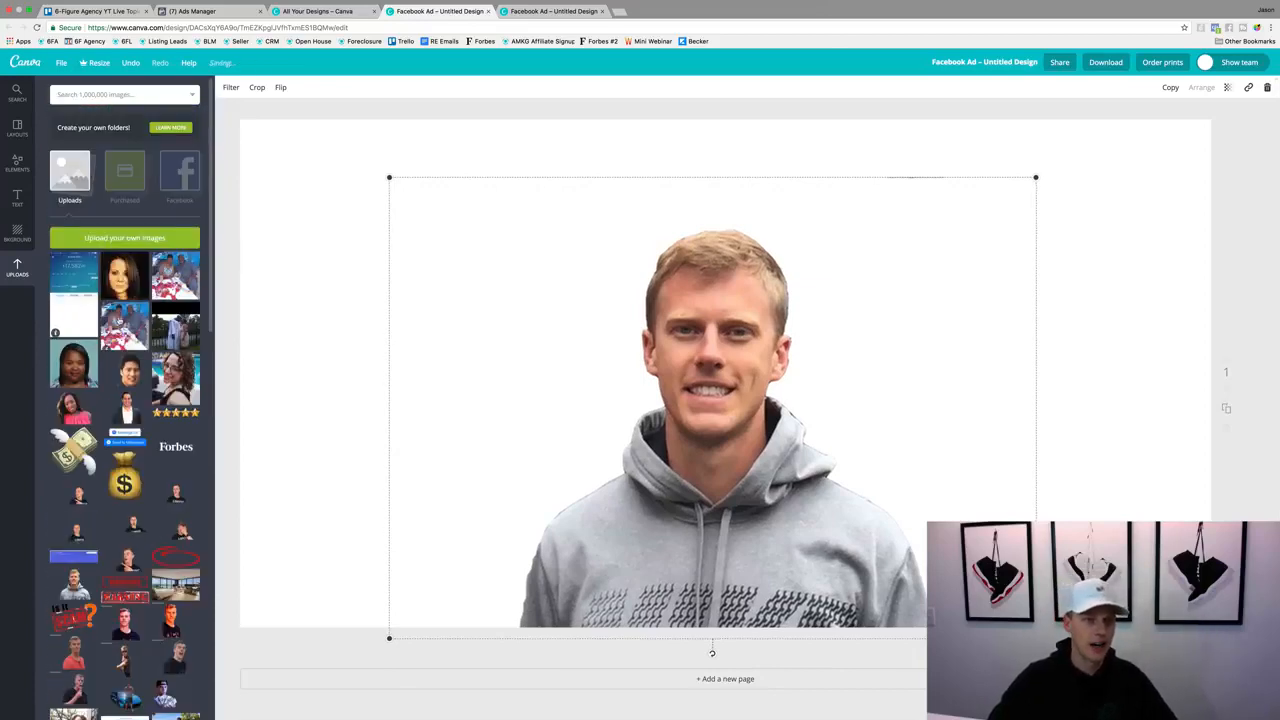
scroll(120, 330, down, 5)
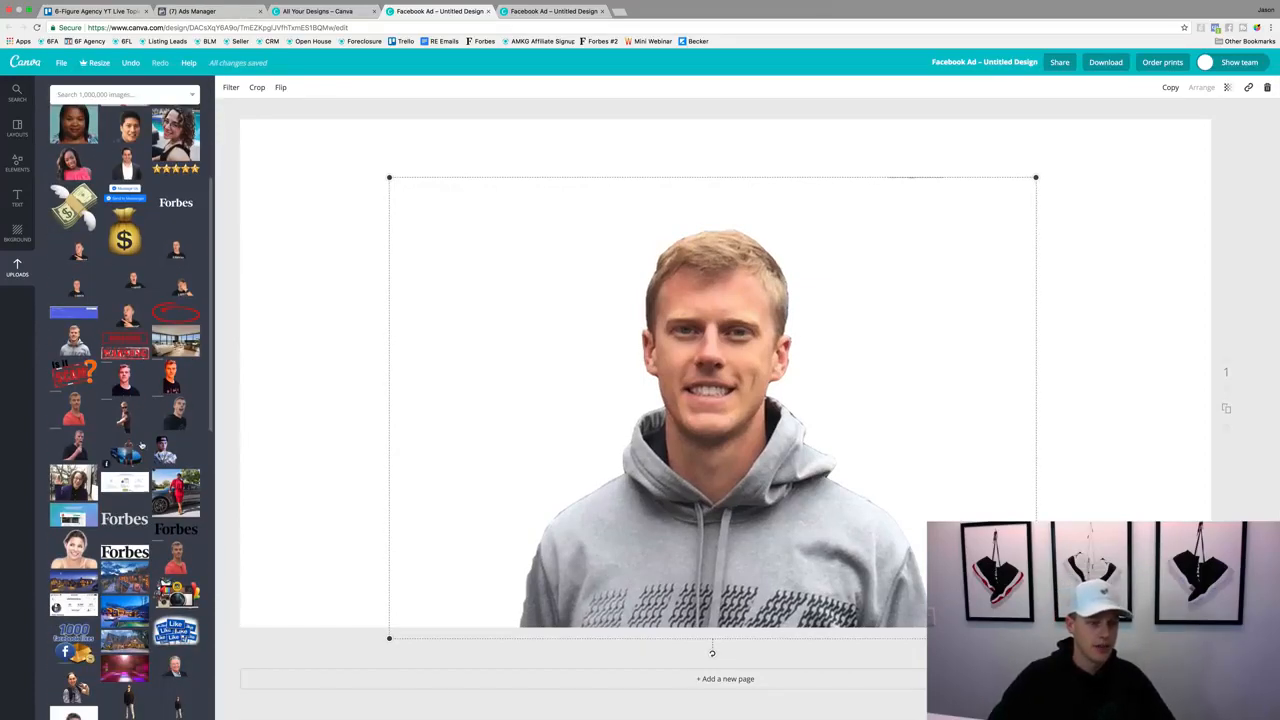
click(74, 582)
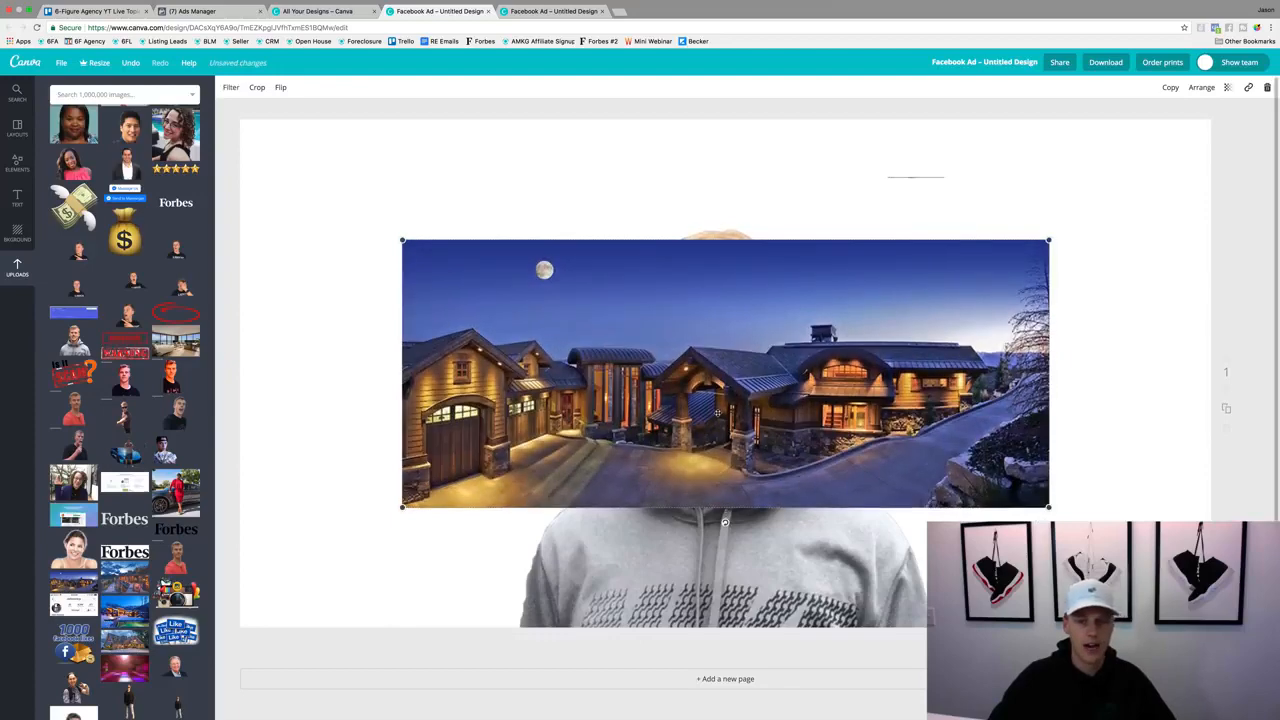
key(Delete)
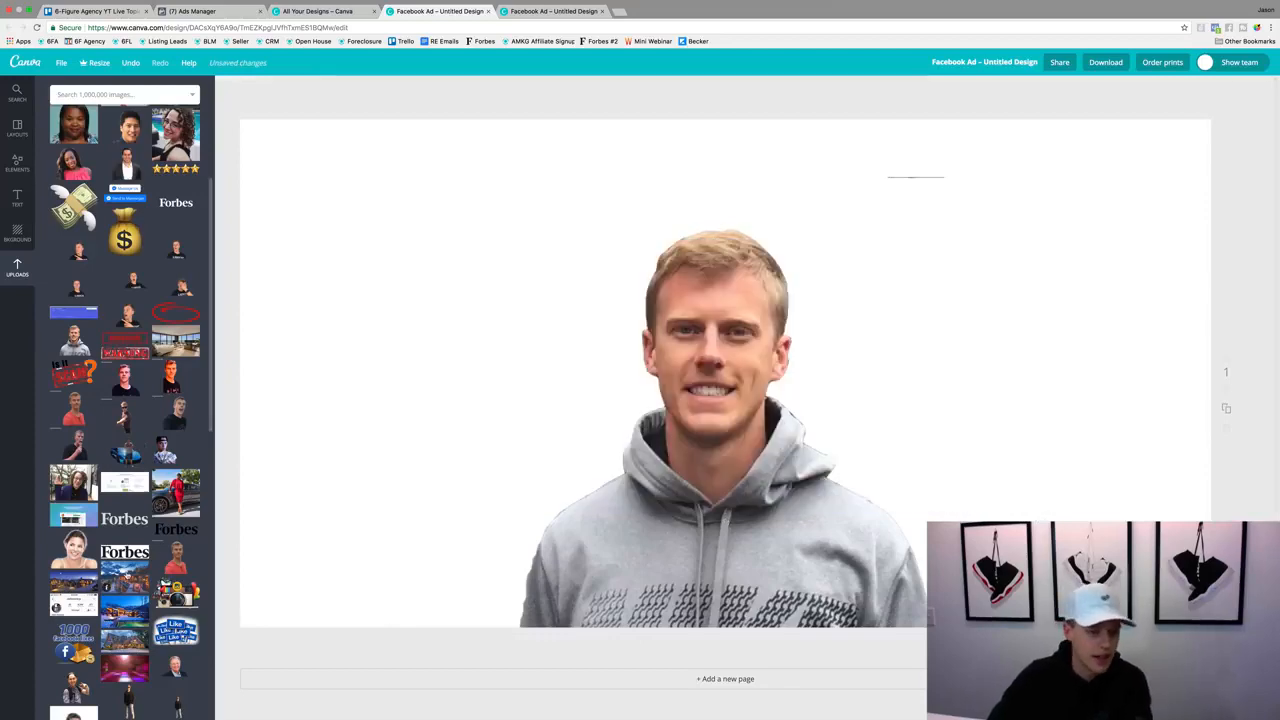
click(124, 578)
key(Delete)
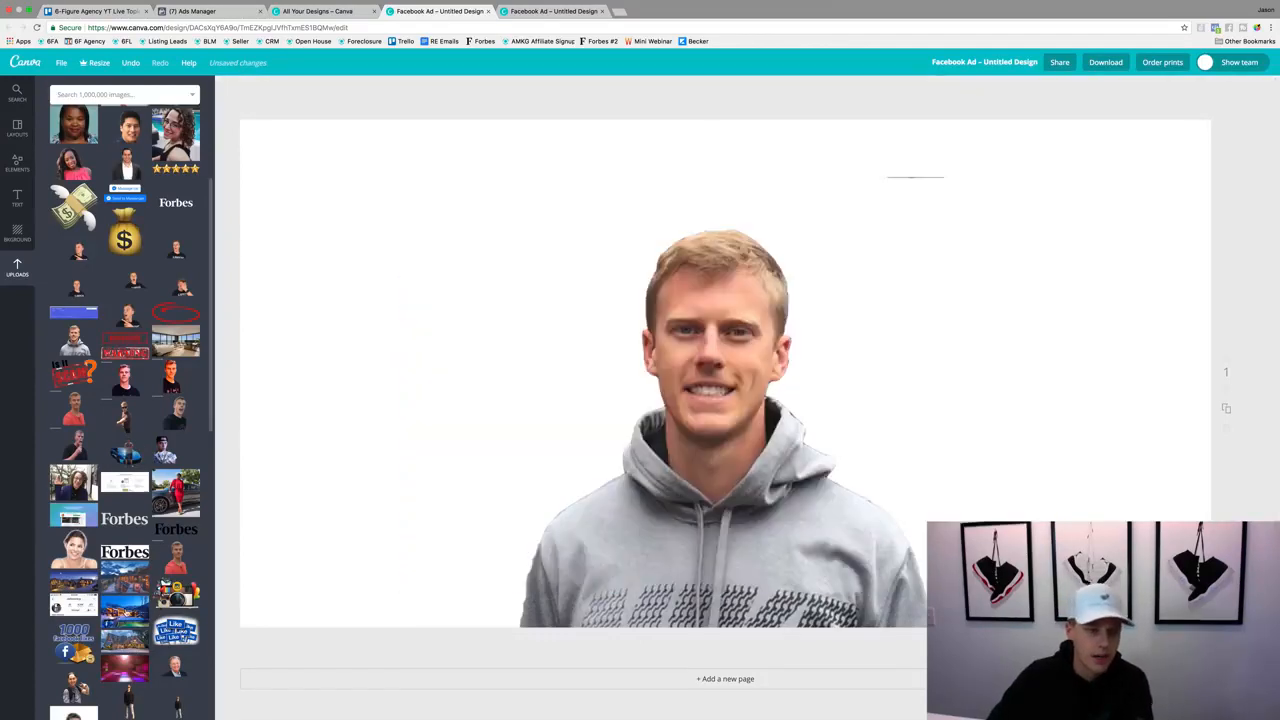
Step: Add the uploaded snowy mansion photo, enlarge it to fill the design behind the portrait, and adjust both images' positions
click(122, 613)
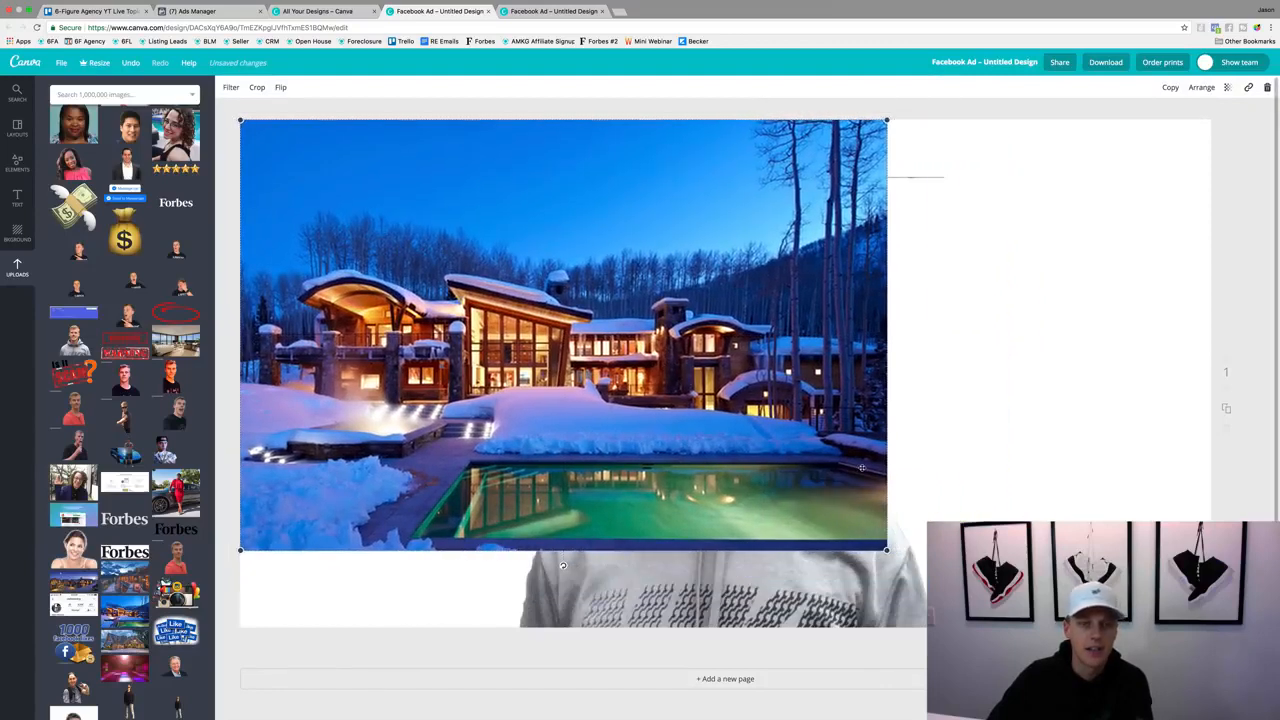
drag(886, 548, 1212, 718)
key(super+bracketleft)
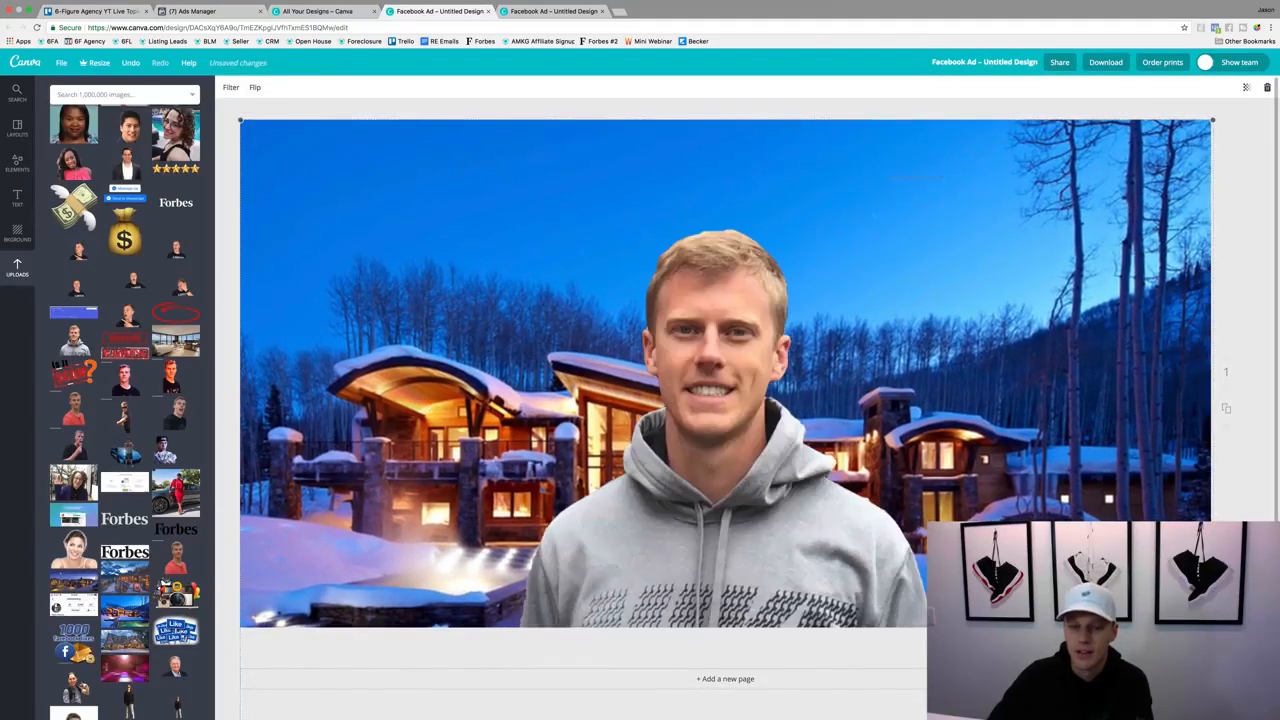
mouse_move(938, 503)
mouse_down()
mouse_move(935, 479)
mouse_move(936, 511)
mouse_up()
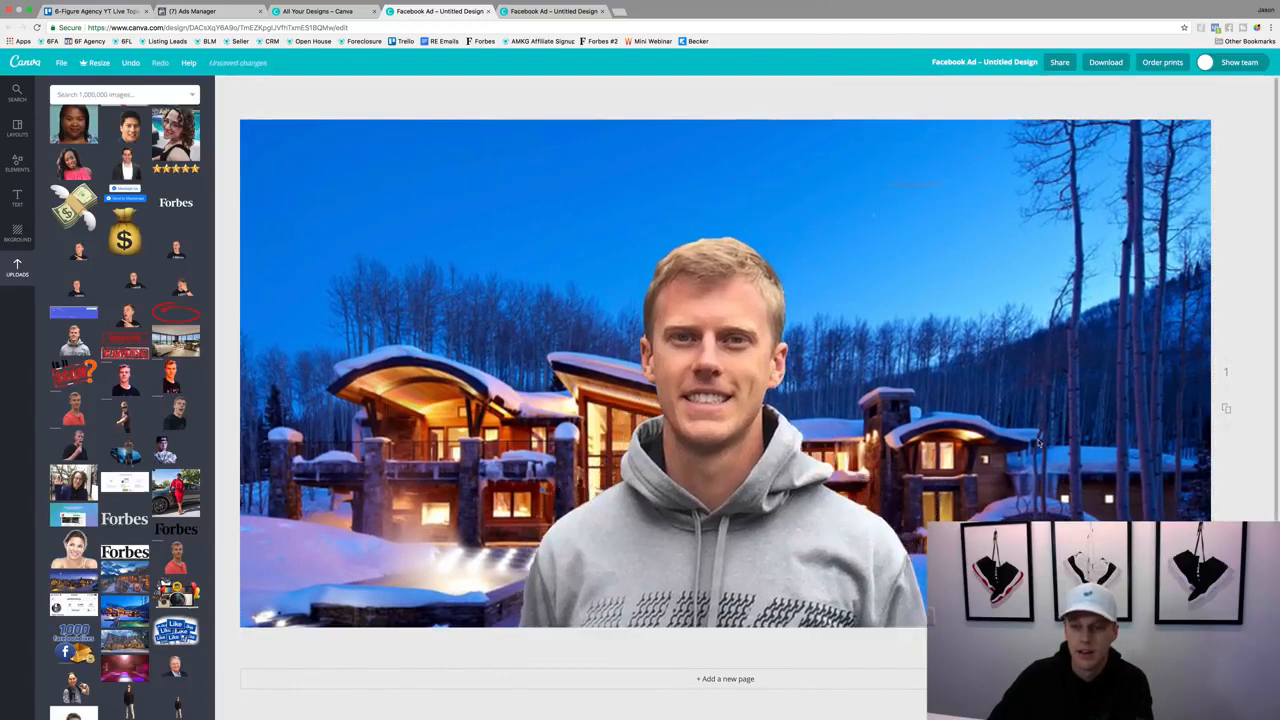
drag(1073, 403, 1071, 357)
mouse_move(715, 542)
mouse_down()
mouse_move(843, 418)
mouse_move(771, 533)
mouse_move(718, 555)
mouse_move(724, 537)
mouse_up()
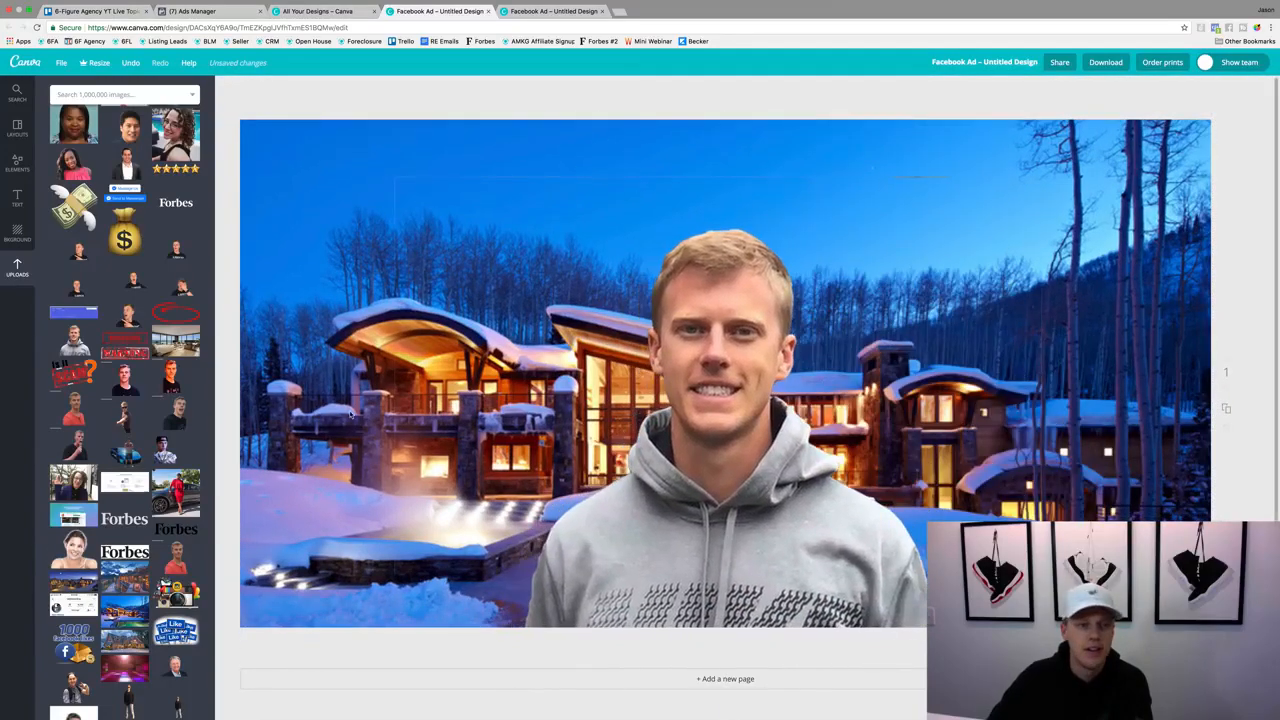
Step: Add a heading reading "Test Ad" to the design
click(16, 198)
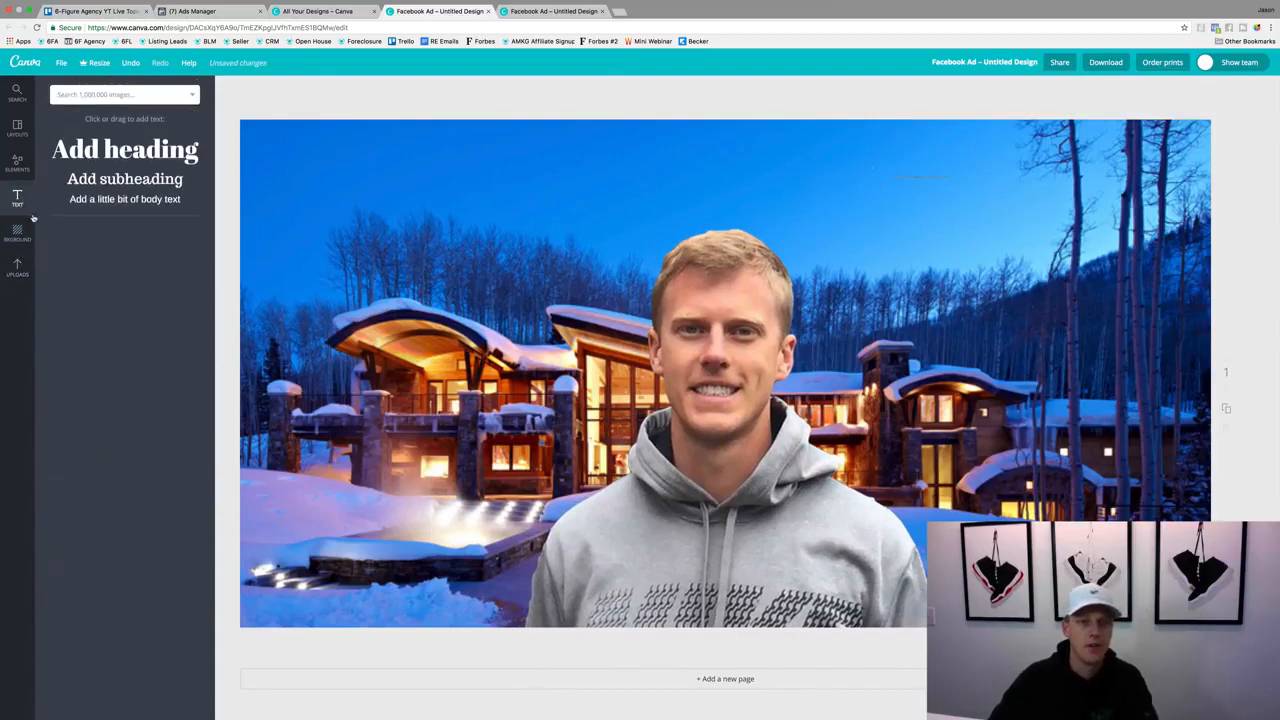
click(125, 149)
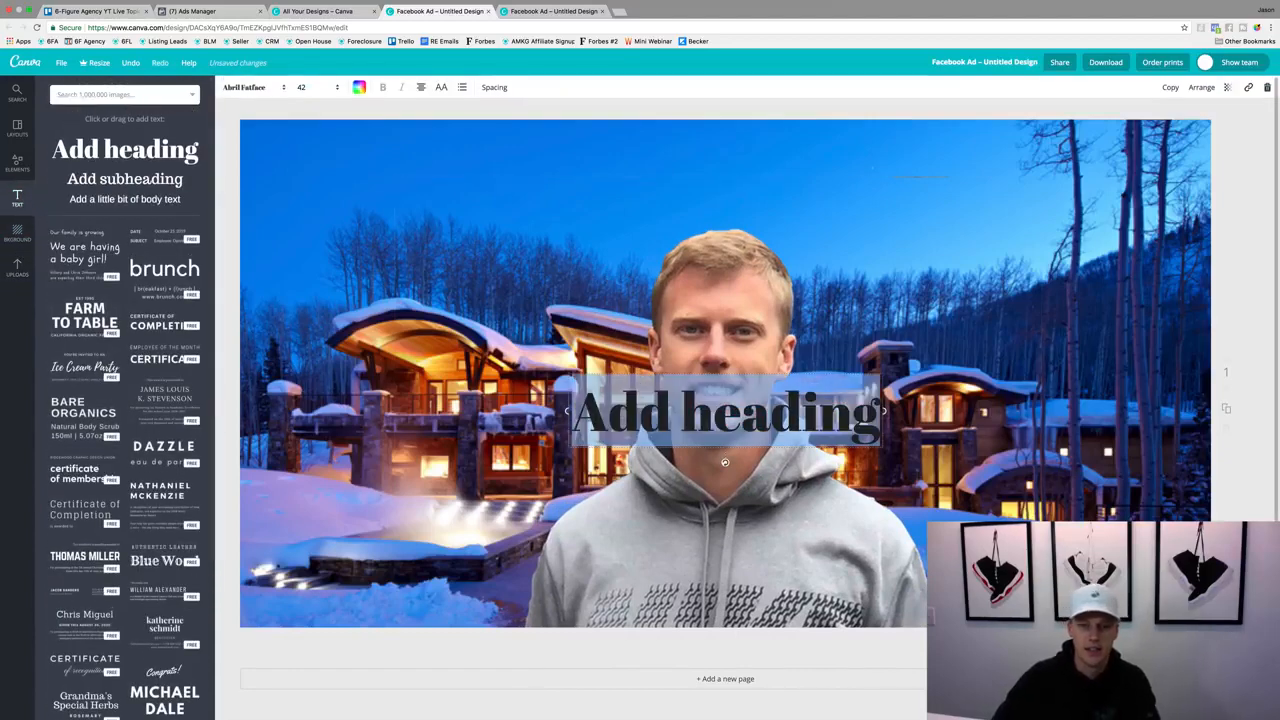
text(Test Ad)
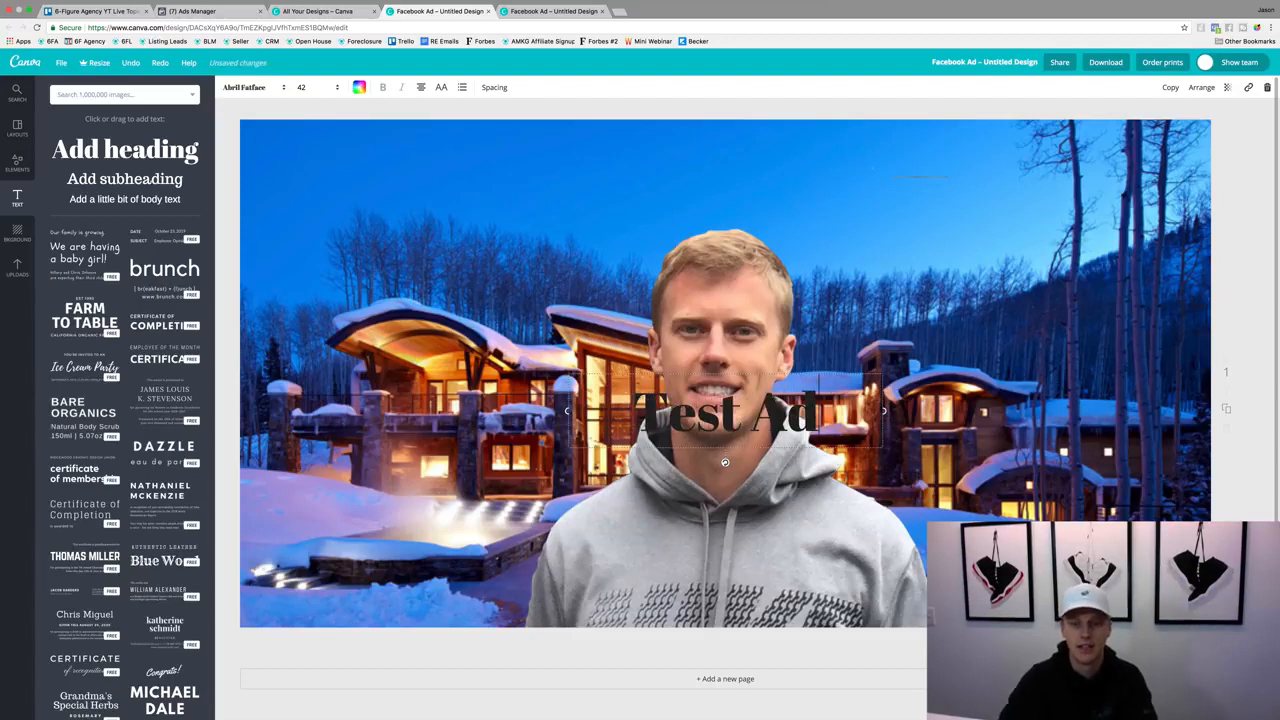
Step: Format the "Test Ad" heading in white Aileron Heavy and move it to the upper-left sky area of the image
key(super+a)
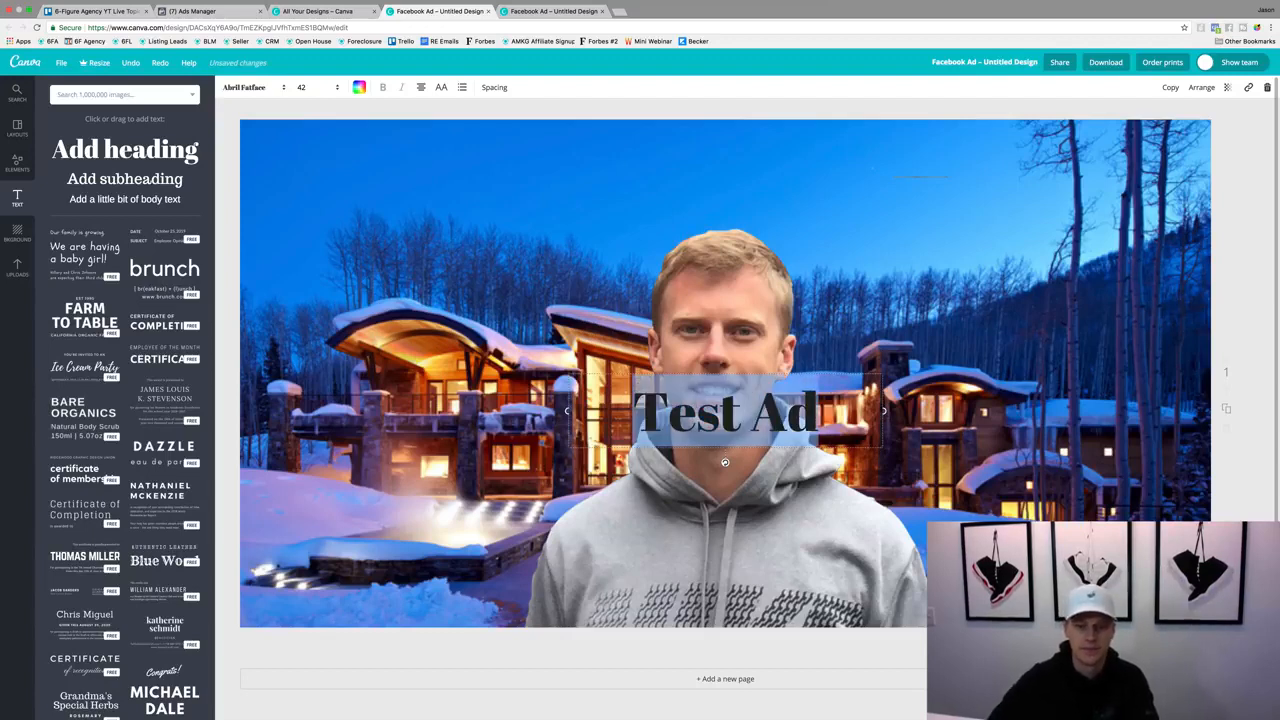
click(360, 89)
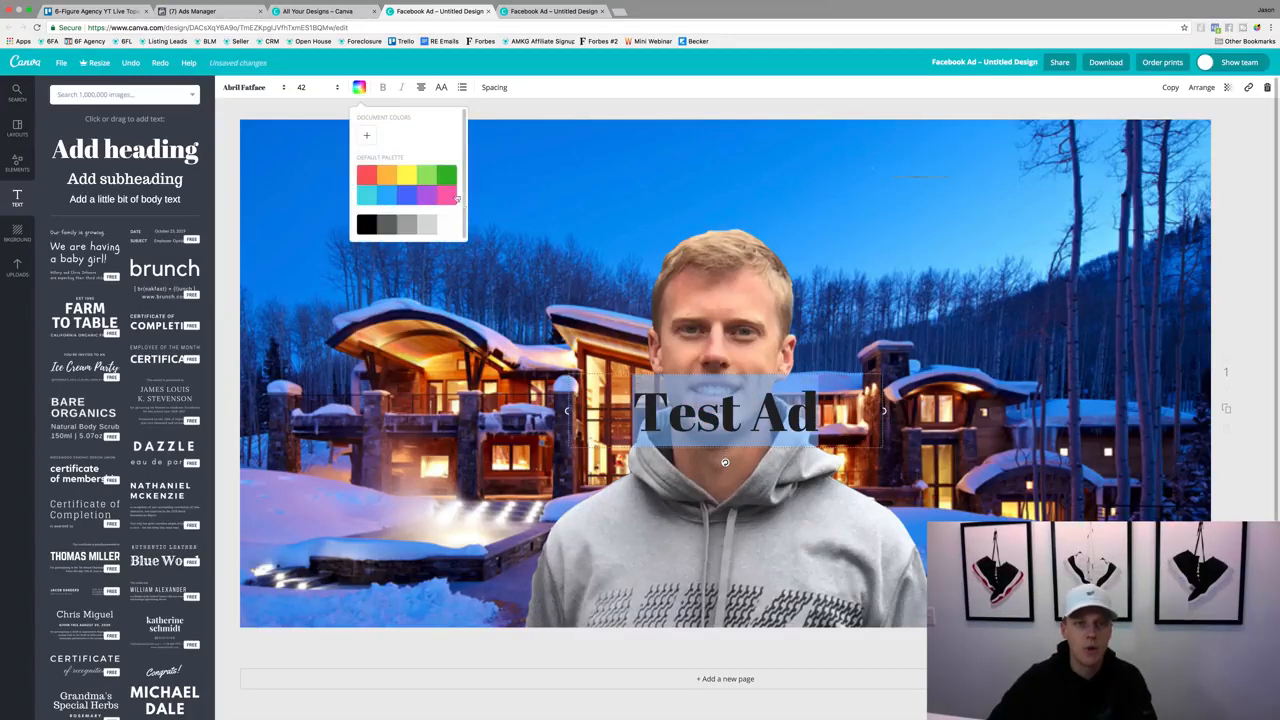
click(447, 226)
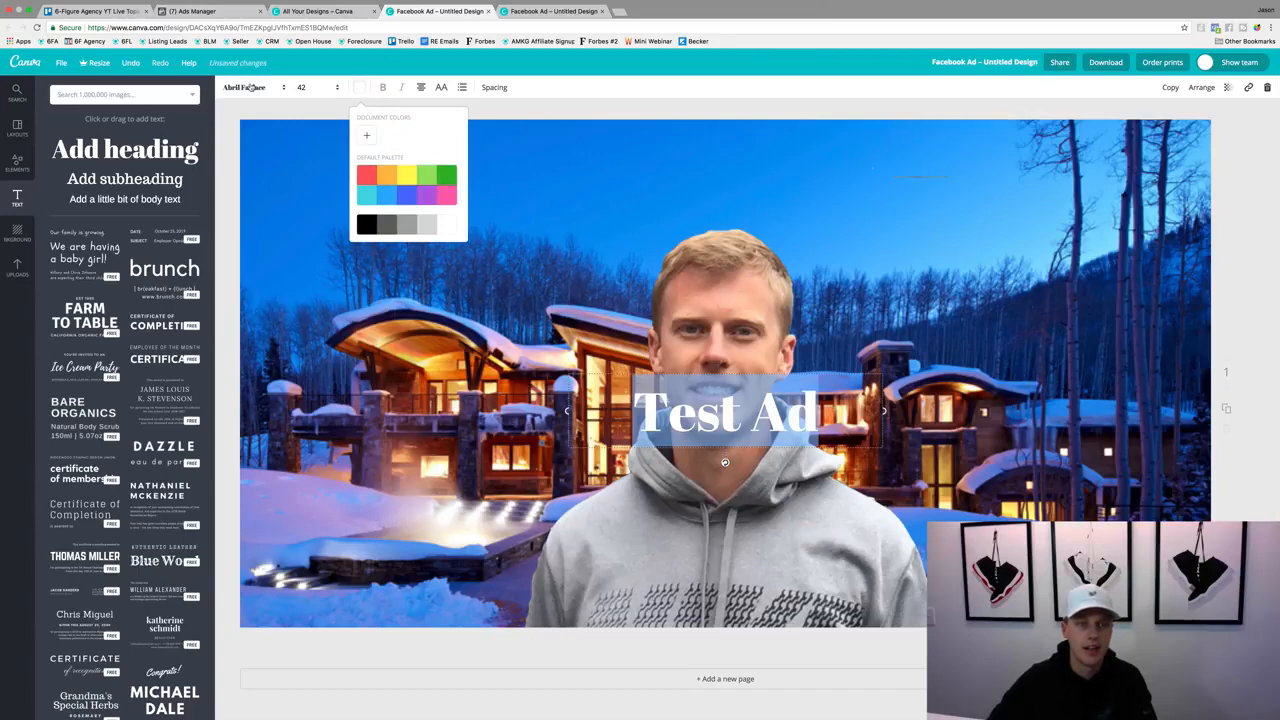
click(250, 87)
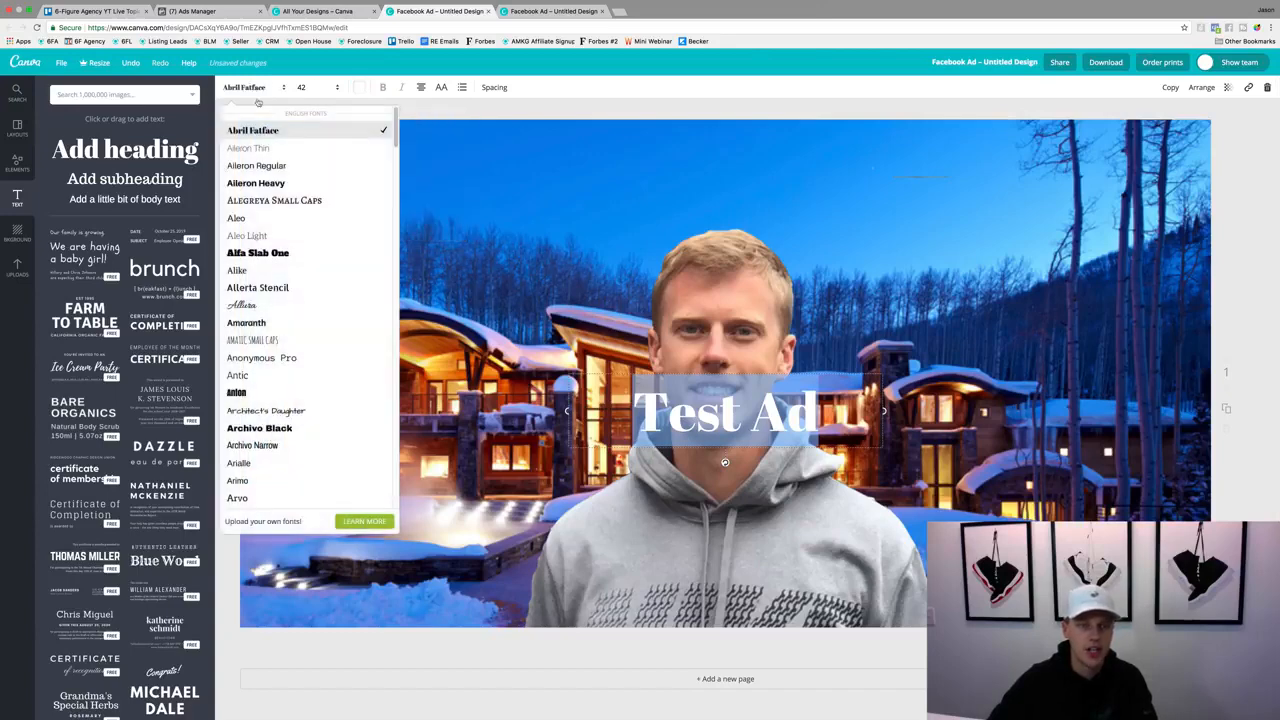
click(262, 183)
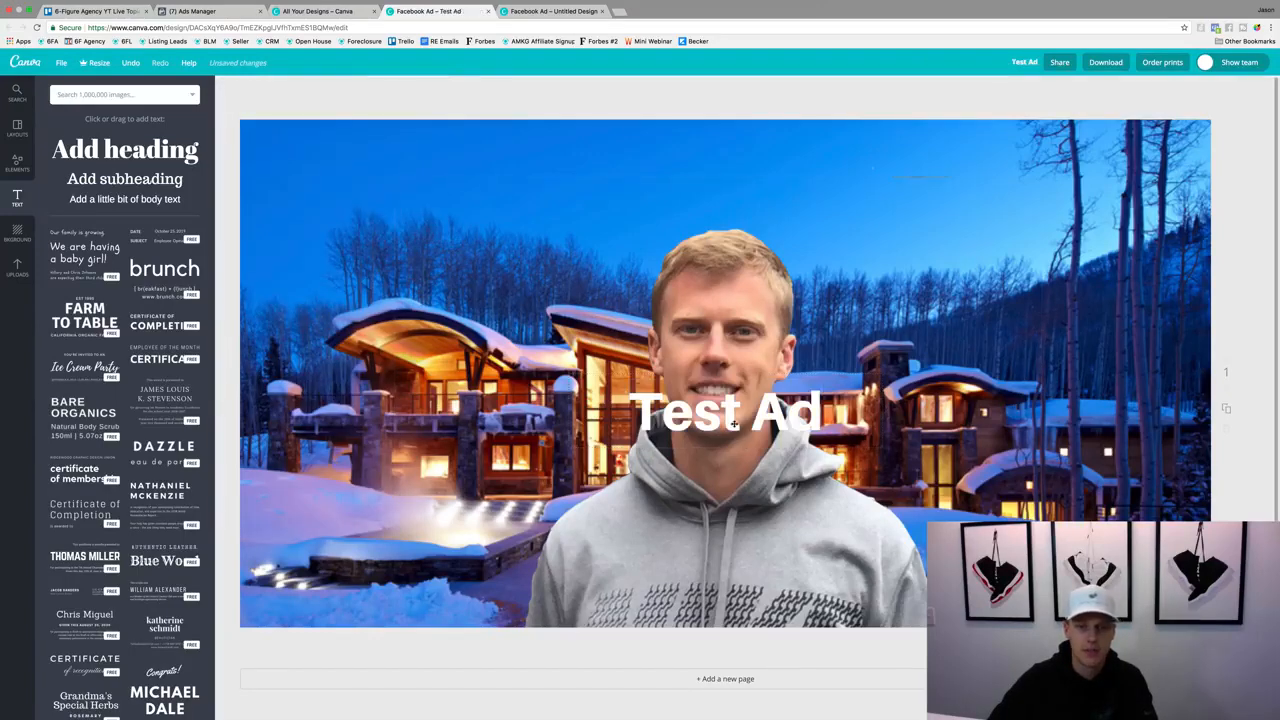
drag(734, 424, 413, 177)
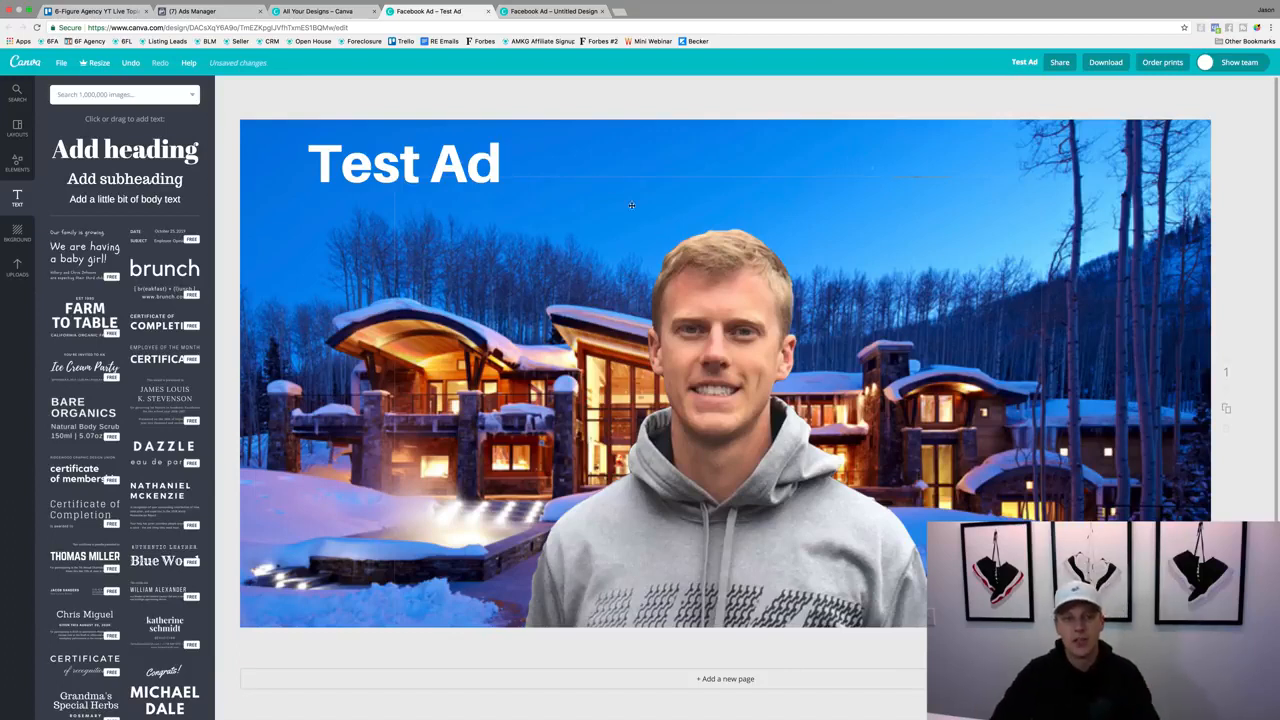
Step: Delete the "Test Ad" heading from the design and move the man's portrait to the right side of the mansion background
click(456, 150)
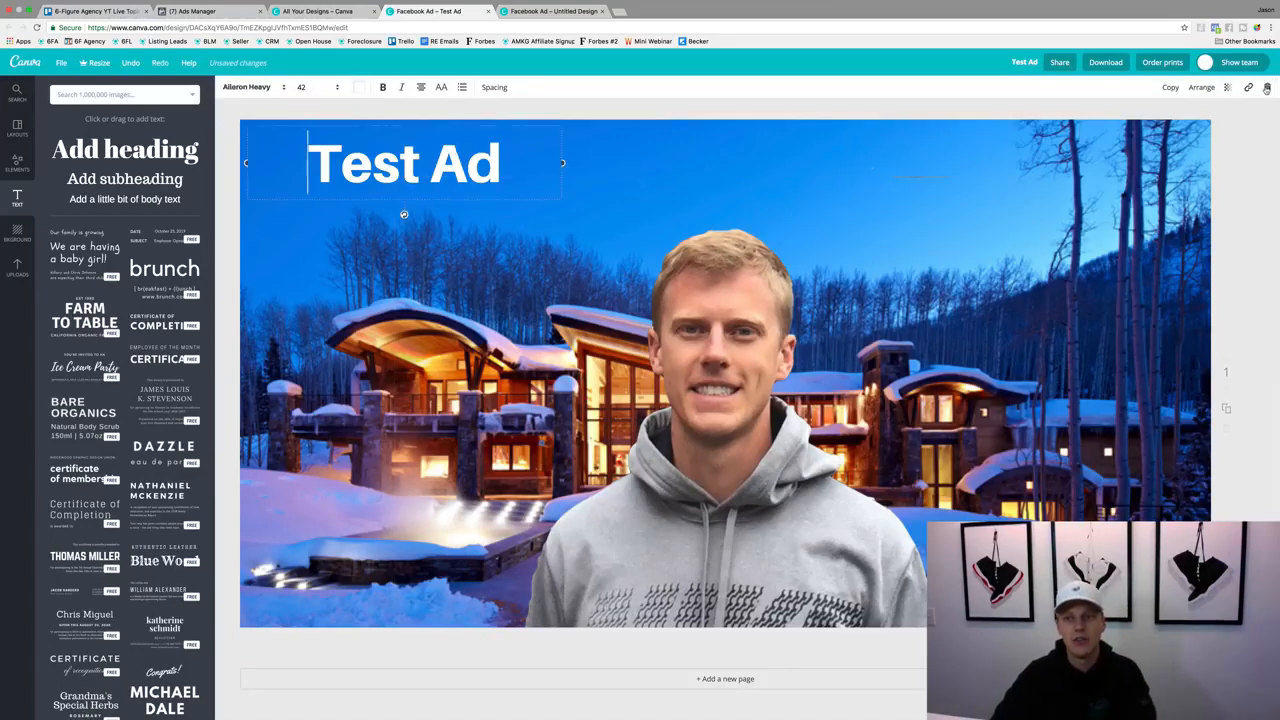
click(1267, 88)
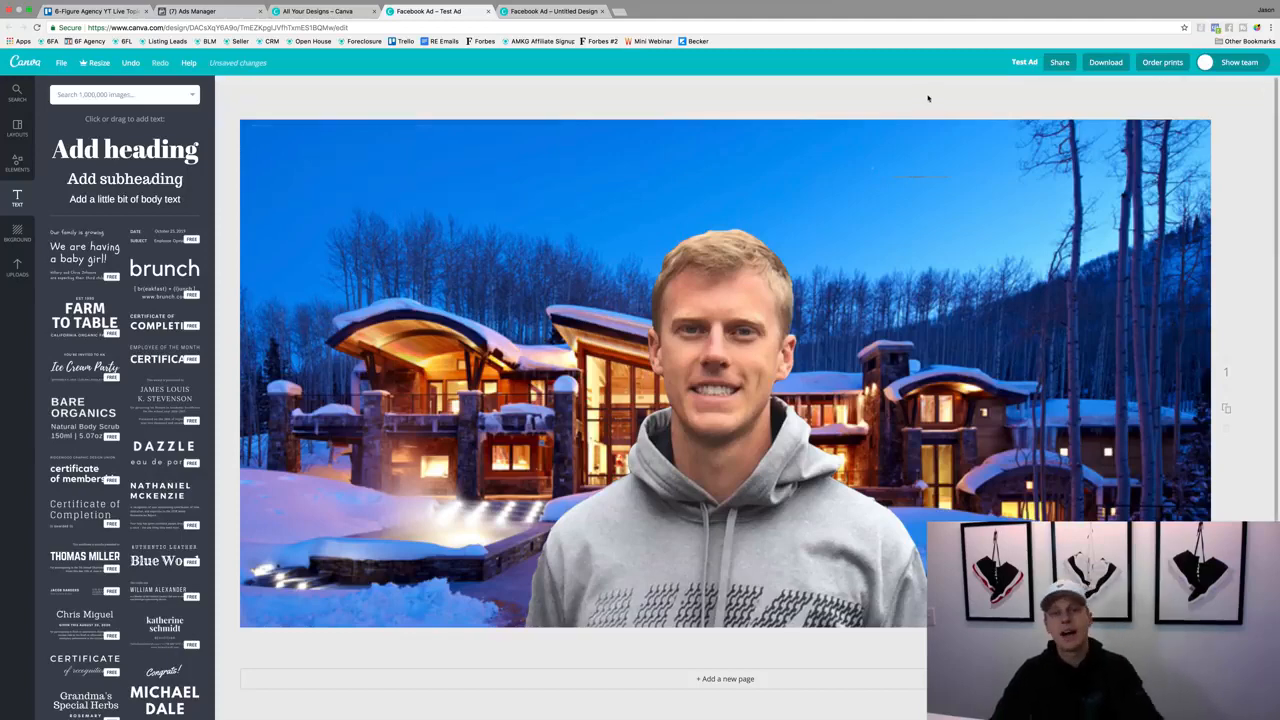
drag(731, 493, 1005, 476)
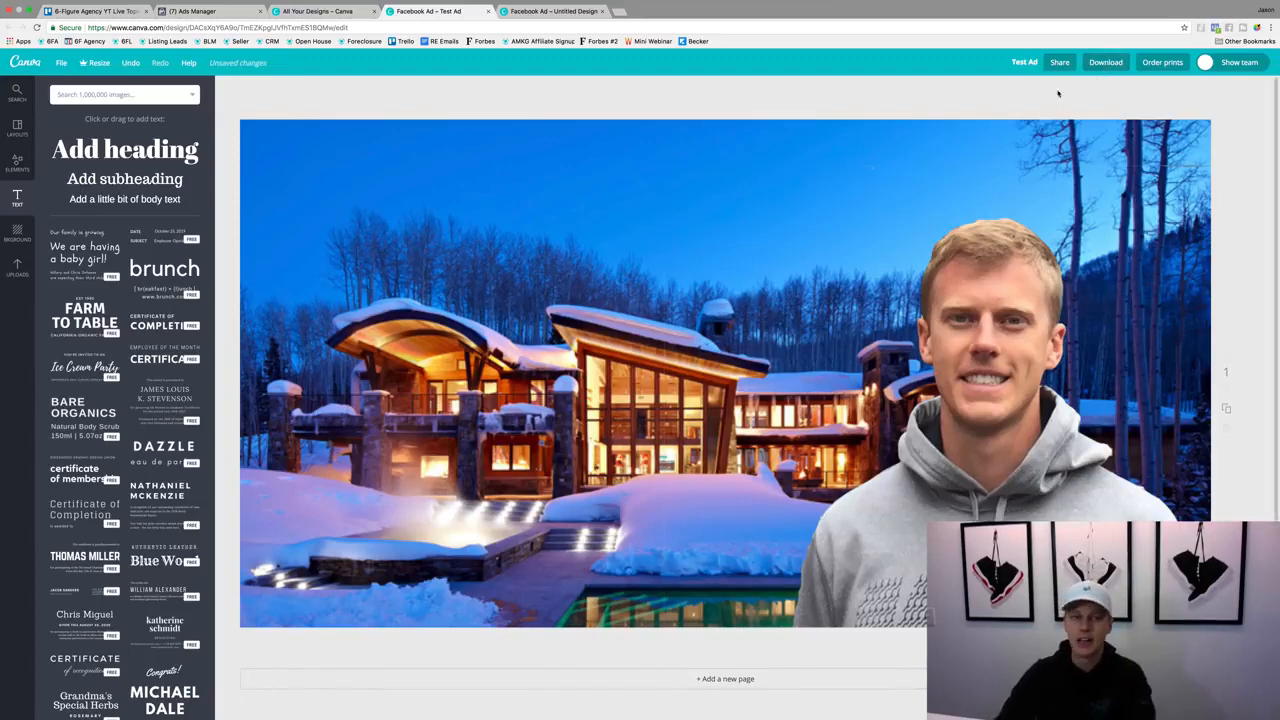
Step: Switch to Ads Manager and remove the 668 × 668 portrait from the ad's images
click(216, 13)
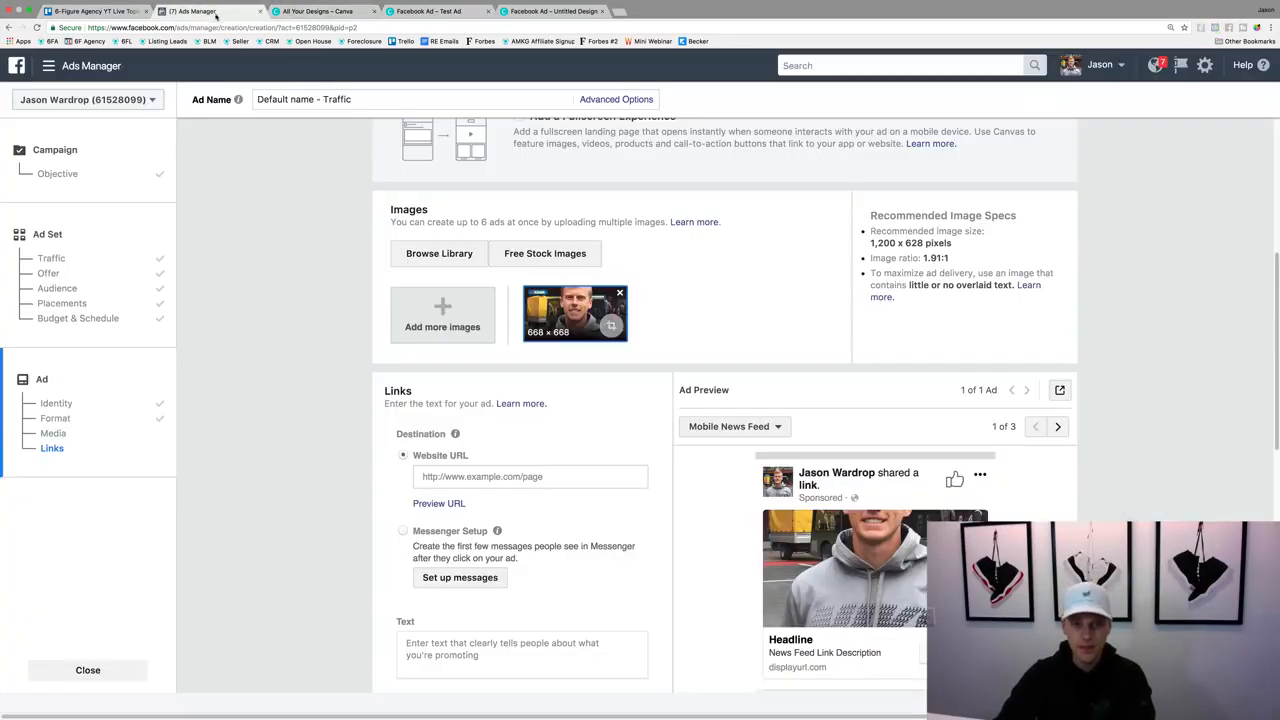
click(620, 293)
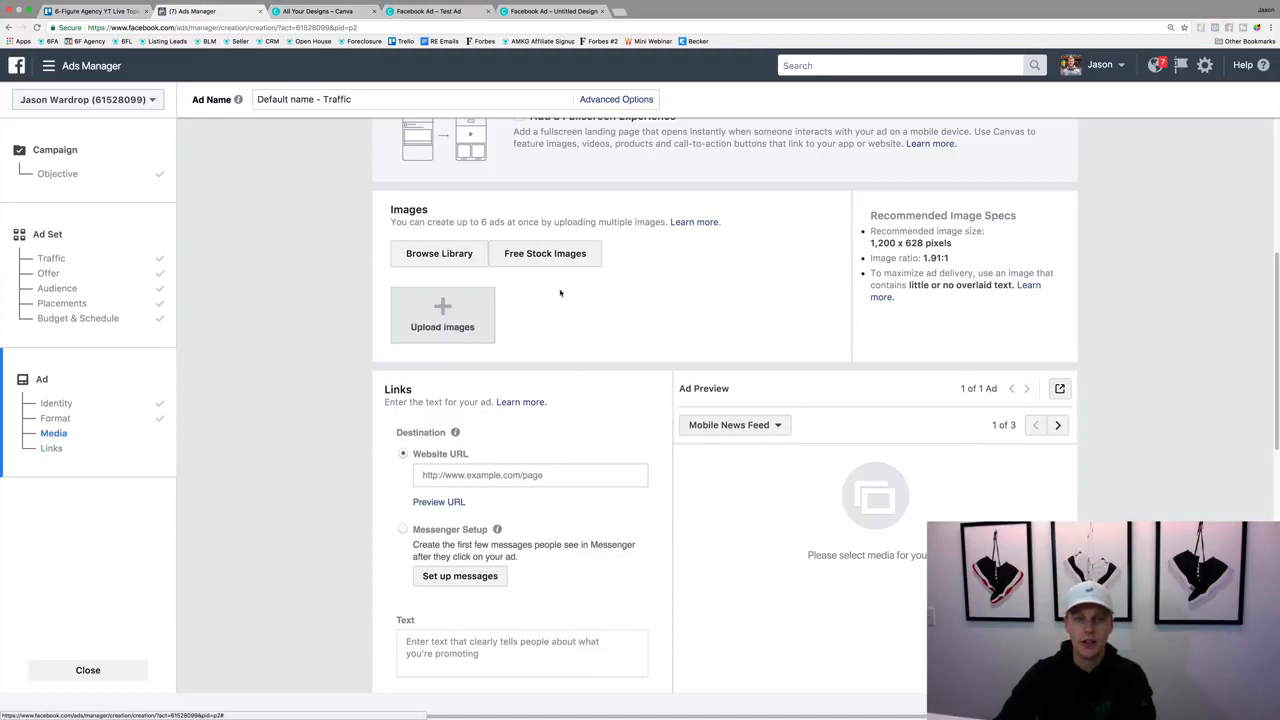
click(442, 317)
click(754, 215)
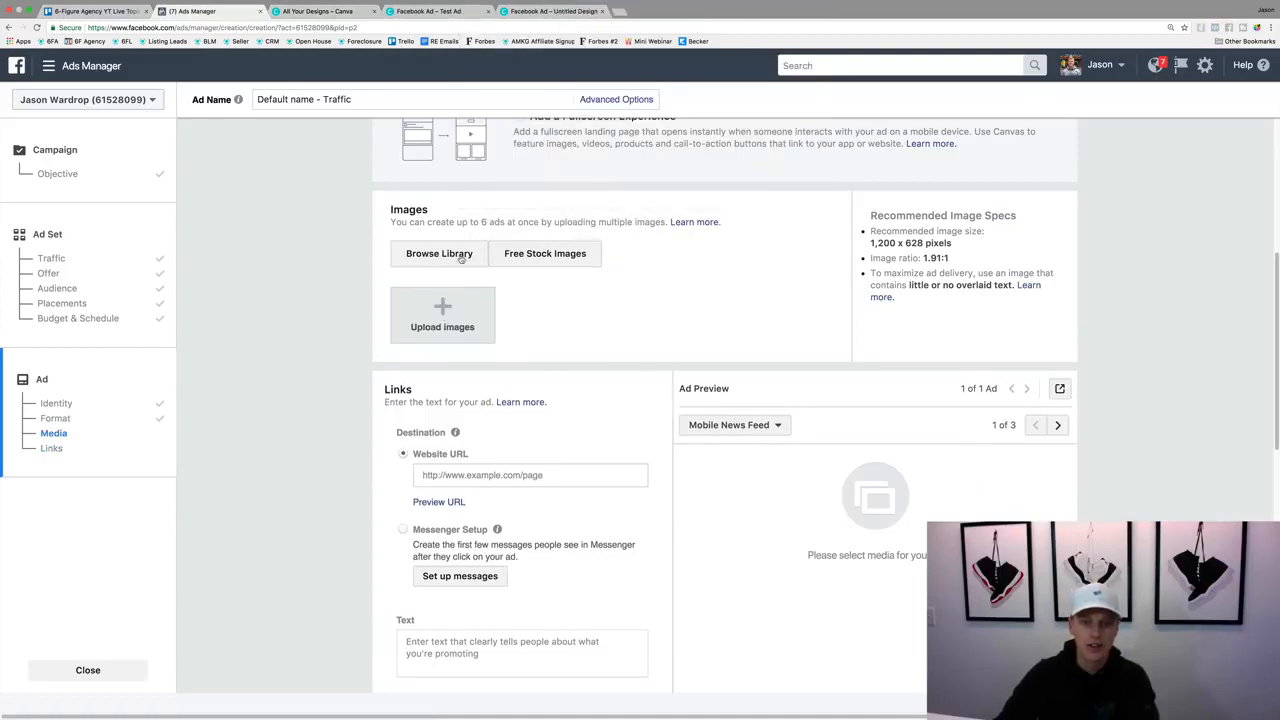
Step: Choose the 1590 × 860 gray house photo from the image library's Ad Images as the ad image
click(461, 257)
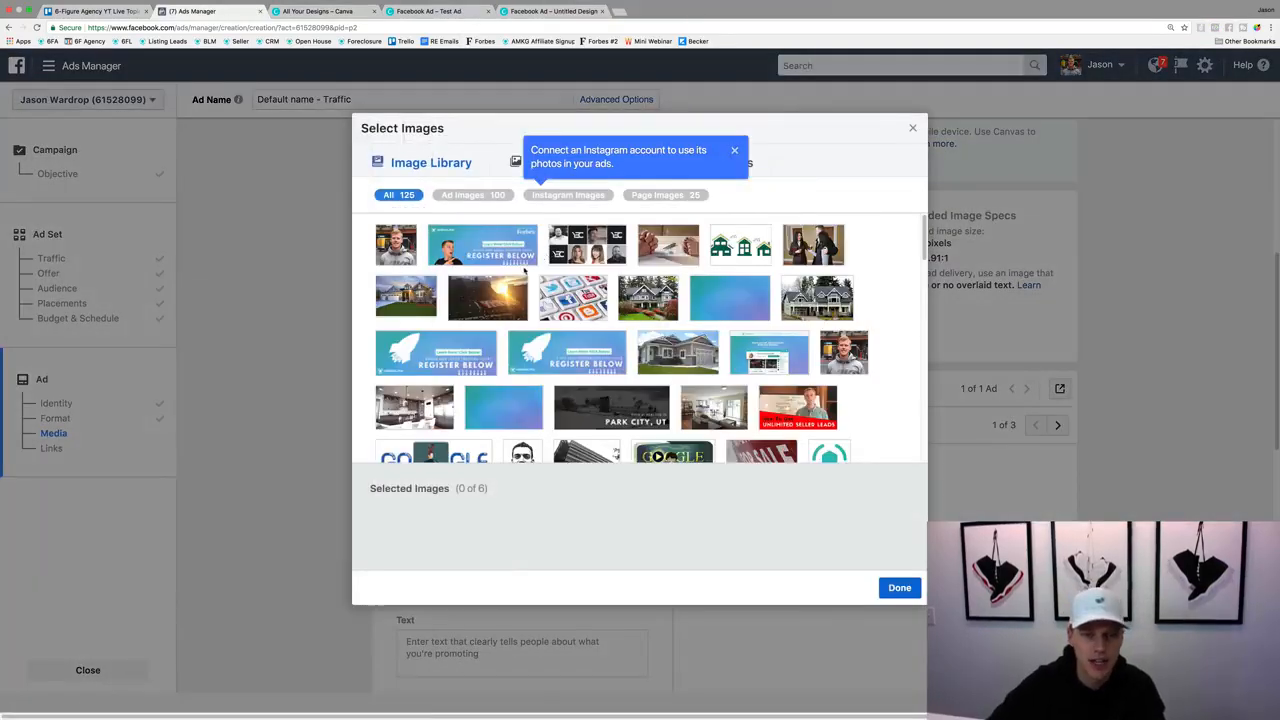
scroll(680, 305, down, 3)
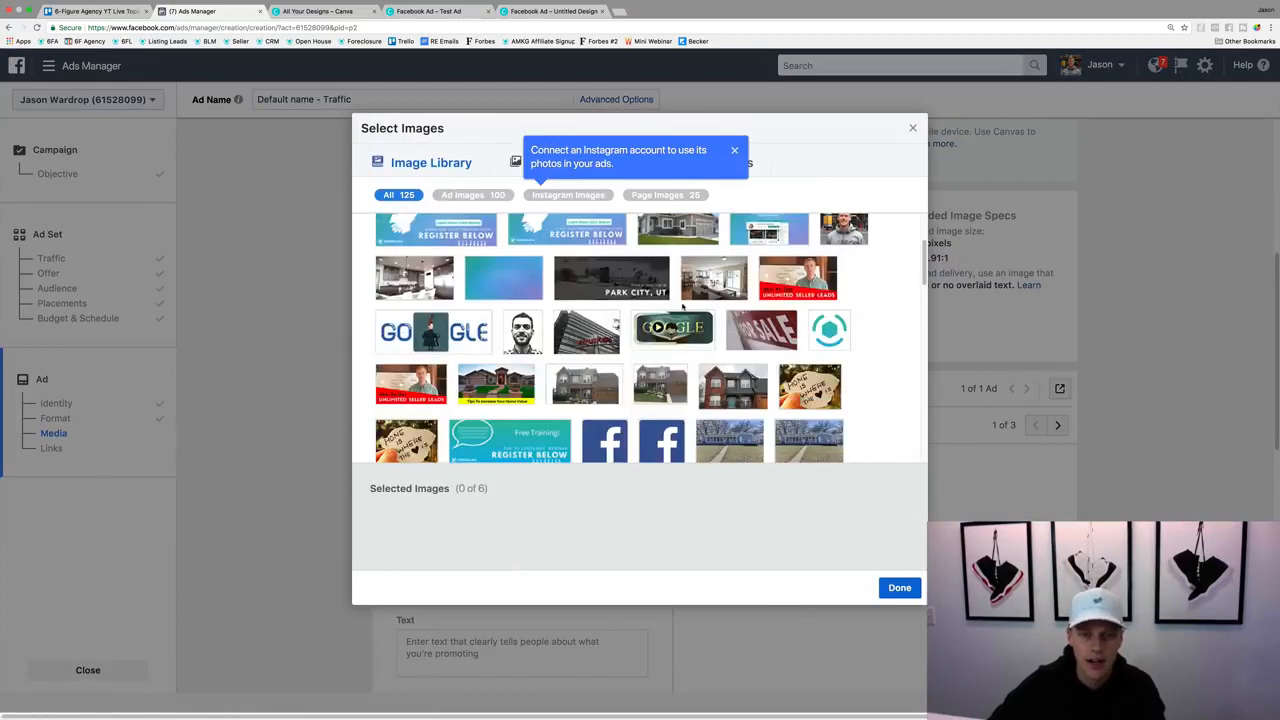
scroll(683, 307, down, 3)
click(459, 196)
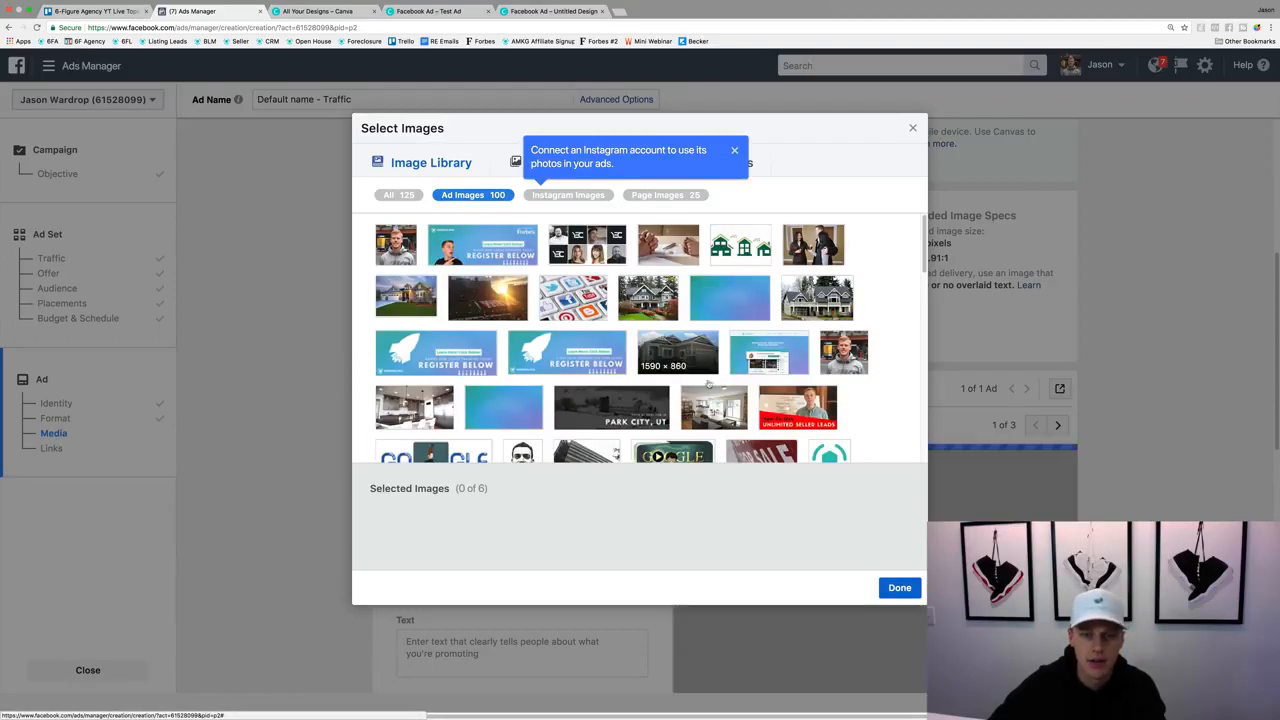
click(670, 366)
click(897, 588)
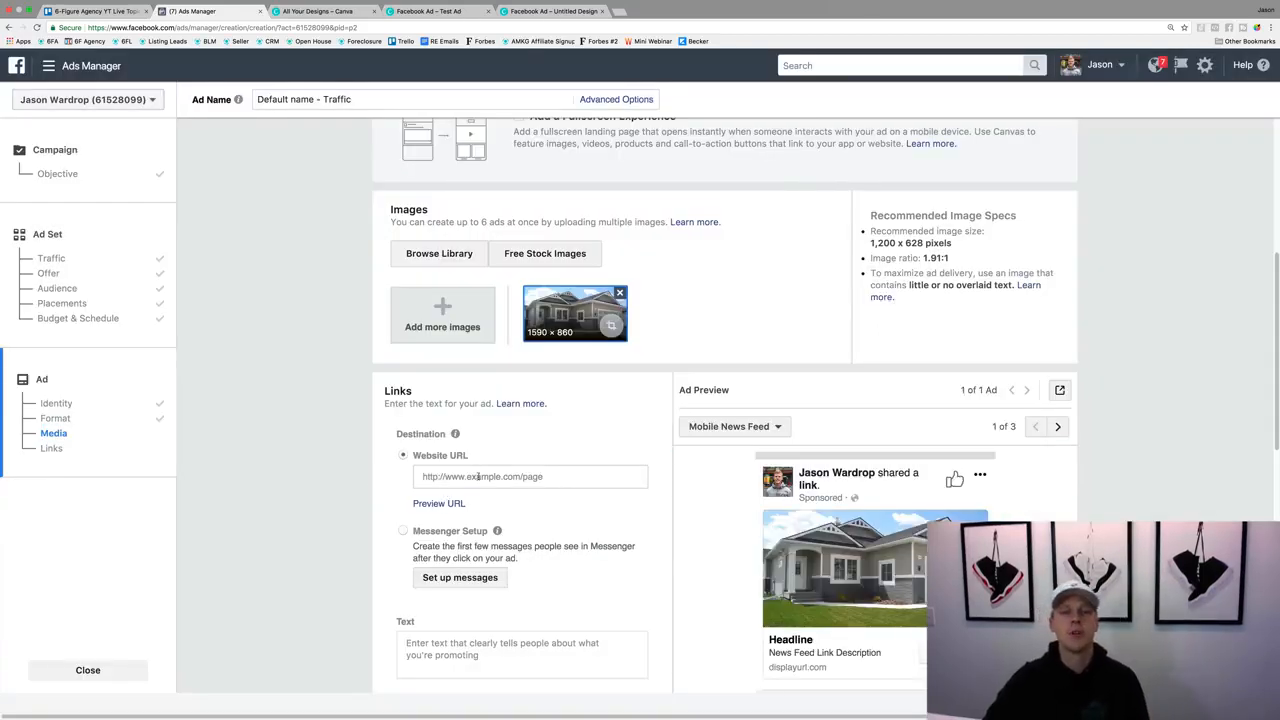
Step: Open google.com in a new browser tab and copy its address
key(ctrl+t)
text(google.com)
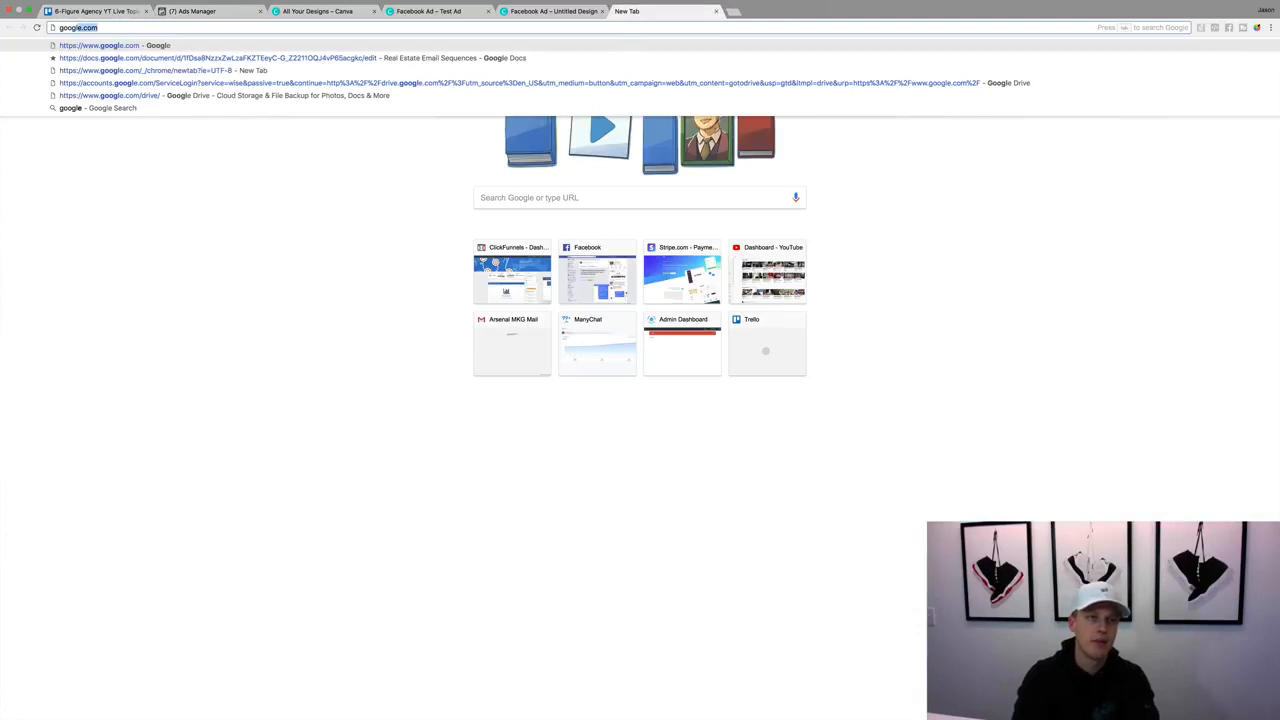
key(Return)
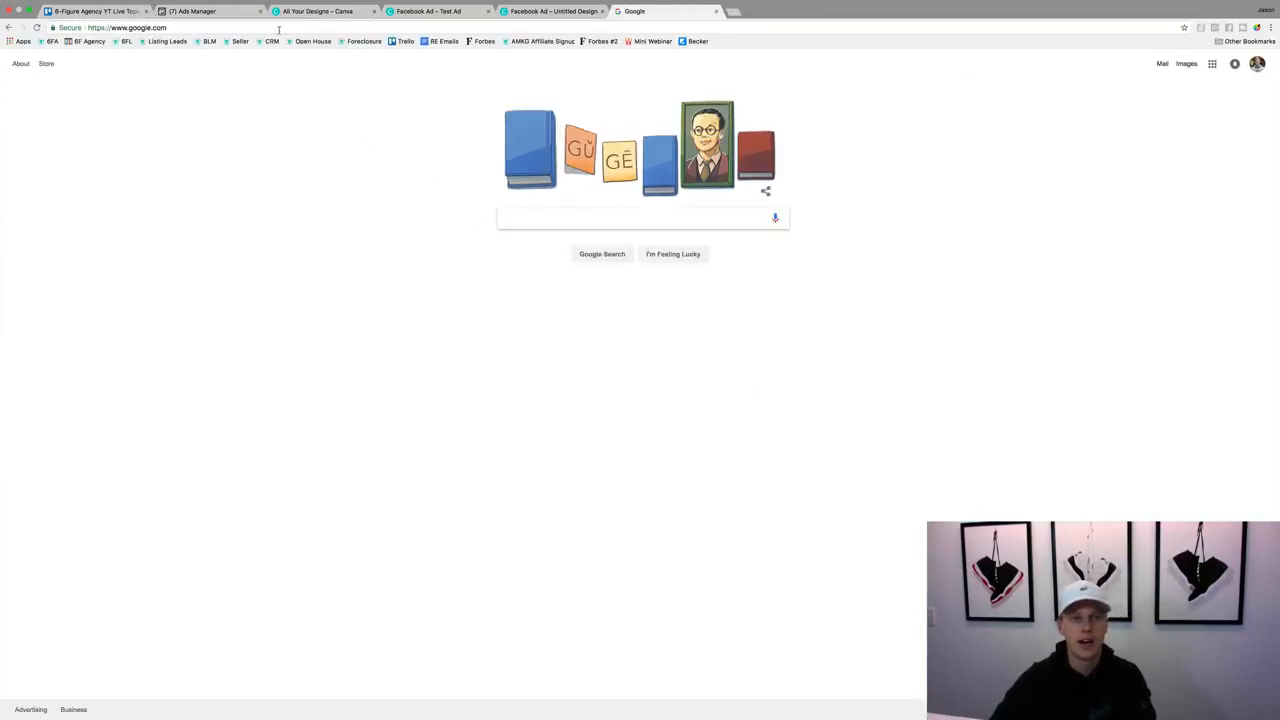
click(213, 25)
key(super+c)
click(198, 11)
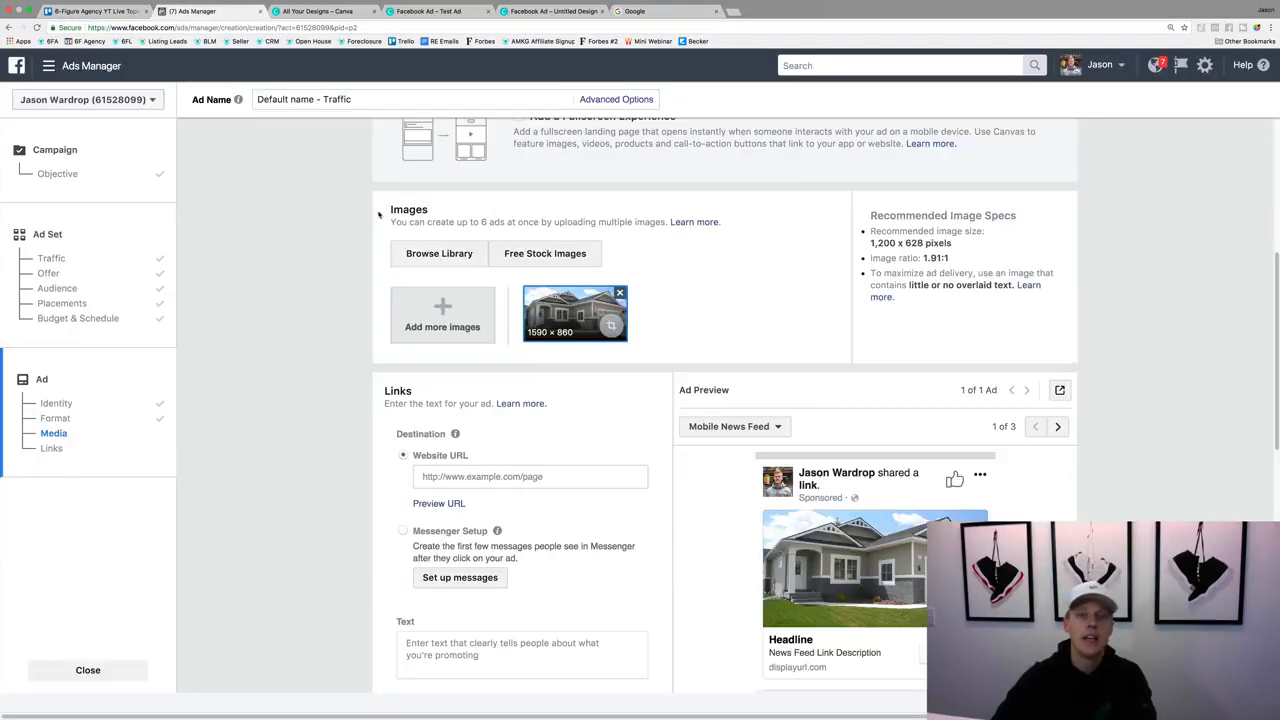
click(521, 474)
key(super+v)
click(511, 506)
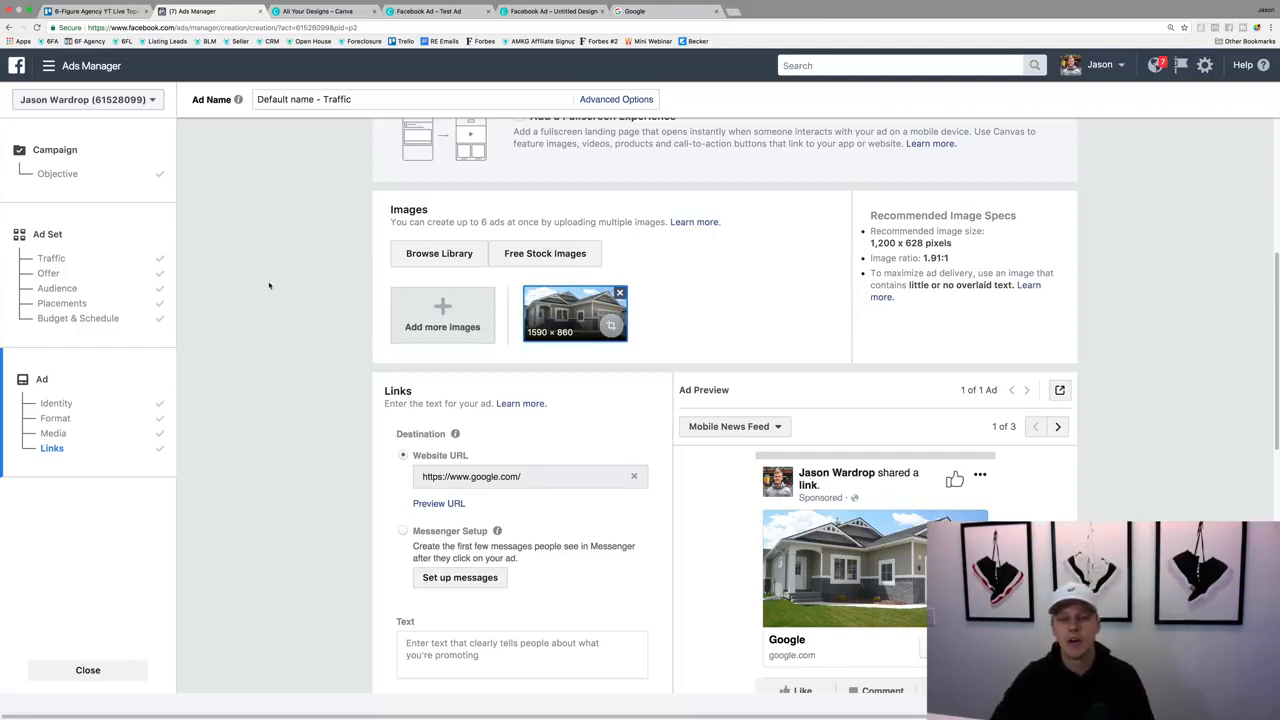
Step: Enter "Test text copy" as the ad's text
scroll(373, 378, down, 3)
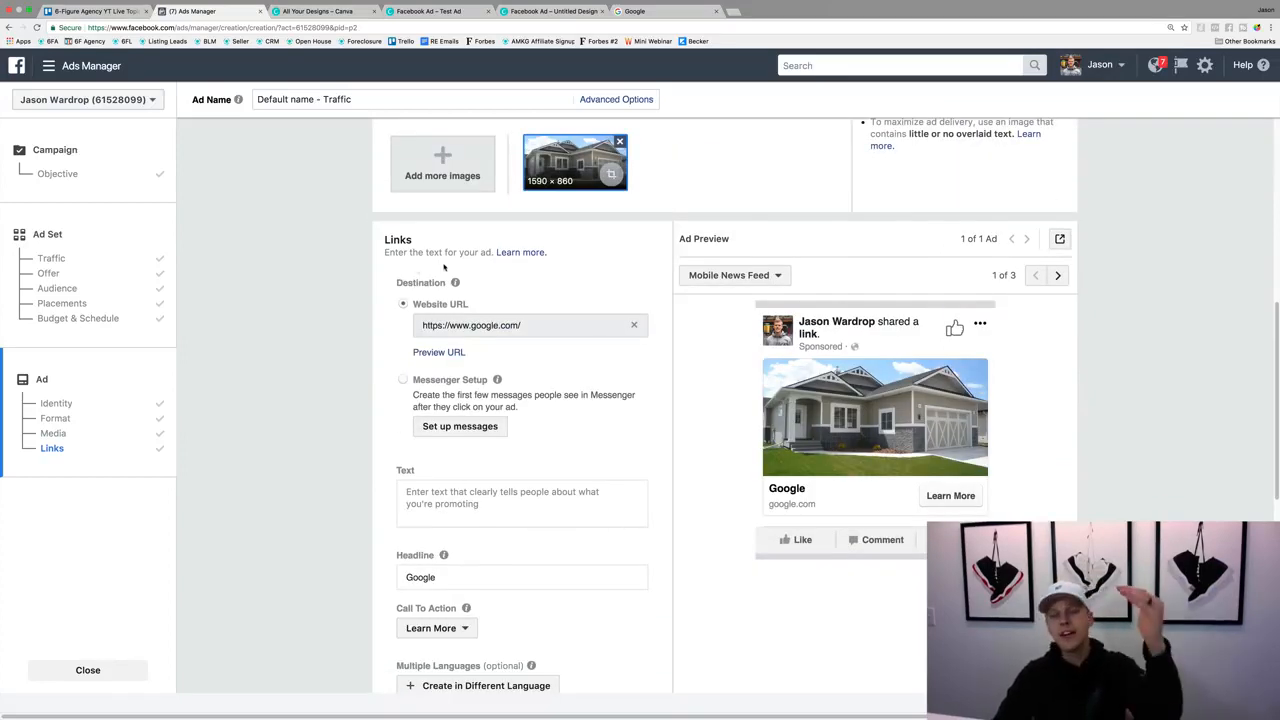
scroll(457, 285, down, 1)
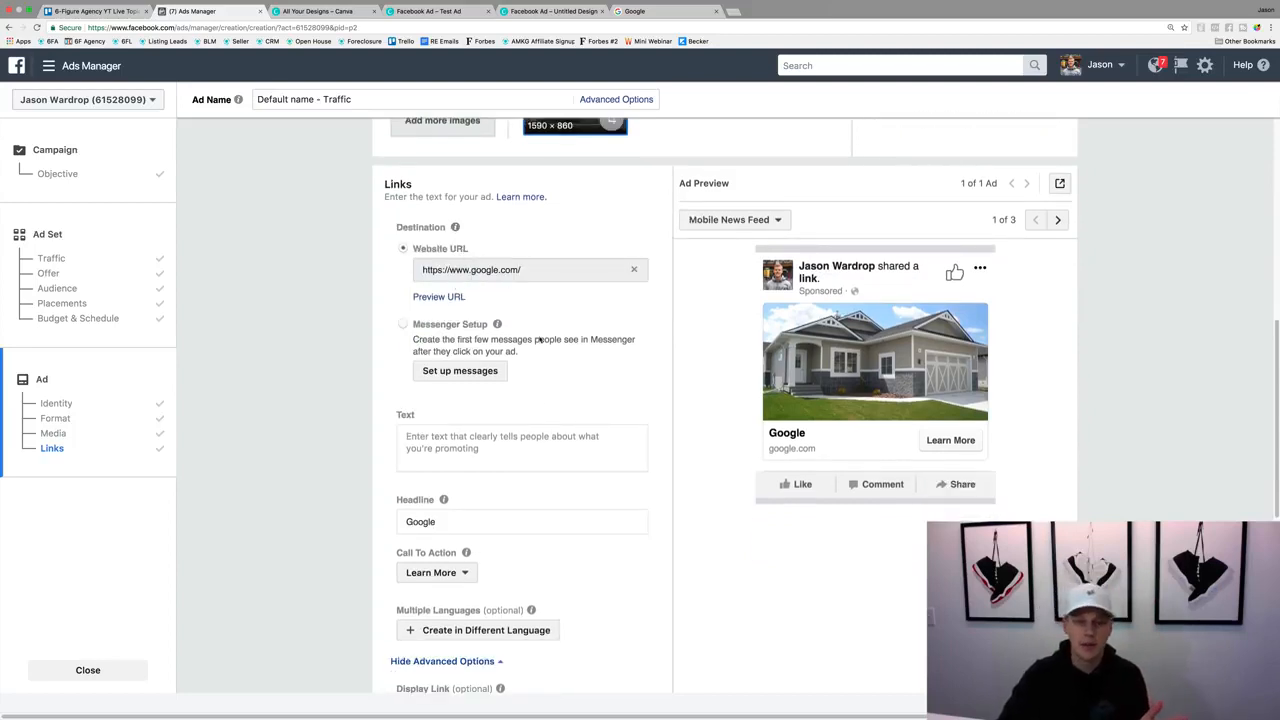
click(505, 441)
text(T)
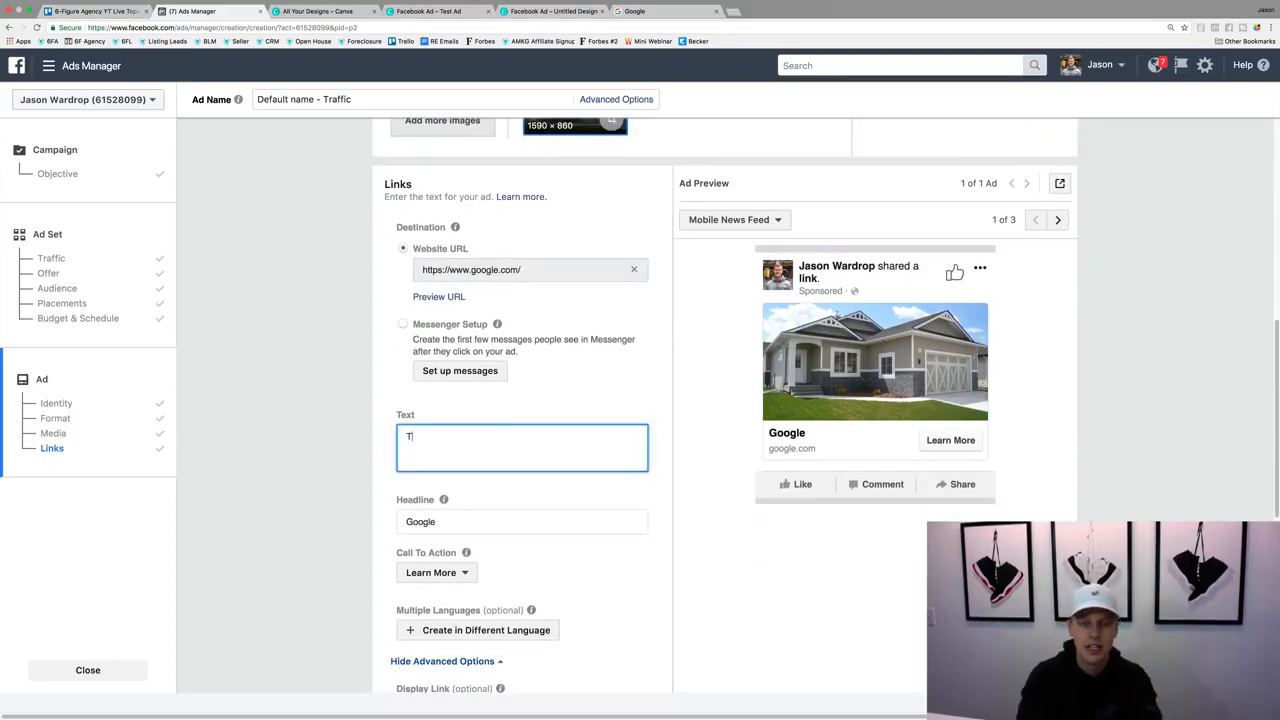
text(est)
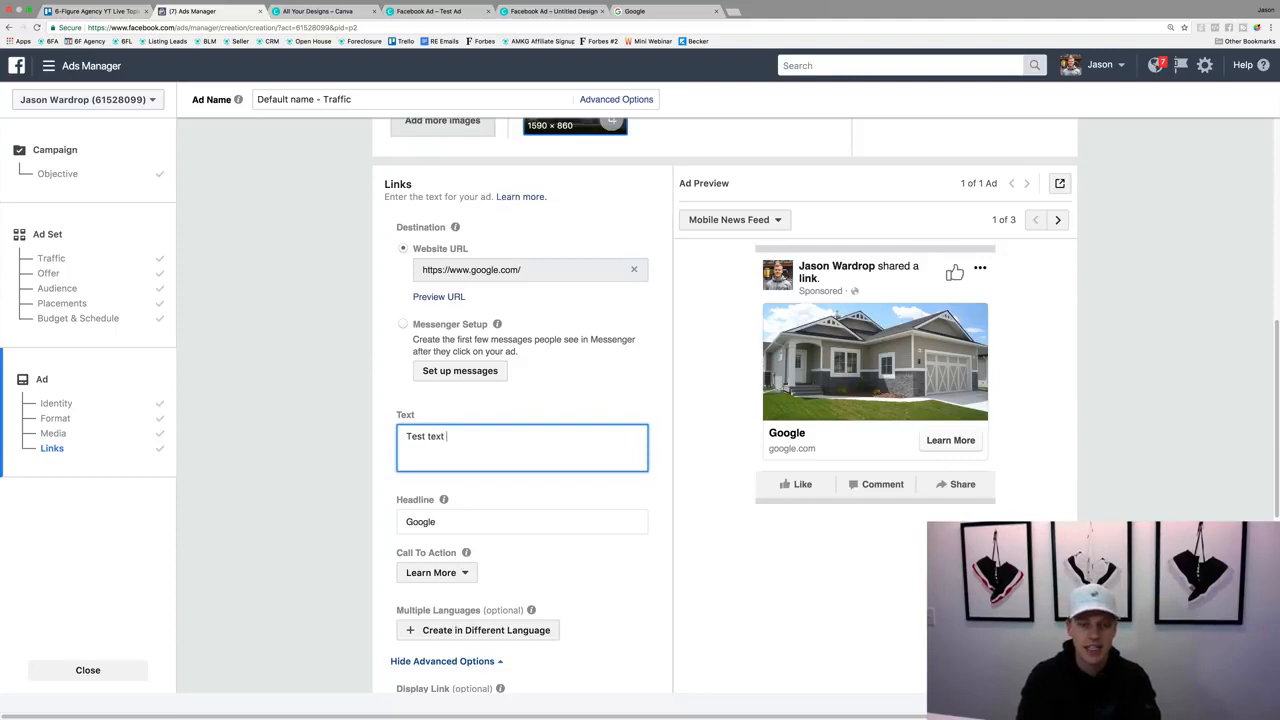
text( text )
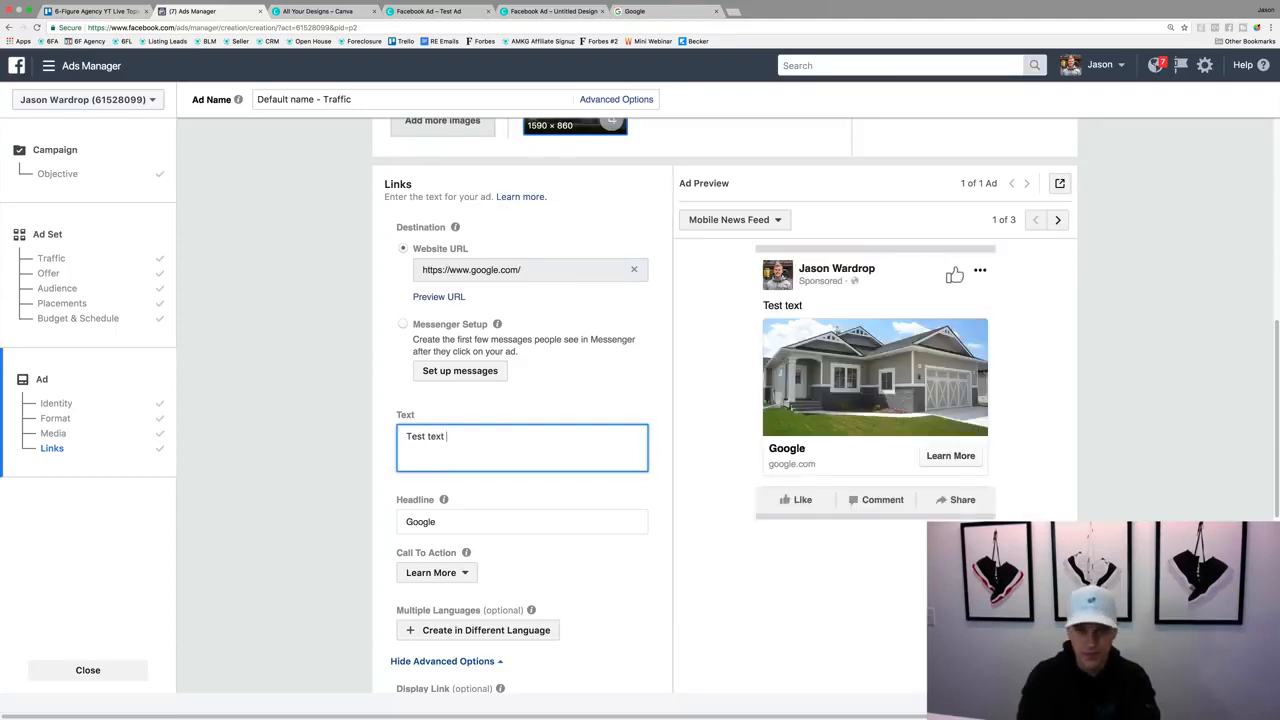
text(copy)
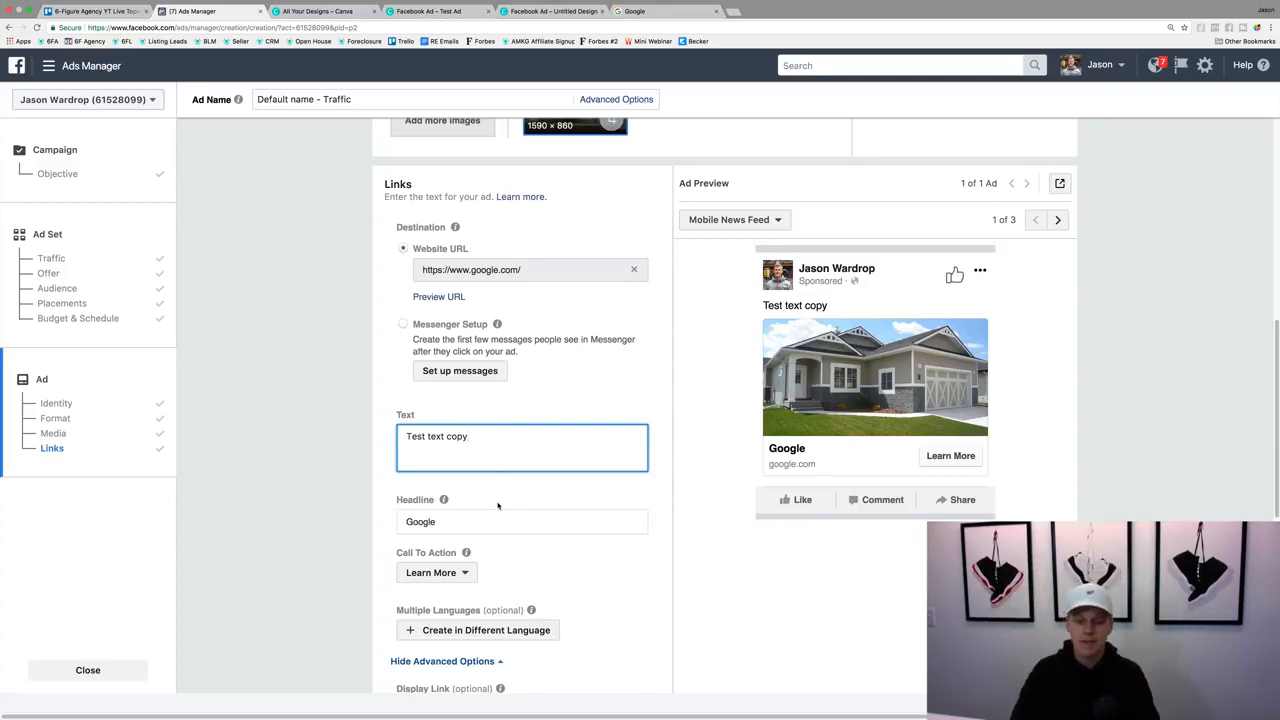
Step: Replace the ad text with "Orlando Homeowners!" and a separate paragraph "Are you looking to sell your home in the next 3-6 months?"
key(super+a)
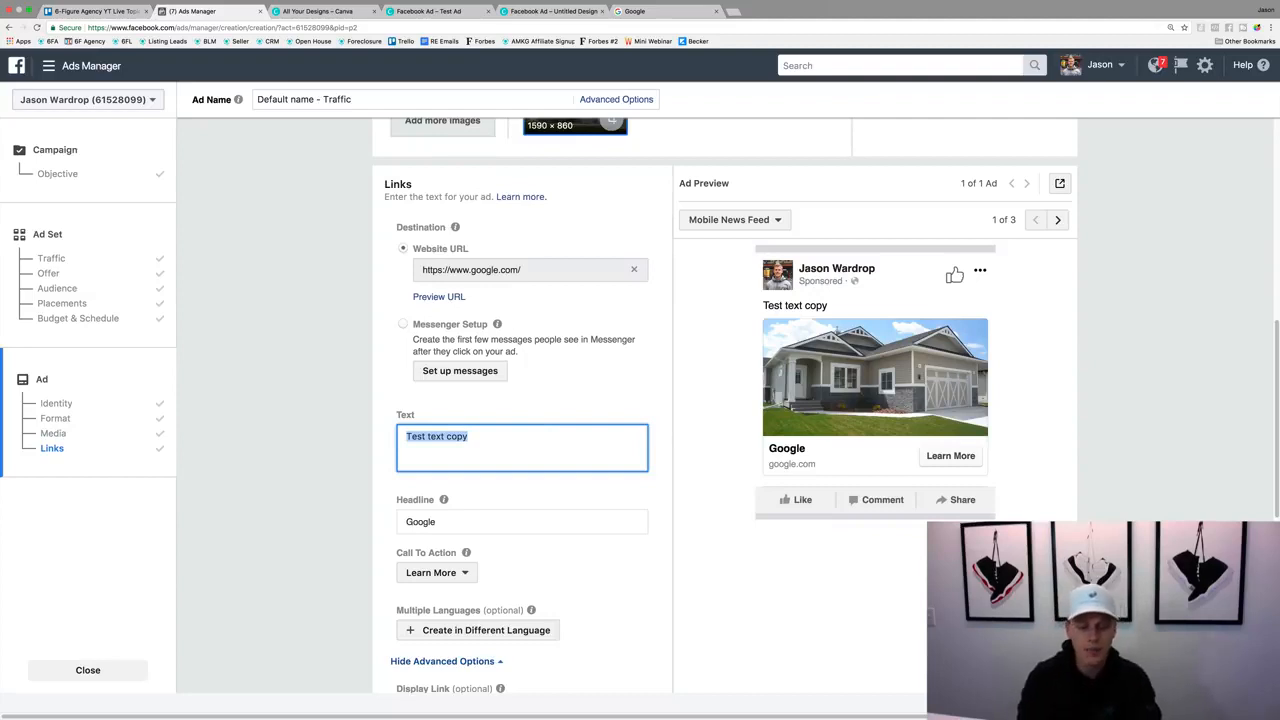
text(Orland)
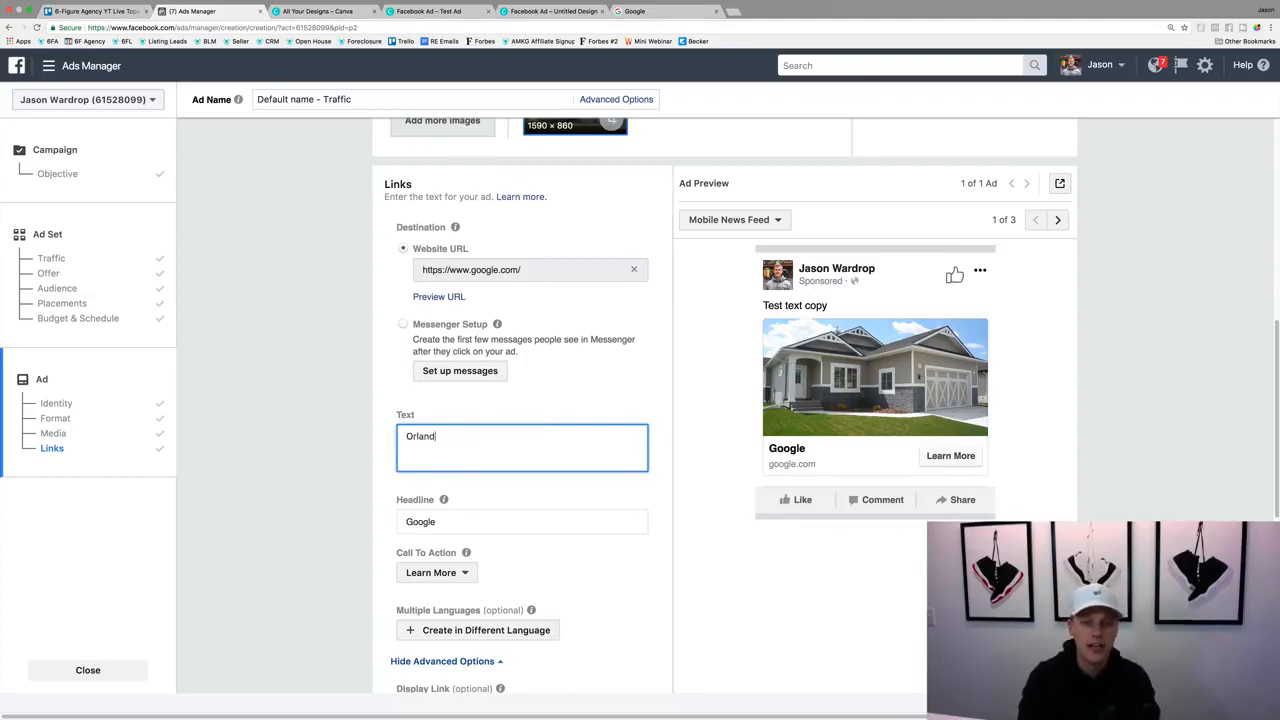
text(o Homeowners!)
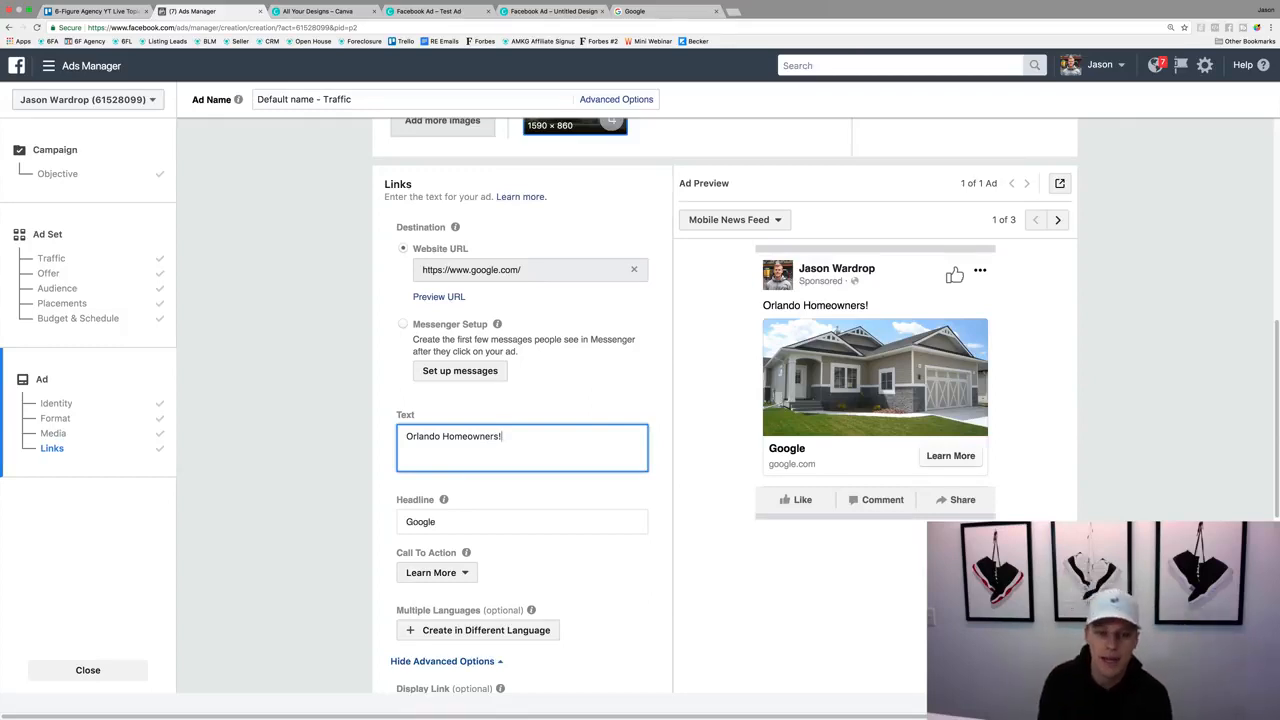
key(Return)
key(Return)
text(A)
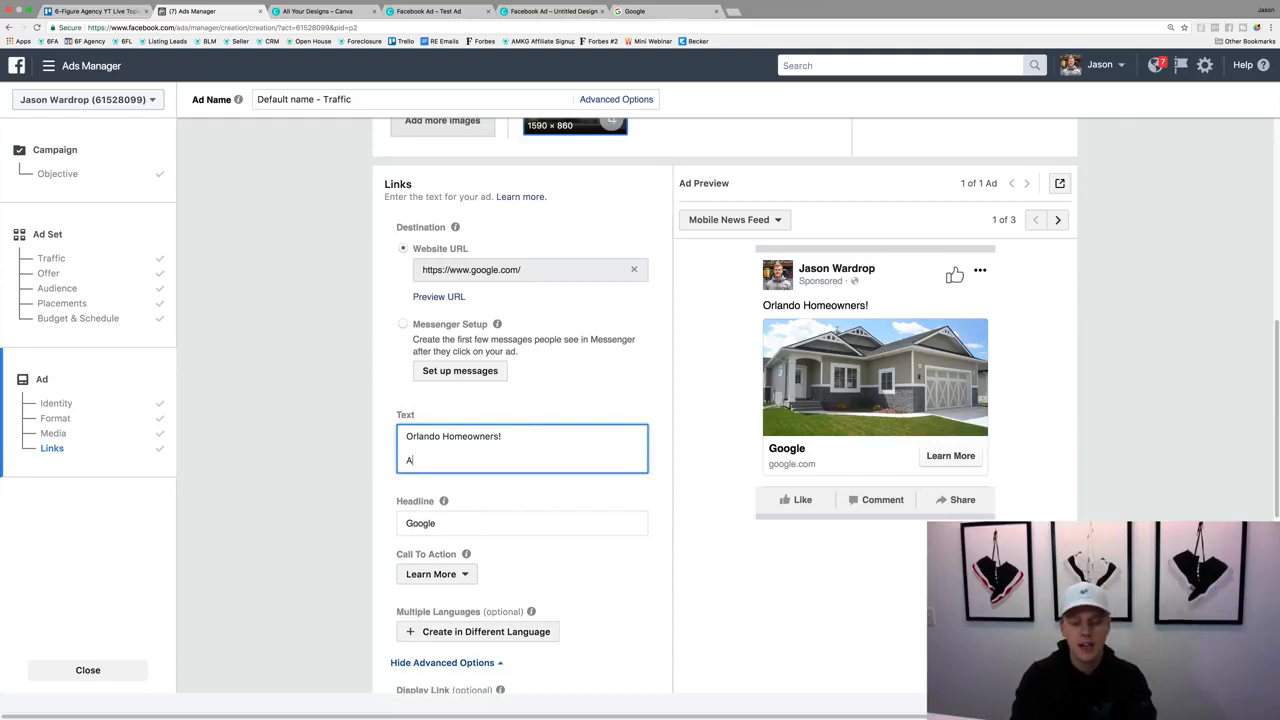
text(re you looking to)
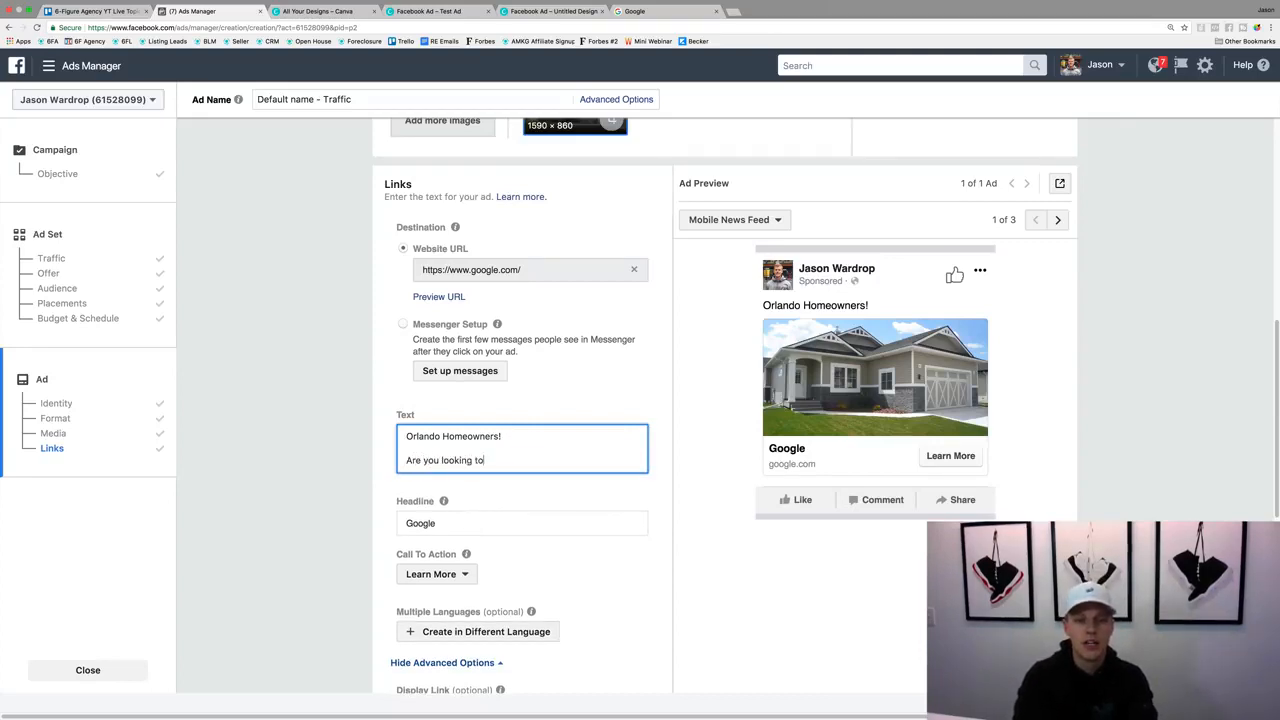
text( sell your home in )
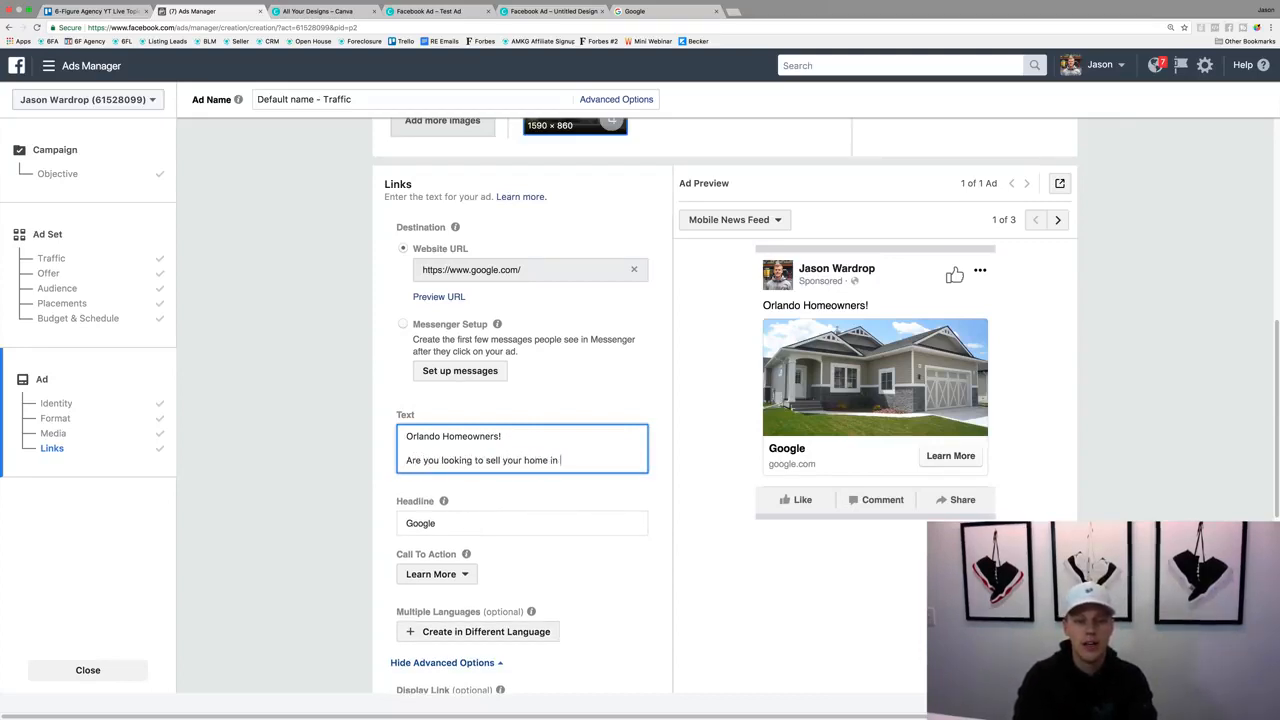
text(the next 3)
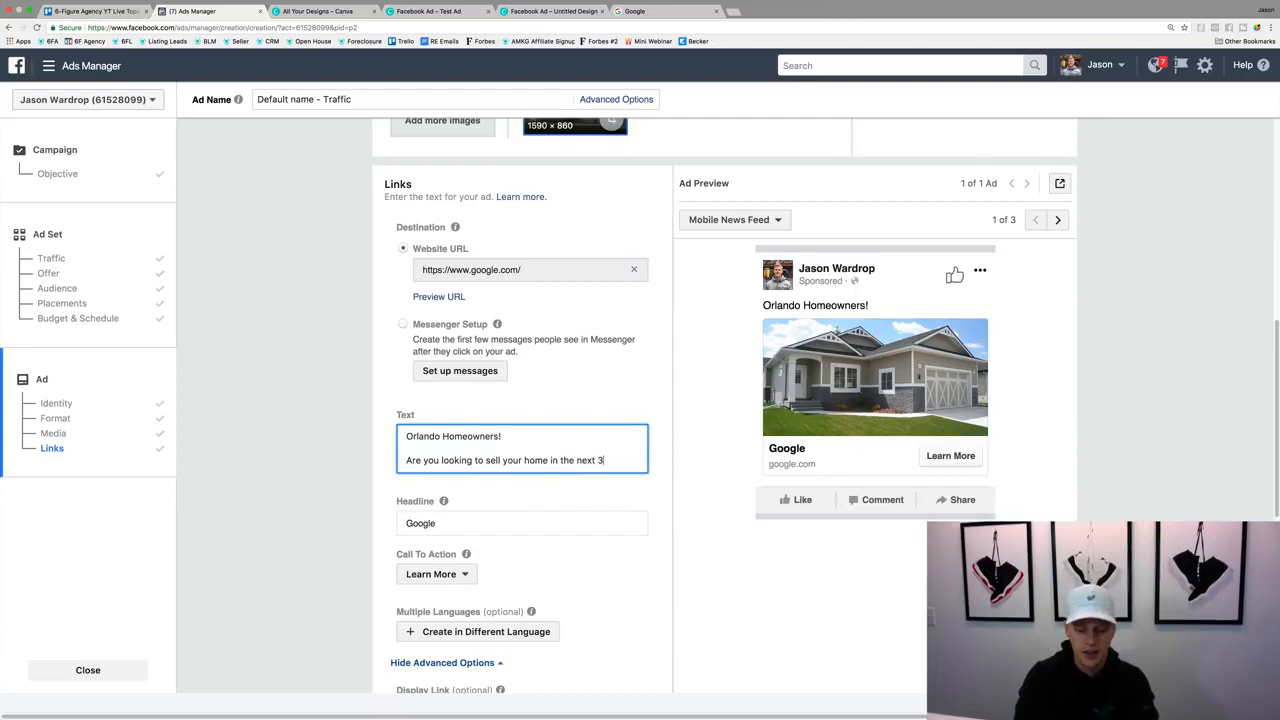
text(-6 months?)
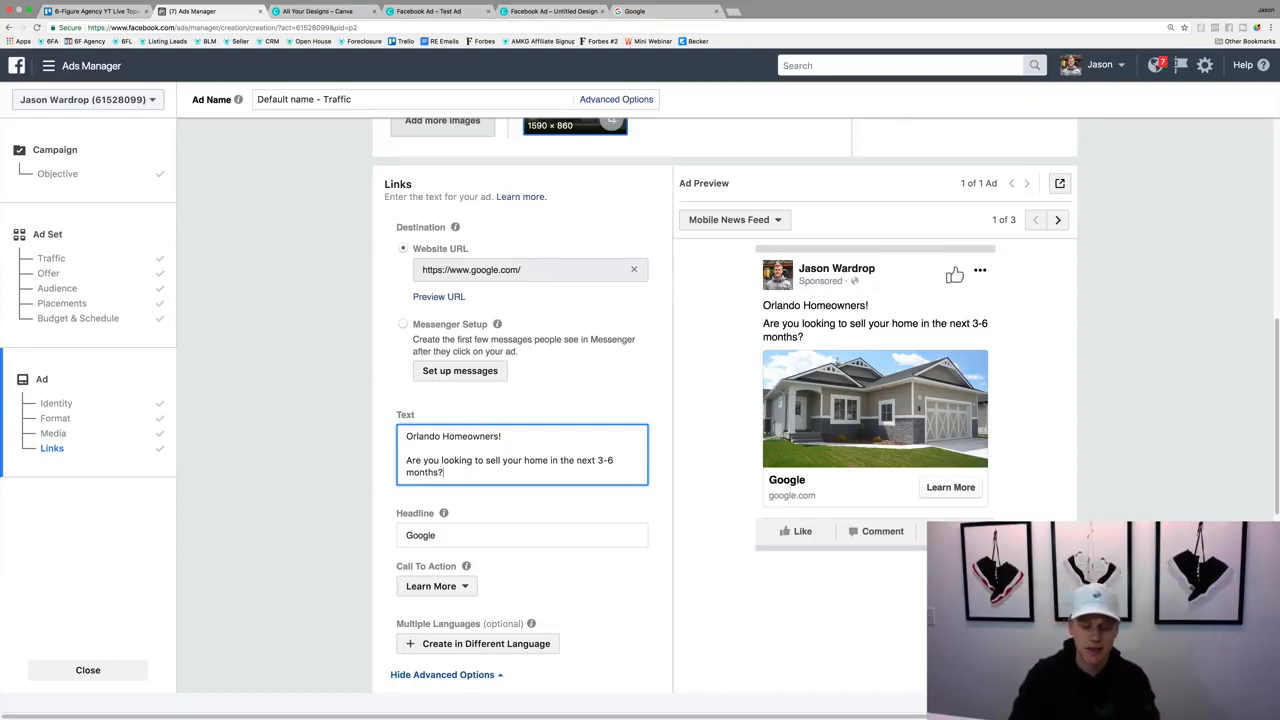
Step: Add a separate paragraph to the ad text beginning "I have a family of 3 looking to purchase a home in the [BLANK] area"
key(Return)
key(Return)
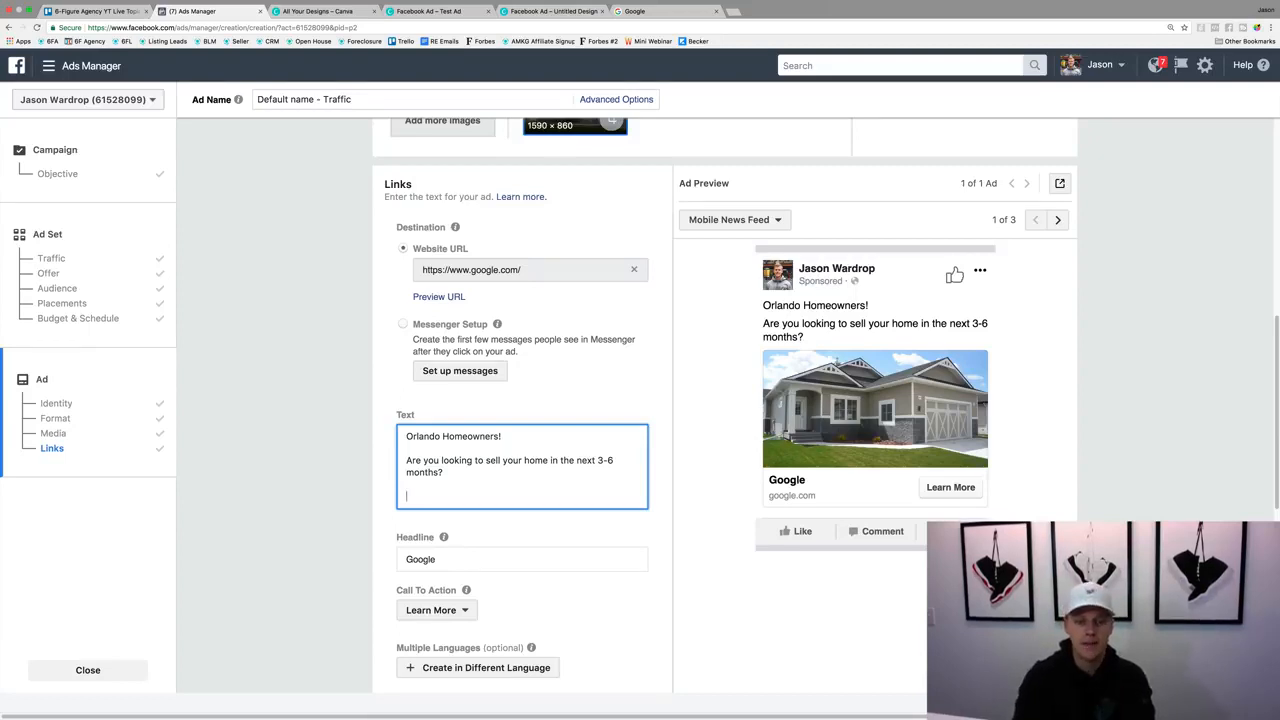
text(I have a family of )
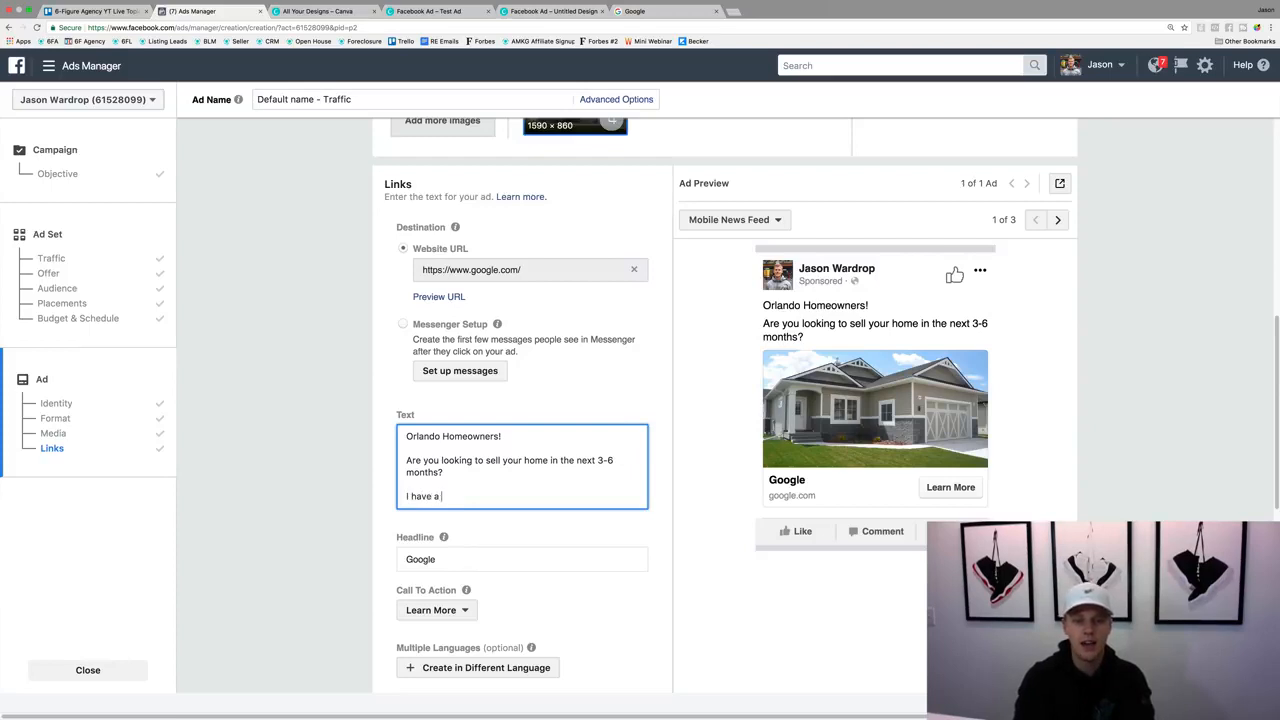
text(3 looking to purc)
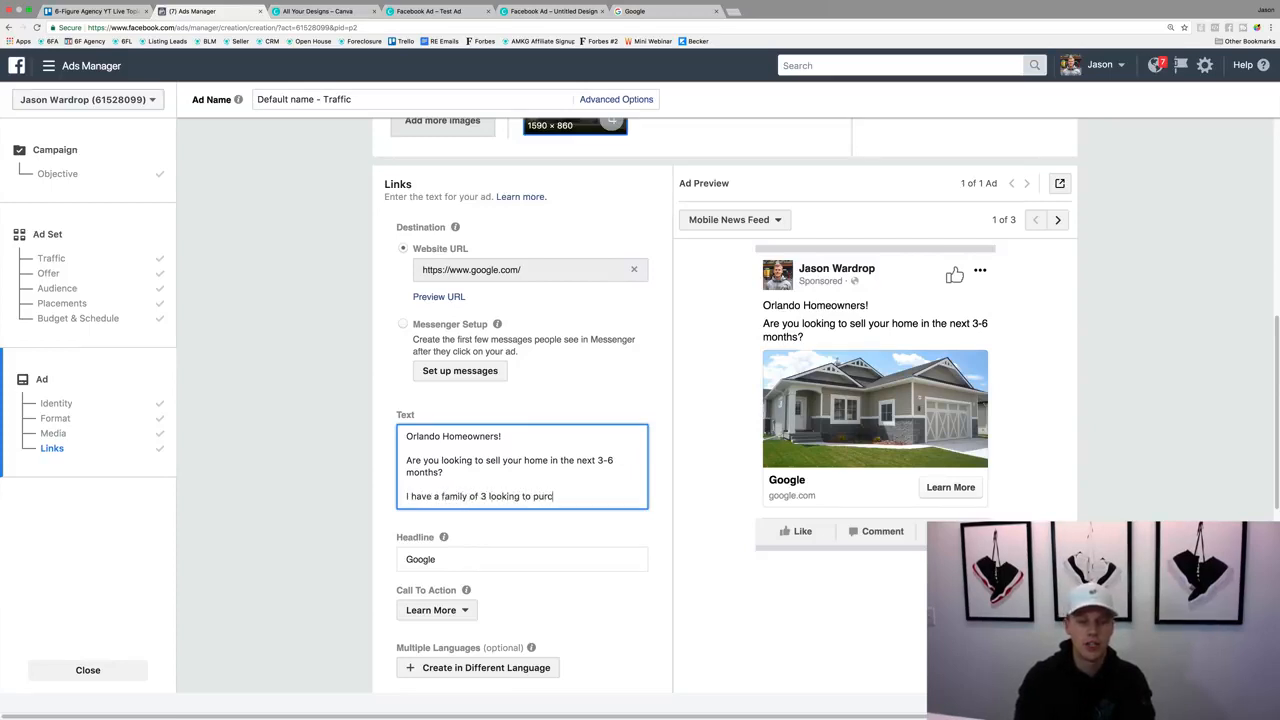
text(hase a home in the)
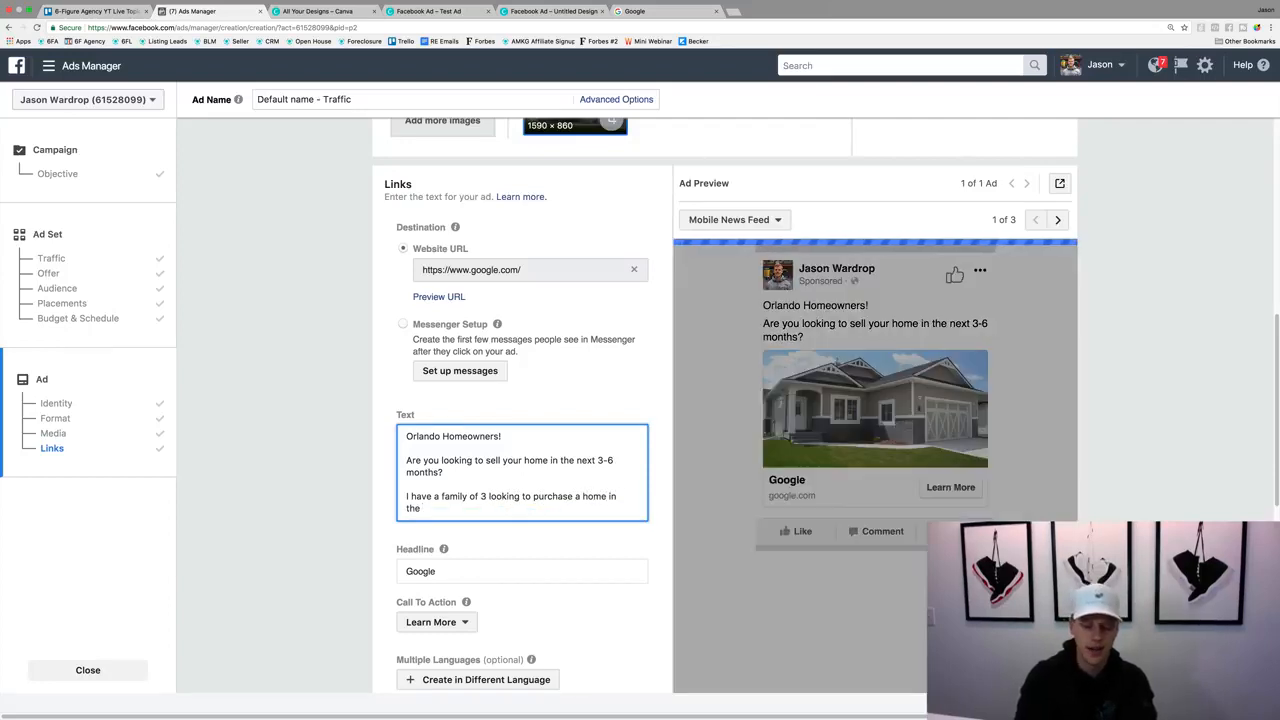
text( [BLANK])
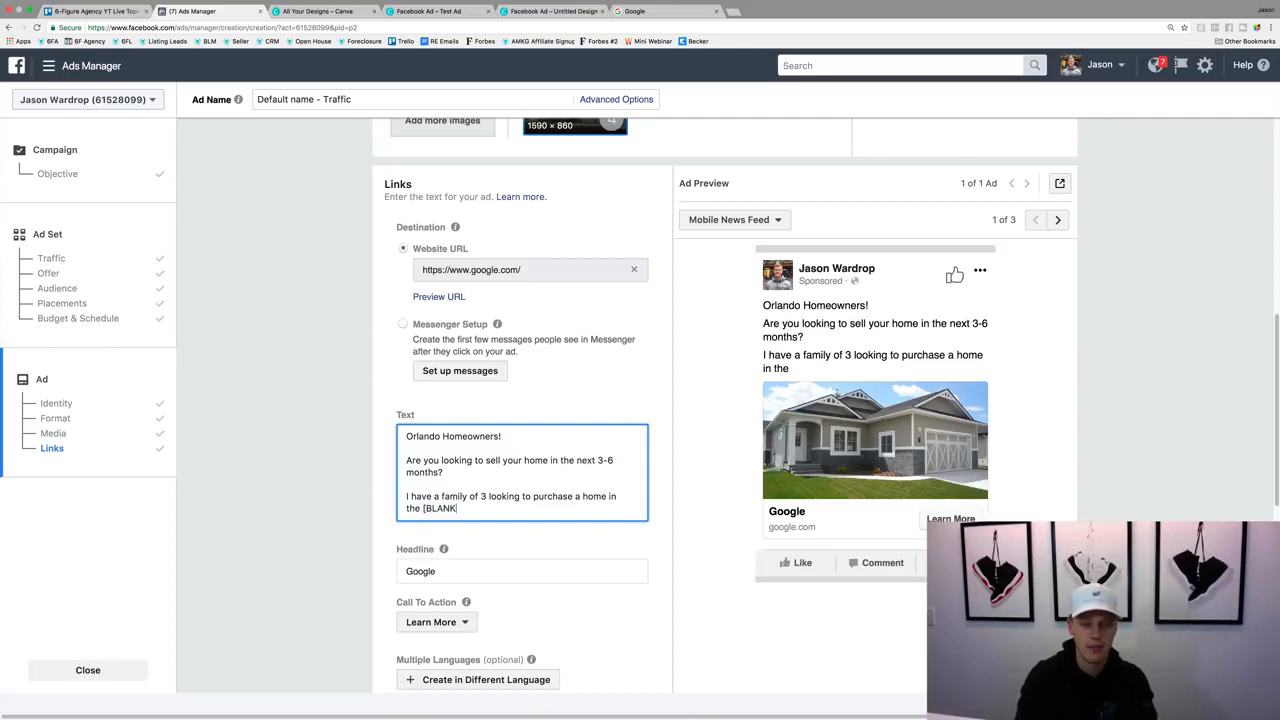
text( area)
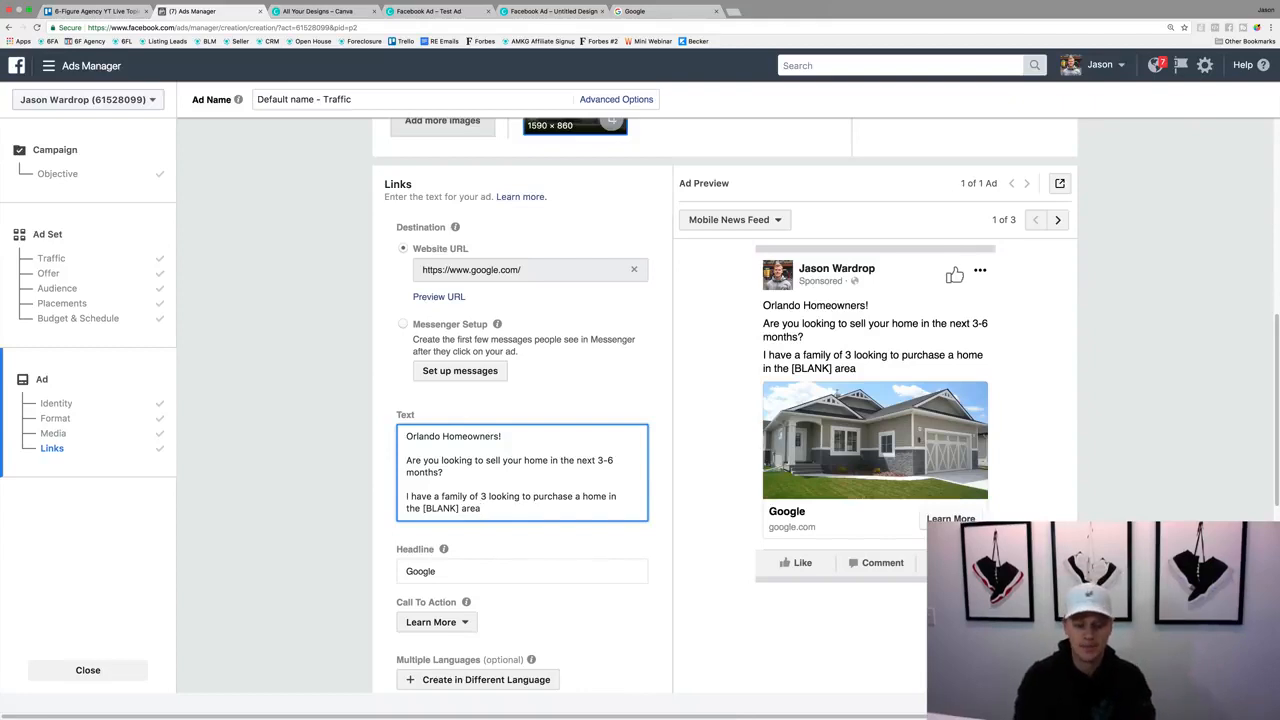
Step: Complete the ad text's family paragraph with "who is hoping to purchase their dream home within the next few months."
text(who is)
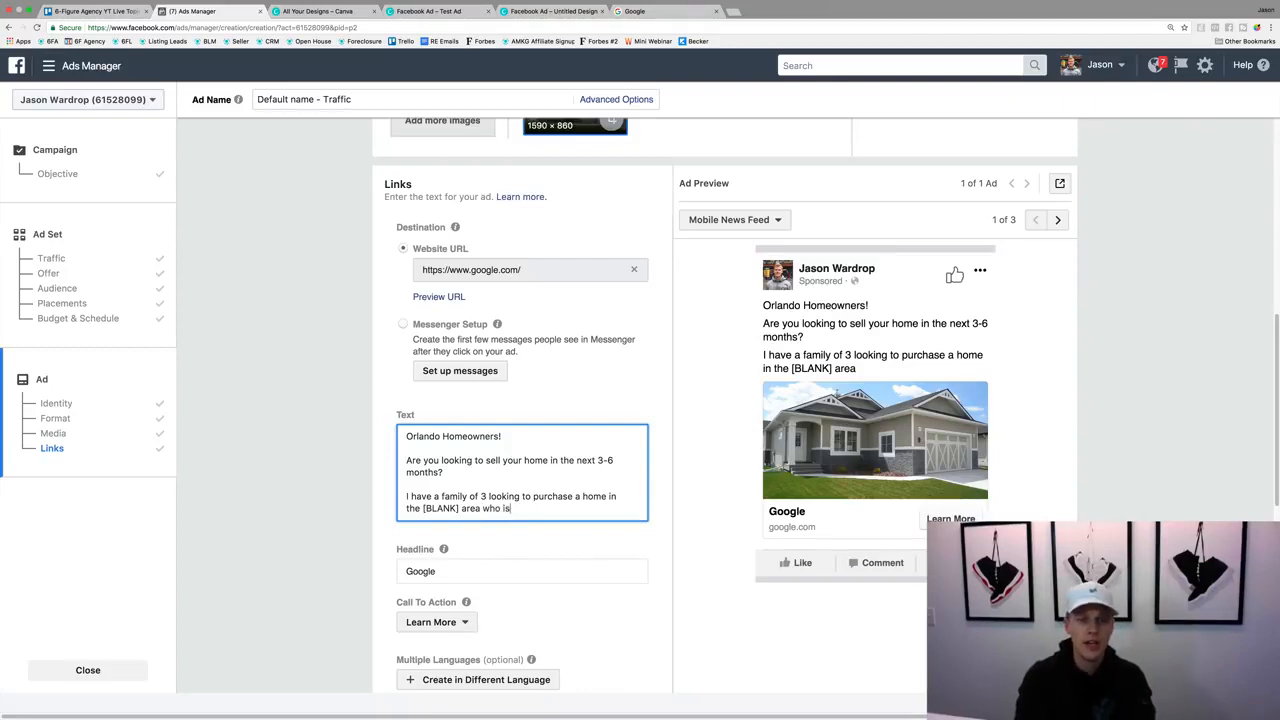
text( hoping to pur)
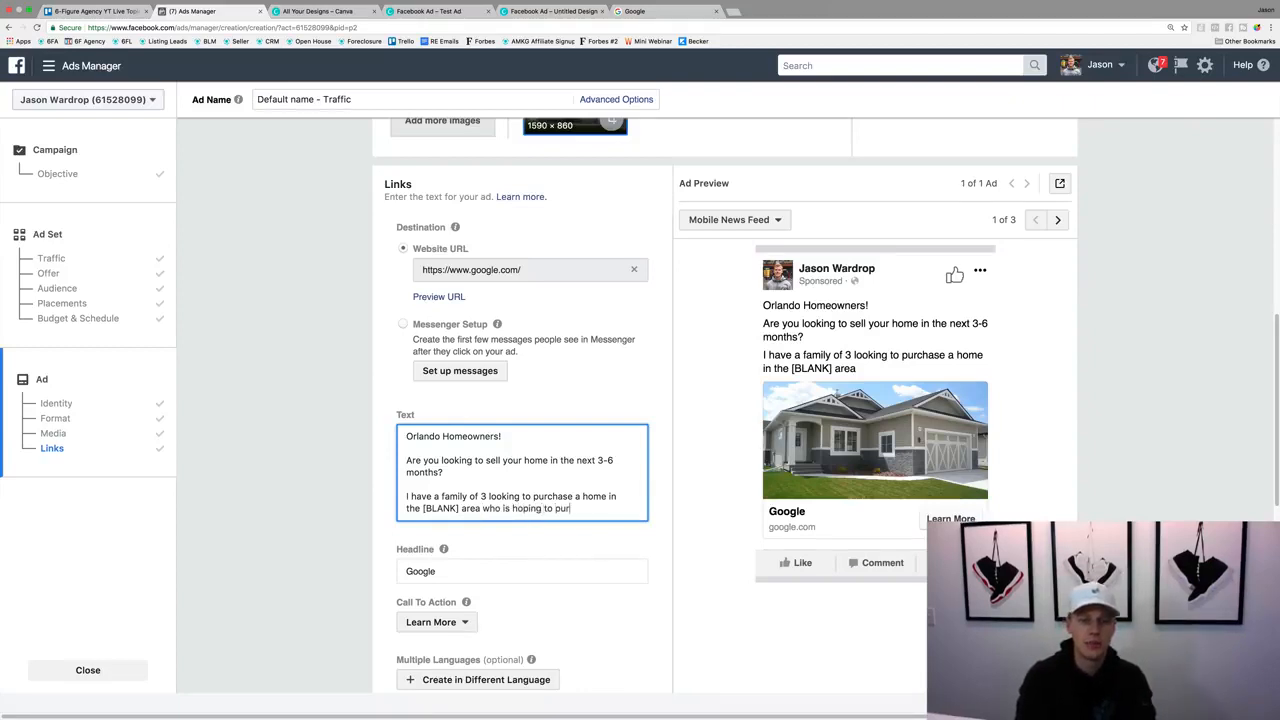
text(chase their dr)
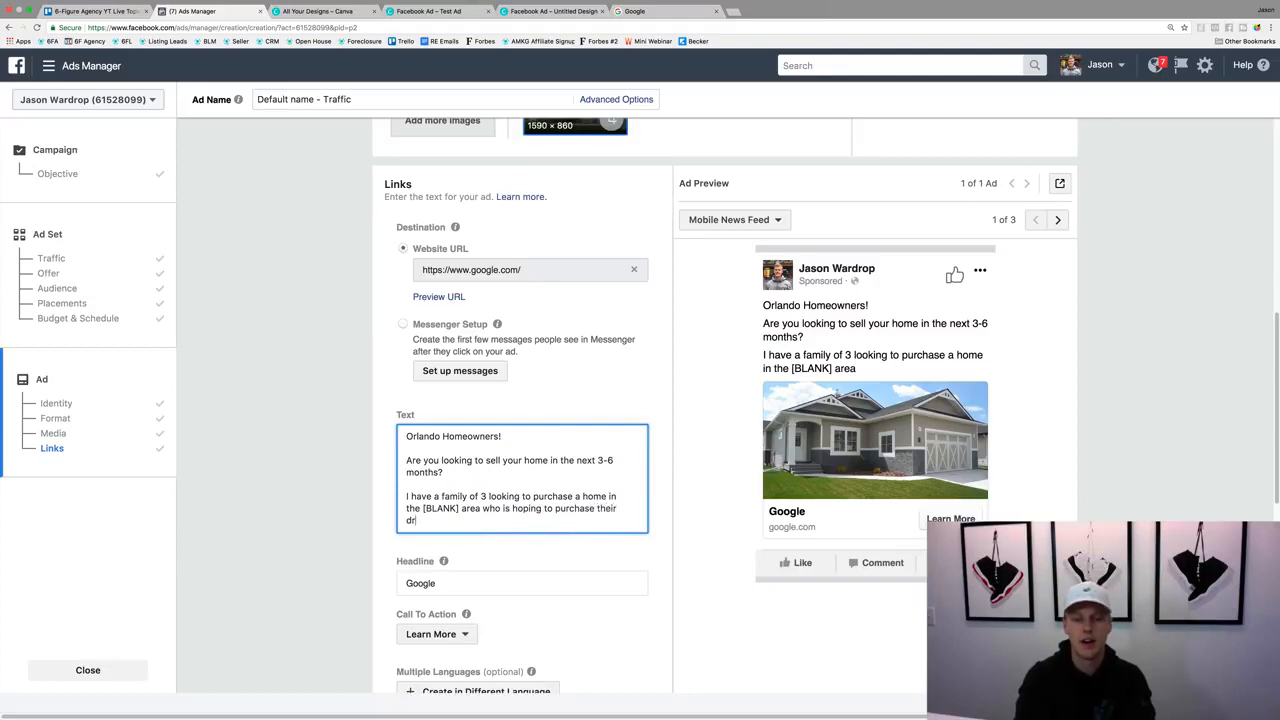
text(eam home wit)
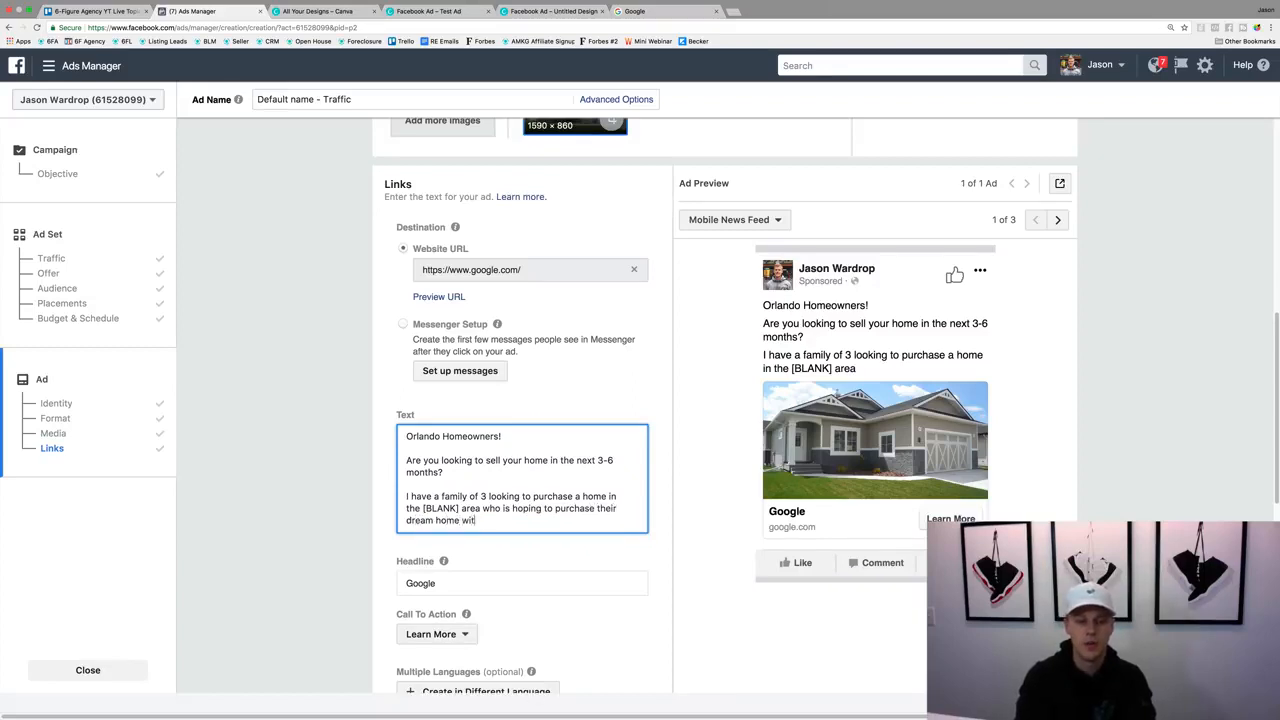
text(hin the next fe)
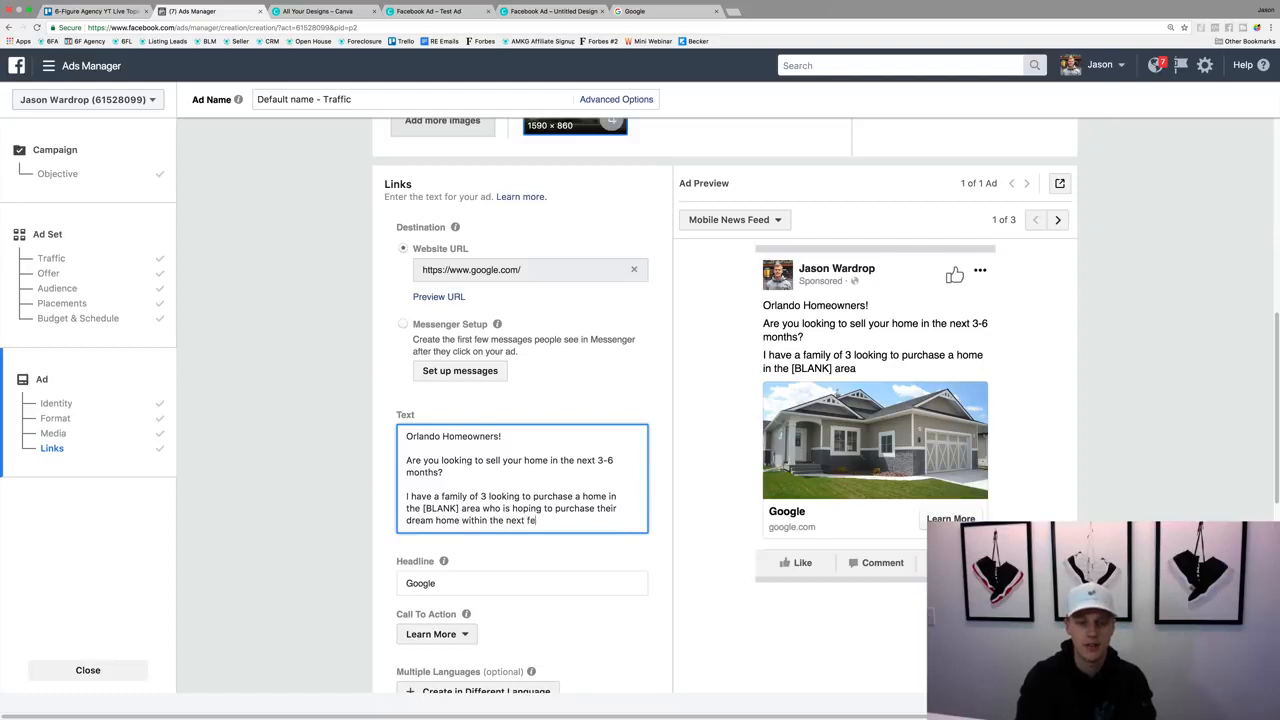
text(w months.)
Step: Close the ad text with a separate line reading "Full Details Click Here: LINK"
key(Return)
key(Return)
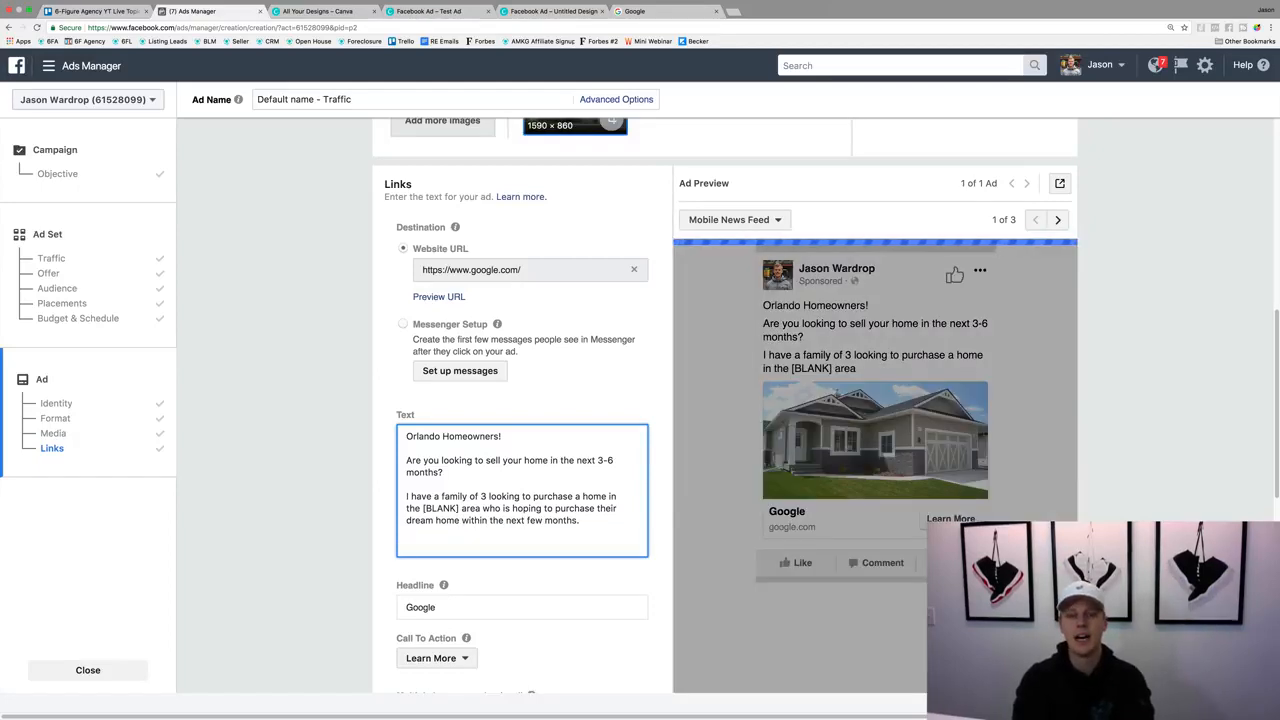
text(Full Detai)
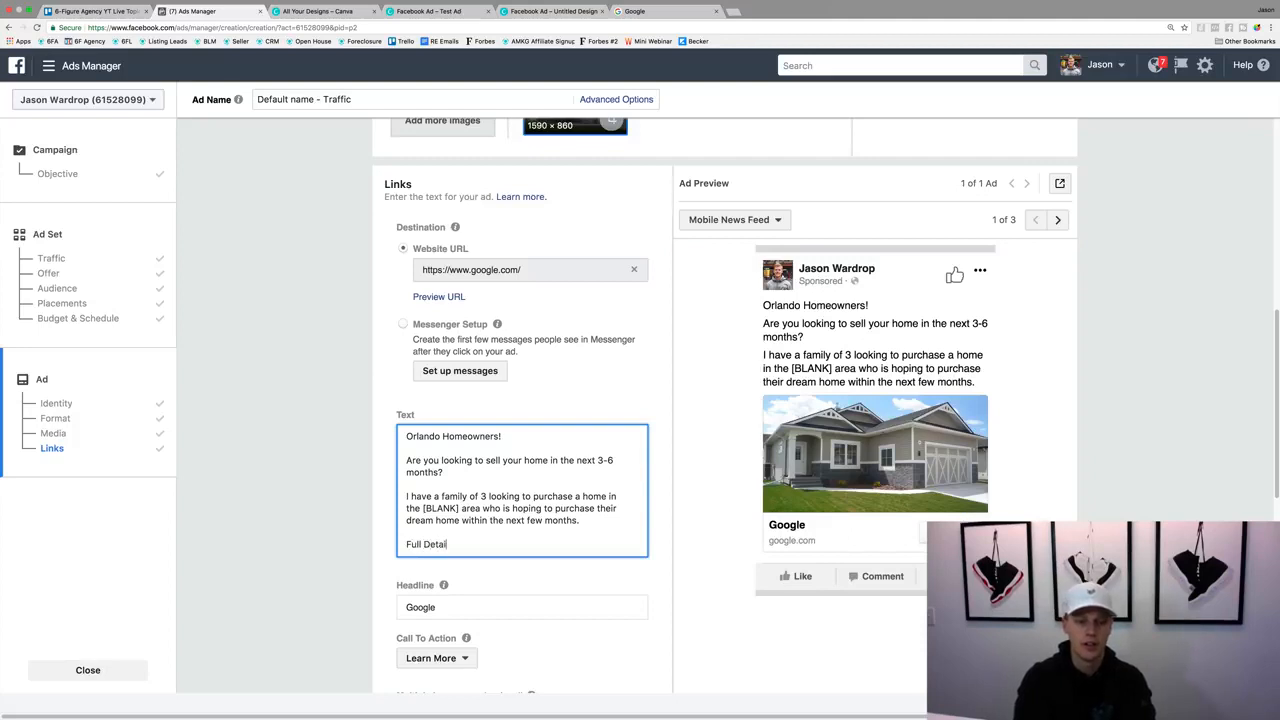
text(ls Click Here)
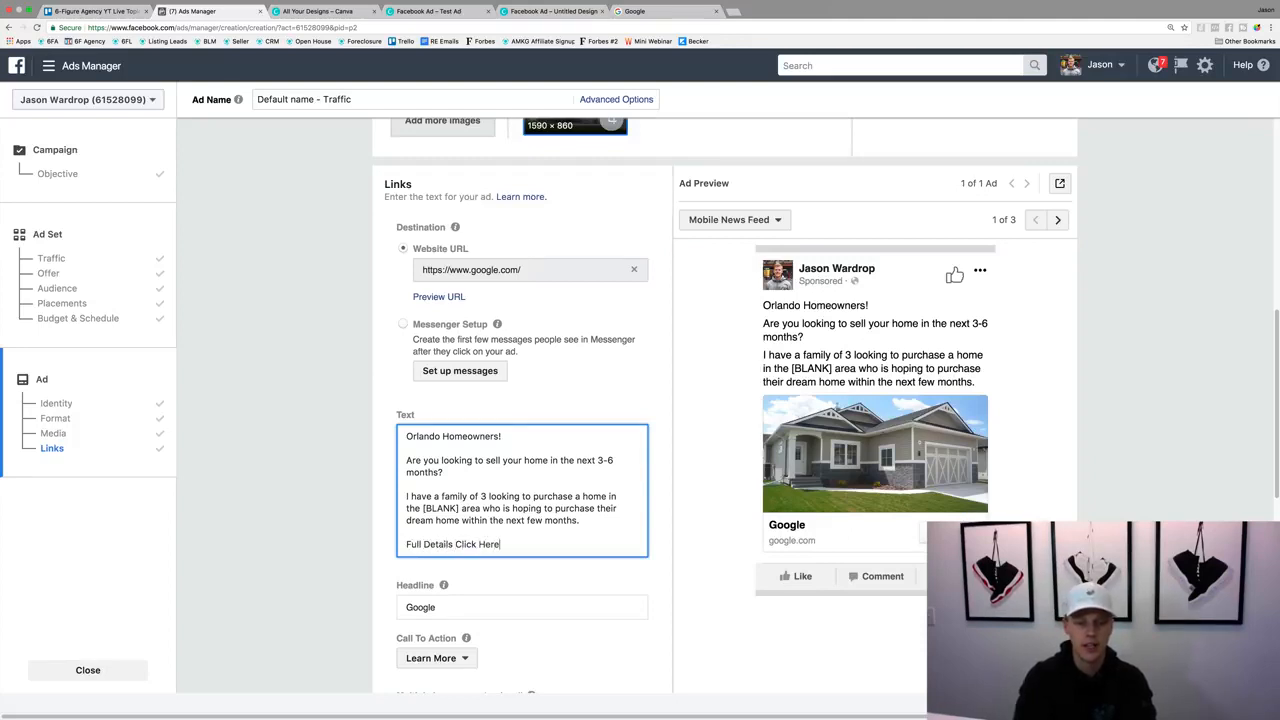
text(: LINK)
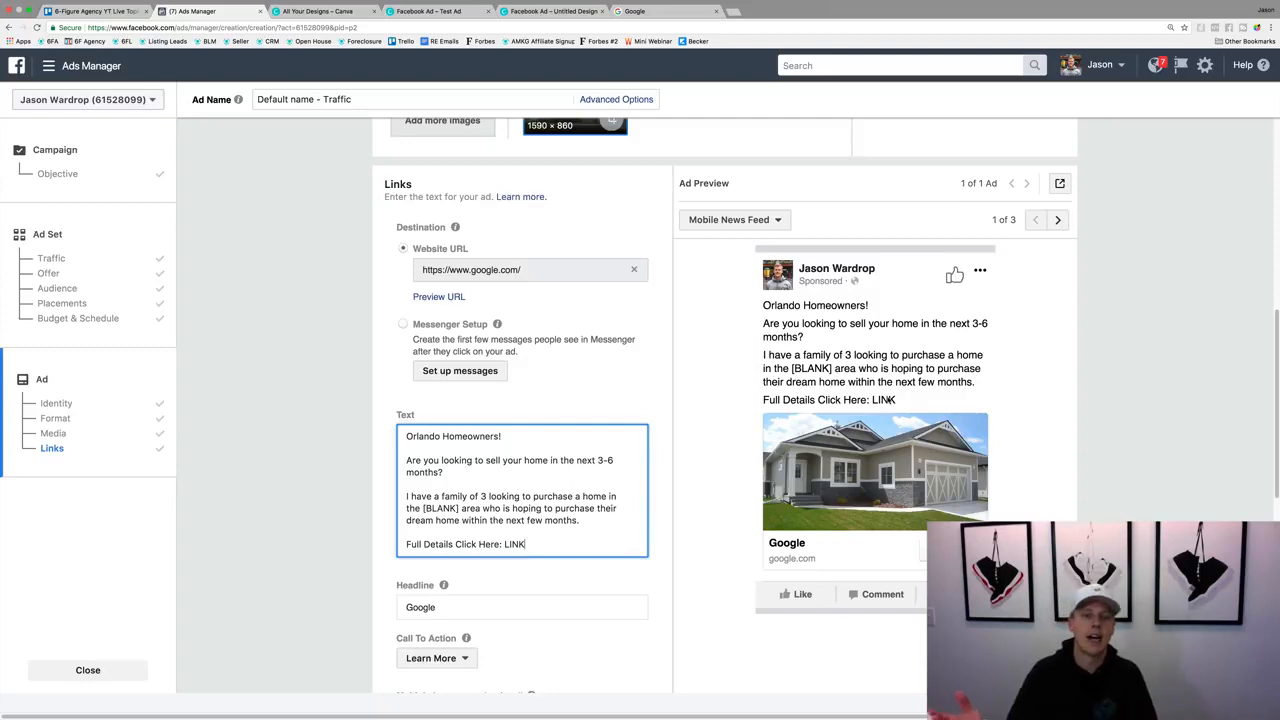
key(Return)
key(Return)
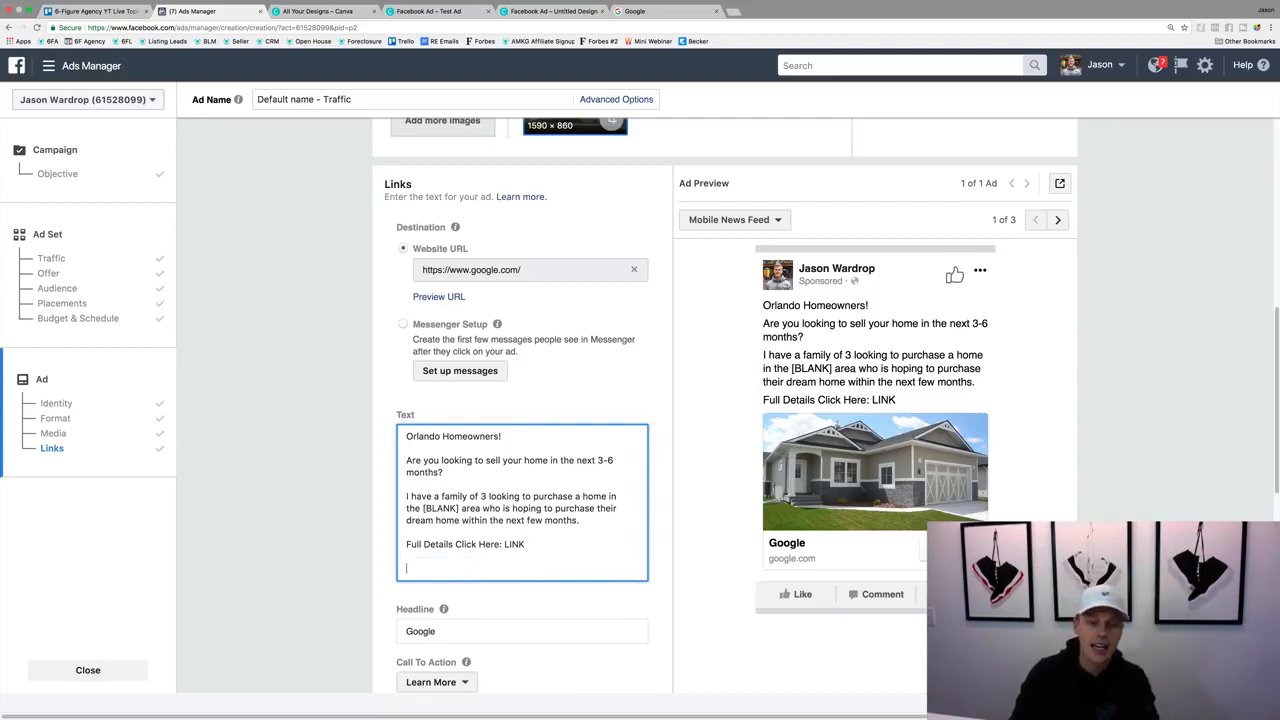
key(BackSpace)
key(BackSpace)
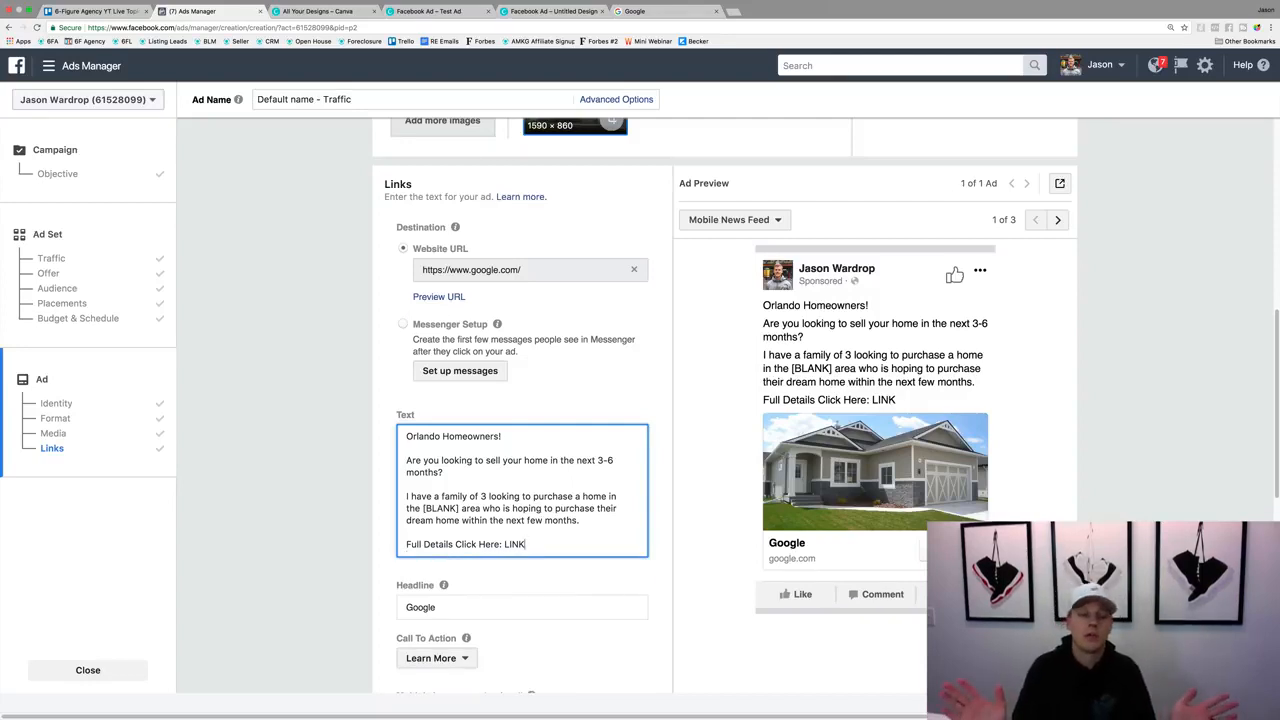
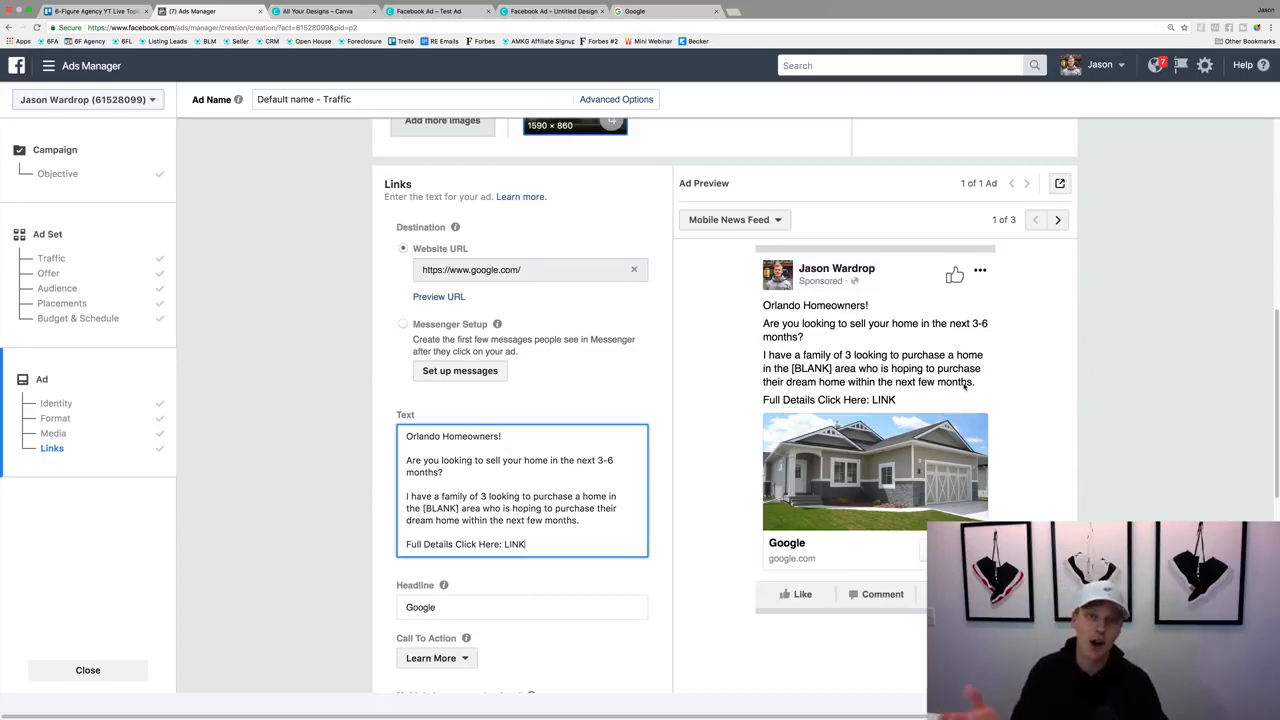
Step: Replace the ad's headline with "Are you looking to sell your home?"
scroll(631, 407, down, 2)
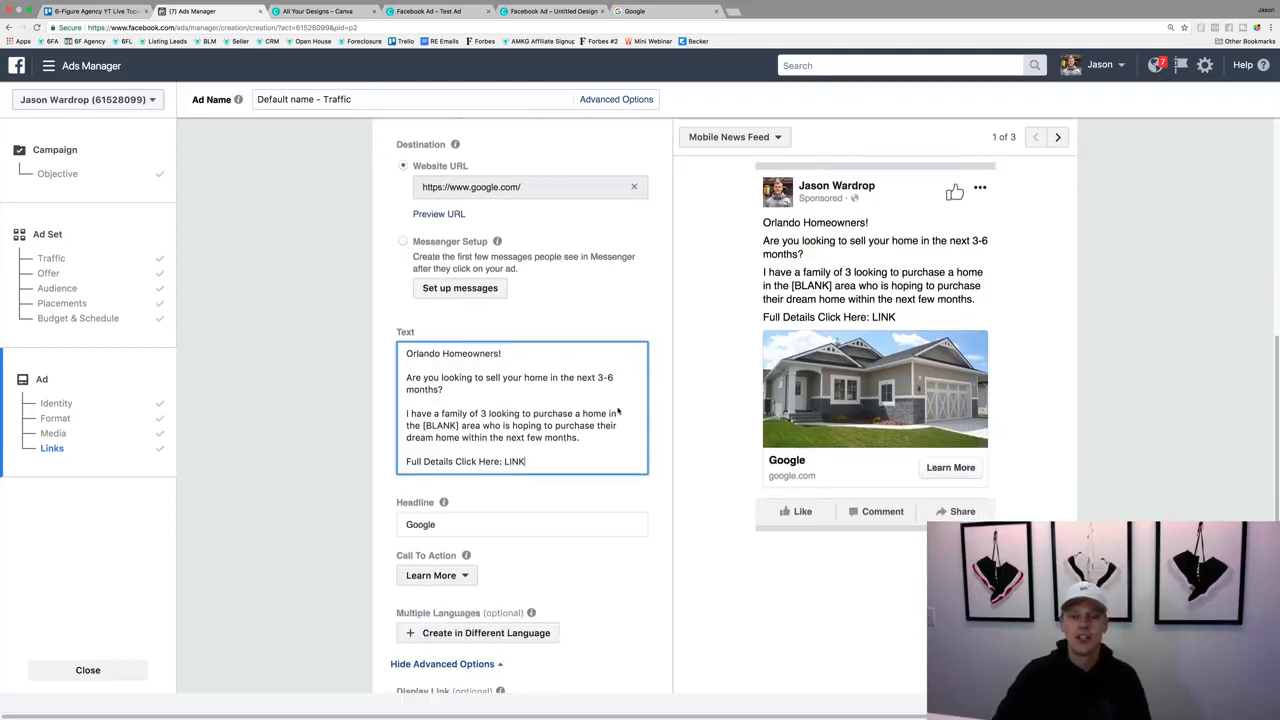
click(420, 522)
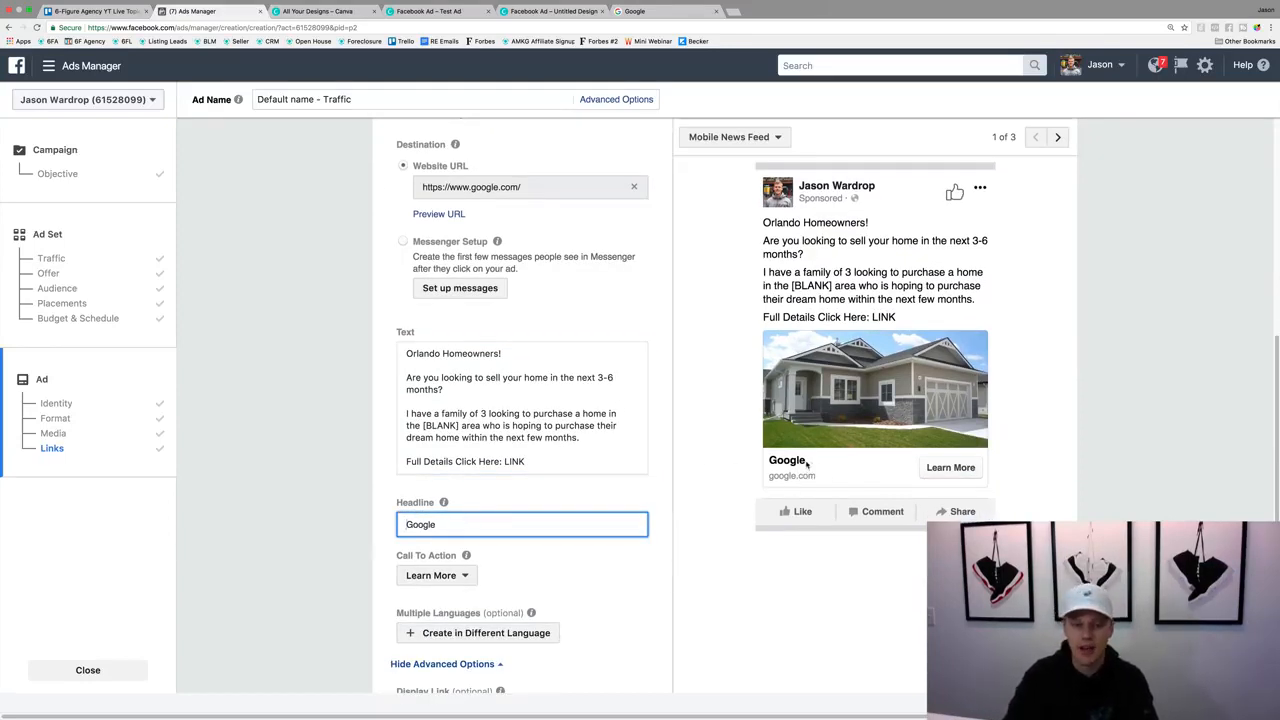
key(super+a)
text(Are you look)
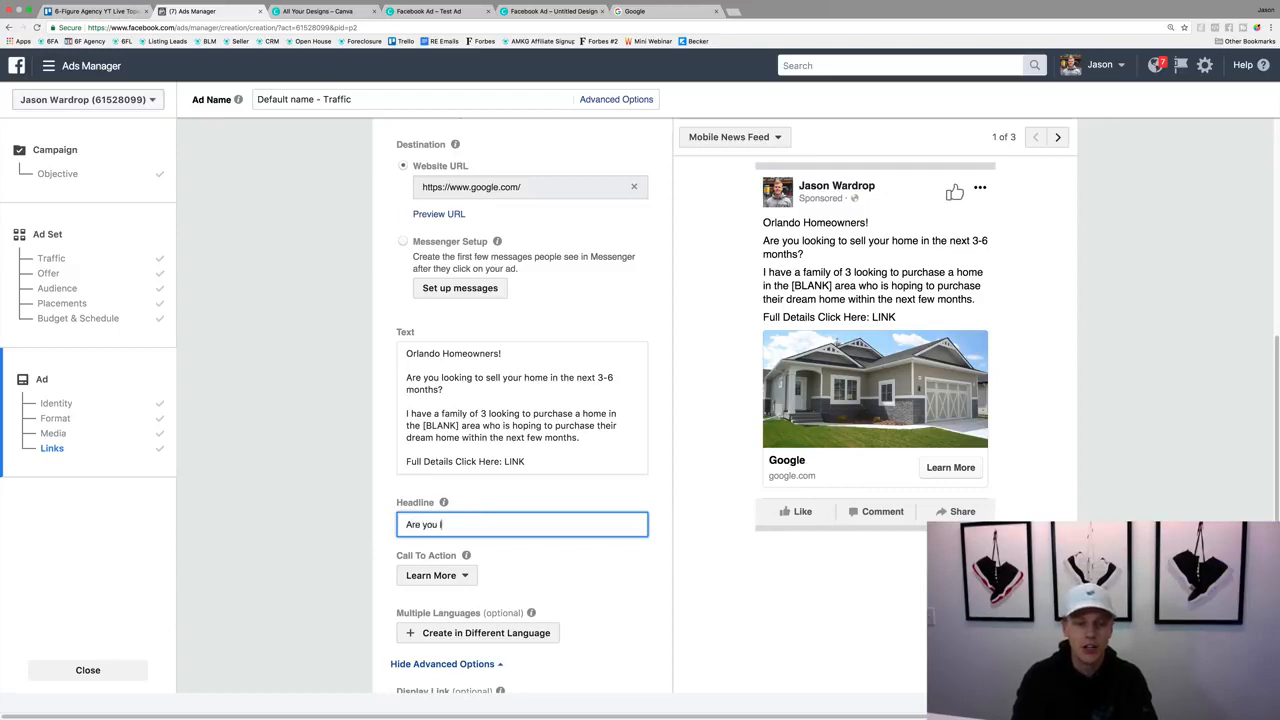
key(super+a)
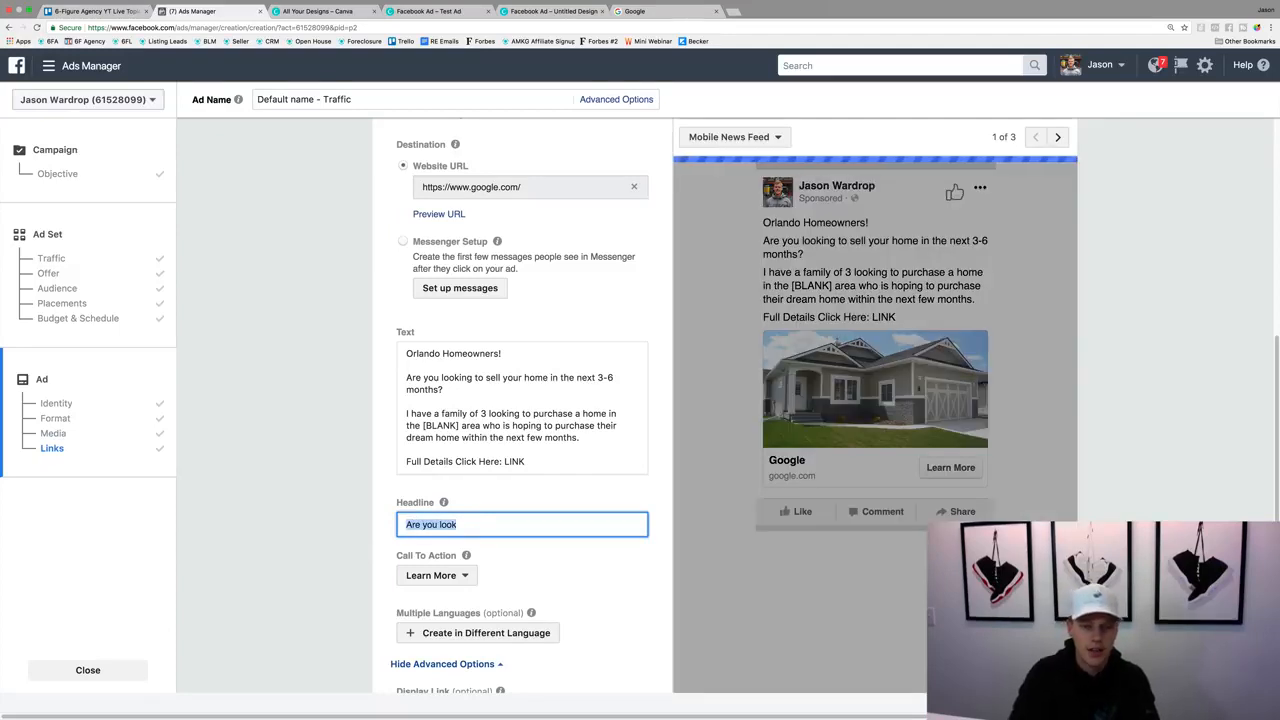
key(Right)
text(ing to sell your home?)
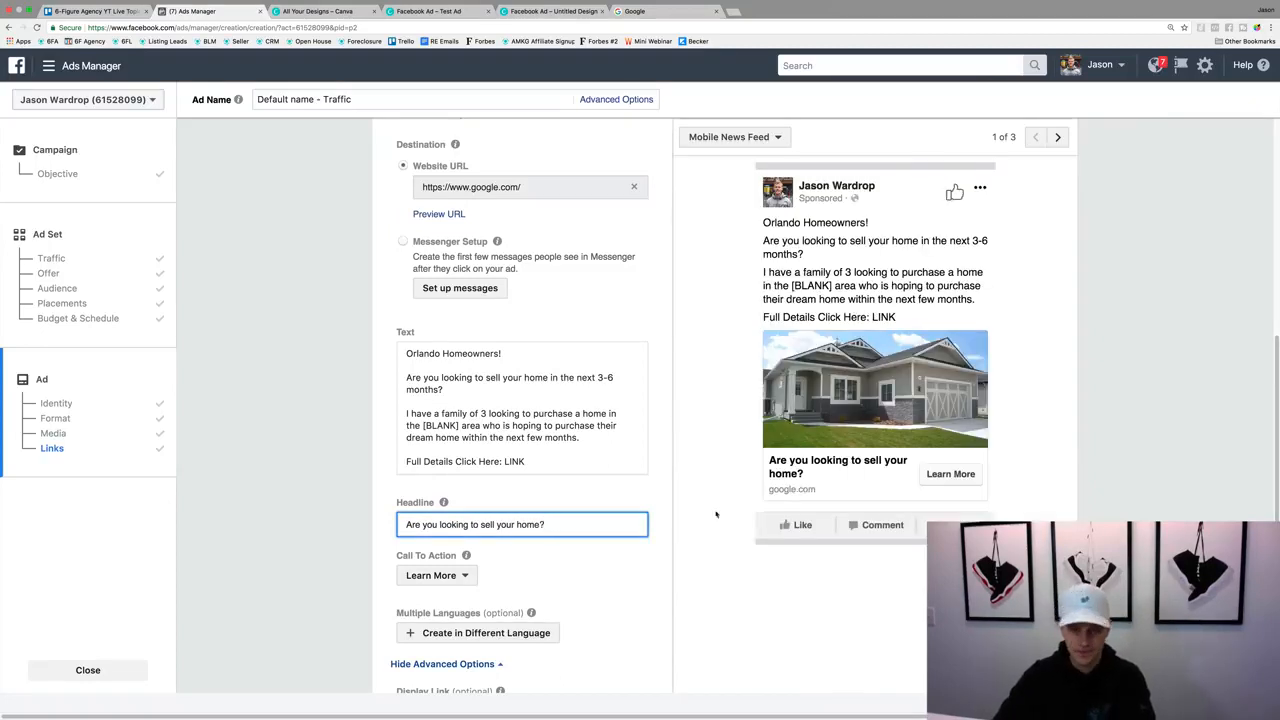
Step: Set the ad's Call To Action to No Button
scroll(503, 546, down, 2)
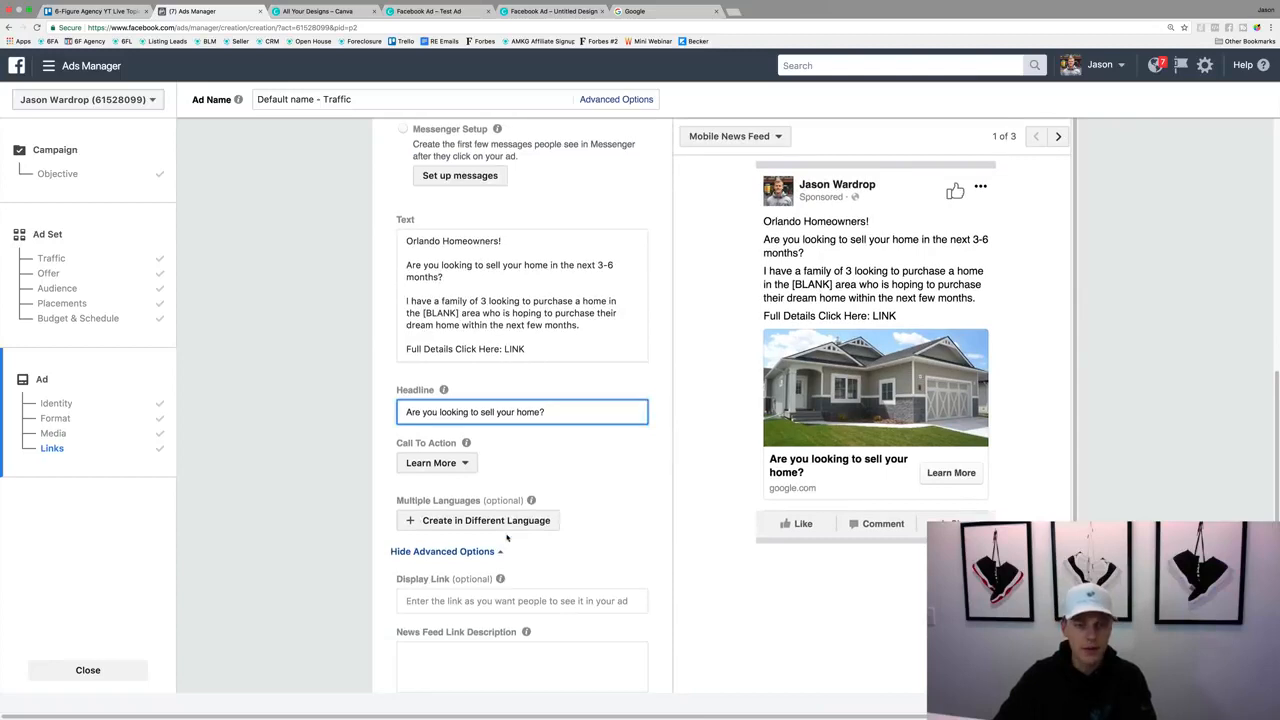
click(446, 466)
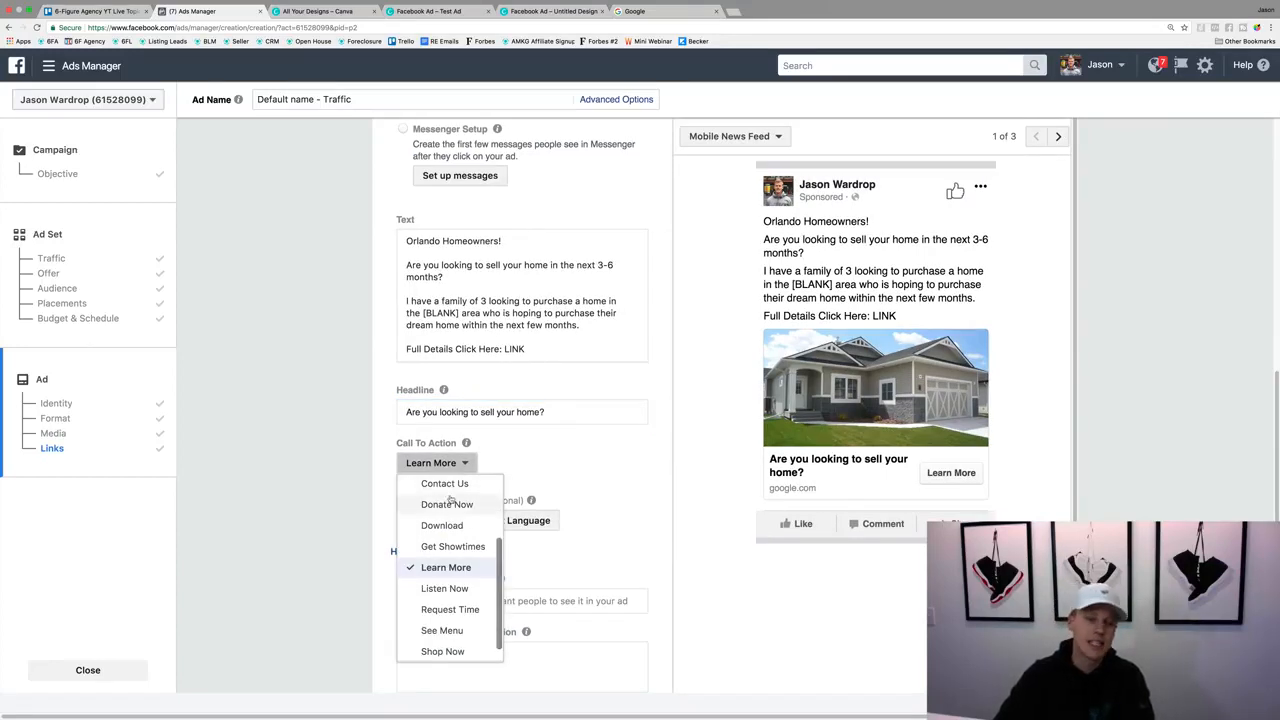
scroll(450, 500, up, 3)
click(447, 485)
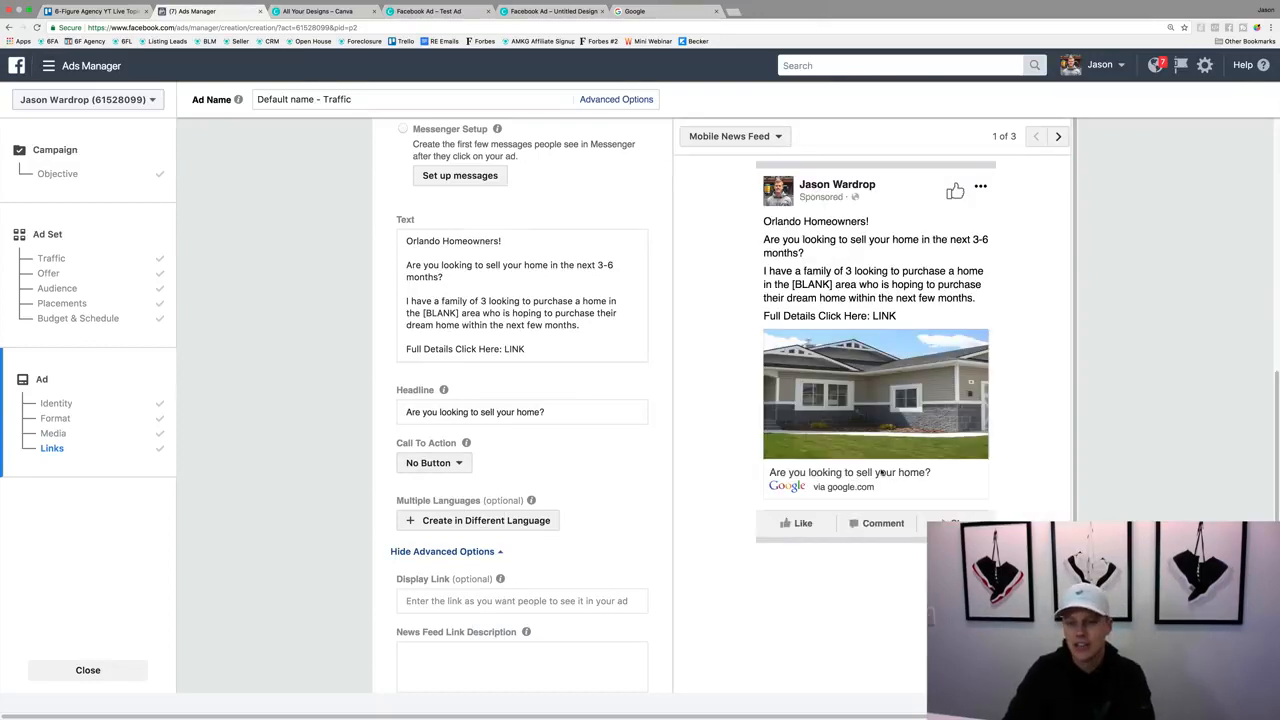
Step: Look through the Call To Action options and set the ad's call to action to Learn More
click(453, 462)
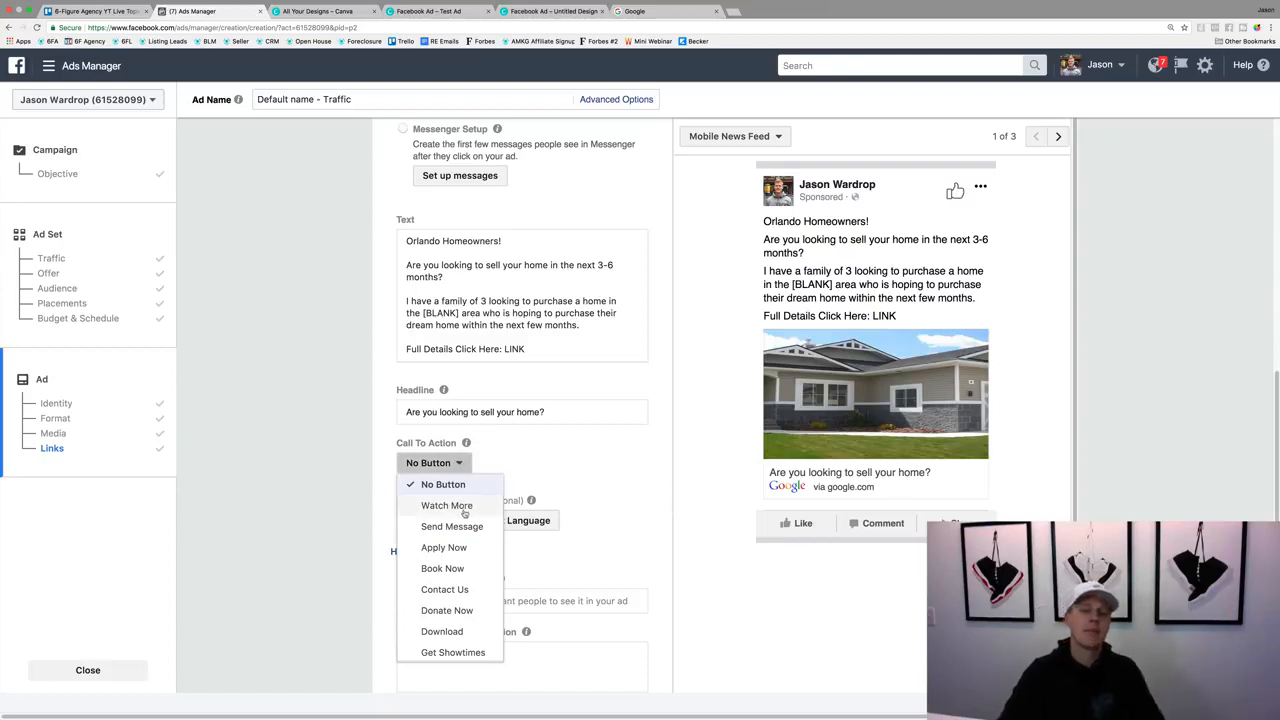
scroll(463, 515, down, 1)
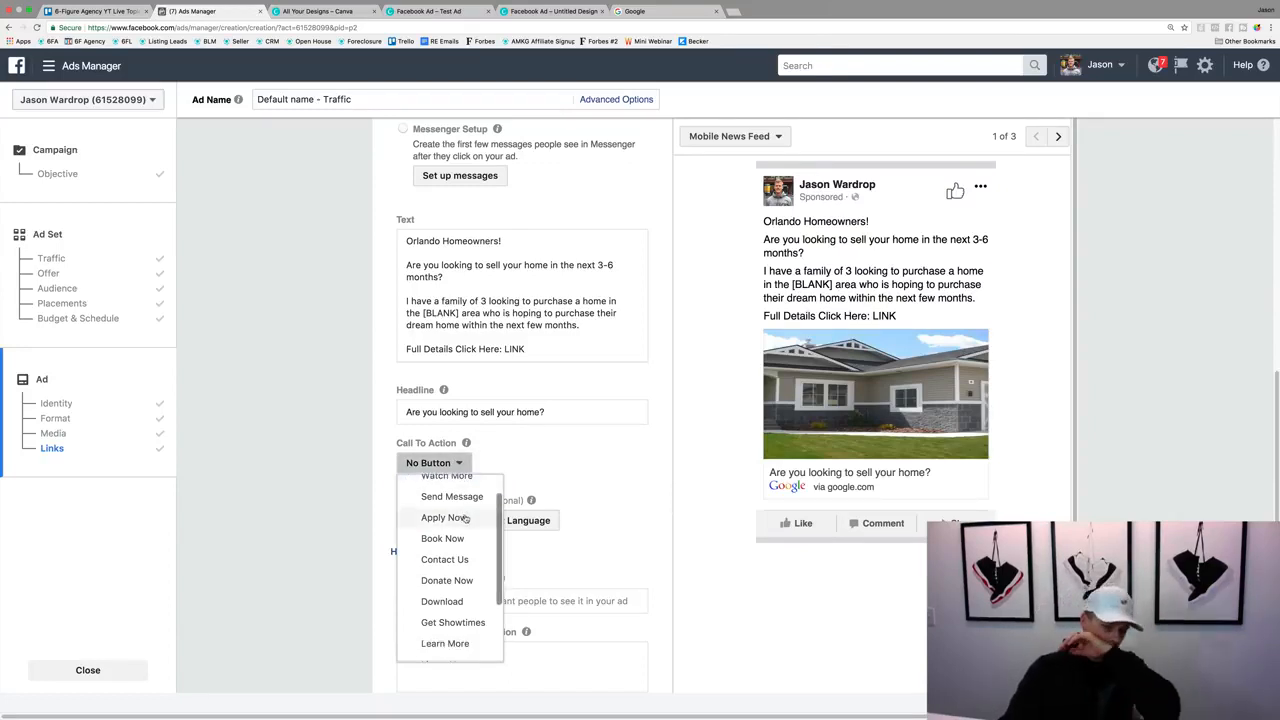
scroll(469, 519, down, 3)
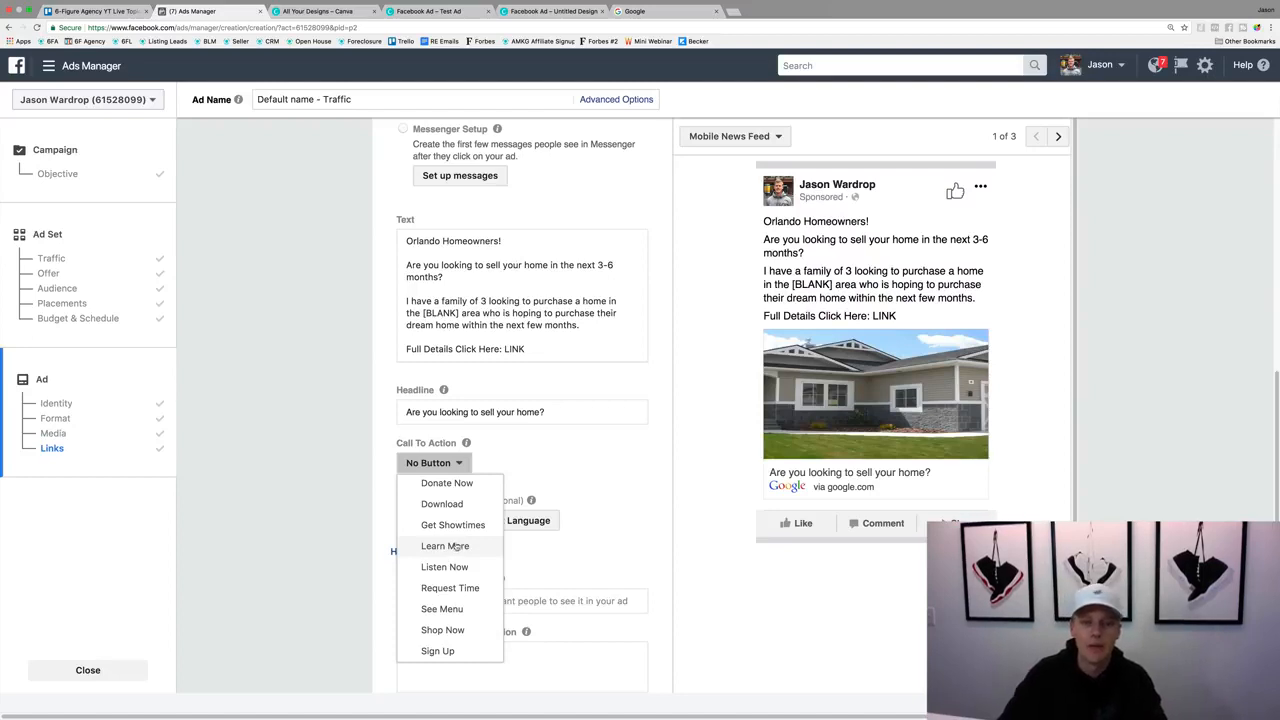
click(605, 496)
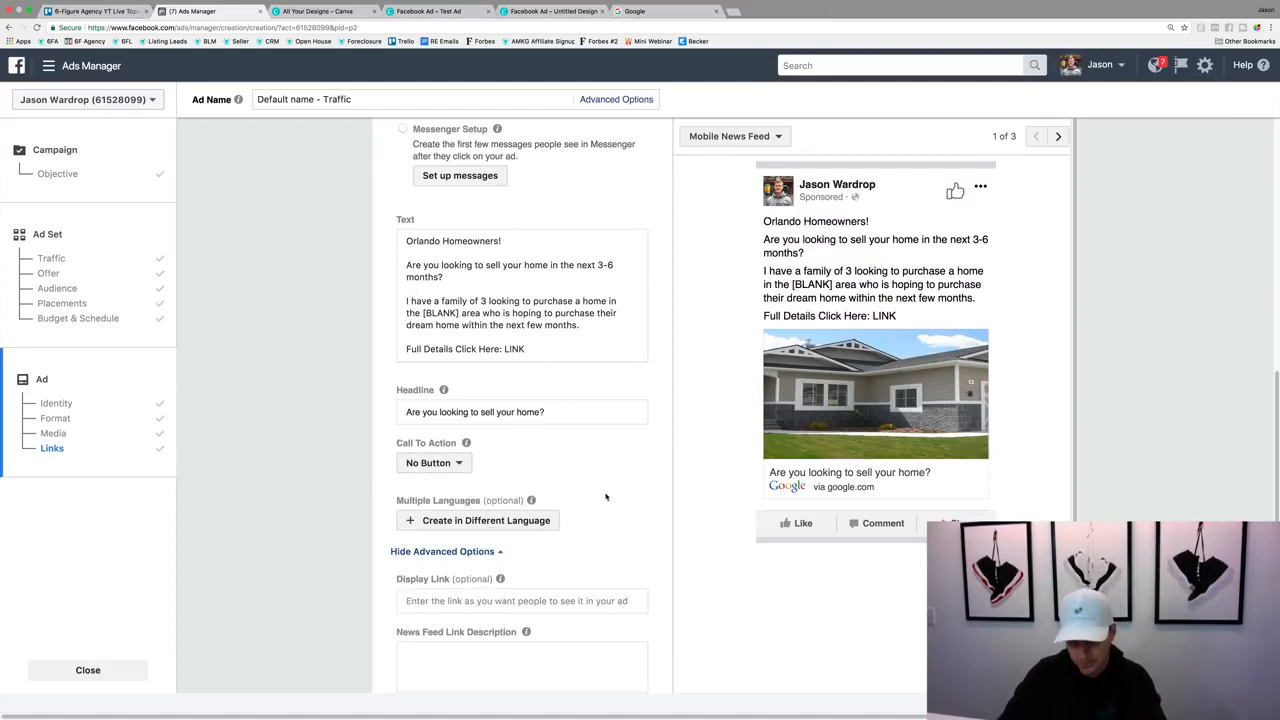
click(450, 463)
scroll(460, 603, down, 2)
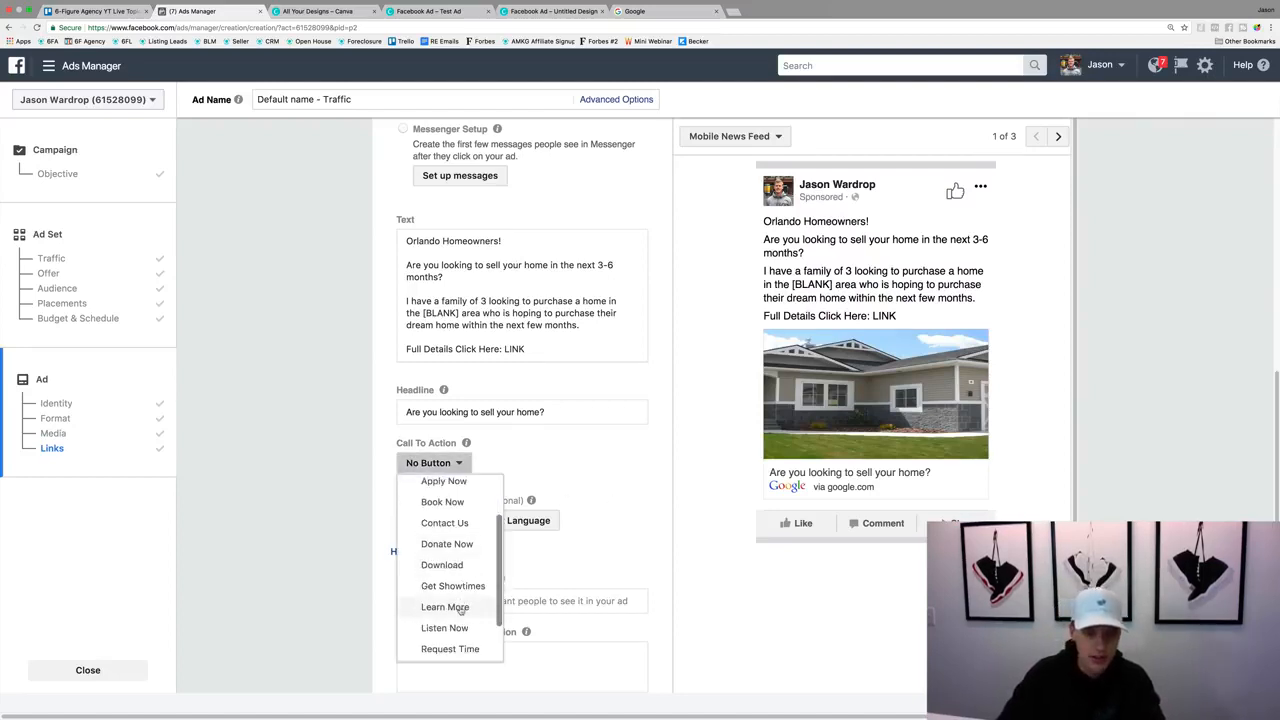
click(458, 607)
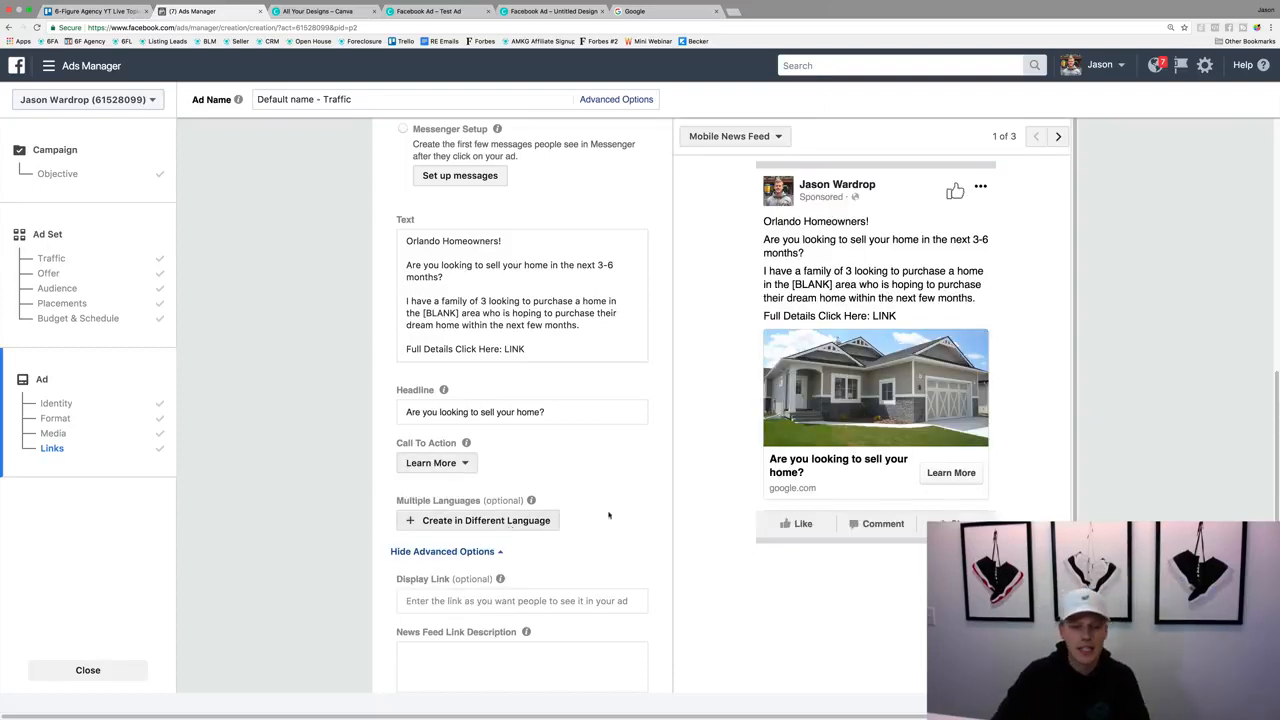
Step: Enter "Test" as the ad's News Feed Link Description, leaving the optional Display Link empty
scroll(609, 515, down, 2)
click(491, 538)
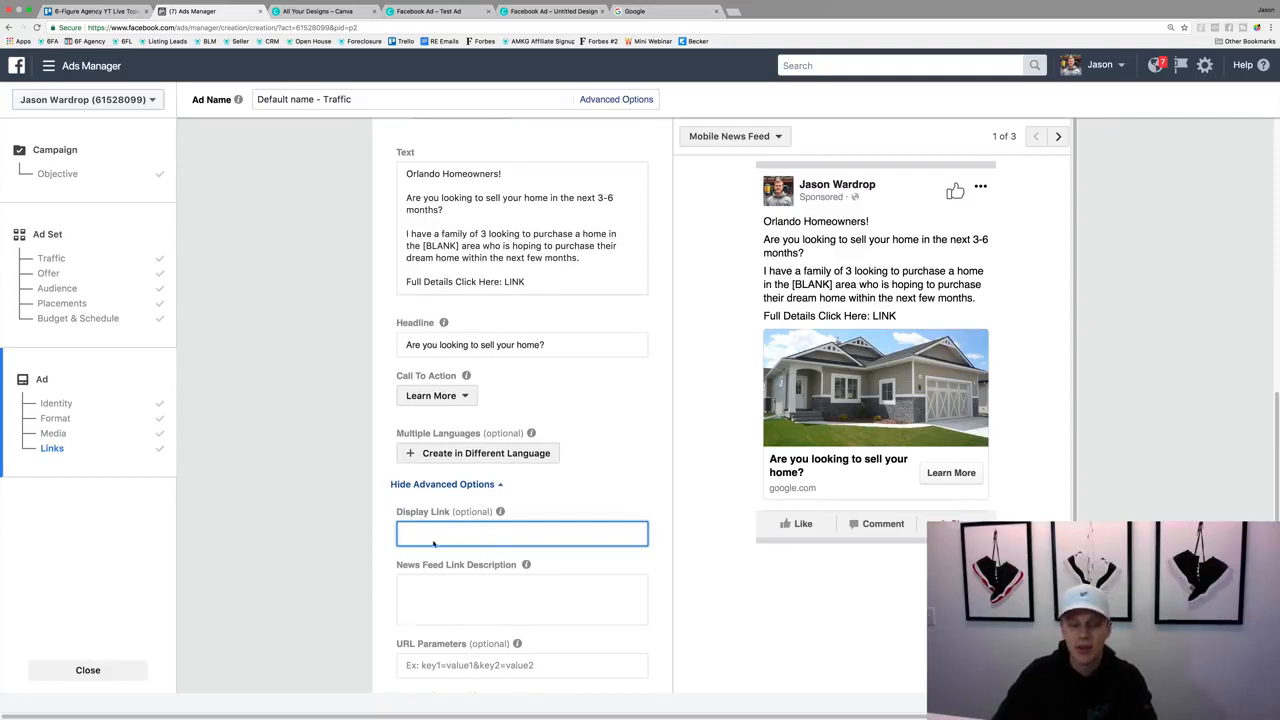
click(456, 585)
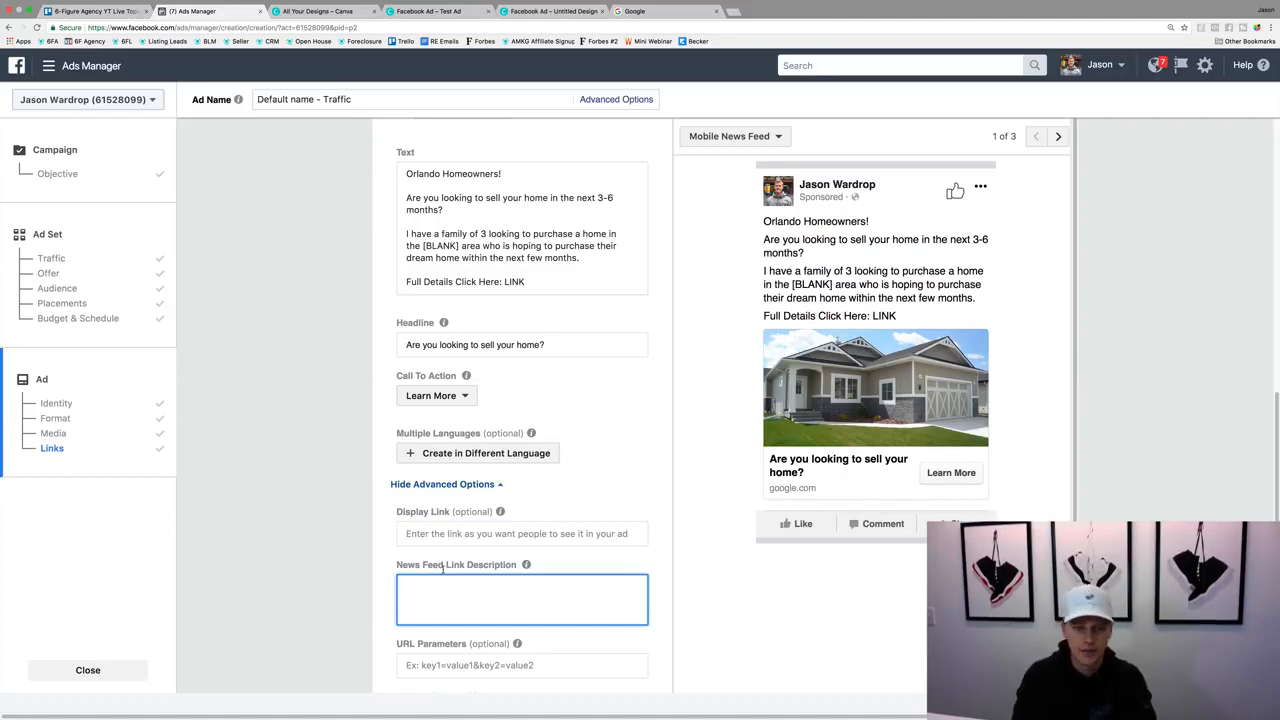
text(Test)
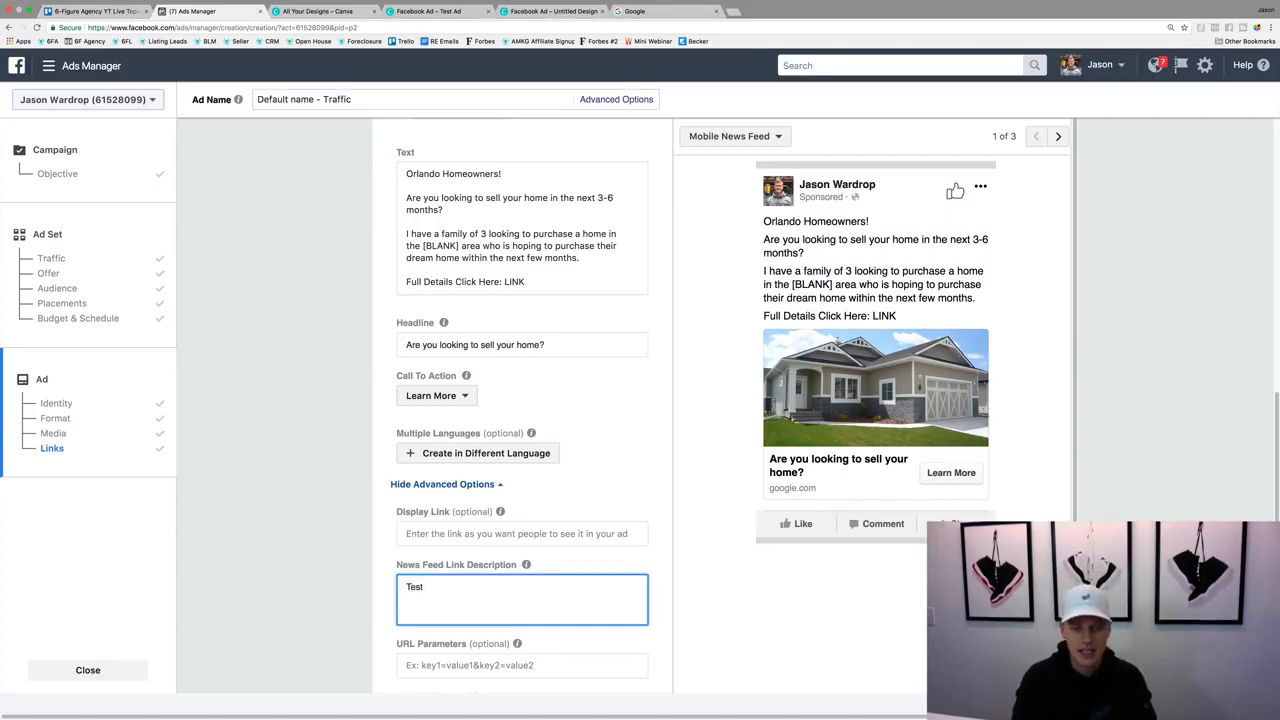
Step: Extend the News Feed Link Description to "Test Copy" and check the Mobile News Feed, Feature Phone and Desktop News Feed previews
text( Copy)
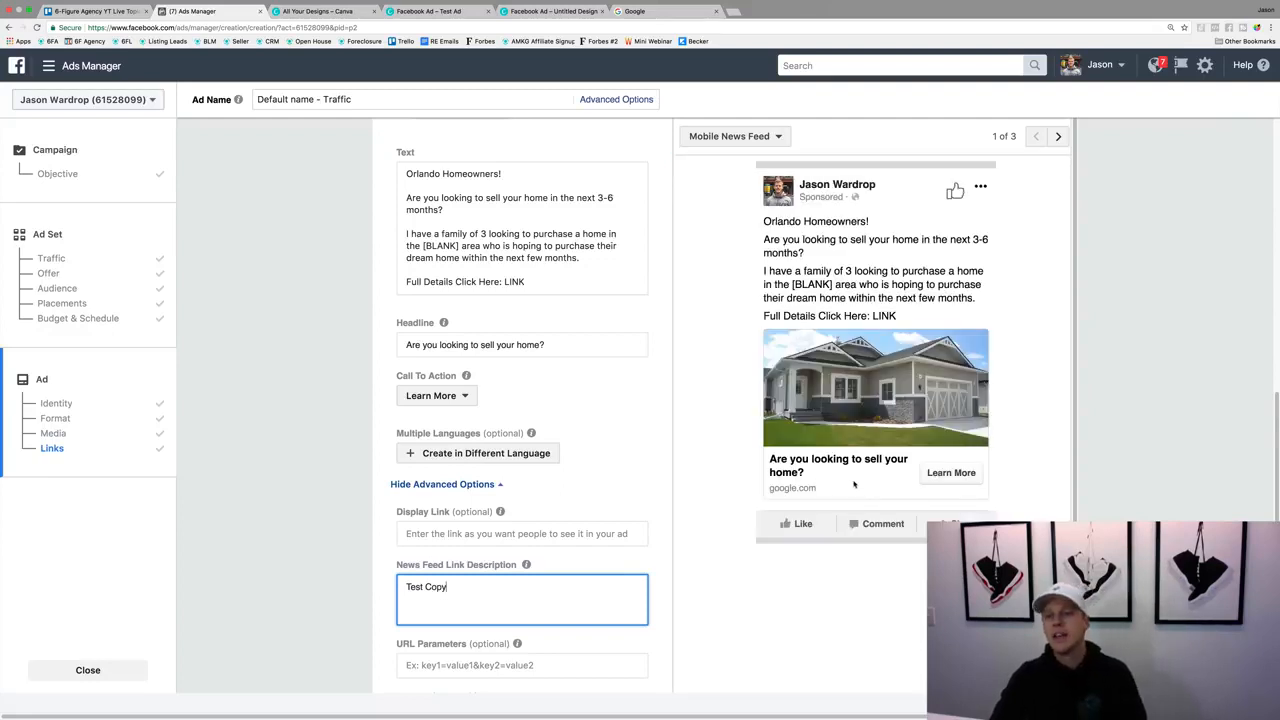
scroll(866, 465, up, 1)
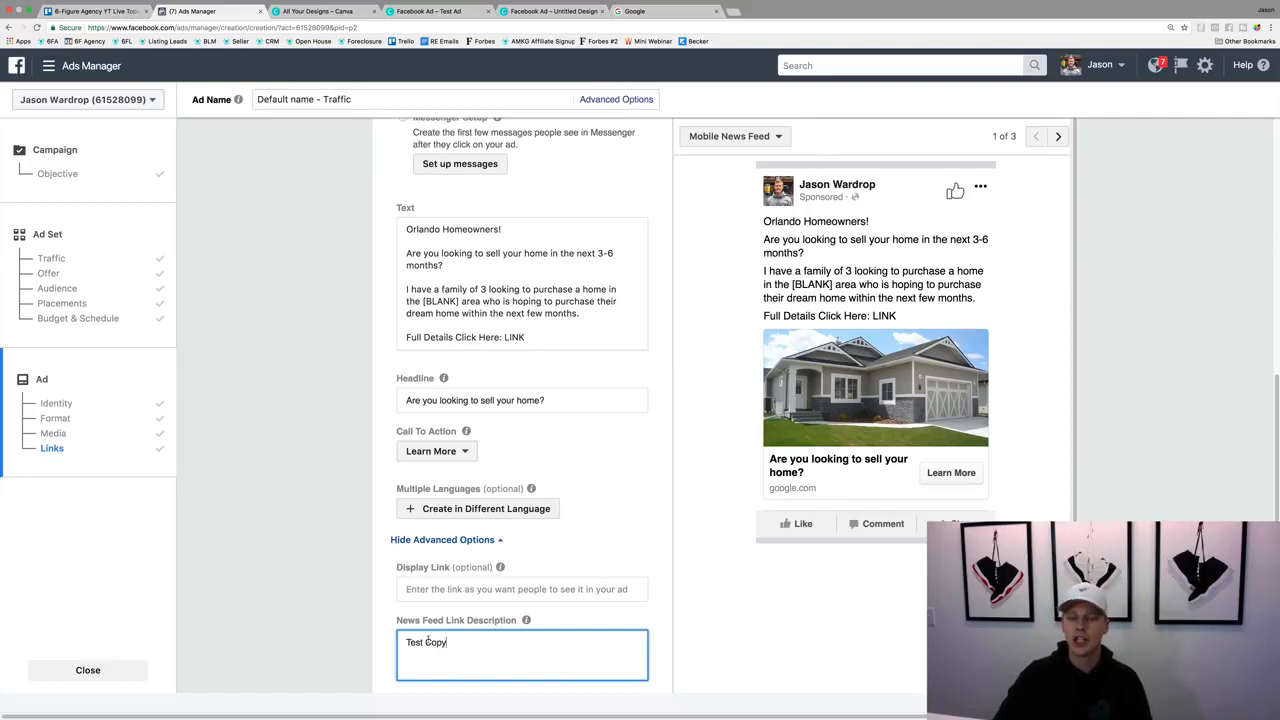
click(1057, 138)
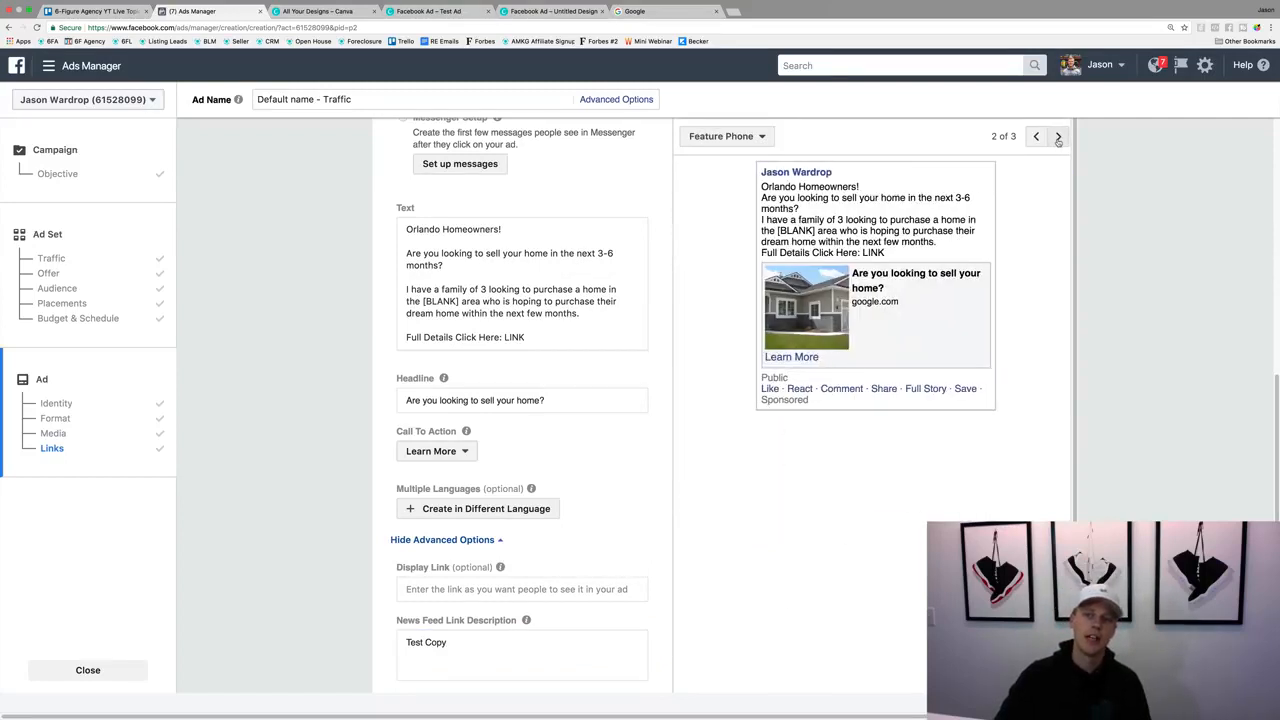
click(1036, 137)
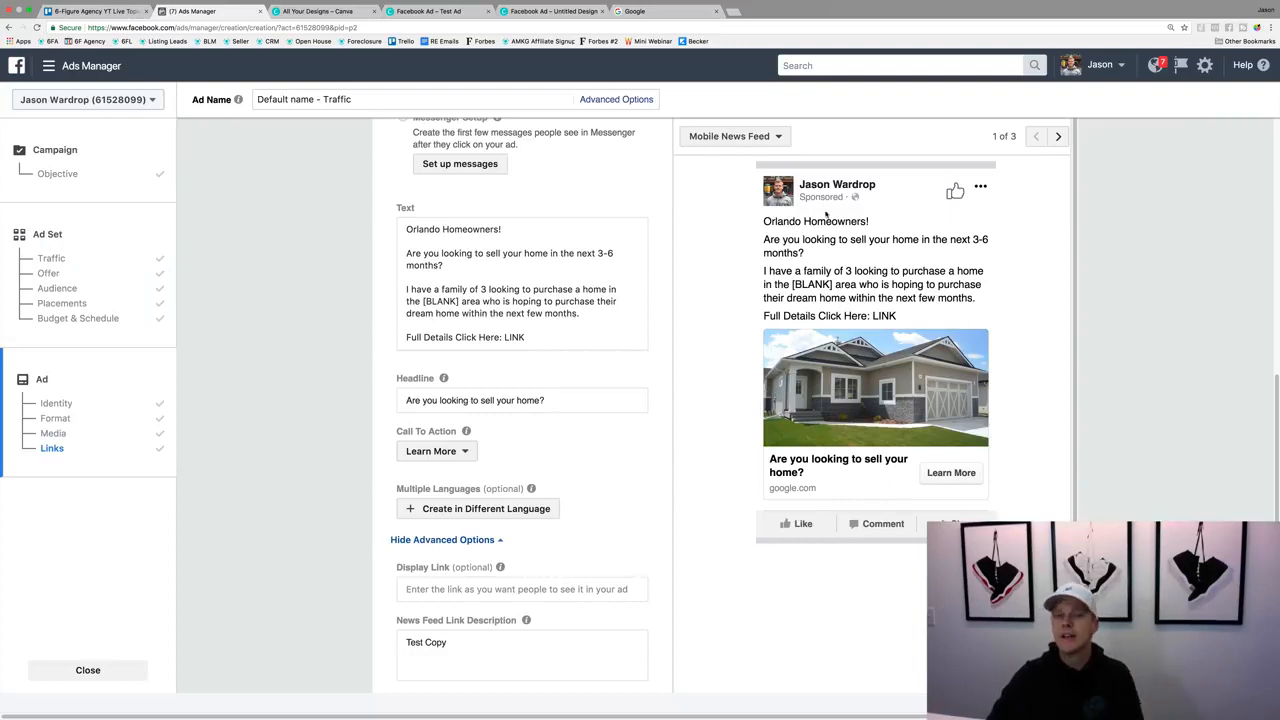
click(1057, 137)
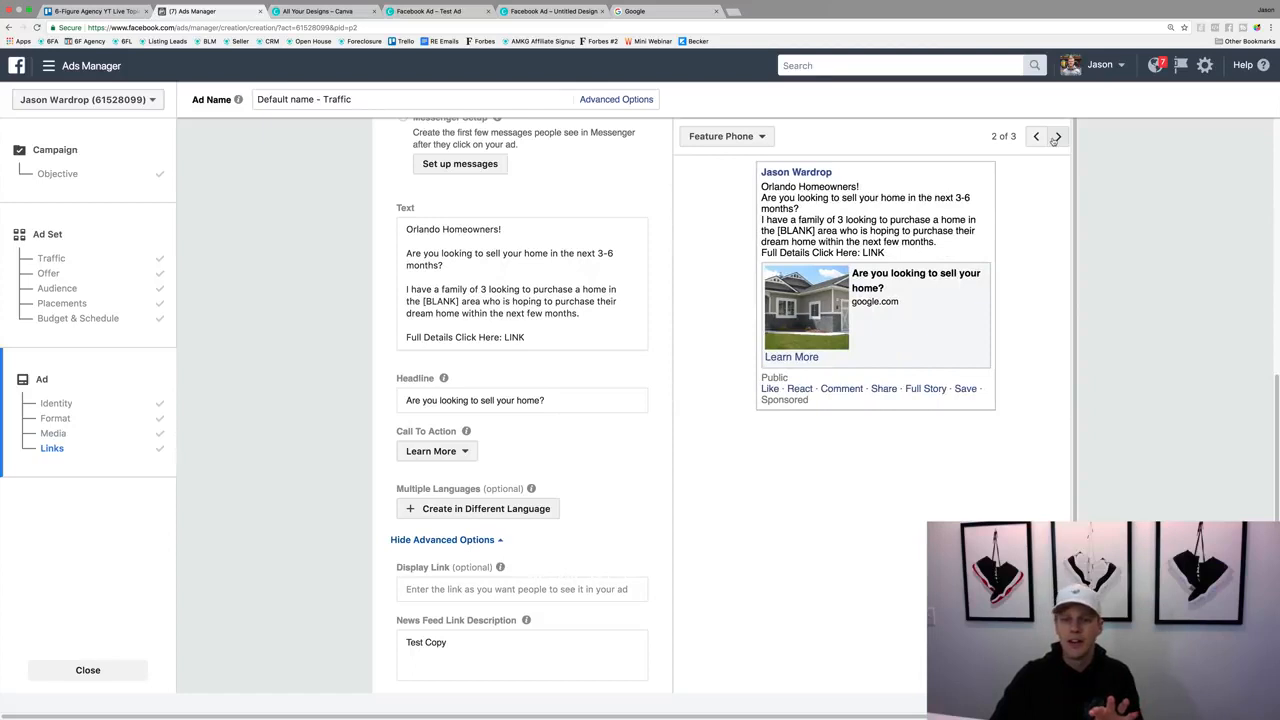
click(1055, 138)
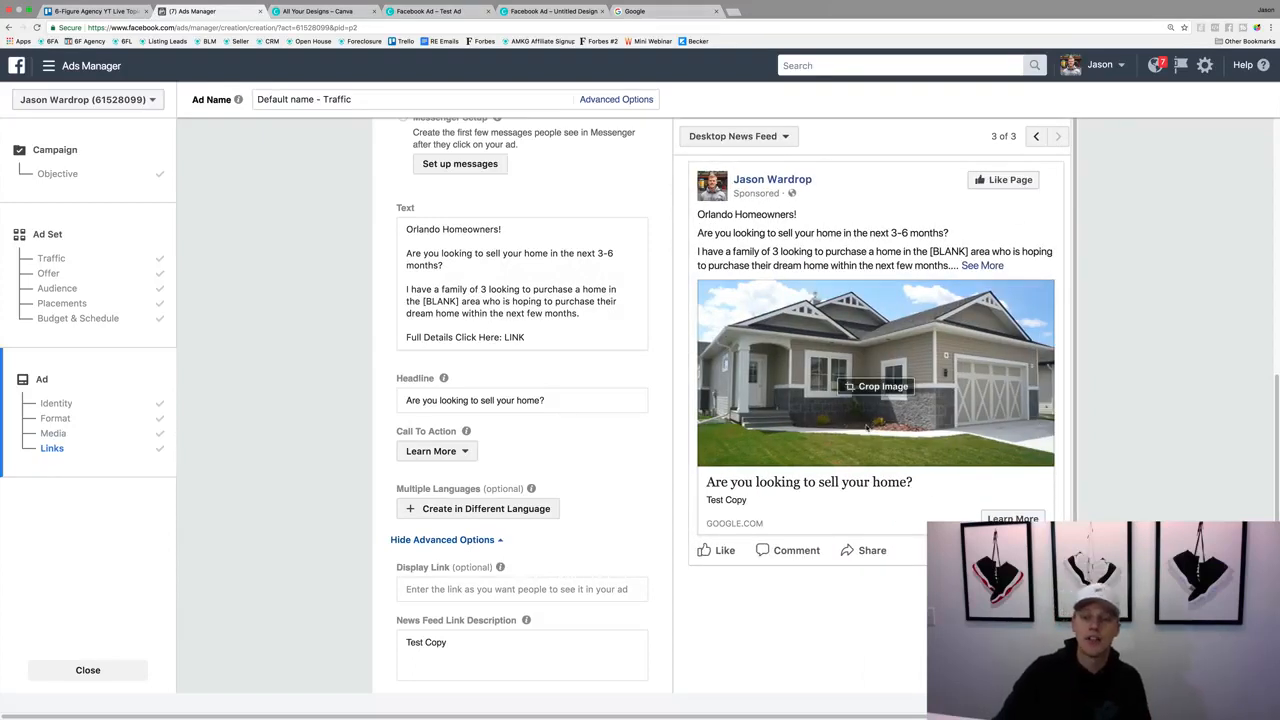
Step: Replace the News Feed Link Description with "Orlando Homeowners looking to sell in the next 3-6 months. We have a family looking to buy!"
click(430, 640)
key(super+a)
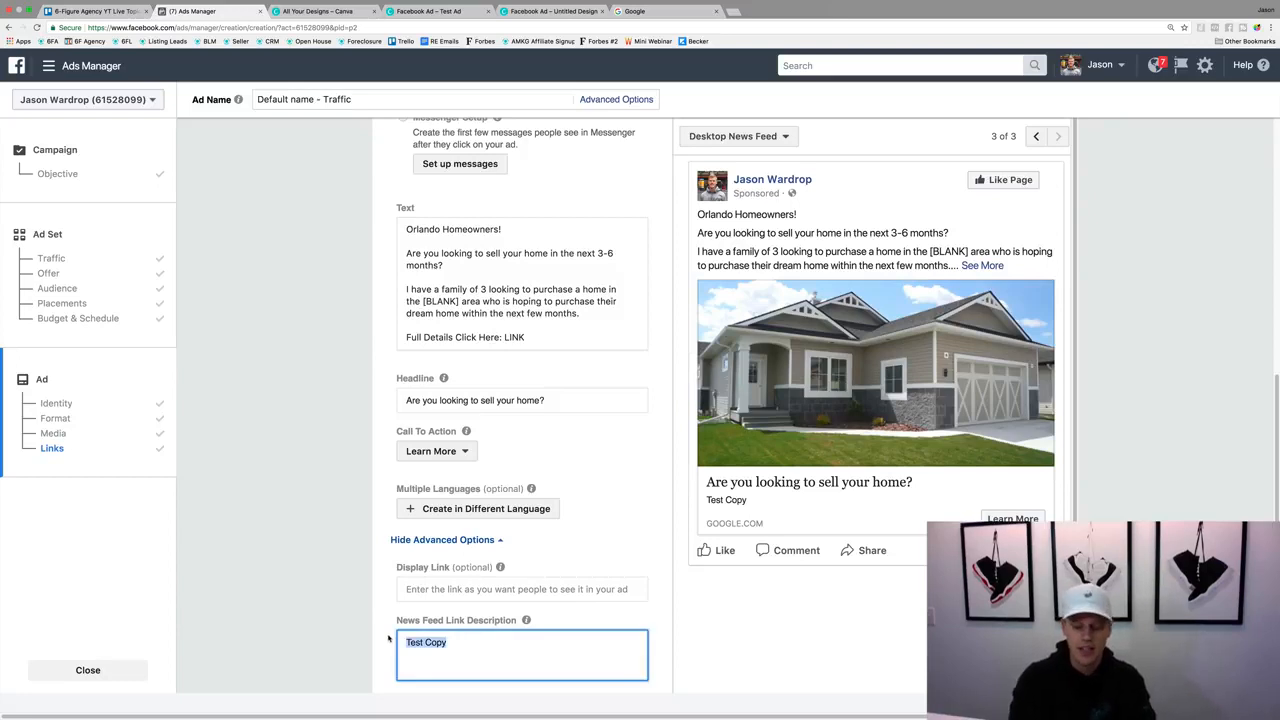
text(Orlando Ho)
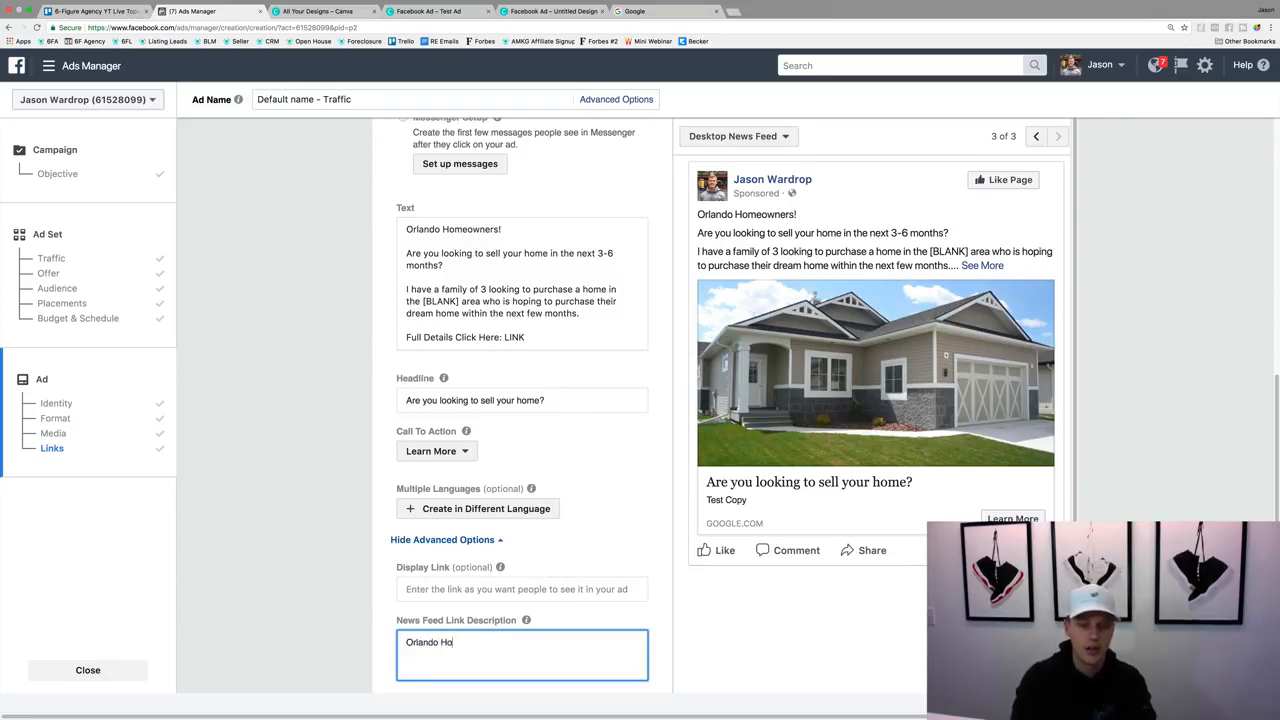
text(meowners loo)
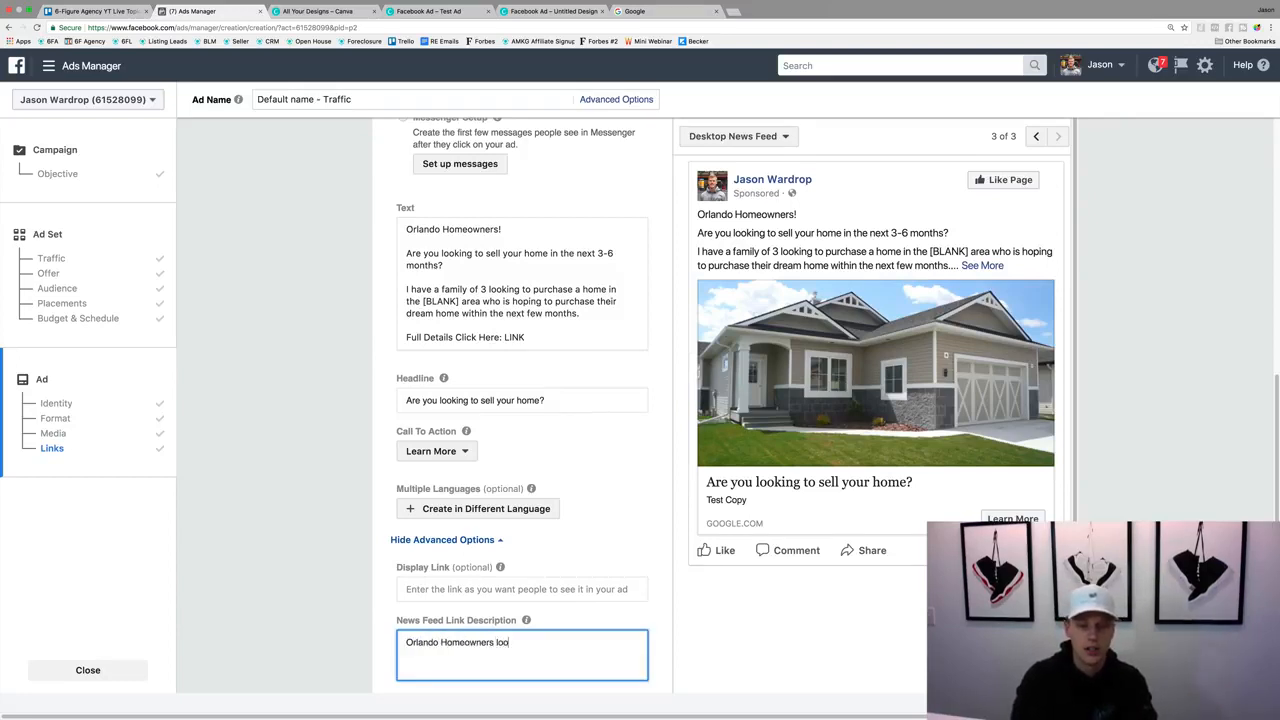
text(king to sell in t)
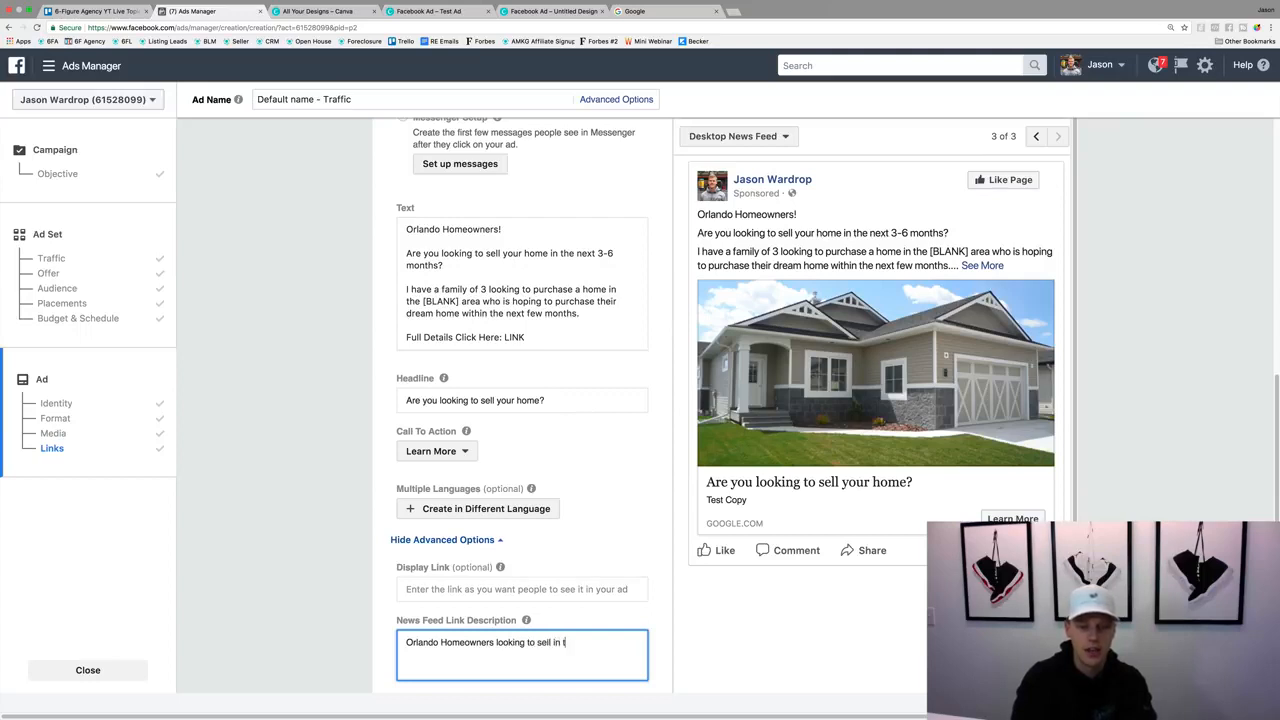
text(he next 3)
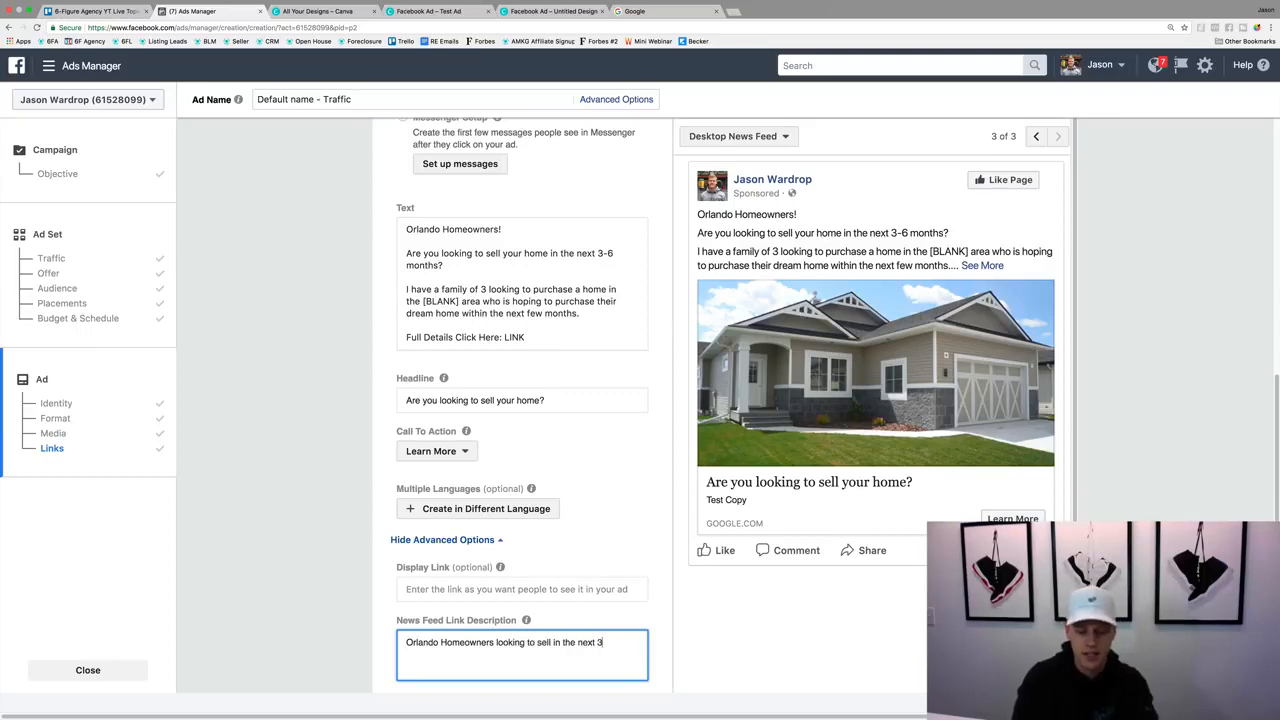
text(-6 months)
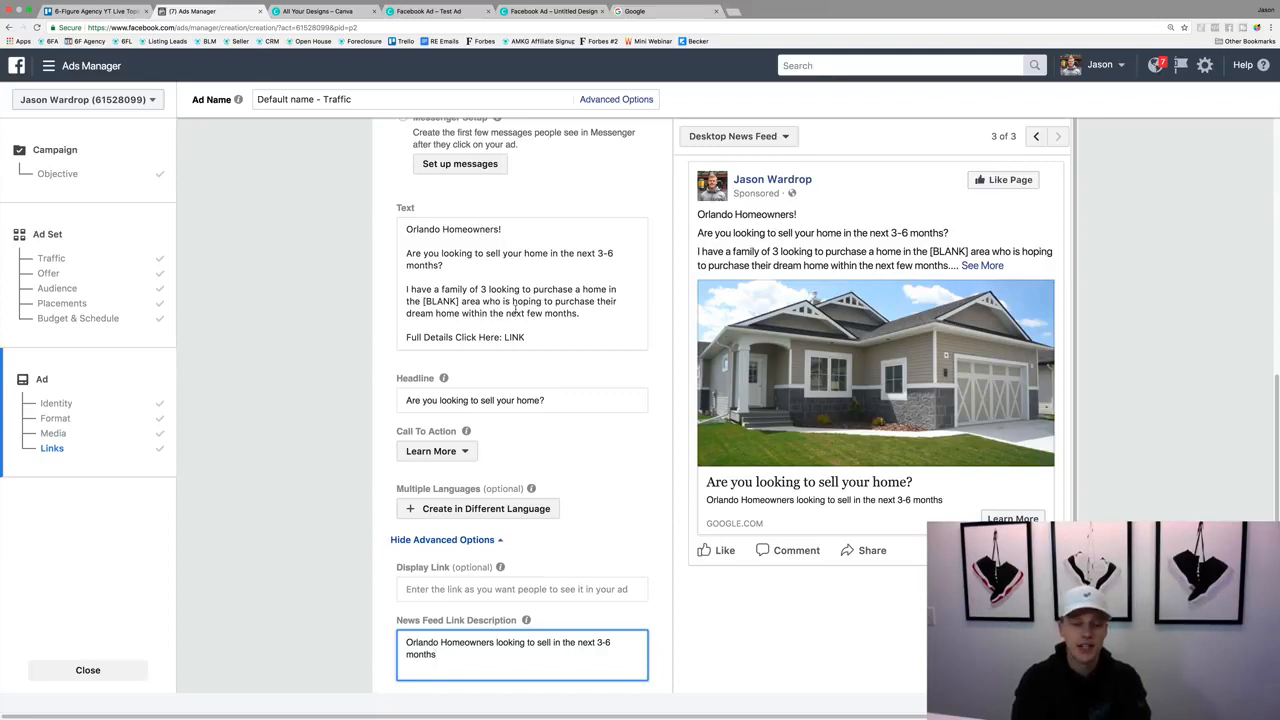
text(. )
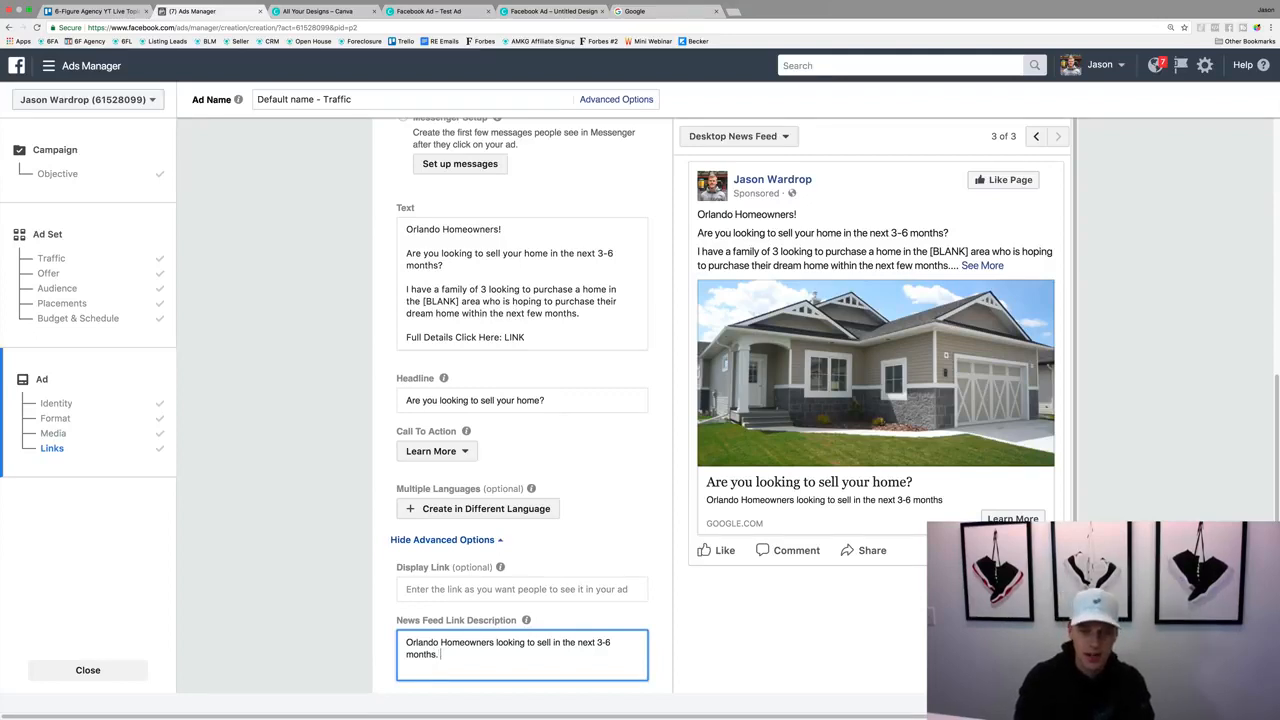
text(WE  have a f)
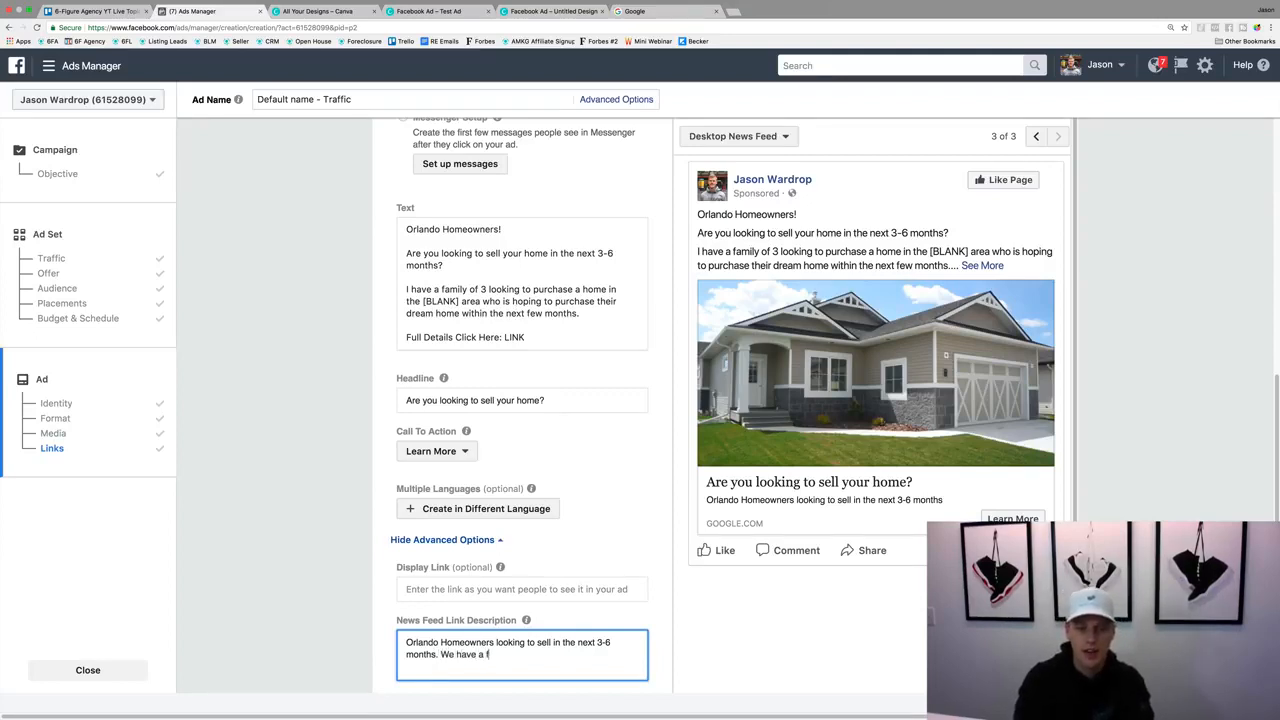
text(amily lookin)
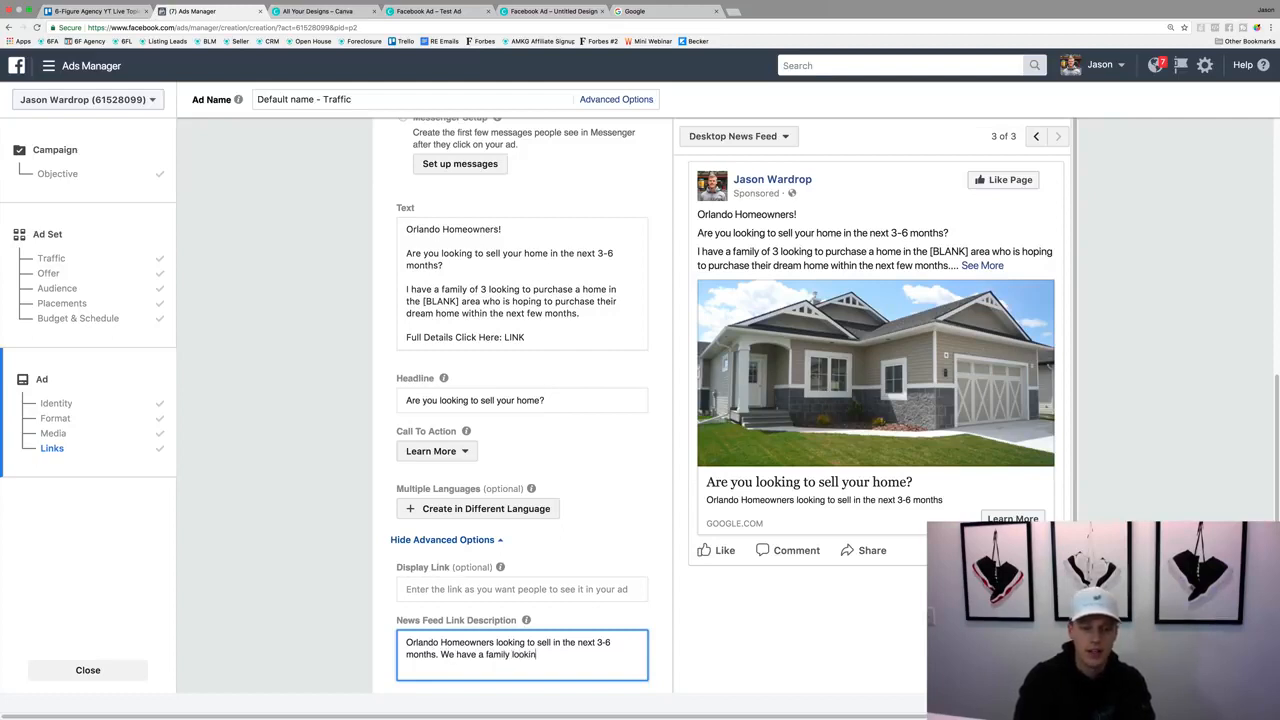
text(g to buy!)
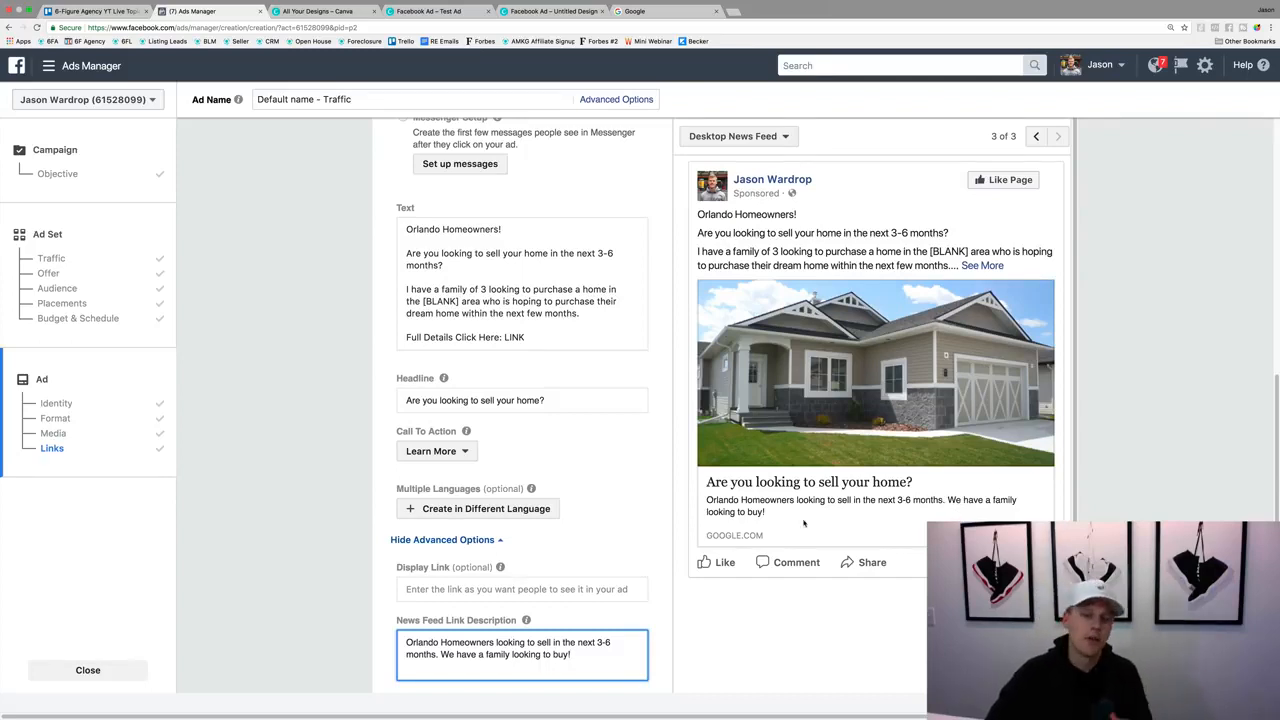
scroll(803, 522, down, 8)
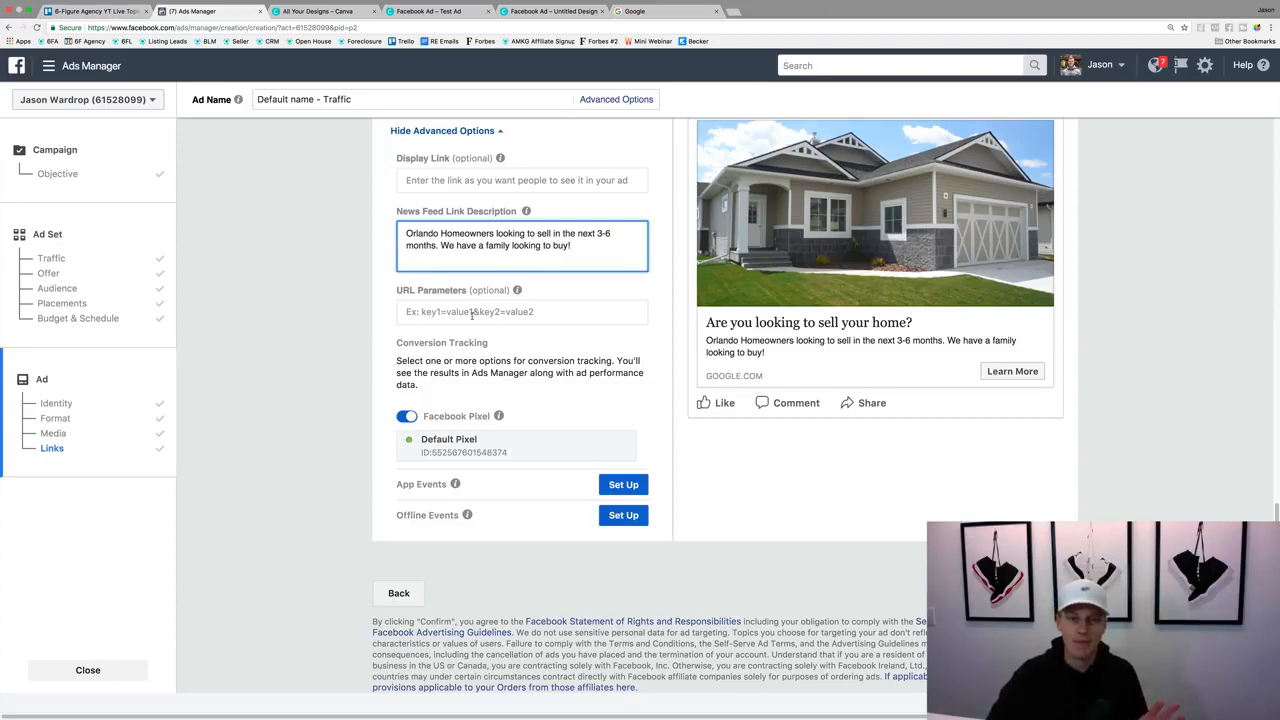
click(574, 344)
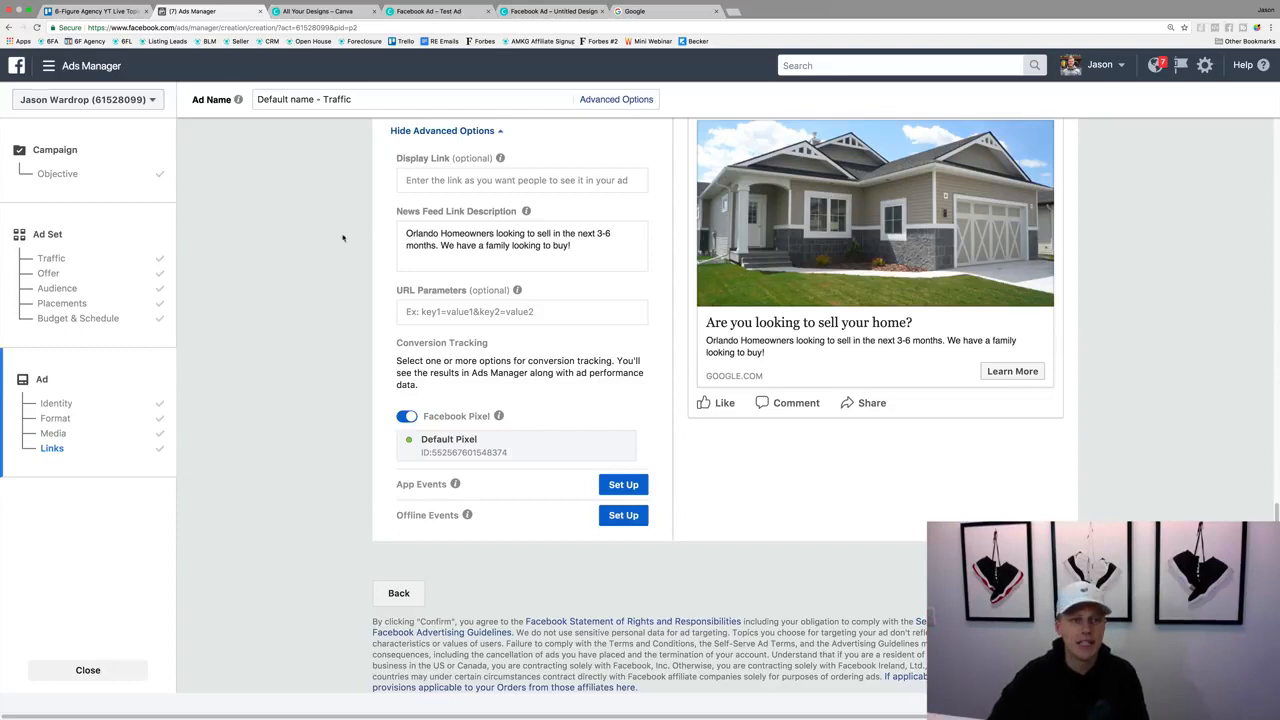
Step: Leave the unfinished ad creation page and go to the account's campaign overview in Ads Manager
click(75, 67)
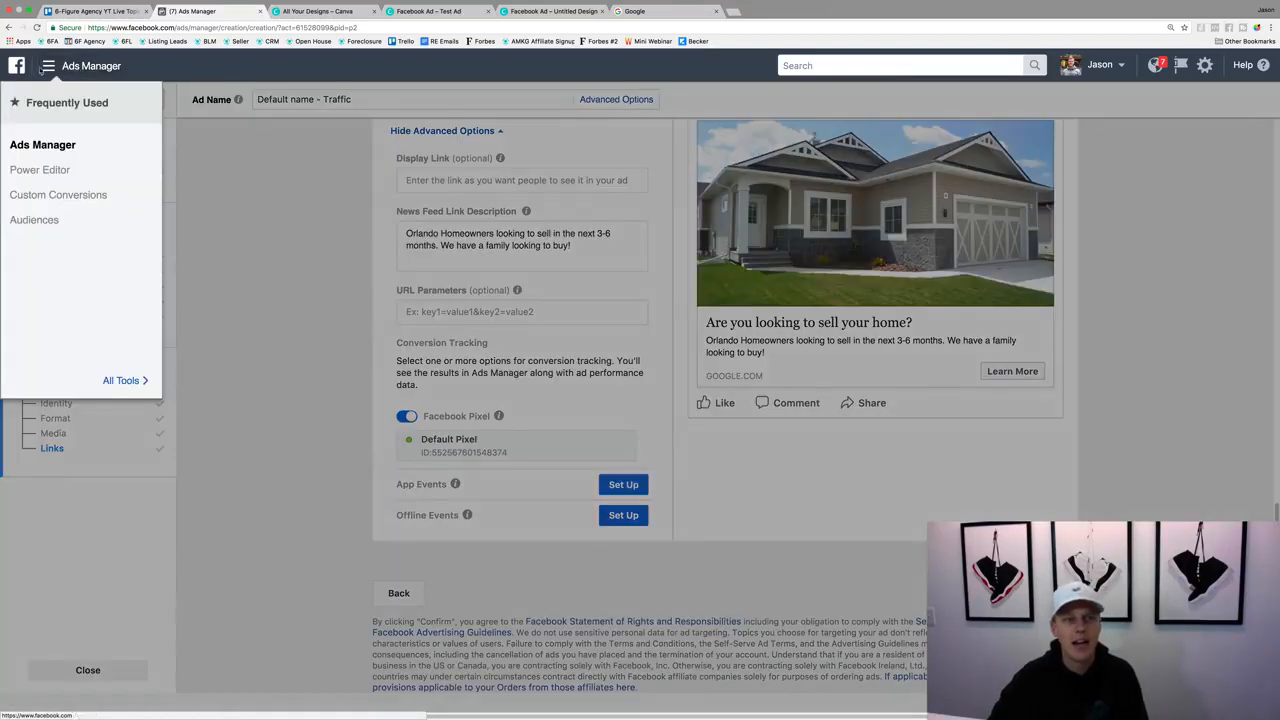
click(44, 146)
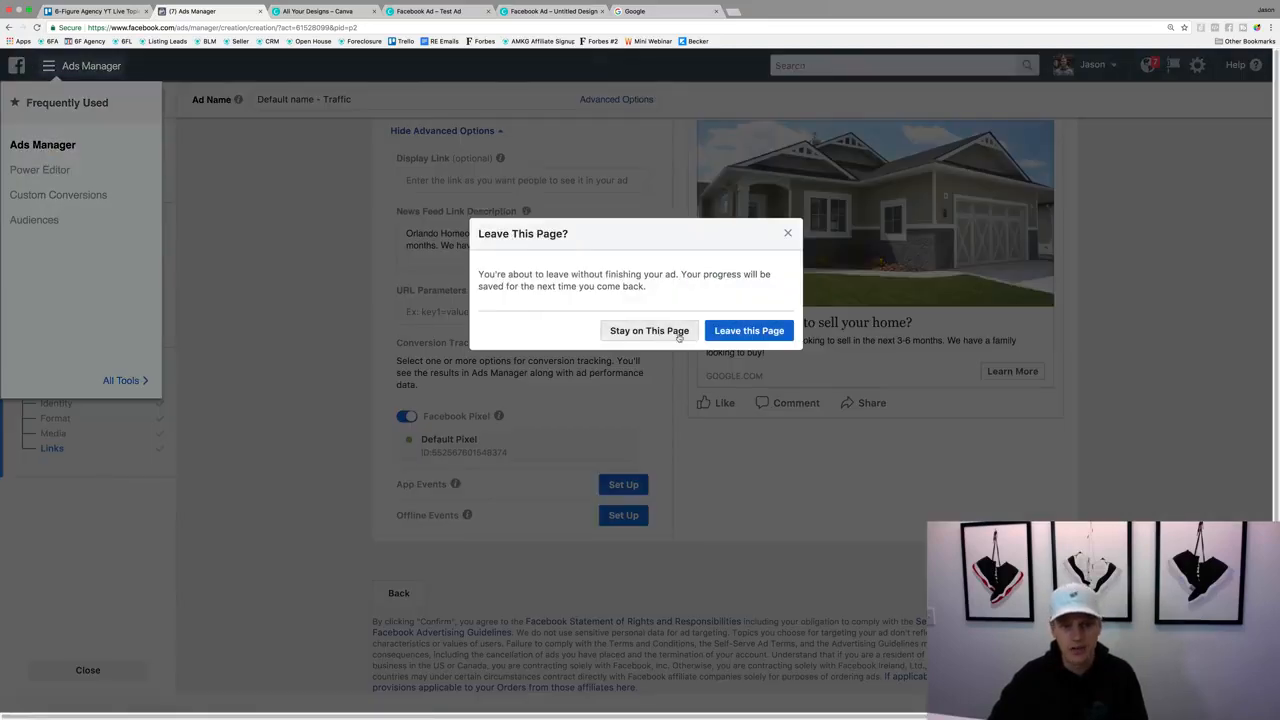
click(737, 333)
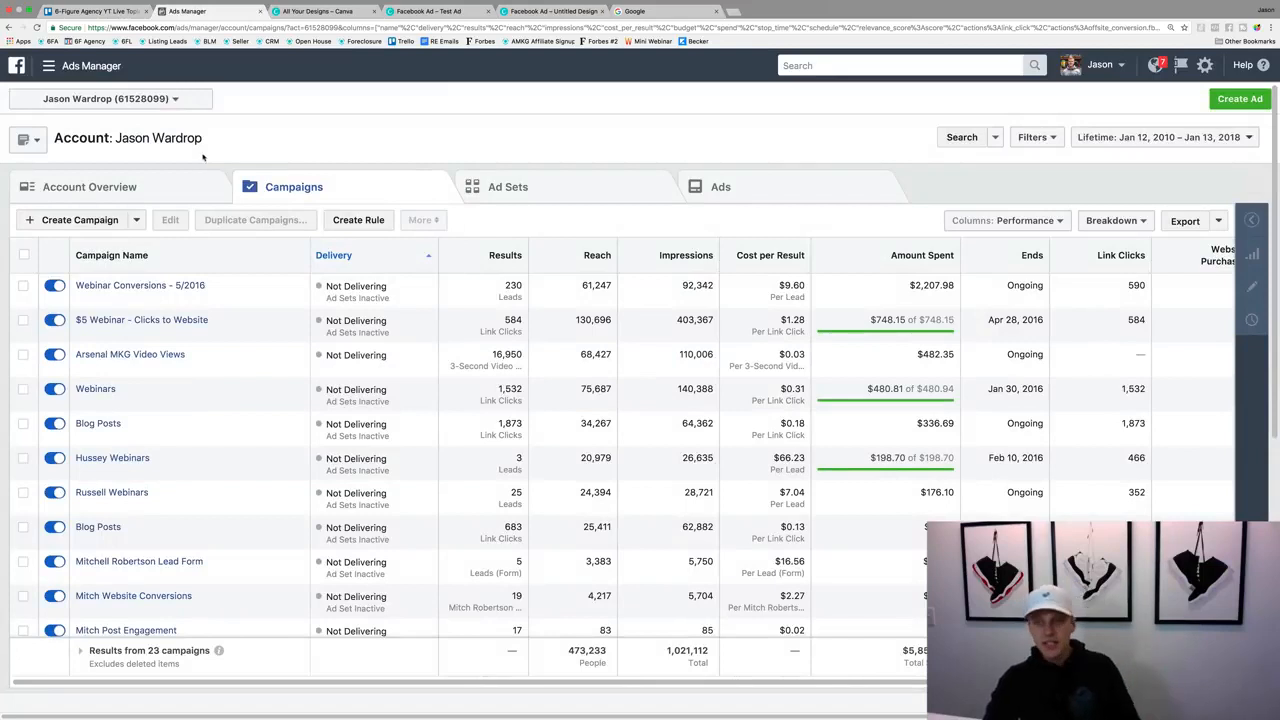
Step: Set the campaign report's date range to Last 7 days
click(1165, 138)
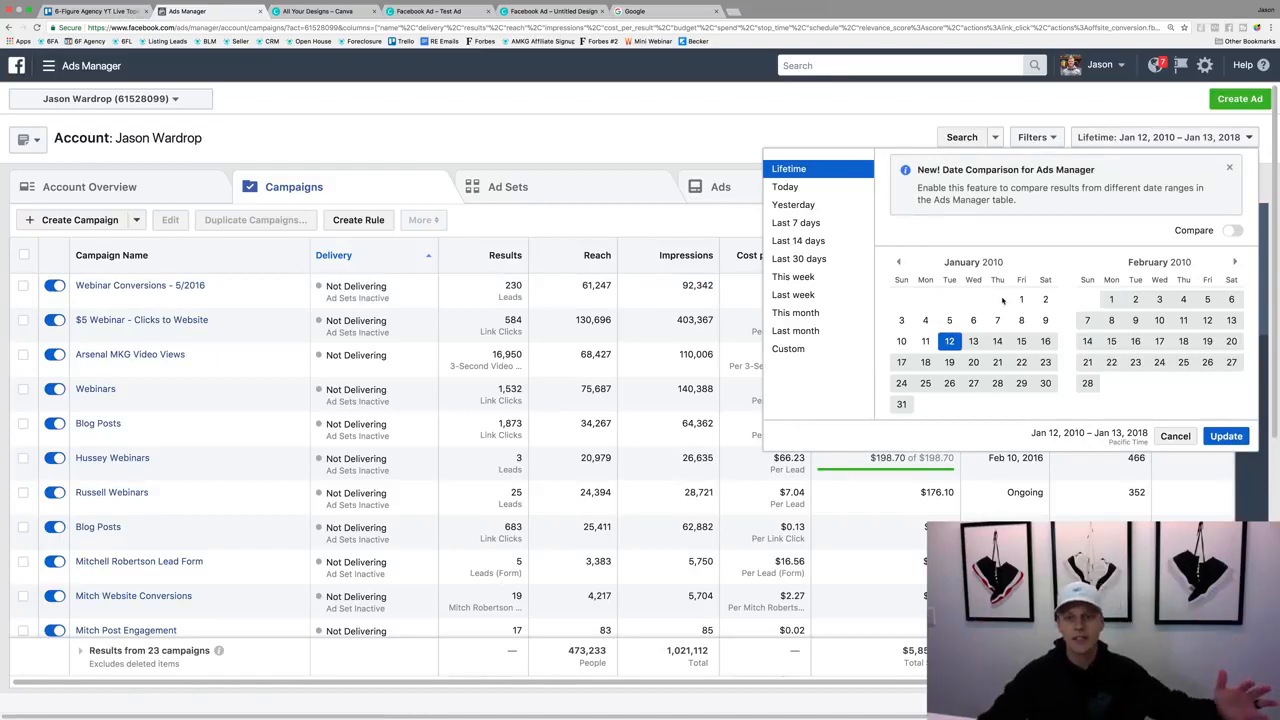
click(833, 192)
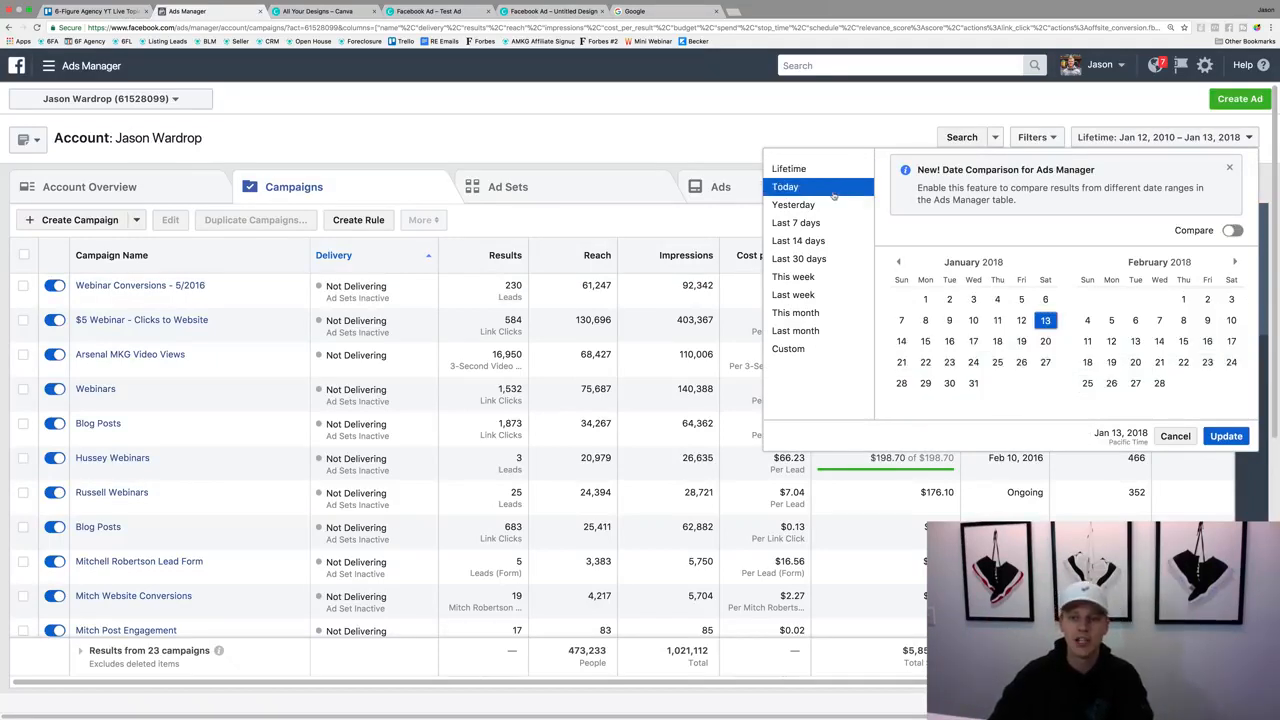
click(812, 223)
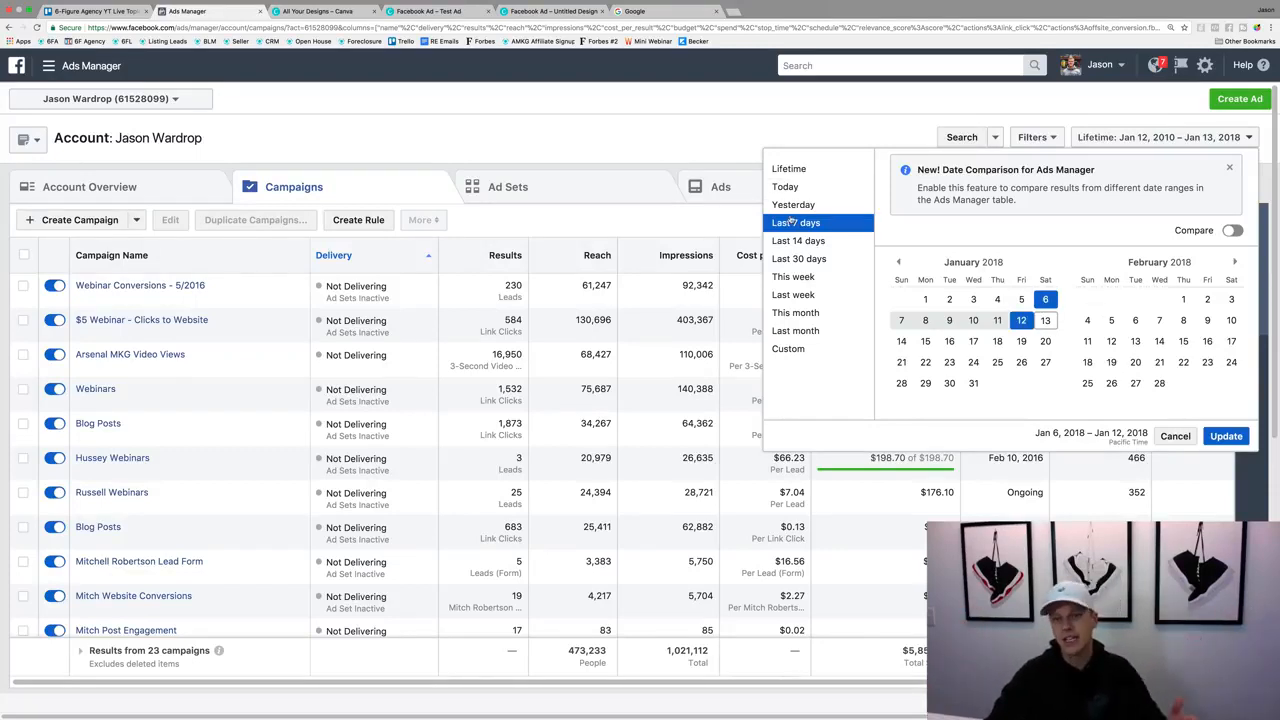
click(1226, 437)
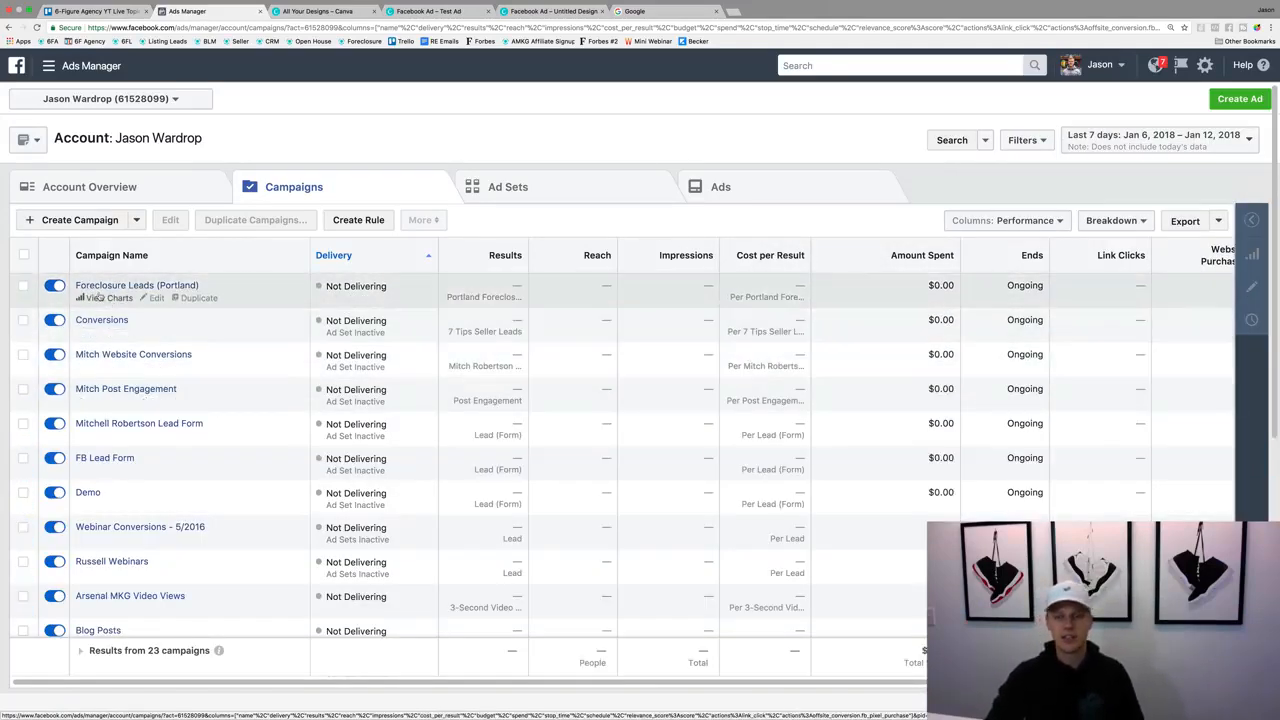
Step: Try the Delivery column preset on the campaign table, and switch the columns to the Engagement preset
click(1040, 222)
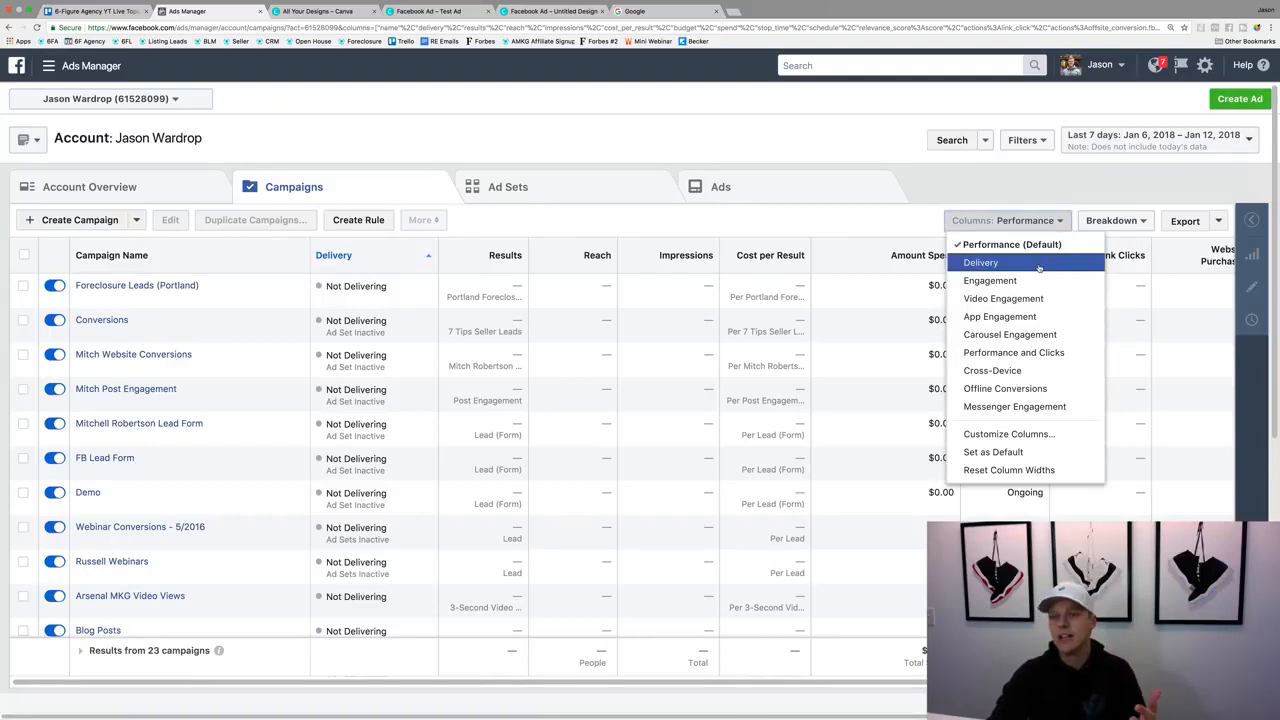
click(1038, 265)
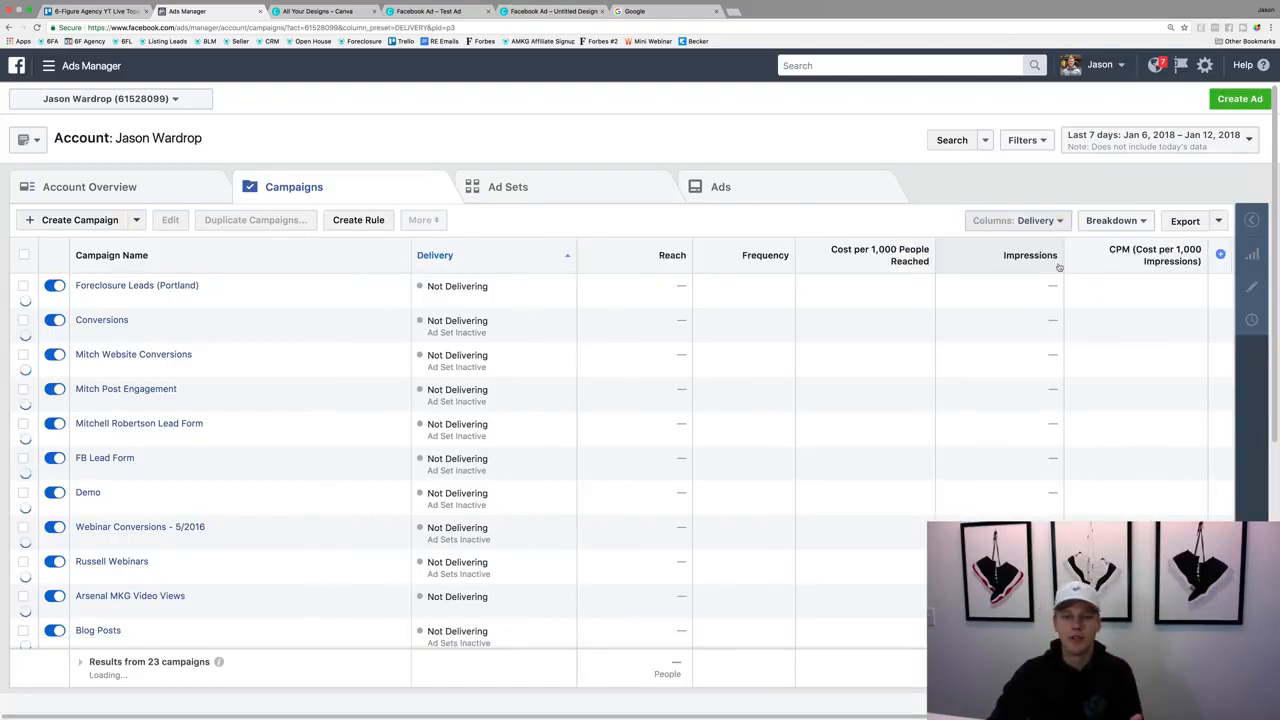
click(1034, 220)
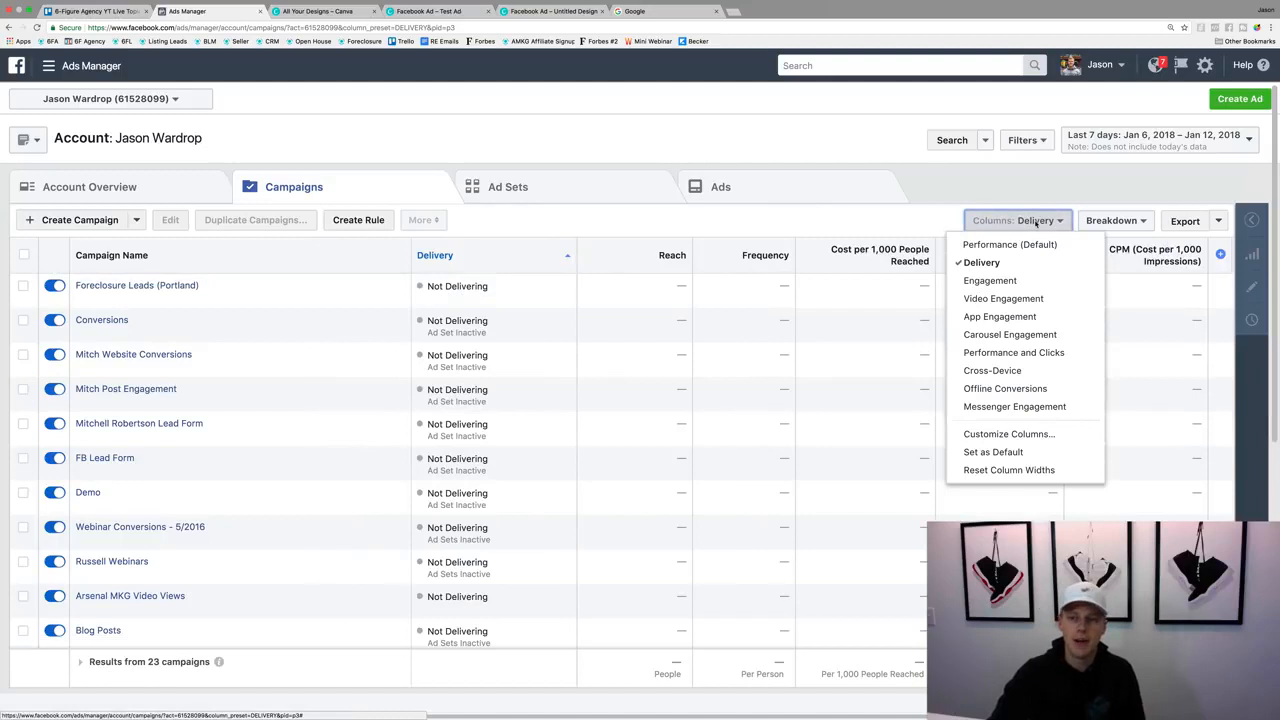
click(1031, 284)
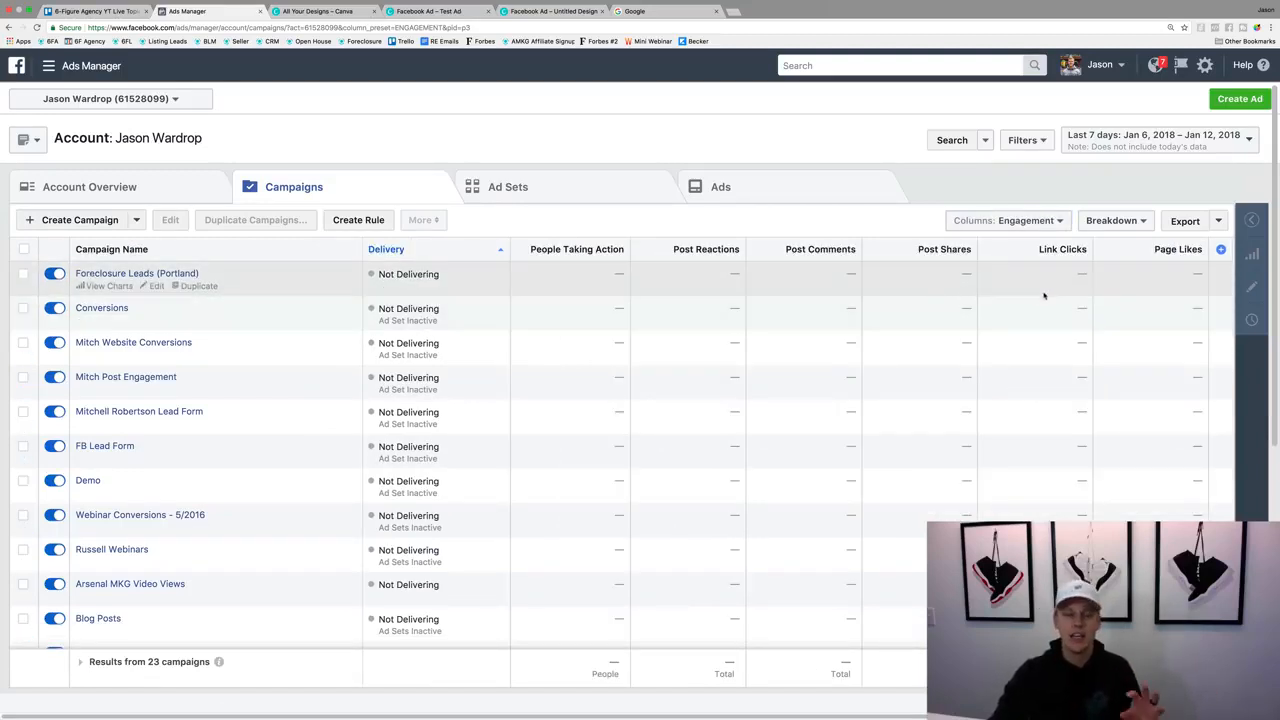
click(1035, 223)
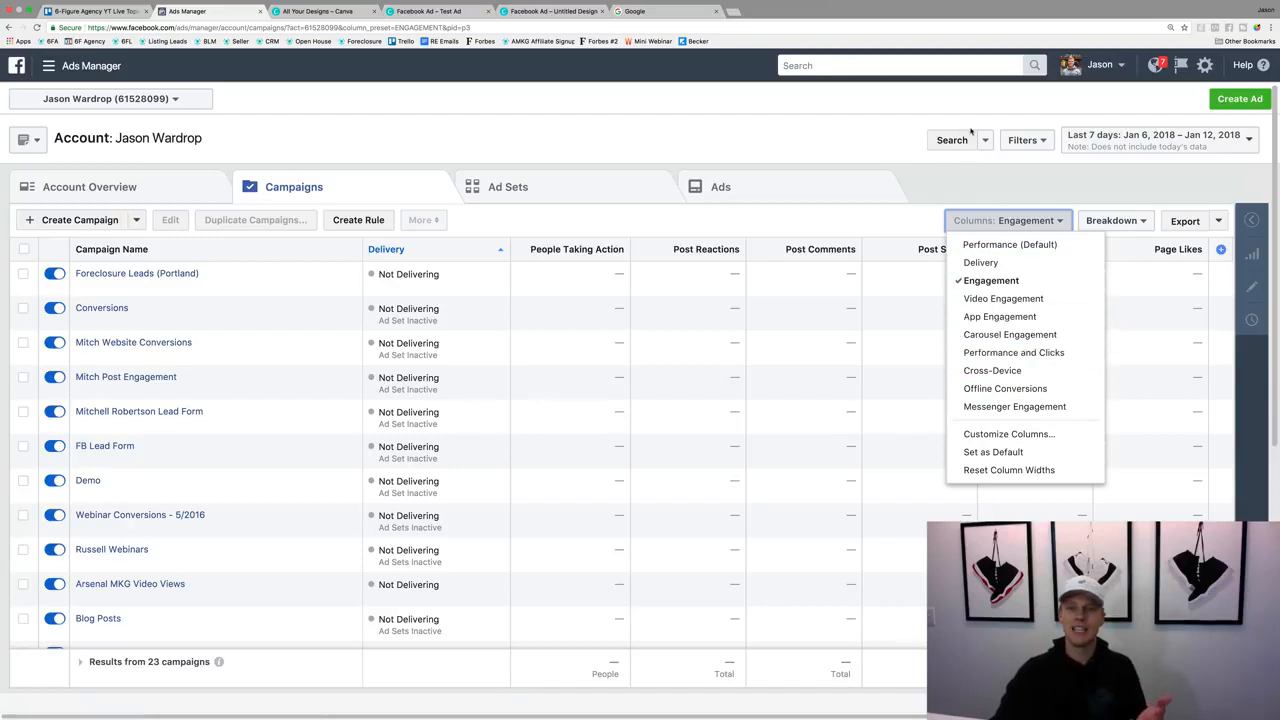
click(974, 177)
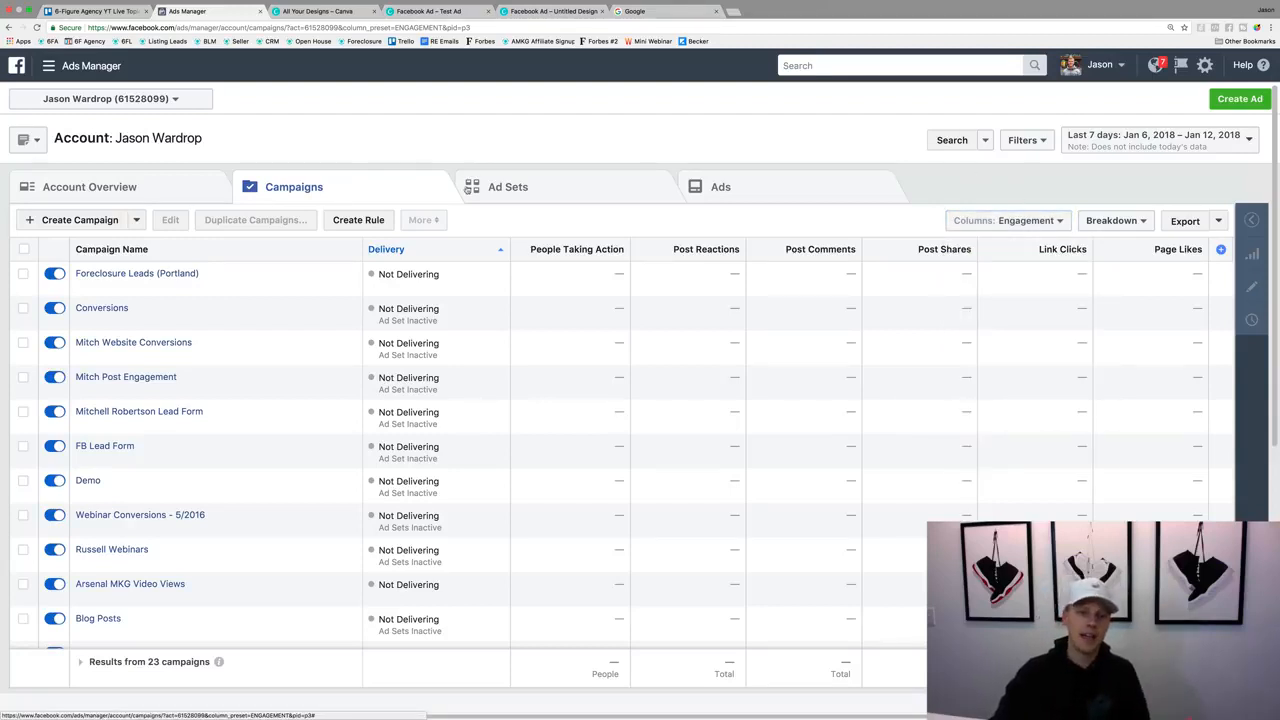
Step: View the account's Ad Sets and Ads lists, and return to the Campaigns list
click(521, 184)
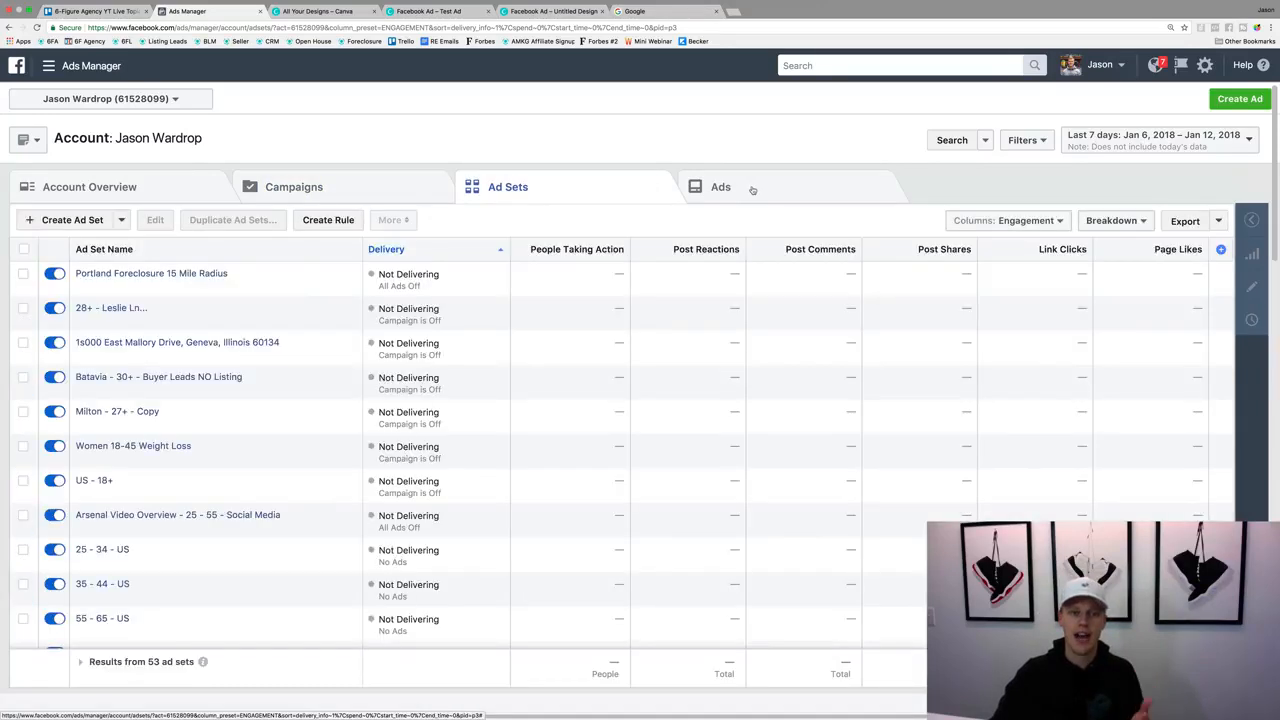
click(752, 189)
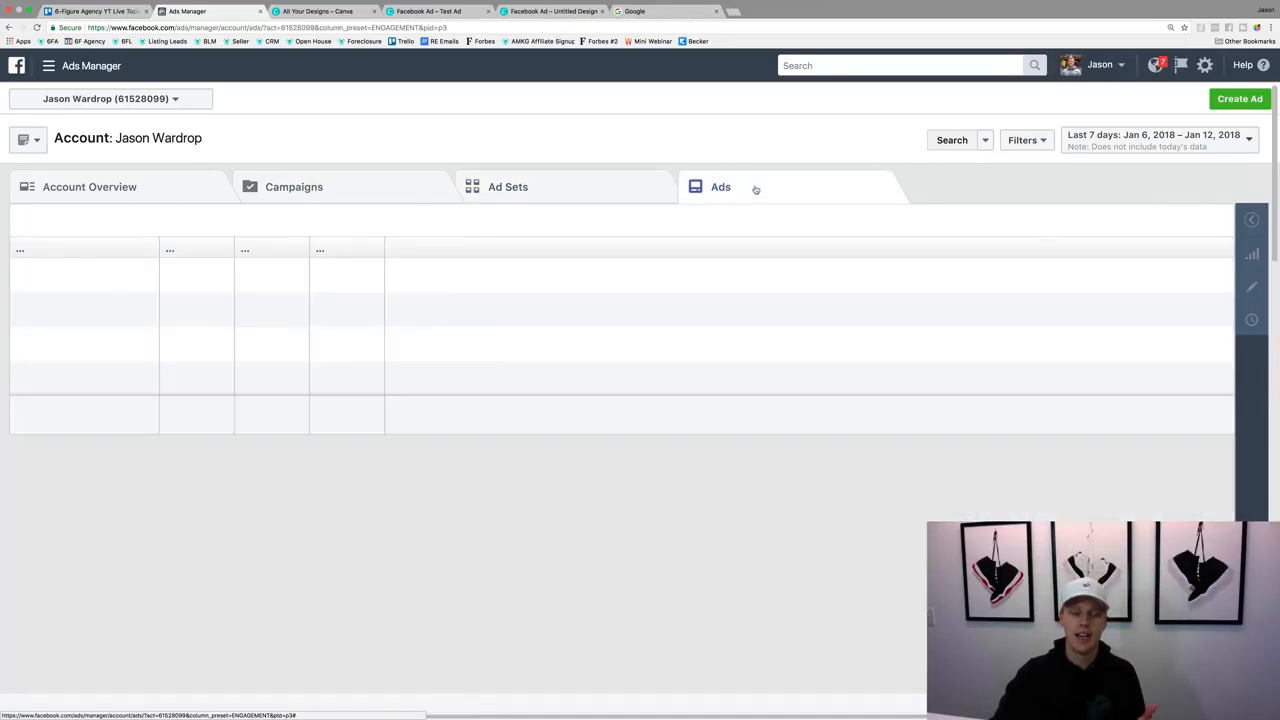
click(316, 186)
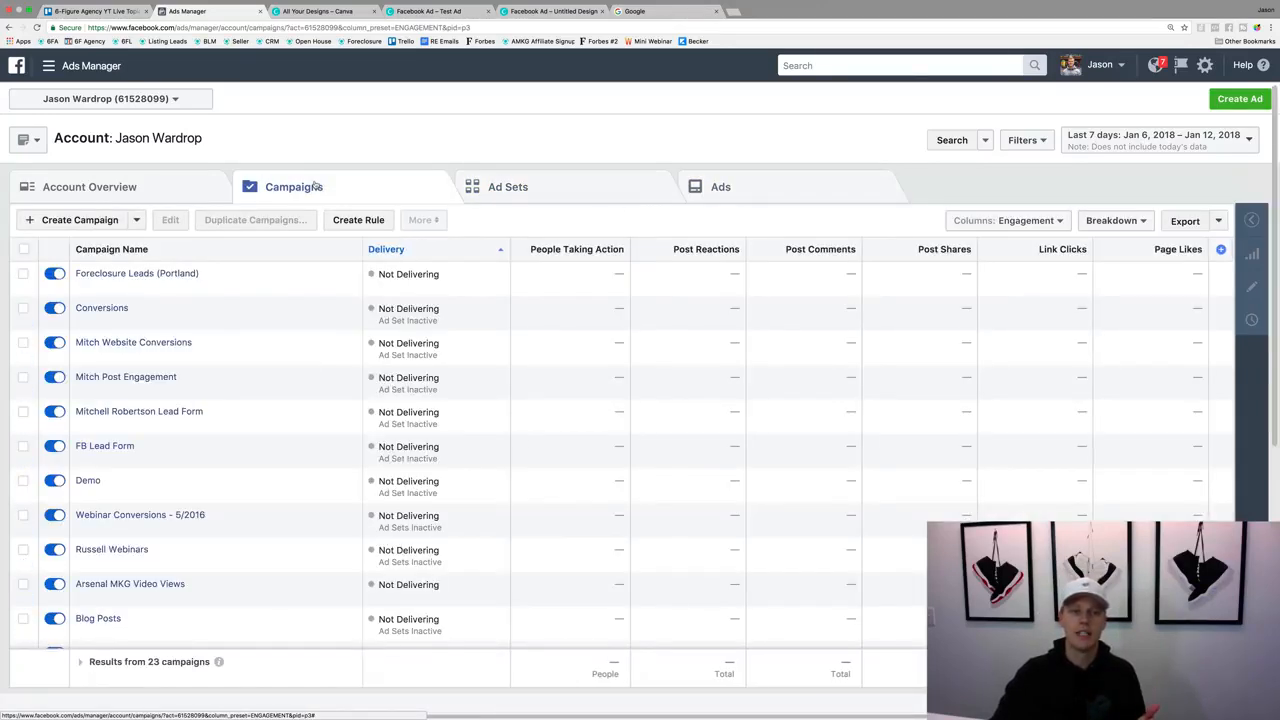
mouse_move(176, 286)
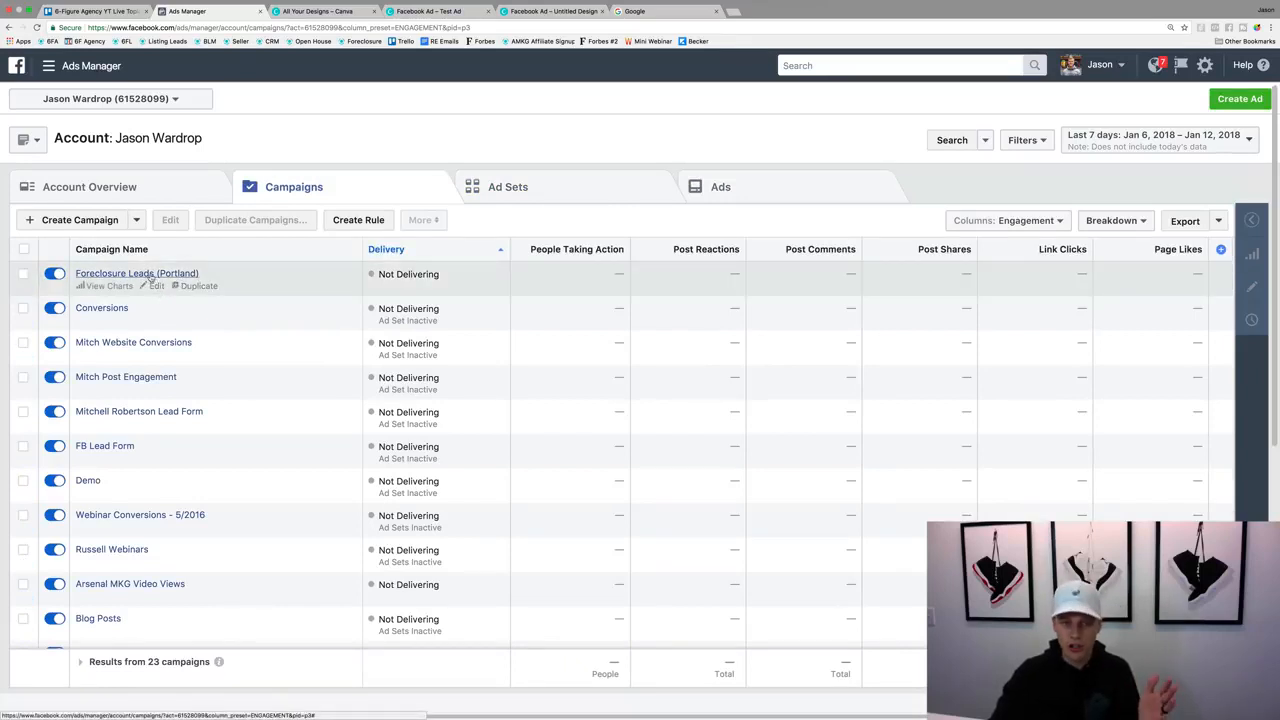
Step: Drill down through the Foreclosure Leads (Portland) campaign and its Portland Foreclosure 15 Mile Radius ad set, and preview the Default name - Conversions ad
click(150, 274)
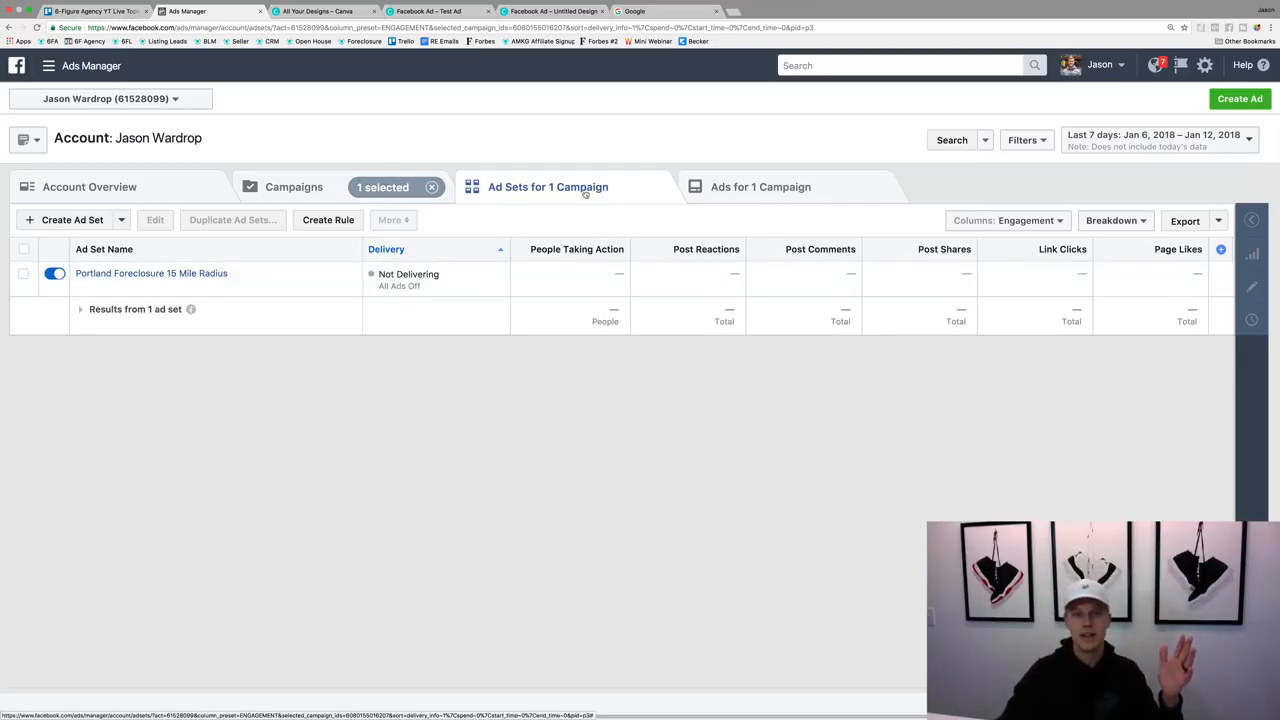
click(145, 274)
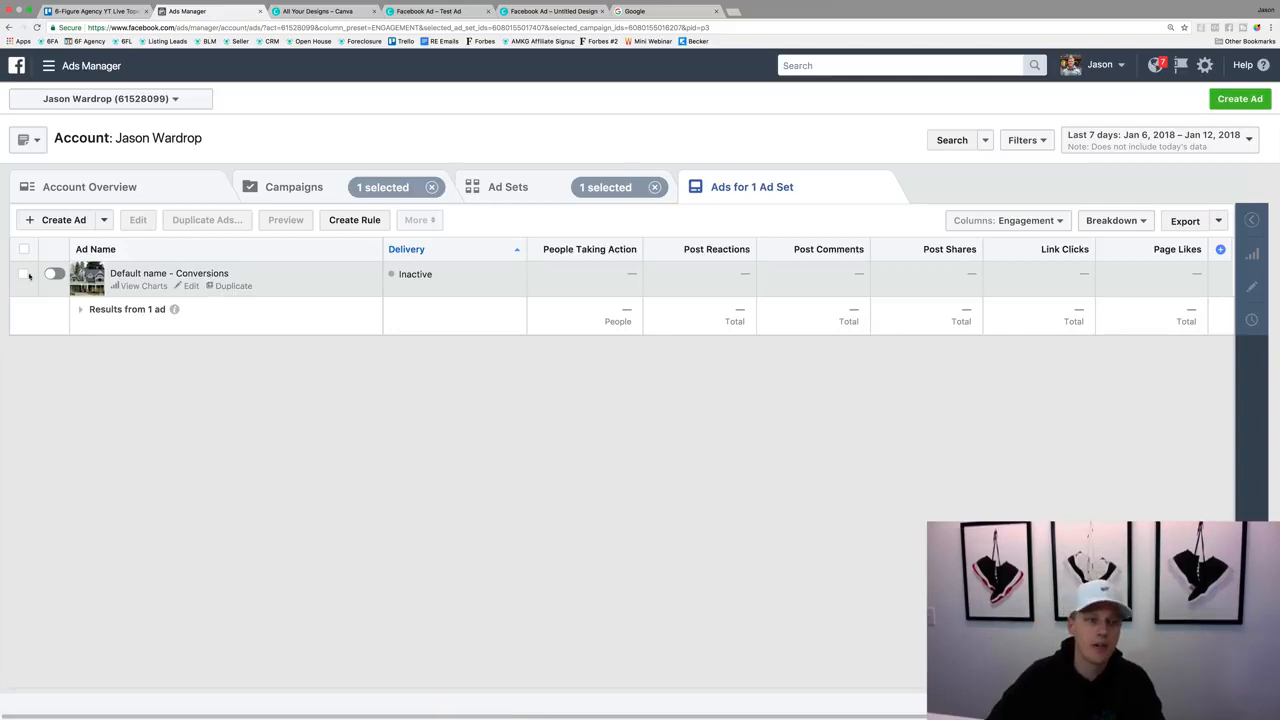
click(25, 274)
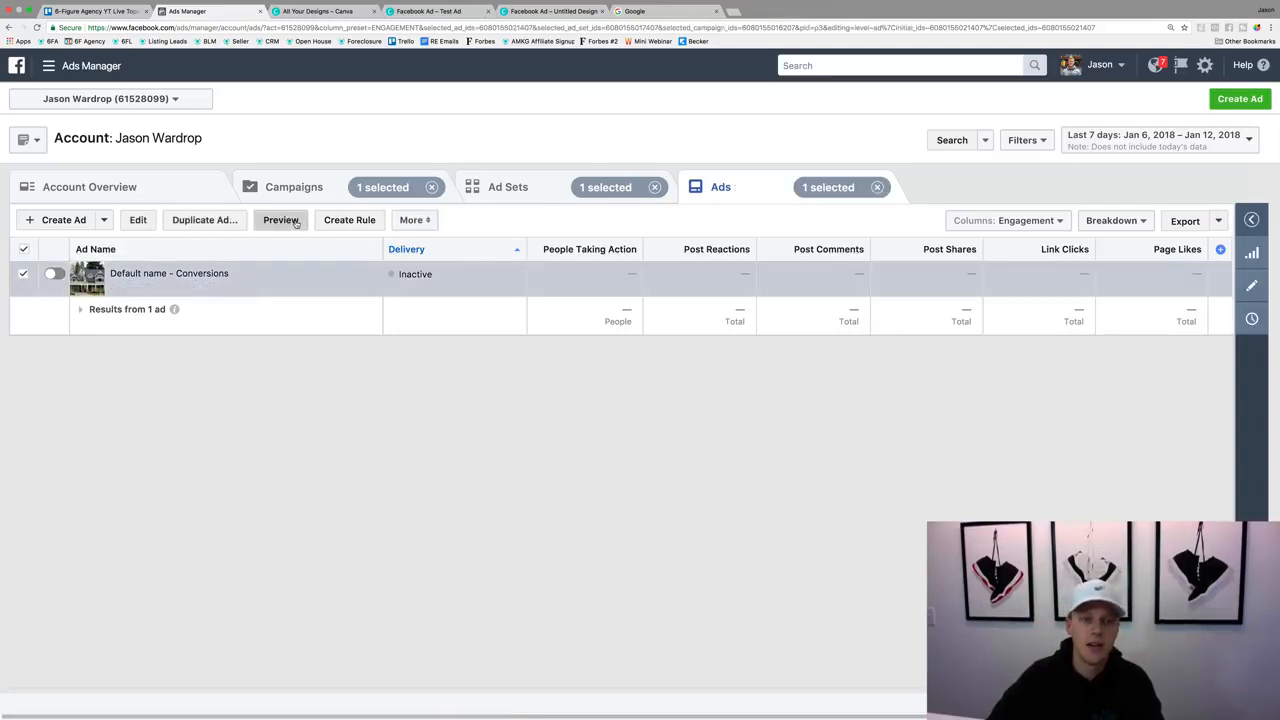
click(281, 220)
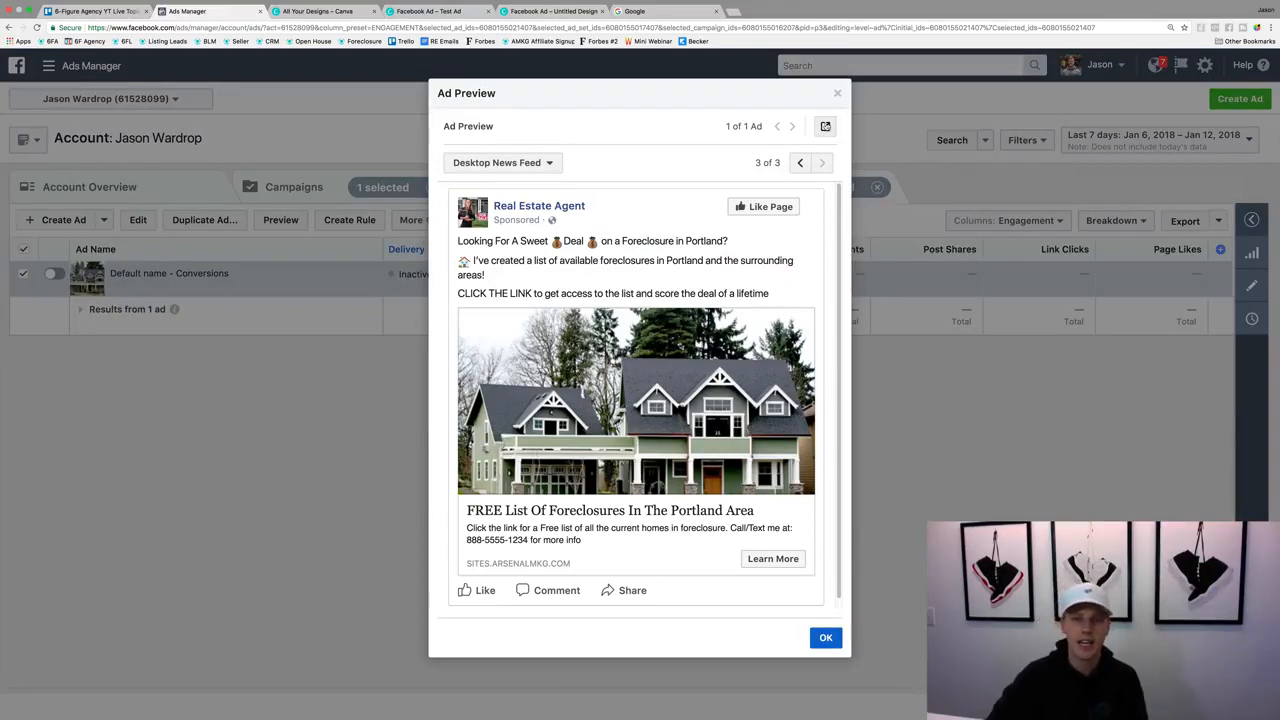
Step: Open the previewed ad as a Facebook post with comments and like it as the Real Estate Agent page
click(826, 129)
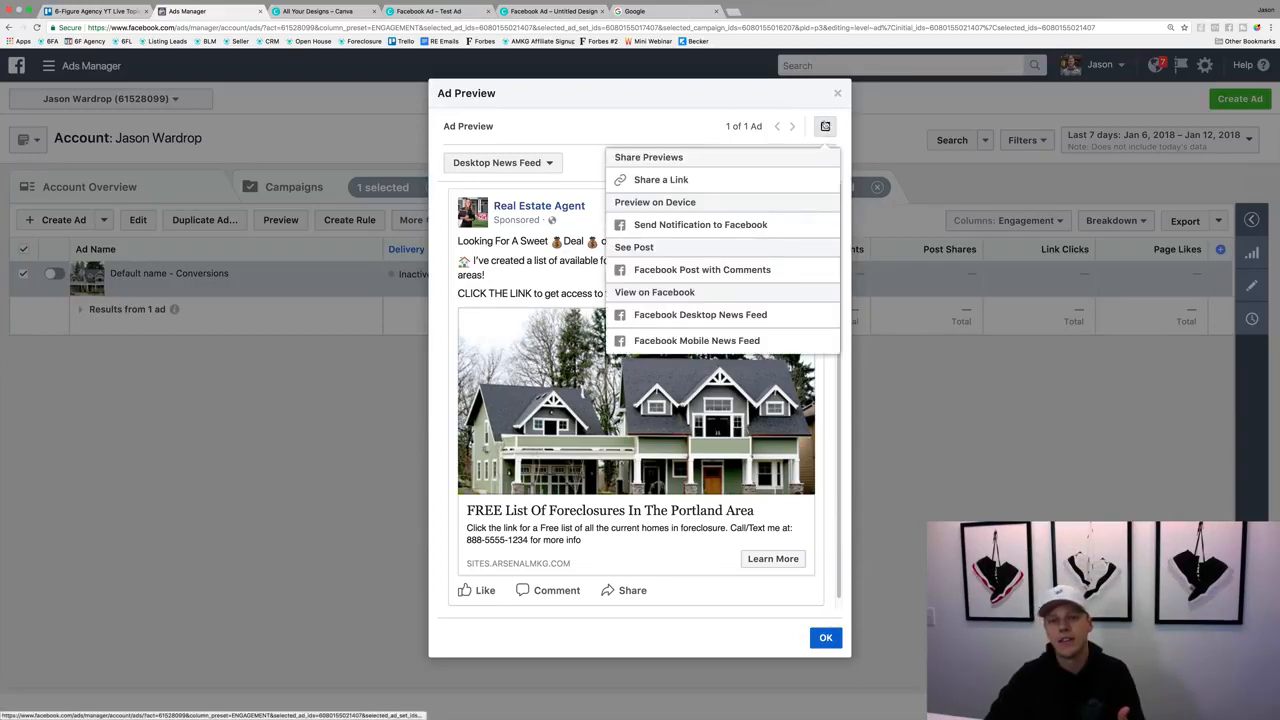
click(759, 270)
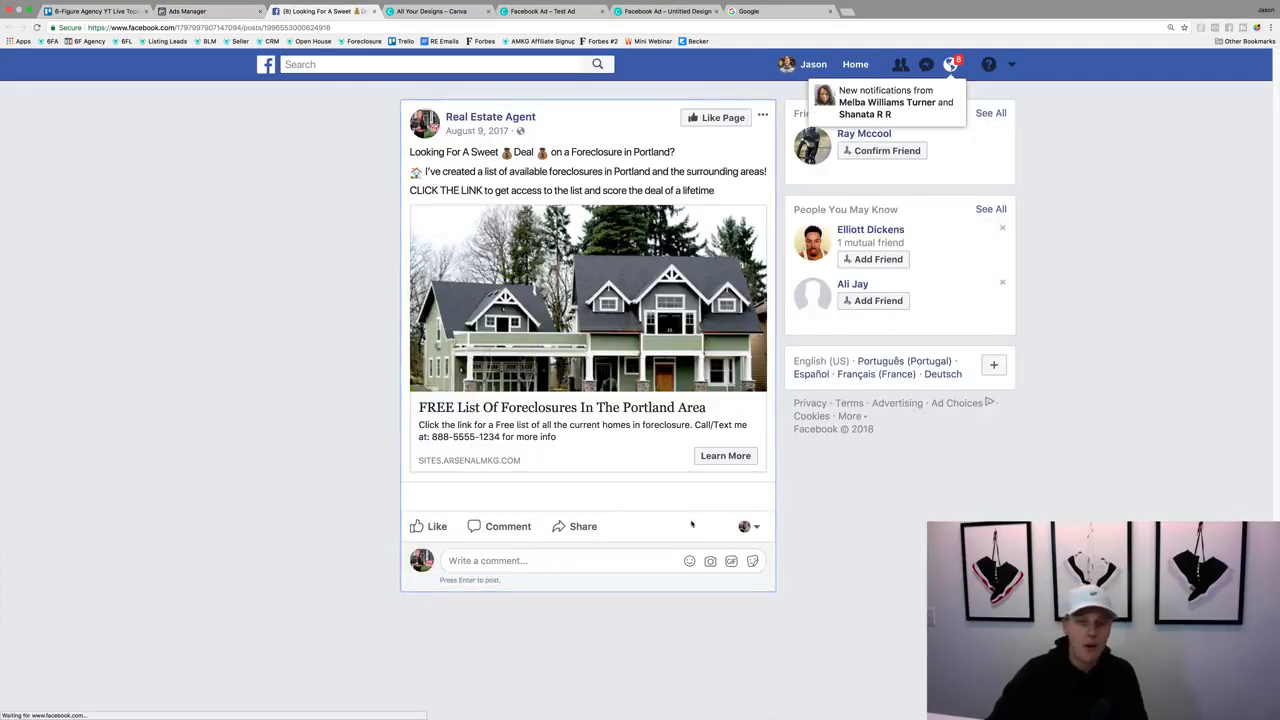
click(430, 526)
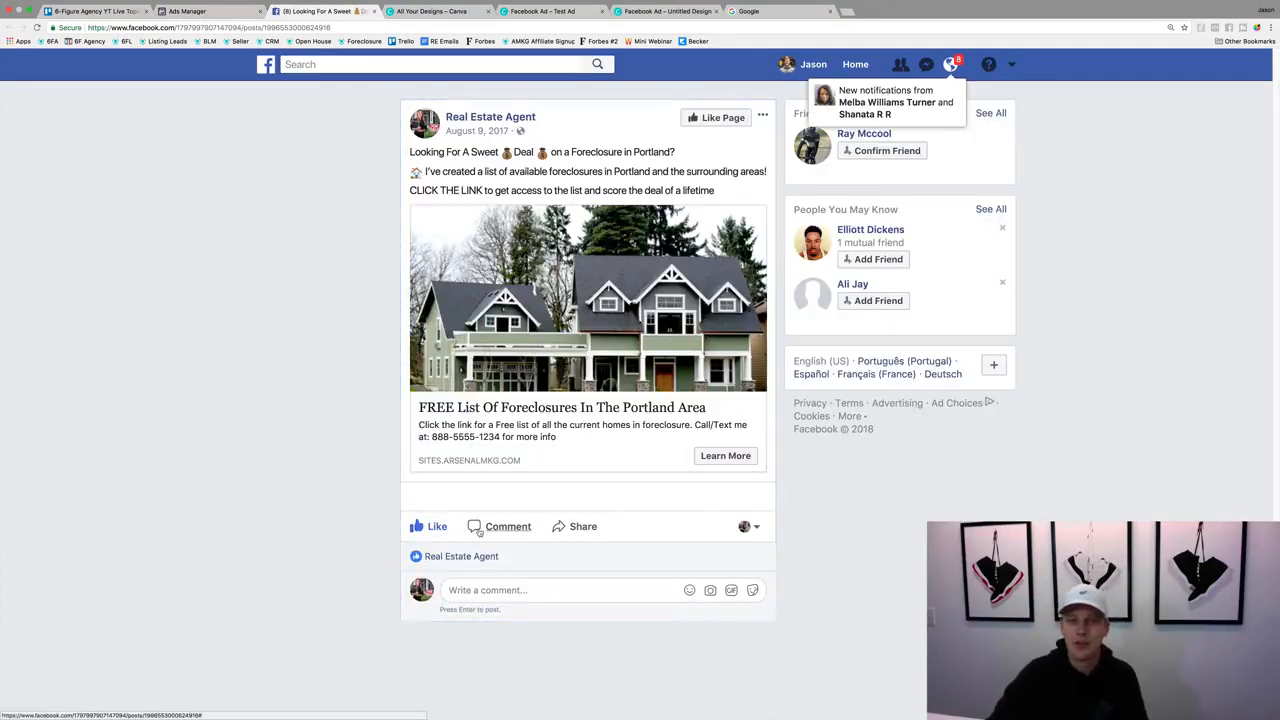
Step: View the profiles and pages available for interacting with the post, and return to Ads Manager
click(745, 526)
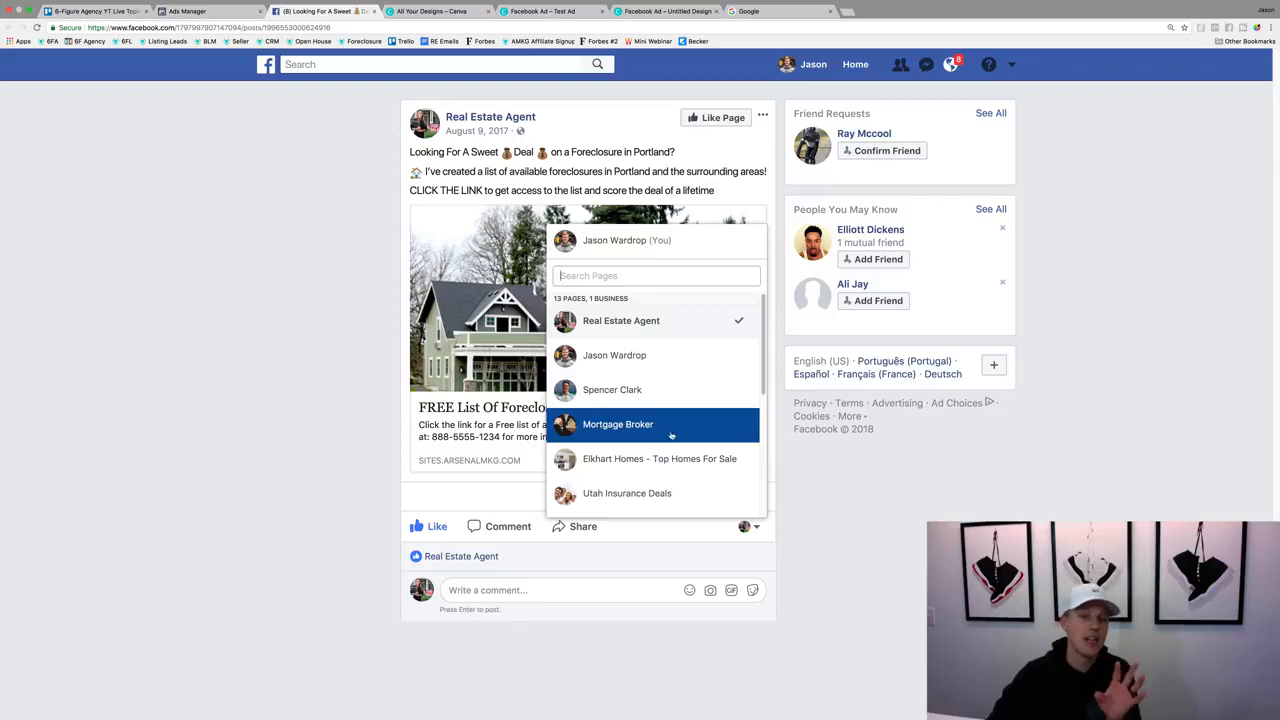
click(904, 545)
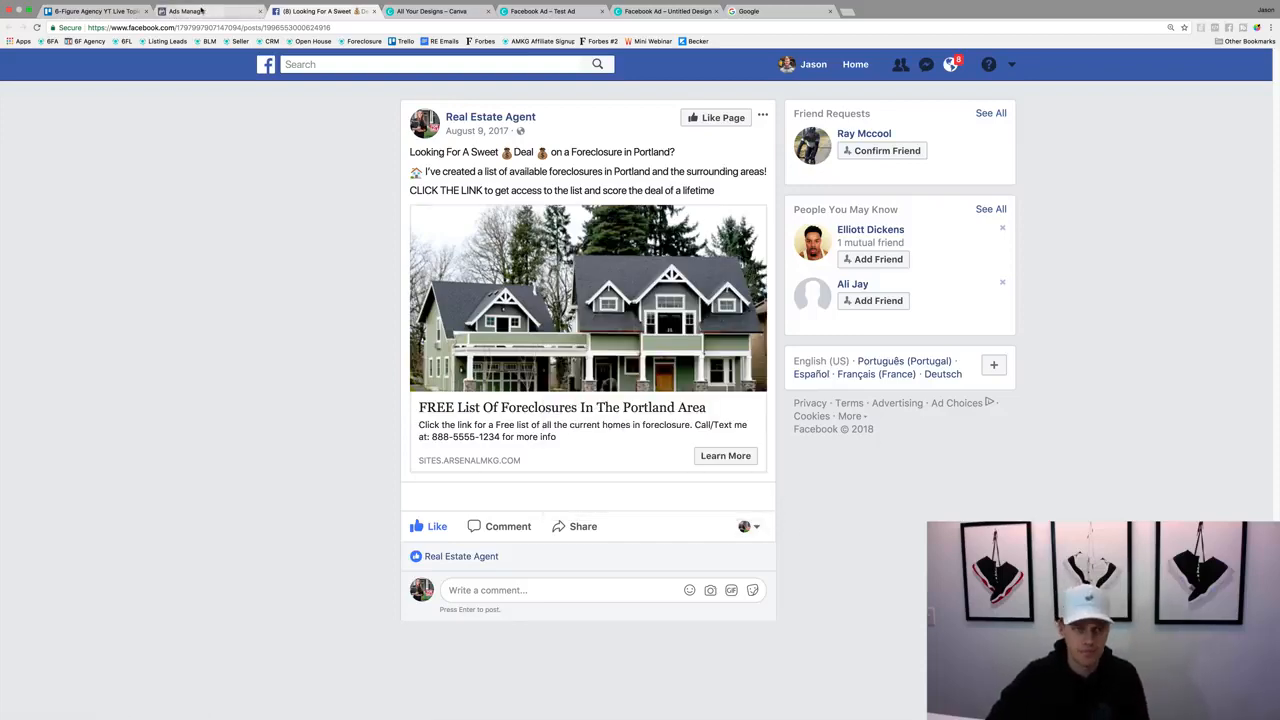
click(202, 11)
click(354, 485)
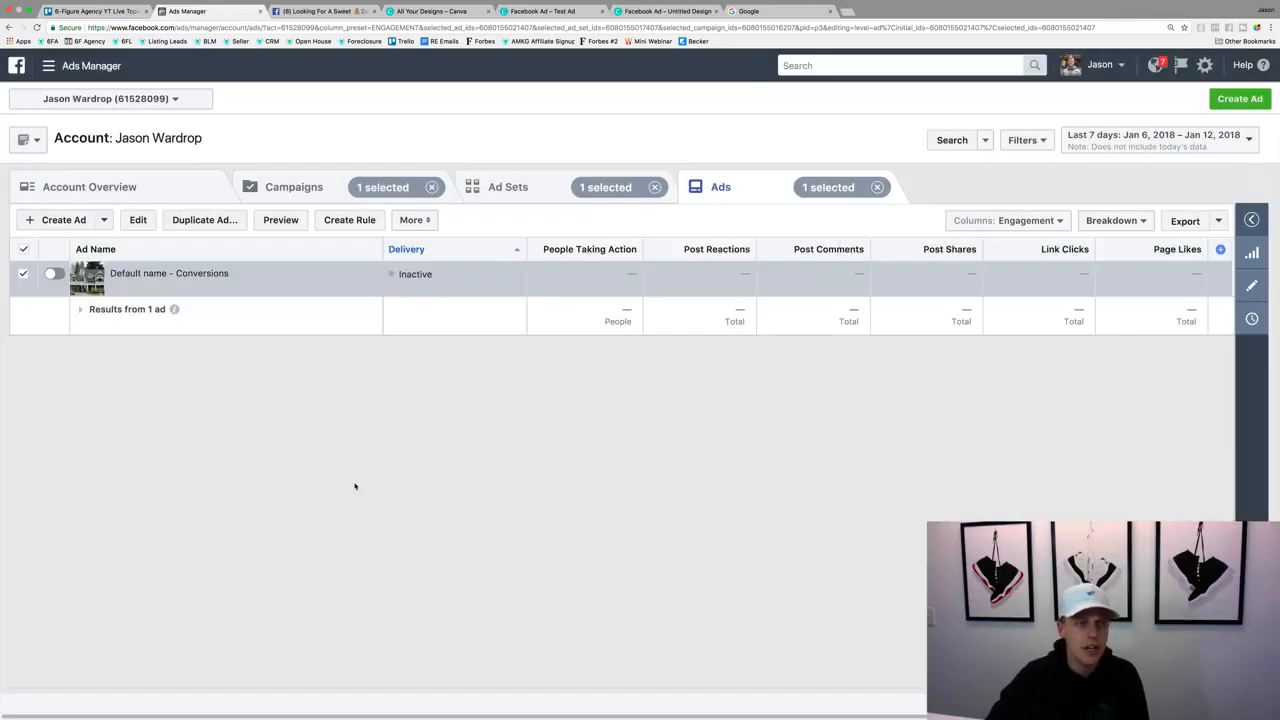
Step: Look through the complete list of Ads Manager tools, including Measure & Report, and close it
click(77, 66)
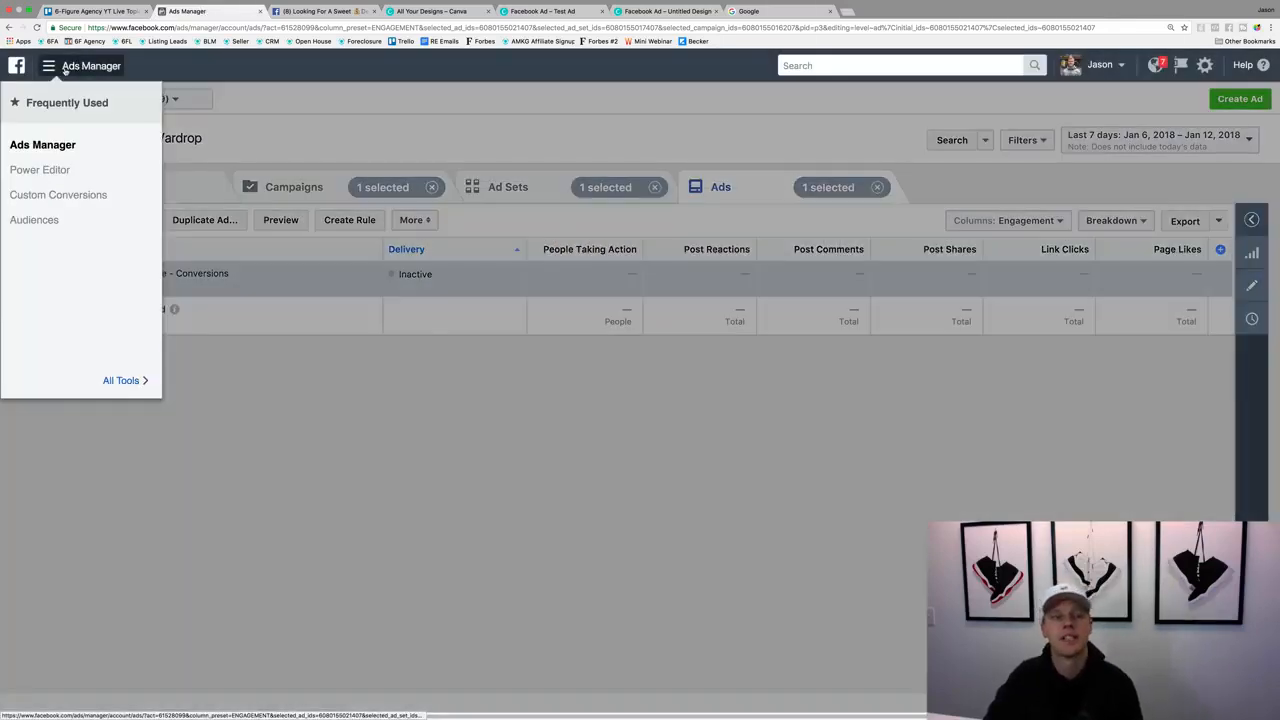
click(143, 381)
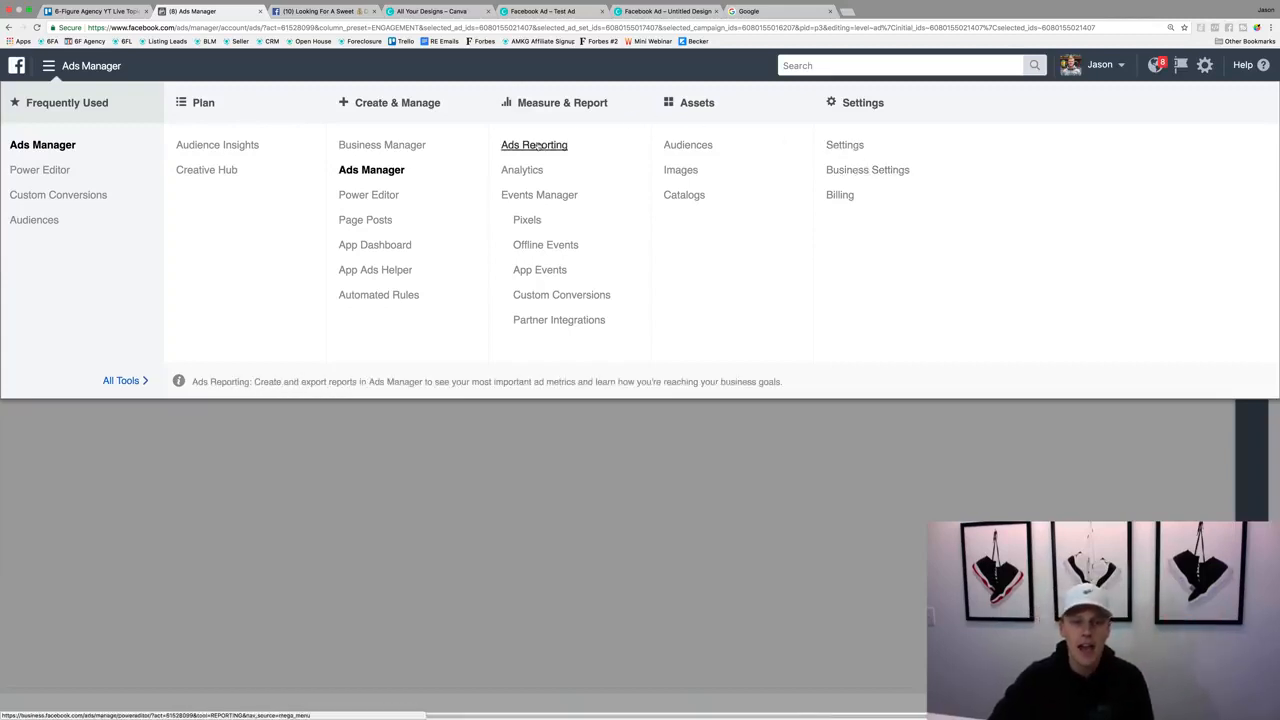
click(559, 464)
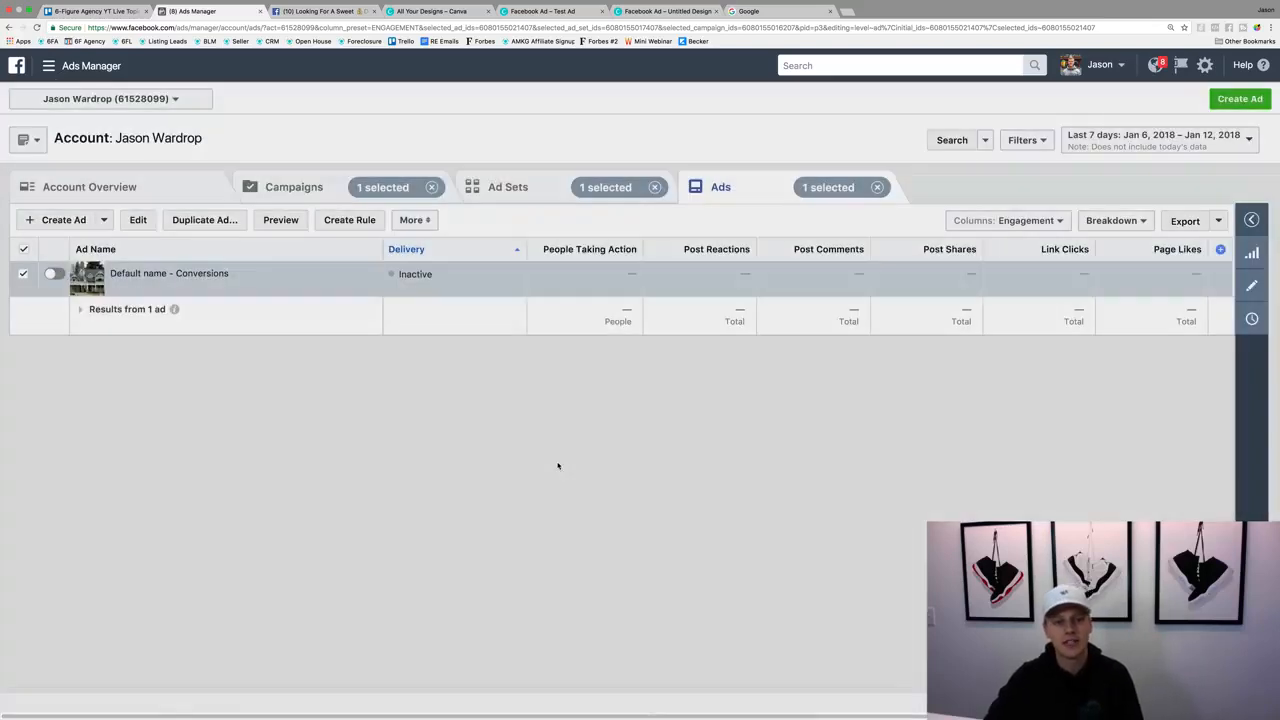